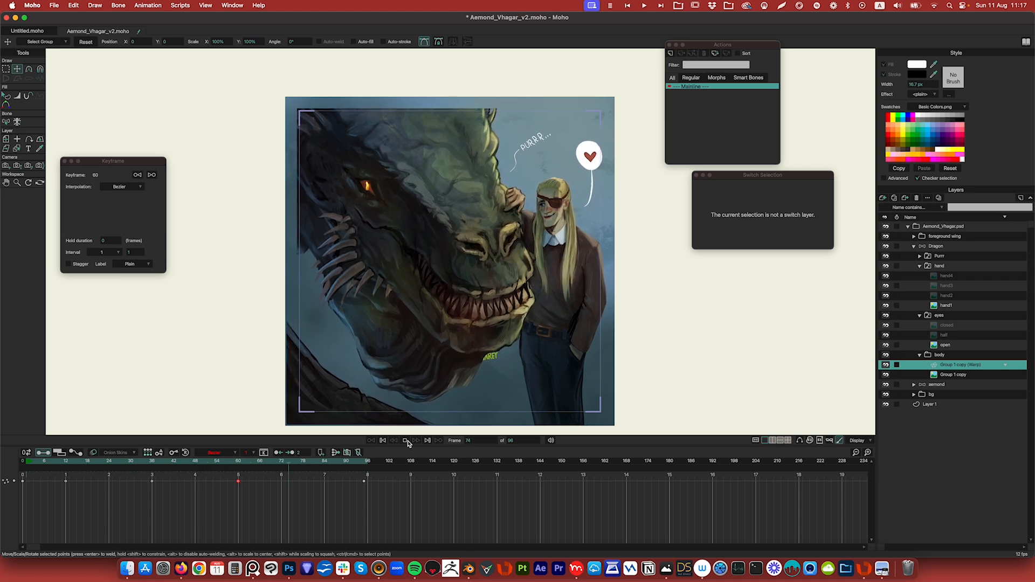
Step: Stop the animation playback and return the playhead to the start of the timeline
{"action": "left_click", "coordinate": [406, 441]}
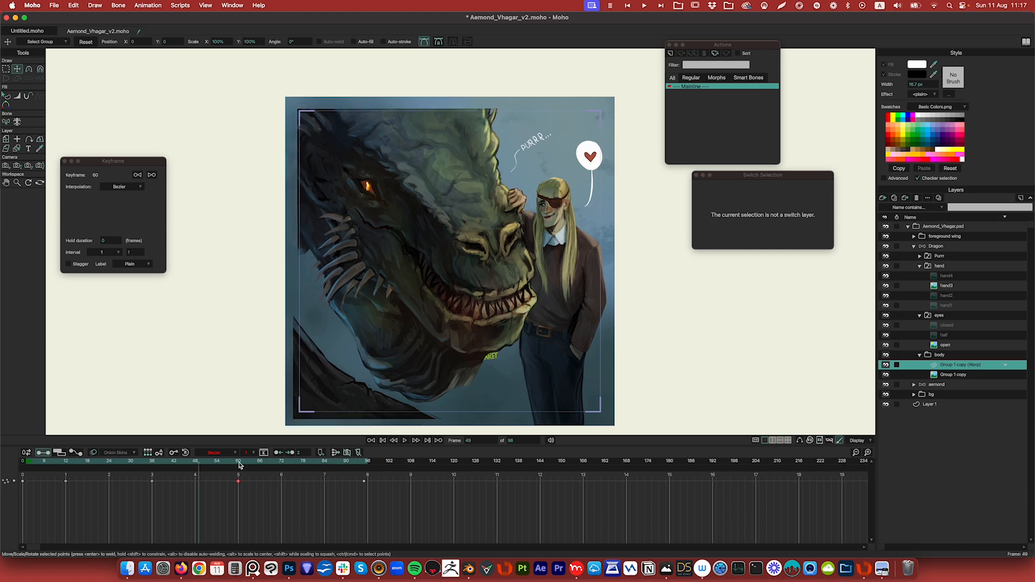
{"action": "left_click", "coordinate": [23, 462]}
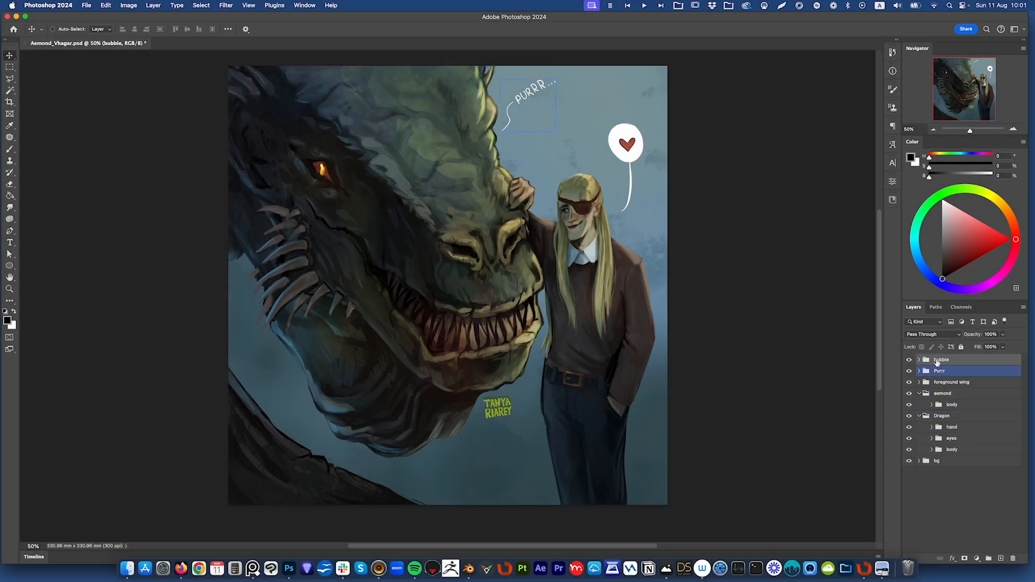
Step: Collapse the Dragon and aemond groups and hide every layer group except bg
{"action": "left_click", "coordinate": [939, 449]}
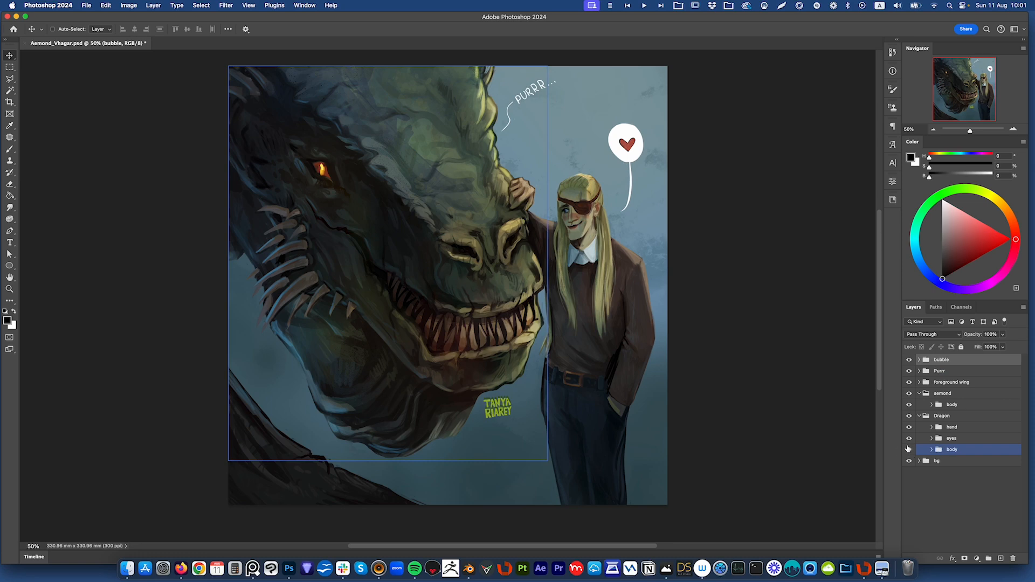
{"action": "left_click", "coordinate": [919, 415]}
{"action": "left_click", "coordinate": [920, 394]}
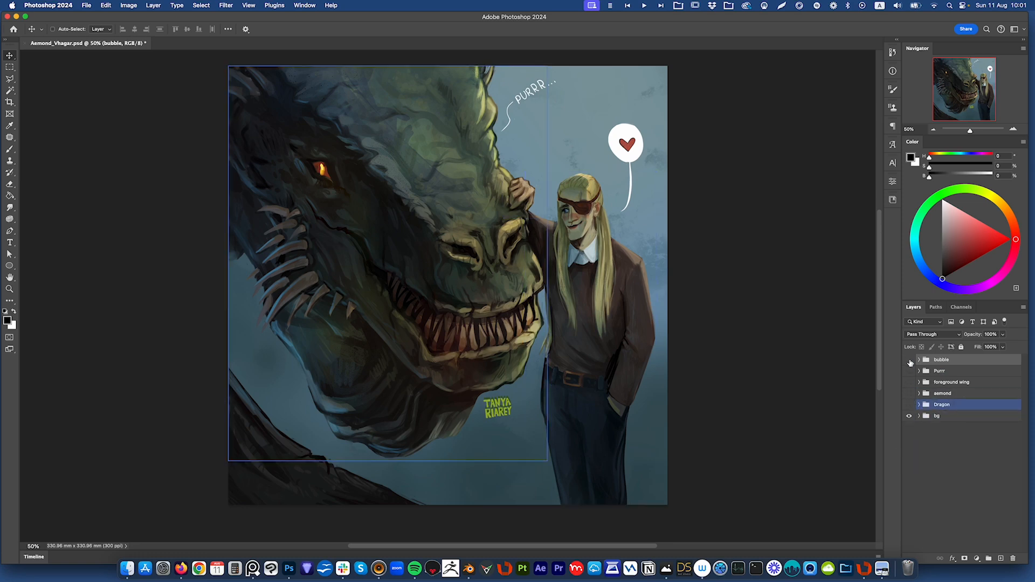
{"action": "left_click_drag", "start_coordinate": [910, 363], "coordinate": [910, 359]}
{"action": "left_click", "coordinate": [909, 412]}
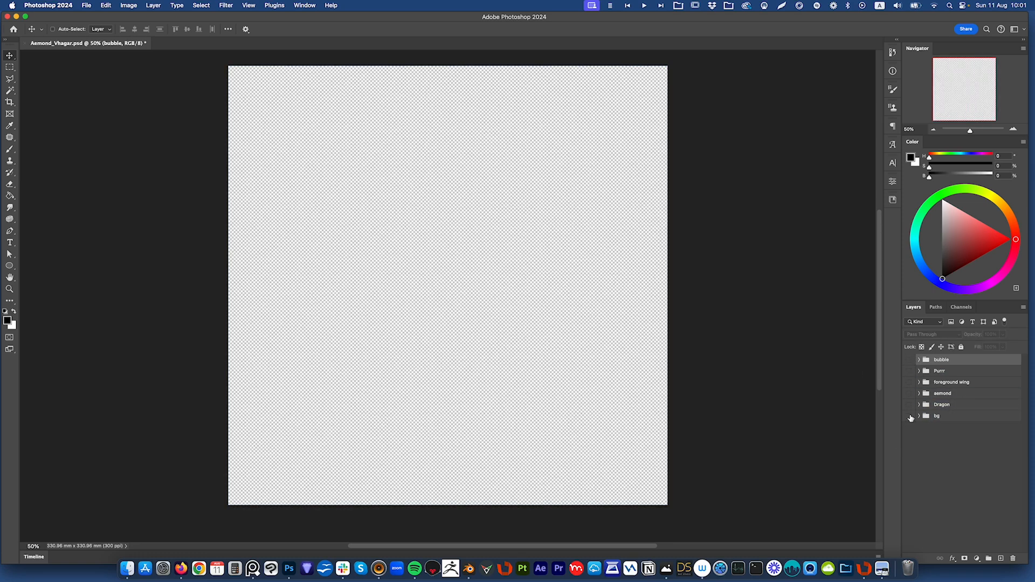
{"action": "left_click", "coordinate": [909, 412]}
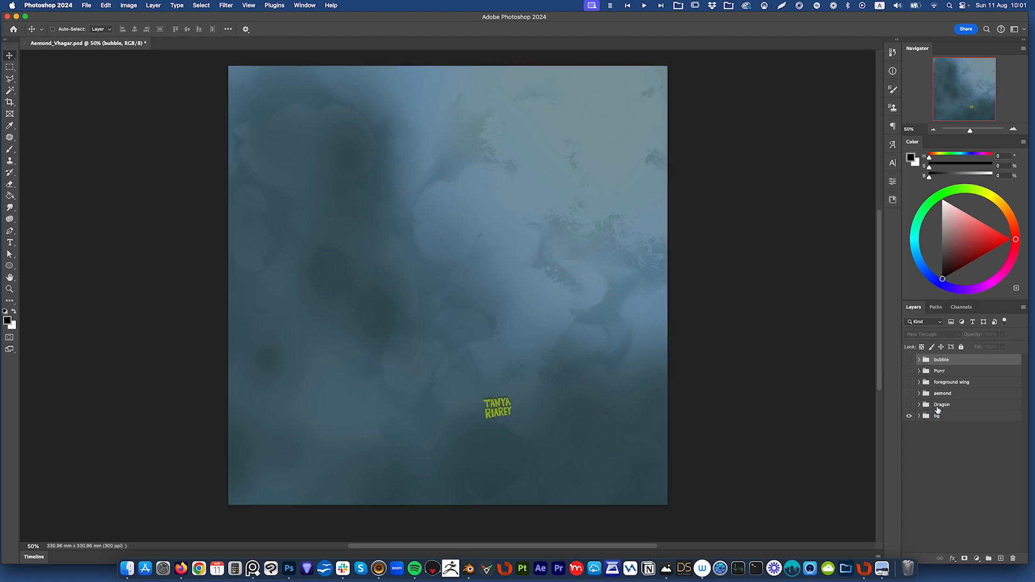
Step: Go through the Dragon, aemond, foreground wing, Purrr and bubble groups one by one to review the document's structure
{"action": "left_click", "coordinate": [939, 406]}
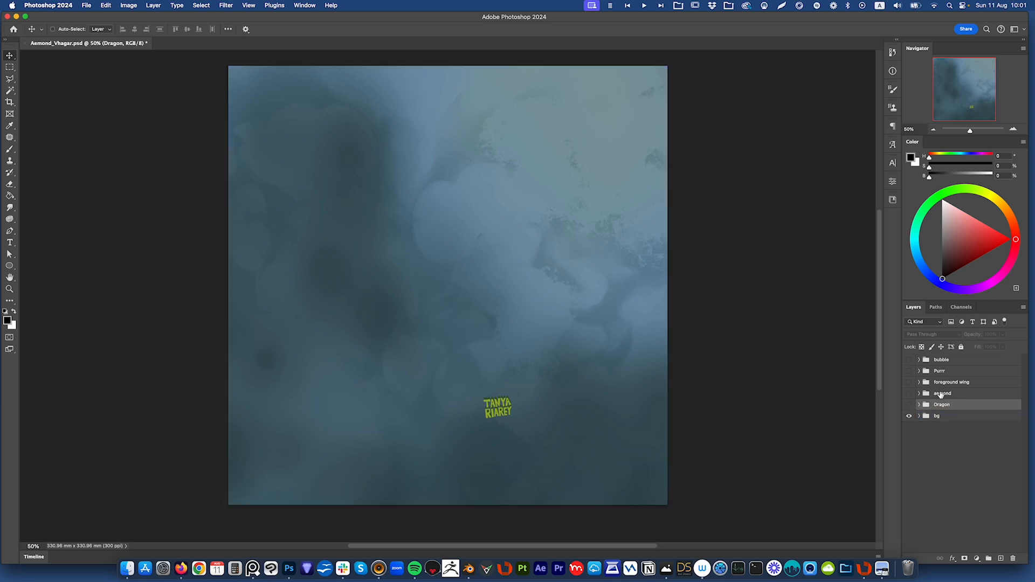
{"action": "left_click", "coordinate": [963, 382]}
{"action": "left_click", "coordinate": [954, 394]}
{"action": "left_click", "coordinate": [940, 372]}
{"action": "left_click", "coordinate": [943, 360]}
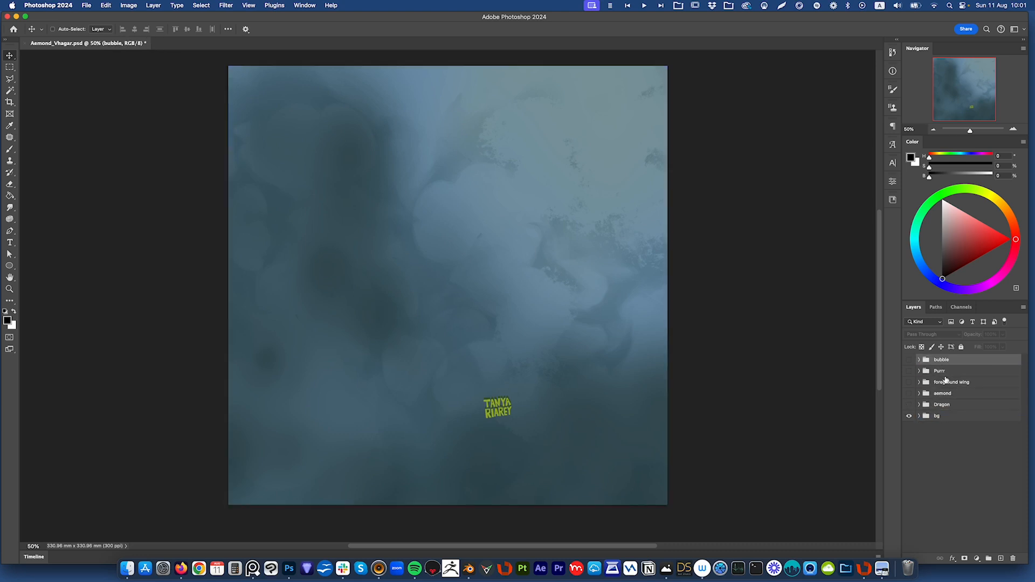
{"action": "left_click", "coordinate": [945, 381]}
{"action": "left_click", "coordinate": [941, 406]}
{"action": "left_click", "coordinate": [940, 394]}
{"action": "left_click", "coordinate": [938, 382]}
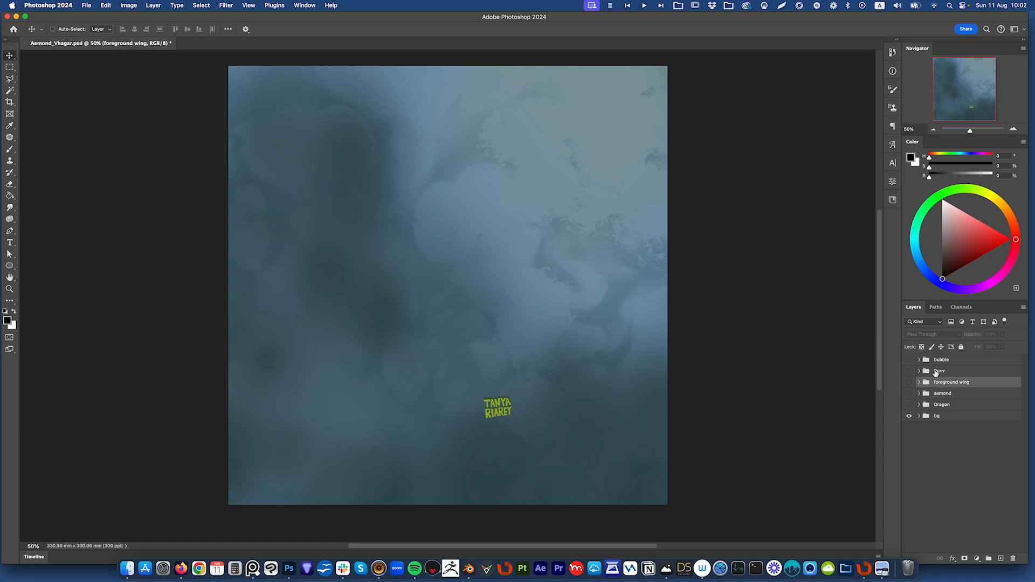
{"action": "left_click", "coordinate": [936, 371]}
{"action": "left_click", "coordinate": [938, 361]}
{"action": "left_click", "coordinate": [937, 371]}
{"action": "left_click", "coordinate": [939, 361]}
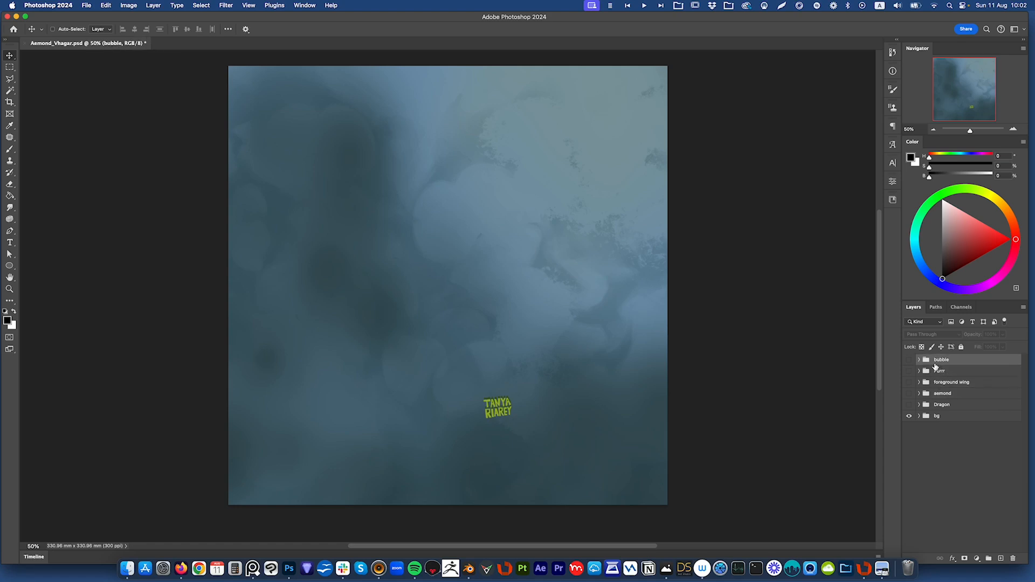
Step: Inspect the layers inside bg, and view the Dragon, aemond and foreground wing groups individually by toggling their visibility
{"action": "left_click", "coordinate": [919, 416]}
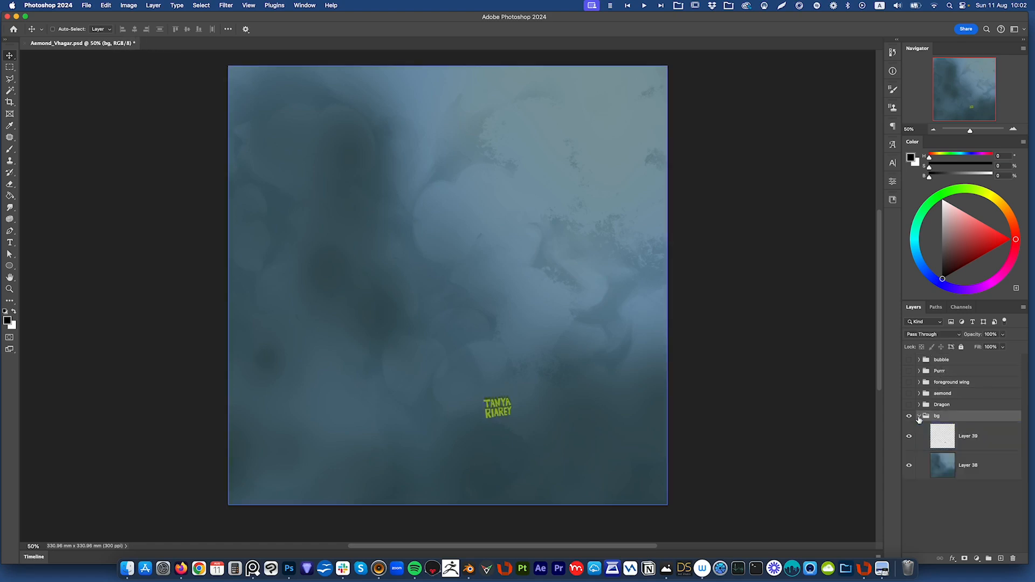
{"action": "left_click", "coordinate": [920, 417]}
{"action": "left_click", "coordinate": [909, 416]}
{"action": "left_click", "coordinate": [910, 405]}
{"action": "left_click", "coordinate": [910, 417]}
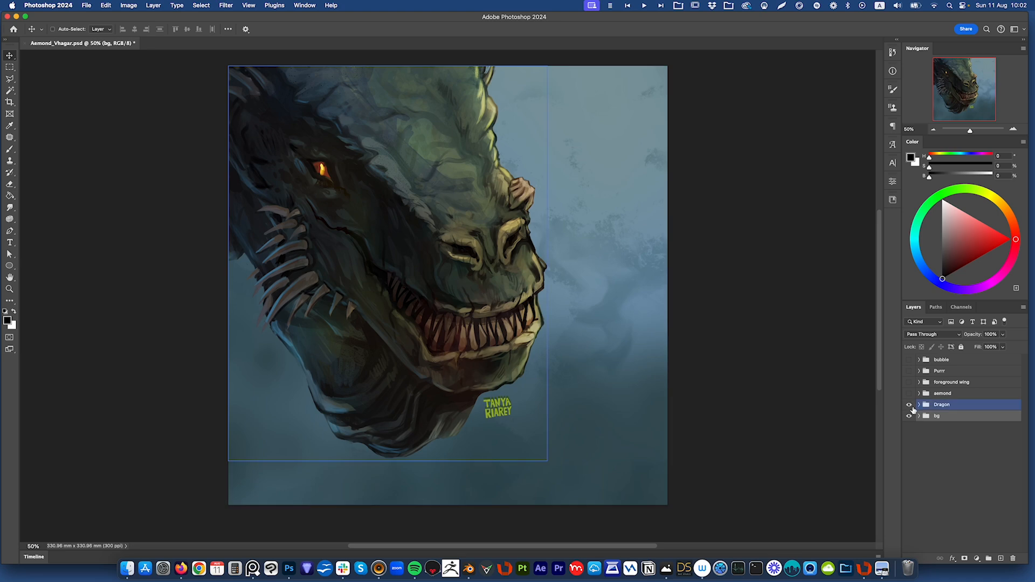
{"action": "left_click", "coordinate": [910, 416]}
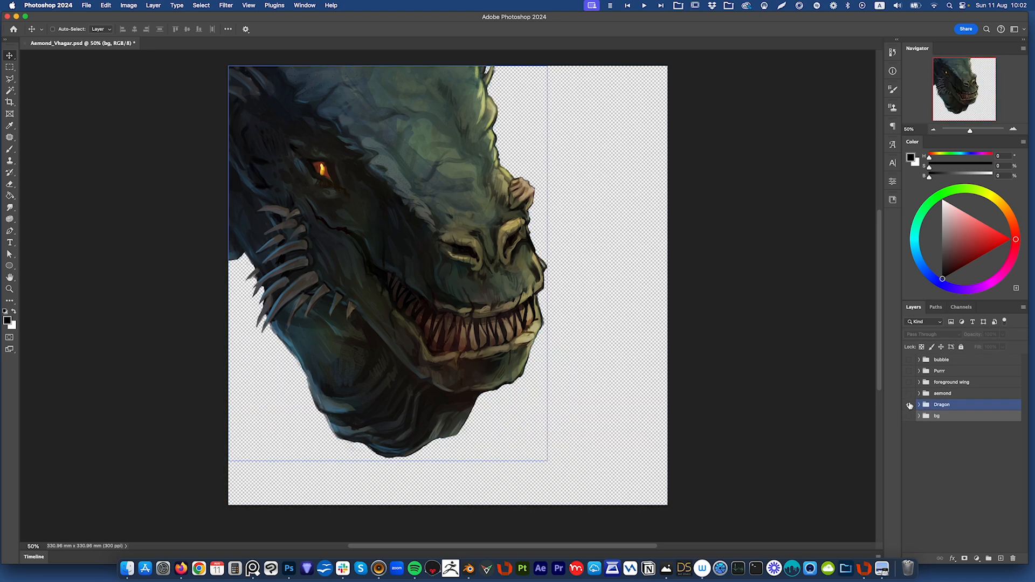
{"action": "left_click", "coordinate": [909, 405]}
{"action": "left_click", "coordinate": [909, 394]}
{"action": "left_click", "coordinate": [910, 395]}
{"action": "left_click", "coordinate": [910, 384]}
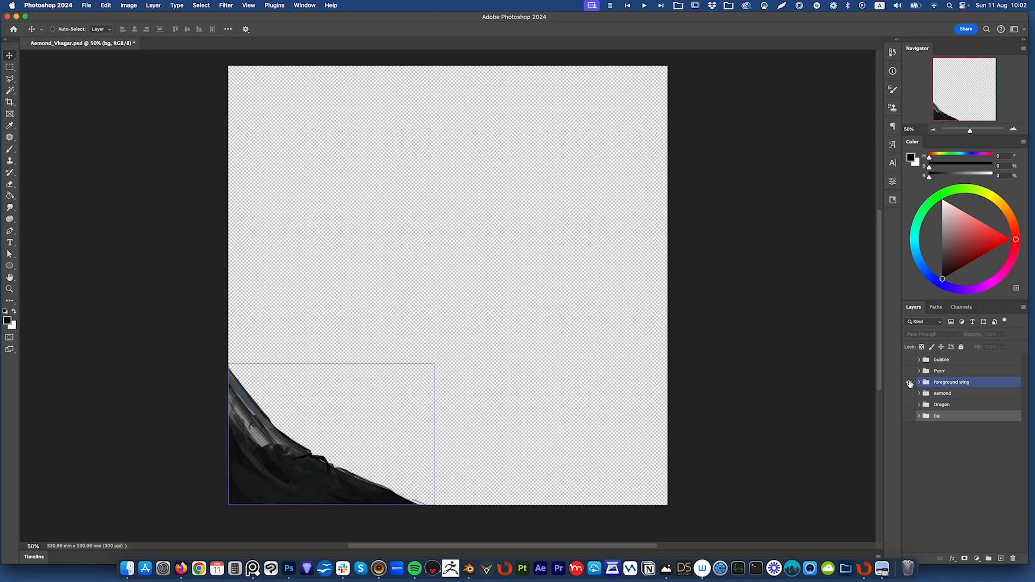
{"action": "left_click", "coordinate": [910, 384]}
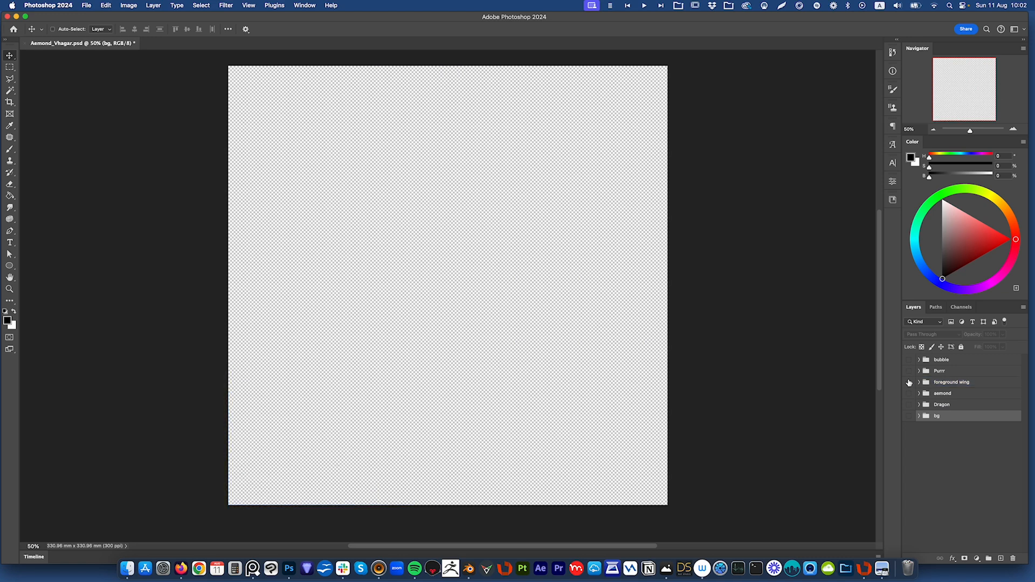
Step: Show the Purrr group over bg, expand it and make its purr2 and purr3 layers visible
{"action": "left_click", "coordinate": [910, 372]}
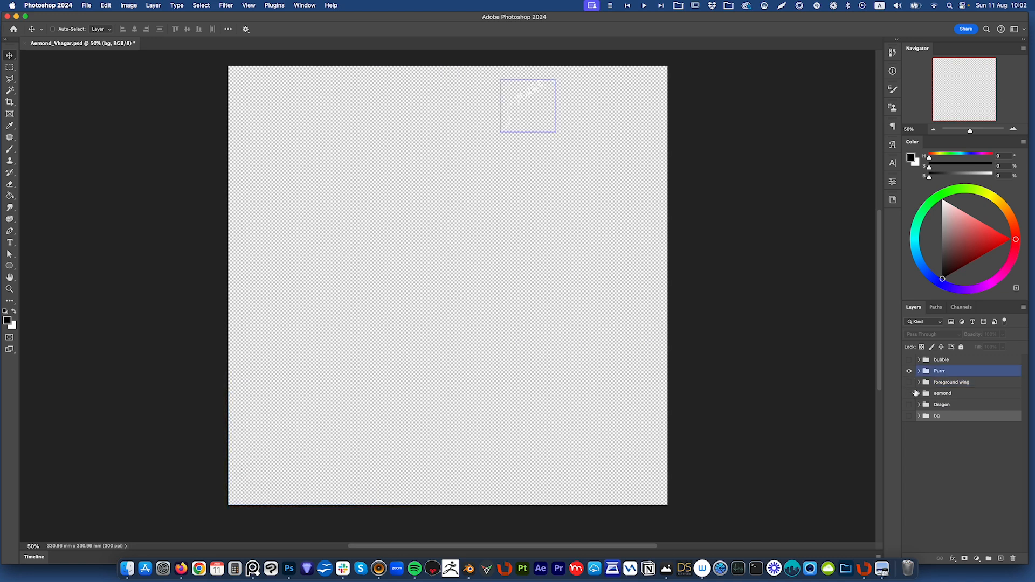
{"action": "left_click", "coordinate": [910, 415]}
{"action": "left_click", "coordinate": [919, 371]}
{"action": "left_click", "coordinate": [947, 447]}
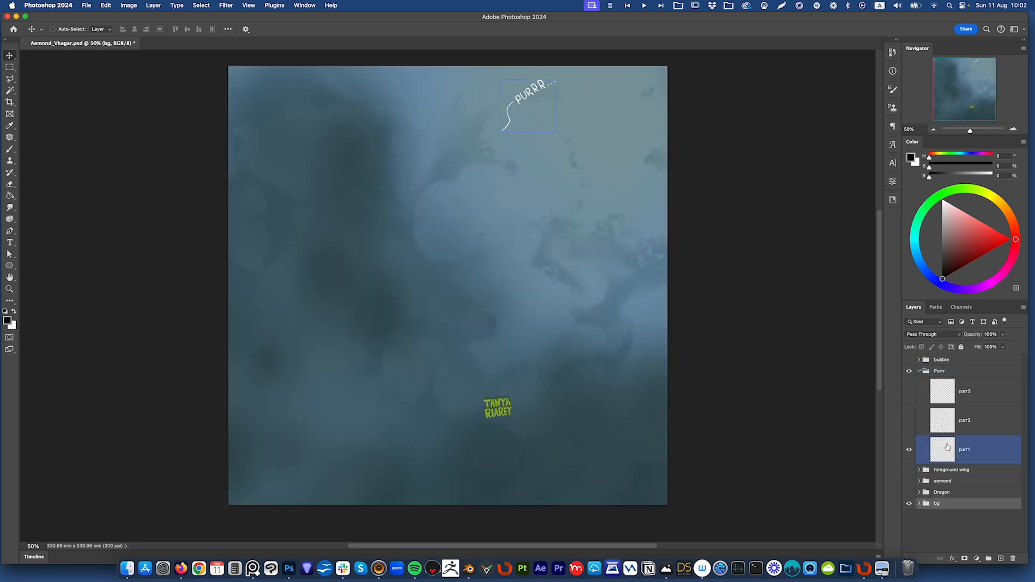
{"action": "left_click", "coordinate": [909, 425]}
{"action": "left_click", "coordinate": [910, 397]}
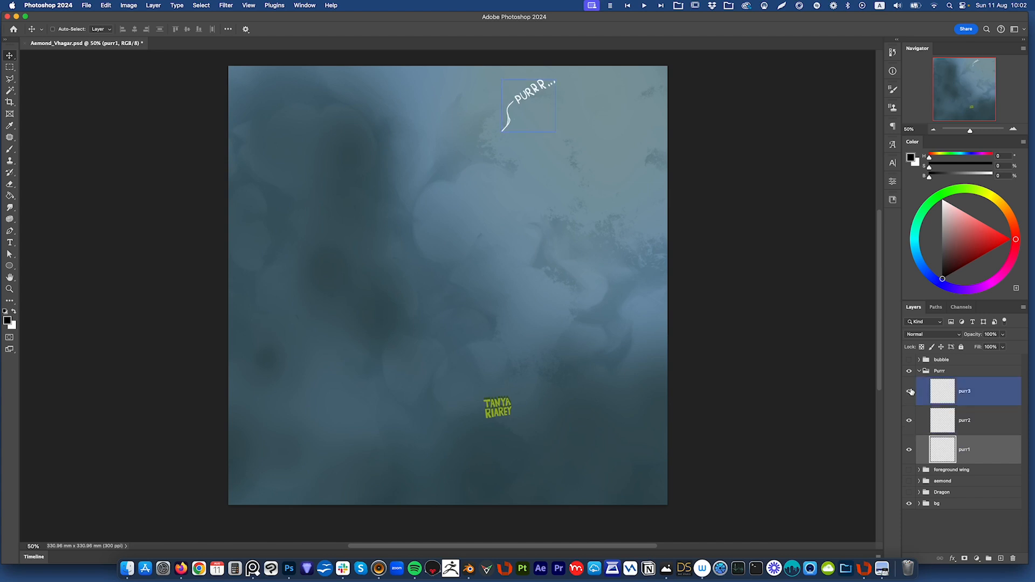
Step: Toggle the visibility of purr1, purr2 and purr3 to compare the lettering variations, leaving all three visible
{"action": "left_click", "coordinate": [909, 420]}
{"action": "left_click", "coordinate": [909, 448]}
{"action": "left_click", "coordinate": [910, 424]}
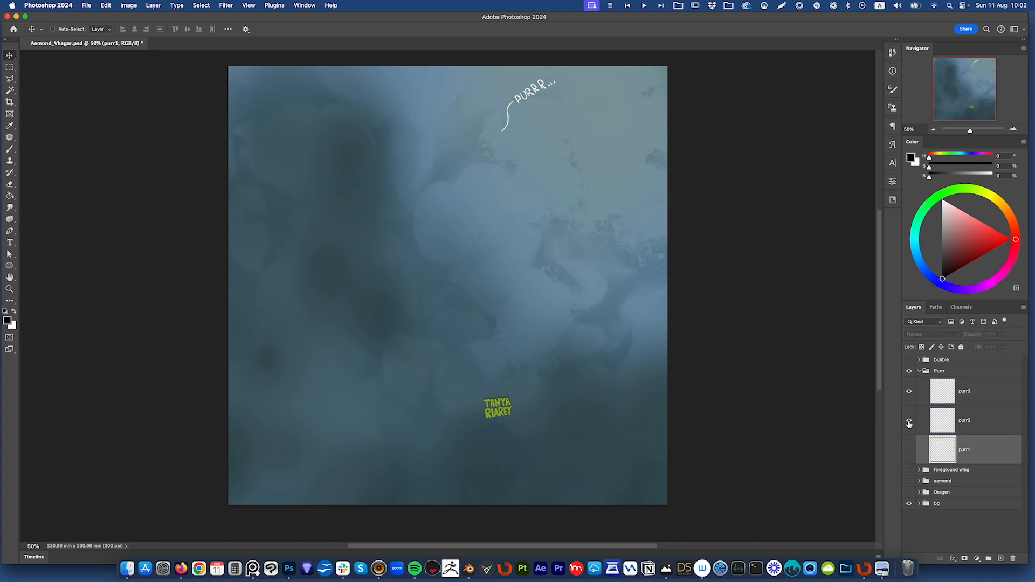
{"action": "left_click", "coordinate": [910, 396]}
{"action": "left_click", "coordinate": [913, 422]}
{"action": "left_click", "coordinate": [909, 449]}
{"action": "left_click", "coordinate": [909, 423]}
{"action": "left_click", "coordinate": [908, 397]}
{"action": "left_click", "coordinate": [909, 396]}
{"action": "left_click", "coordinate": [910, 423]}
{"action": "left_click", "coordinate": [909, 448]}
{"action": "left_click", "coordinate": [910, 424]}
{"action": "left_click", "coordinate": [908, 397]}
{"action": "left_click", "coordinate": [911, 450]}
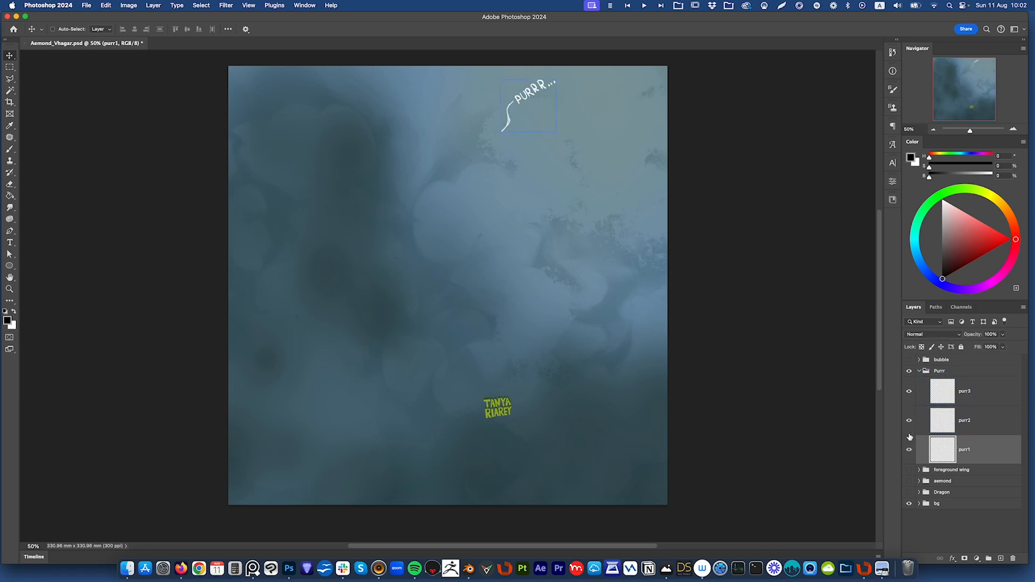
Step: Collapse and hide the Purrr group, and show and select the bubble group
{"action": "left_click", "coordinate": [938, 428]}
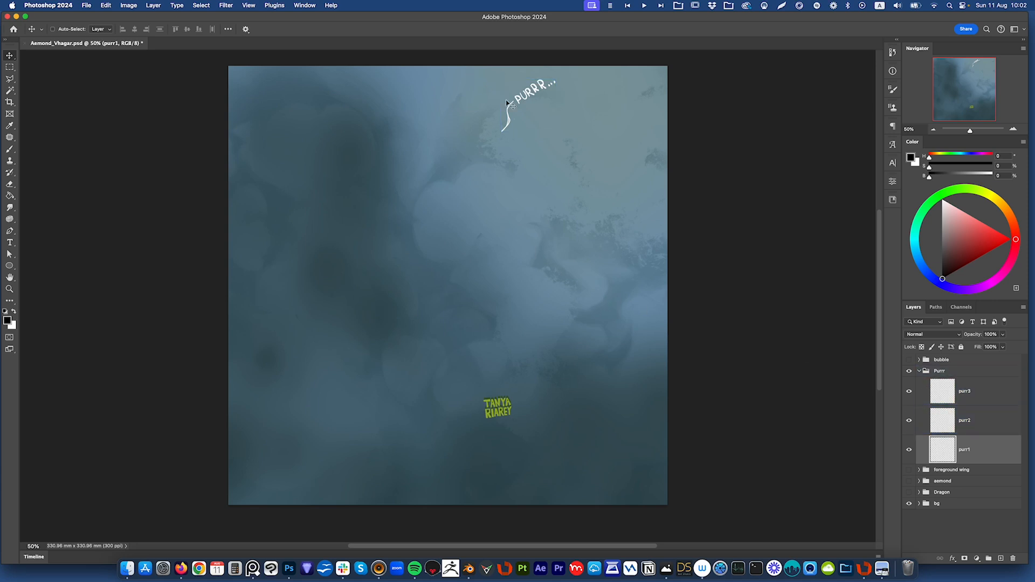
{"action": "left_click", "coordinate": [933, 381]}
{"action": "left_click", "coordinate": [927, 372]}
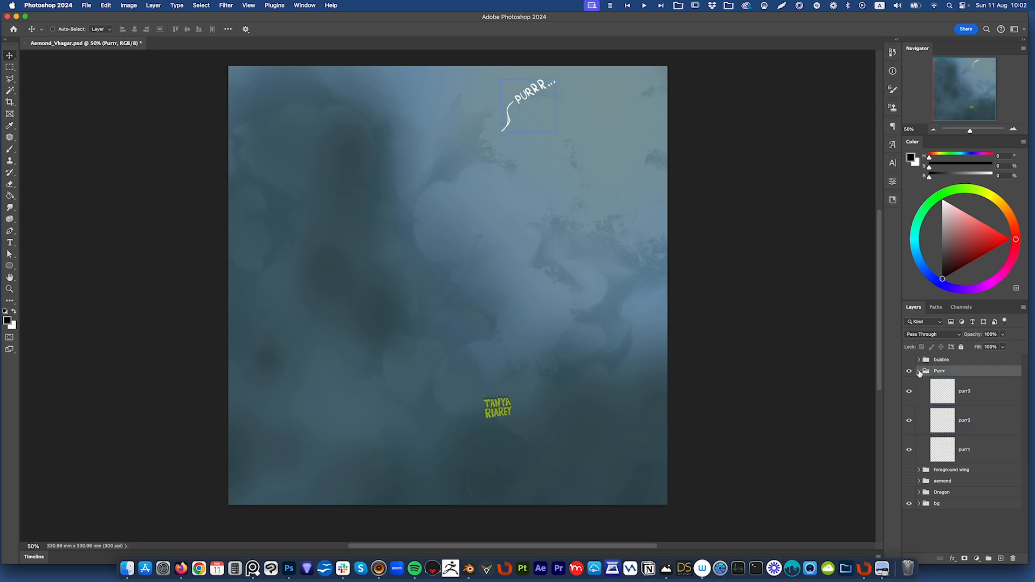
{"action": "left_click", "coordinate": [919, 371]}
{"action": "left_click", "coordinate": [910, 371]}
{"action": "left_click", "coordinate": [909, 371]}
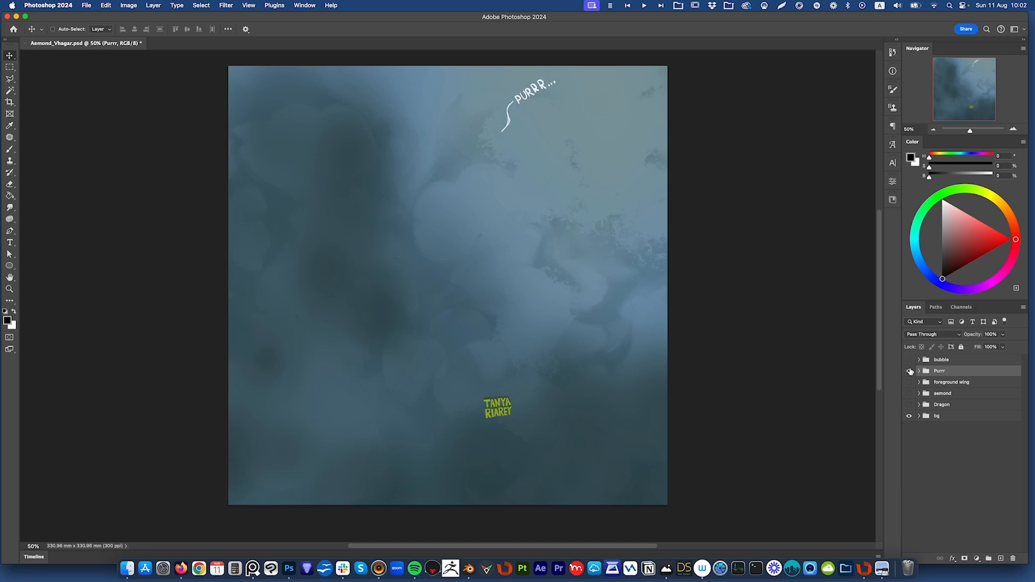
{"action": "left_click", "coordinate": [909, 372]}
{"action": "left_click", "coordinate": [909, 360]}
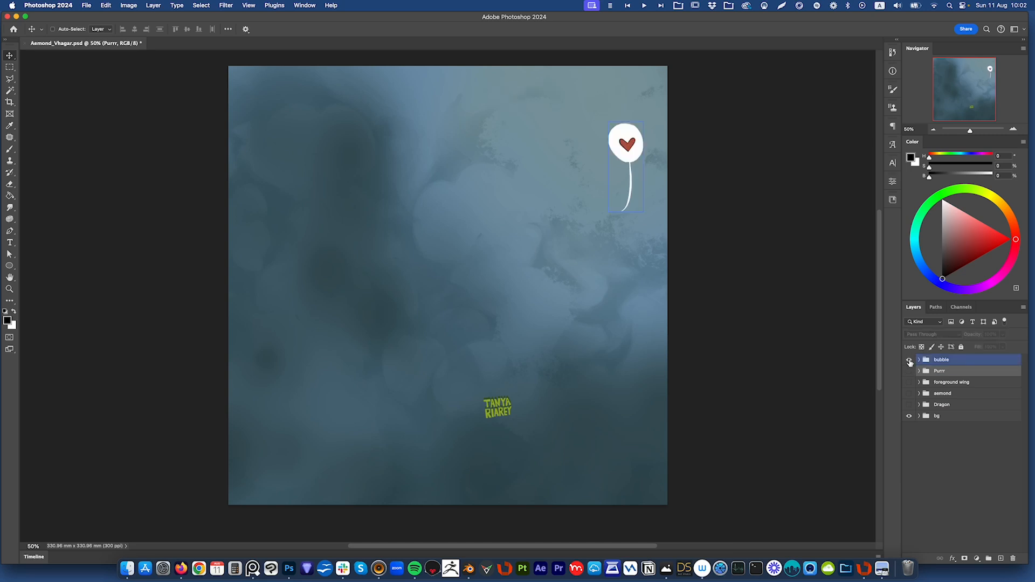
{"action": "left_click", "coordinate": [936, 359]}
Step: Make the Dragon, aemond, foreground wing and Purrr groups visible again
{"action": "left_click_drag", "start_coordinate": [909, 404], "coordinate": [909, 384]}
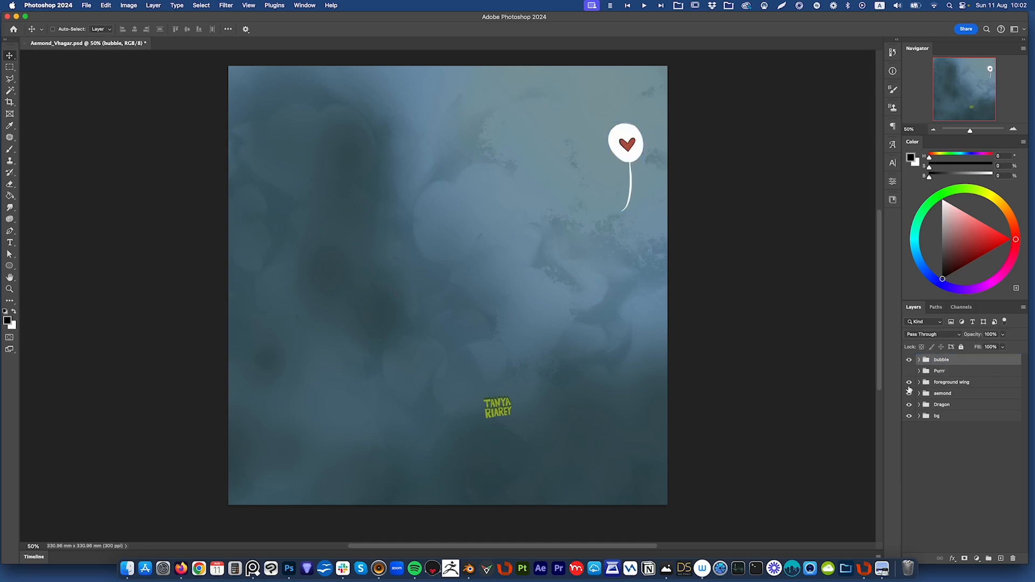
{"action": "left_click", "coordinate": [936, 405]}
{"action": "left_click", "coordinate": [910, 405]}
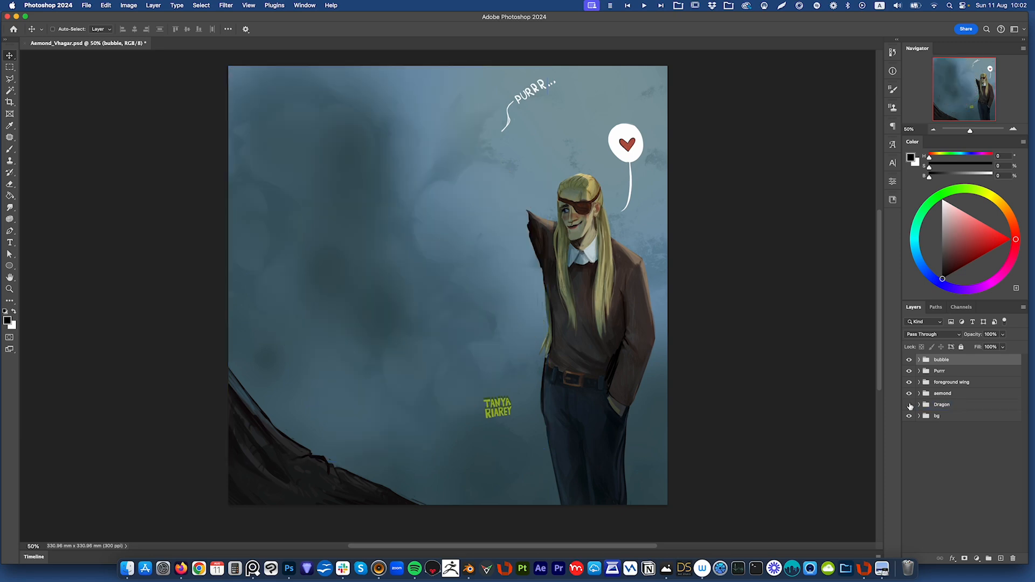
{"action": "left_click", "coordinate": [909, 405]}
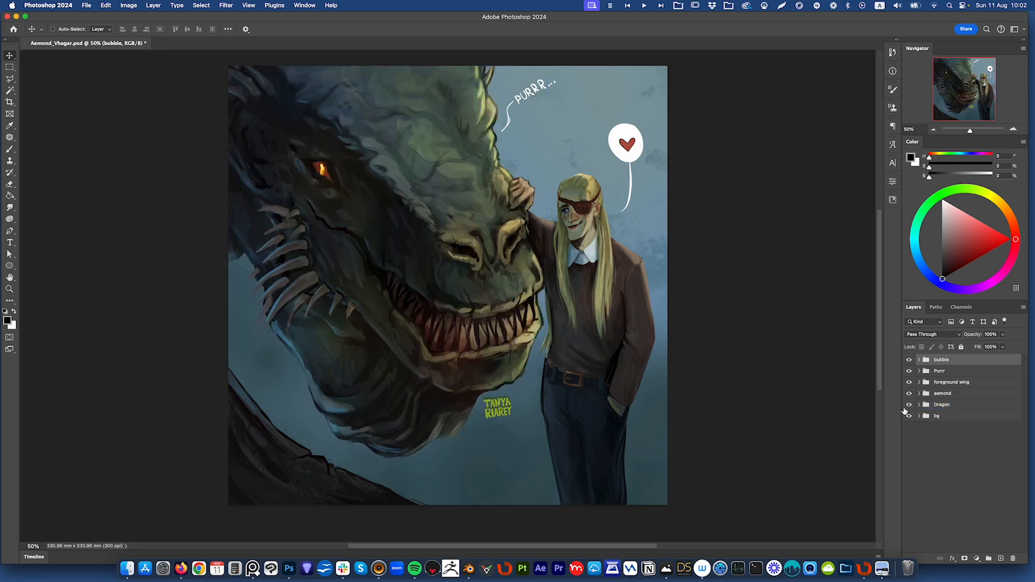
Step: Select the Dragon group and toggle its visibility to check which artwork it holds
{"action": "left_click", "coordinate": [941, 405]}
{"action": "left_click", "coordinate": [910, 405]}
{"action": "left_click", "coordinate": [909, 405]}
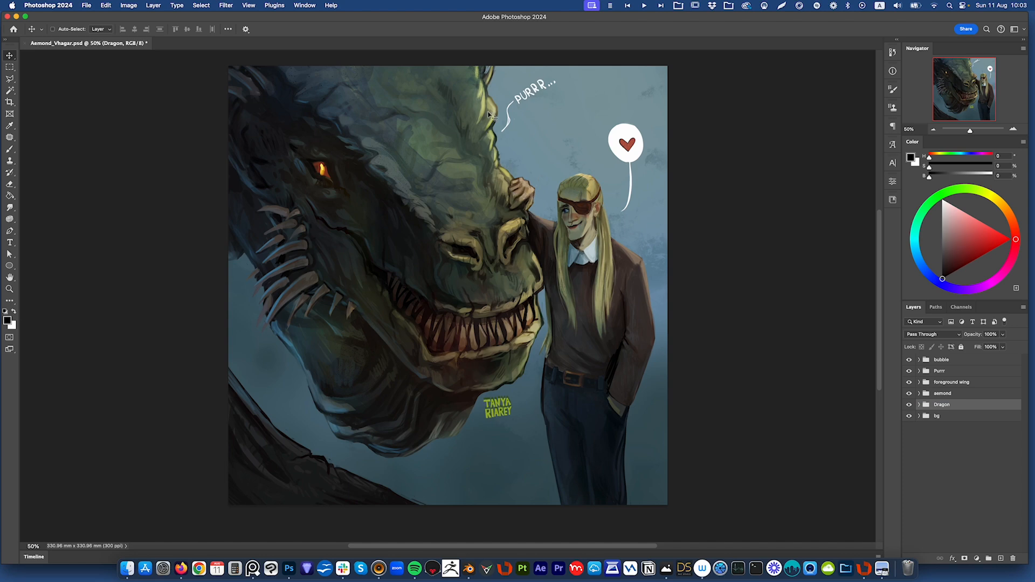
{"action": "left_click", "coordinate": [909, 406]}
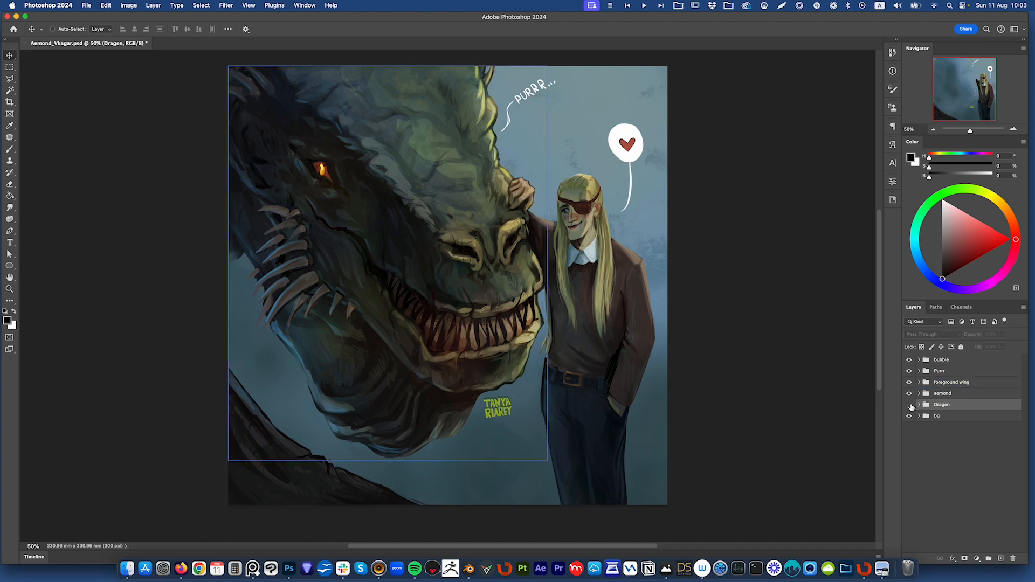
{"action": "left_click", "coordinate": [909, 406]}
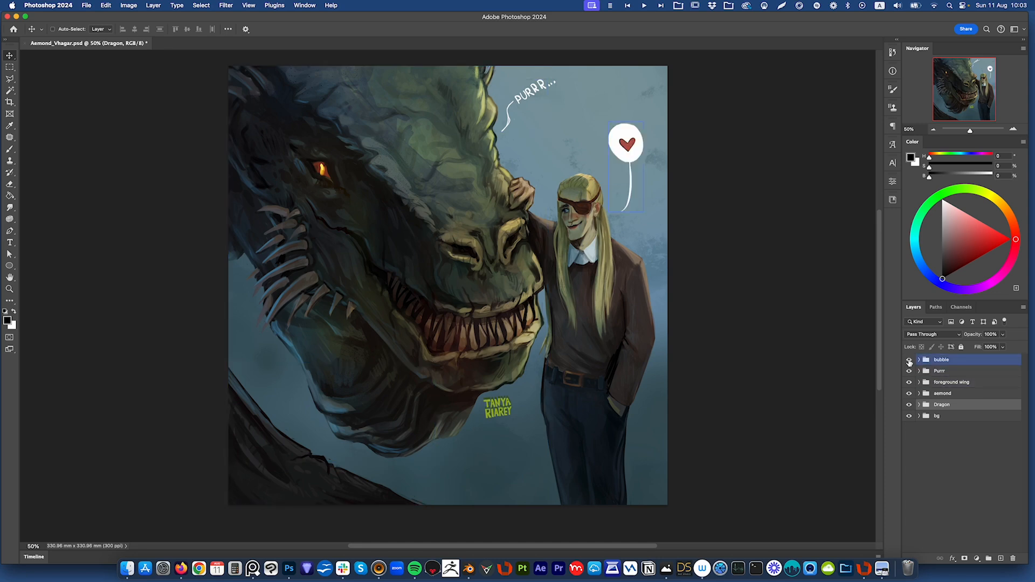
Step: Move the bubble group into the aemond group above body, and toggle aemond's visibility to check the nesting
{"action": "left_click", "coordinate": [919, 393]}
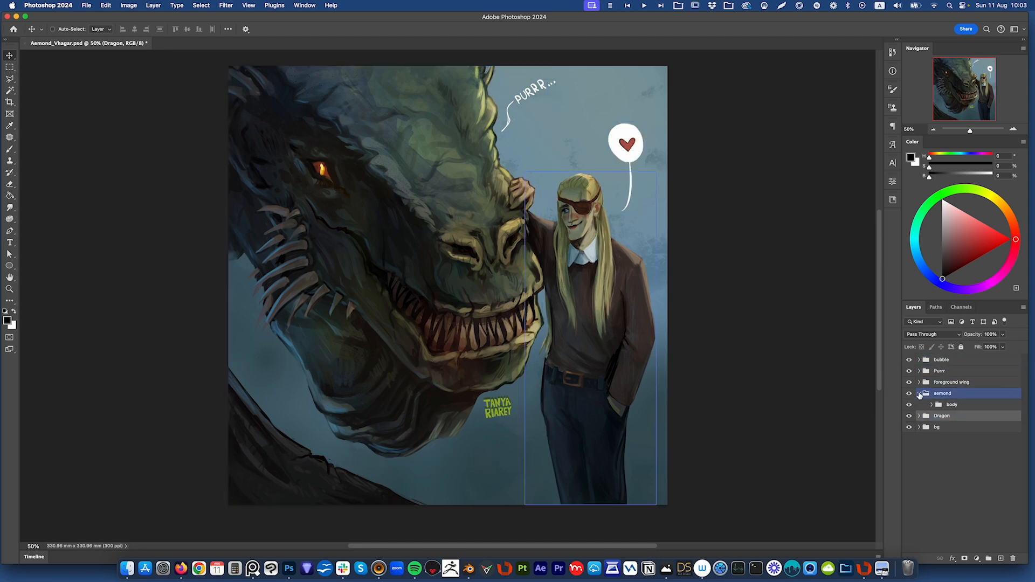
{"action": "left_click_drag", "start_coordinate": [941, 361], "coordinate": [933, 399]}
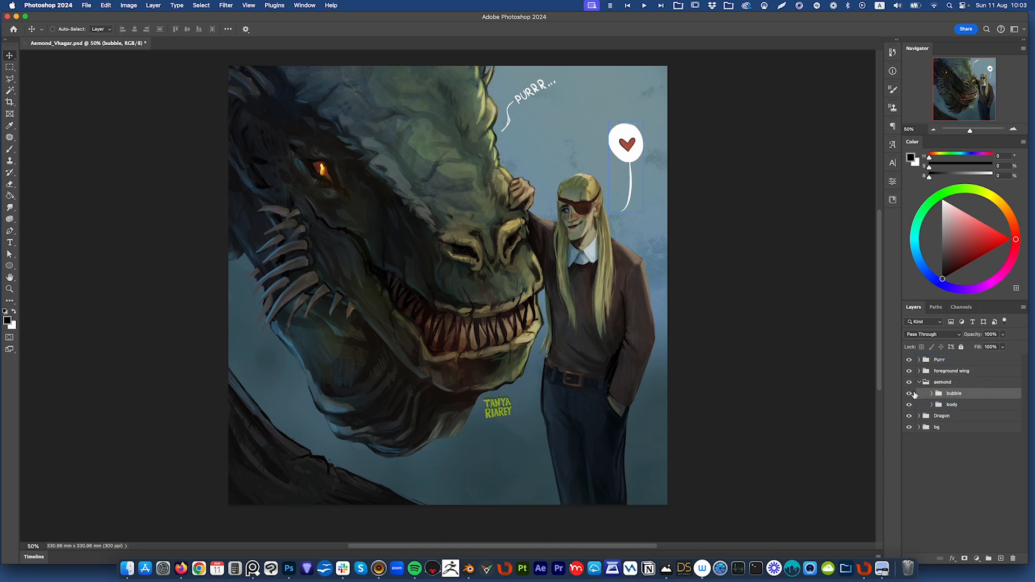
{"action": "left_click", "coordinate": [917, 384]}
{"action": "left_click", "coordinate": [909, 384]}
{"action": "left_click", "coordinate": [909, 384]}
{"action": "left_click", "coordinate": [909, 384]}
{"action": "left_click", "coordinate": [909, 384]}
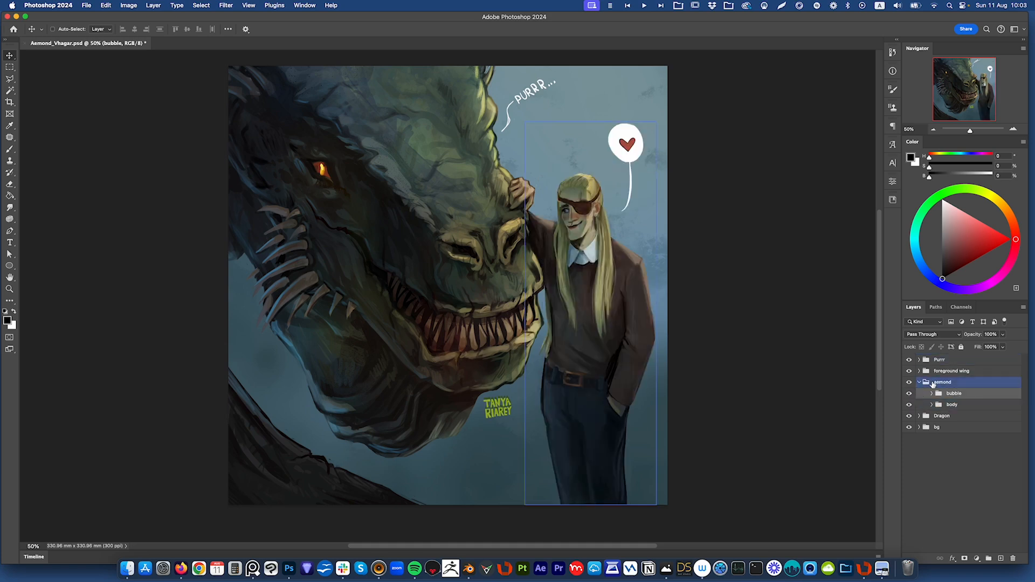
{"action": "left_click", "coordinate": [944, 385]}
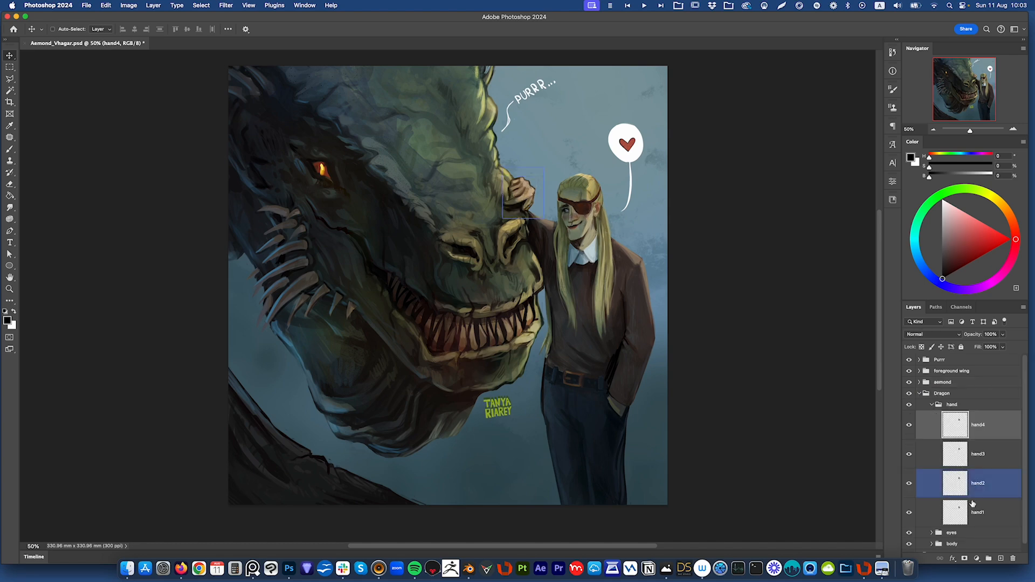
Step: Inspect the hand layers in the Dragon group, toggling hand4's visibility to check its artwork, and collapse the hand group
{"action": "left_click", "coordinate": [975, 506]}
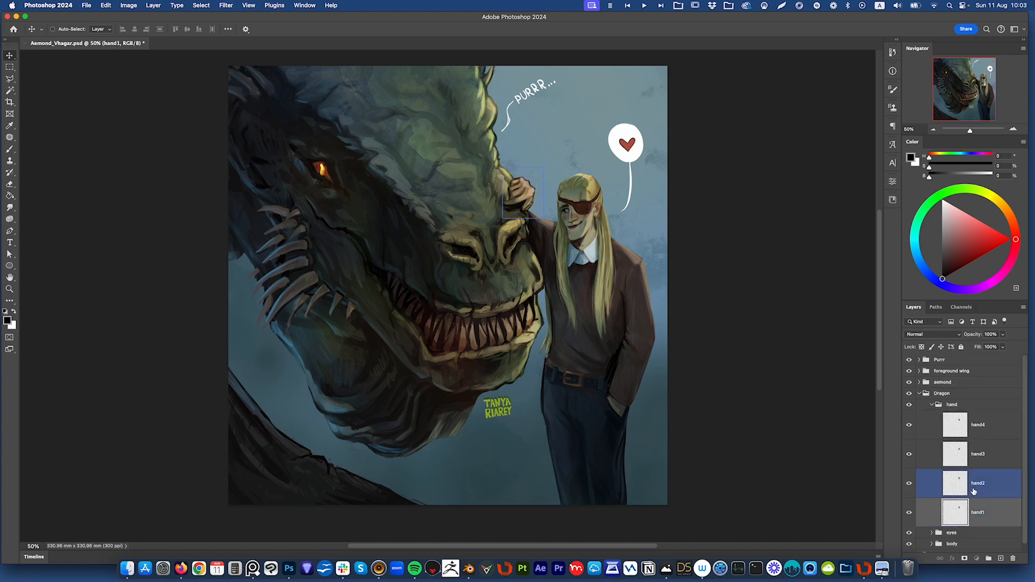
{"action": "left_click", "coordinate": [966, 431]}
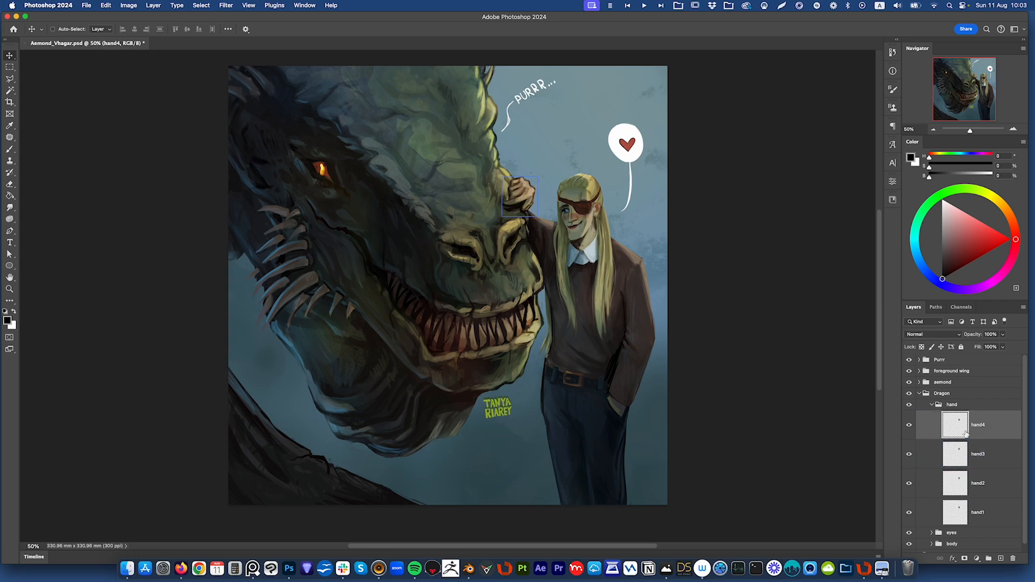
{"action": "left_click_drag", "start_coordinate": [913, 442], "coordinate": [912, 482]}
{"action": "left_click", "coordinate": [911, 486]}
{"action": "left_click", "coordinate": [910, 457]}
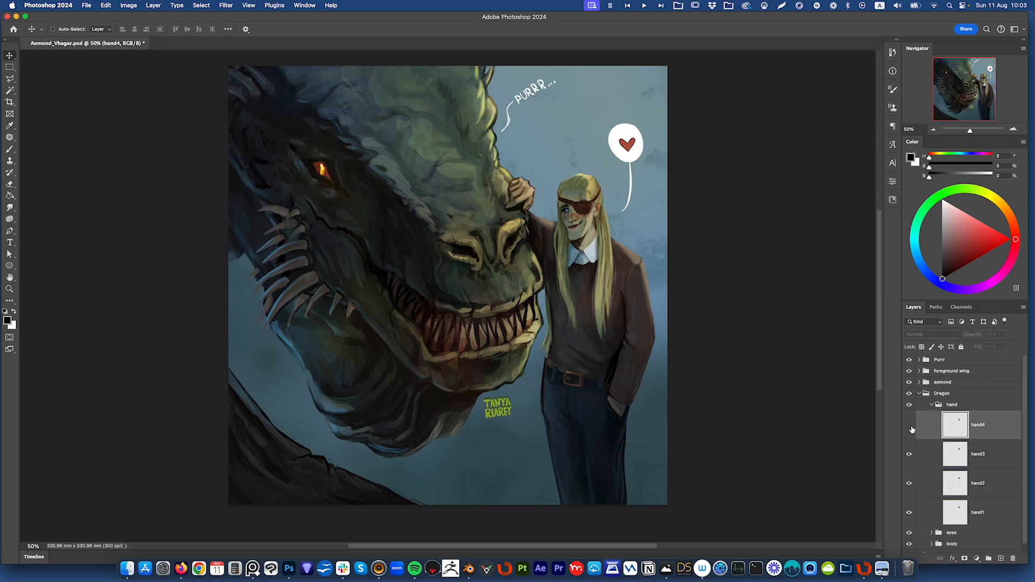
{"action": "left_click", "coordinate": [910, 430]}
{"action": "left_click", "coordinate": [911, 430]}
{"action": "left_click", "coordinate": [910, 433]}
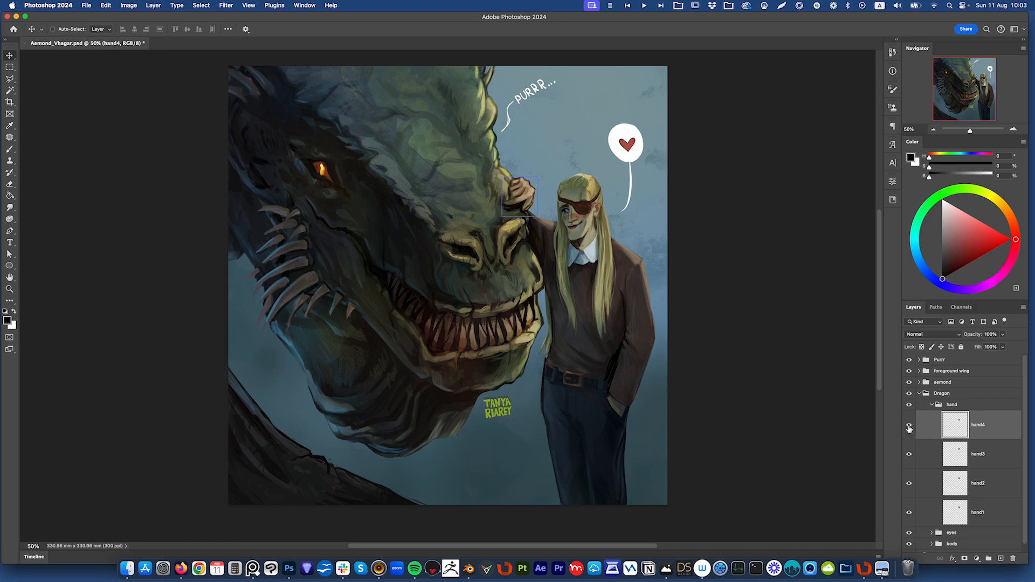
{"action": "left_click", "coordinate": [911, 431]}
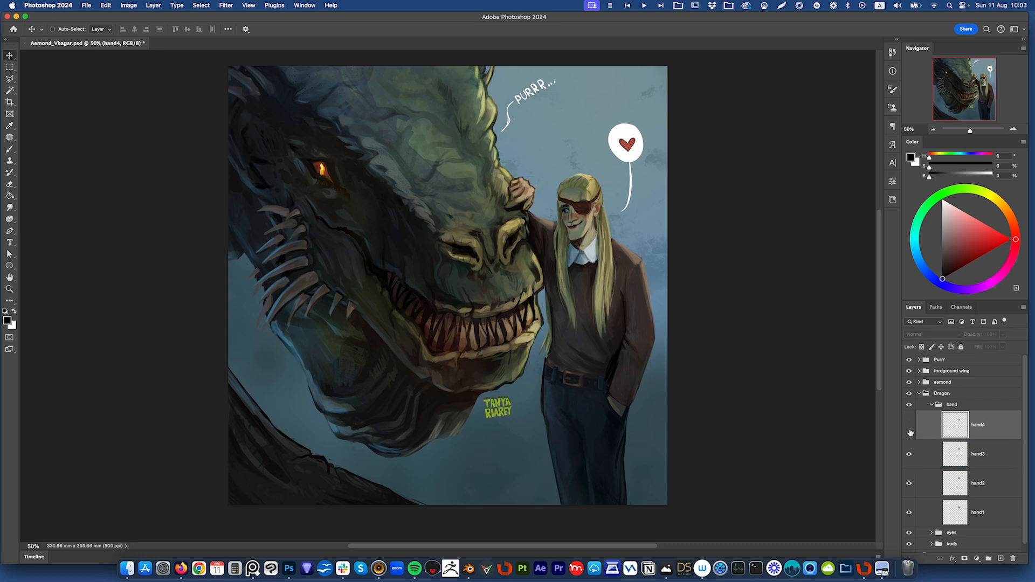
{"action": "left_click", "coordinate": [910, 429]}
{"action": "left_click", "coordinate": [931, 405]}
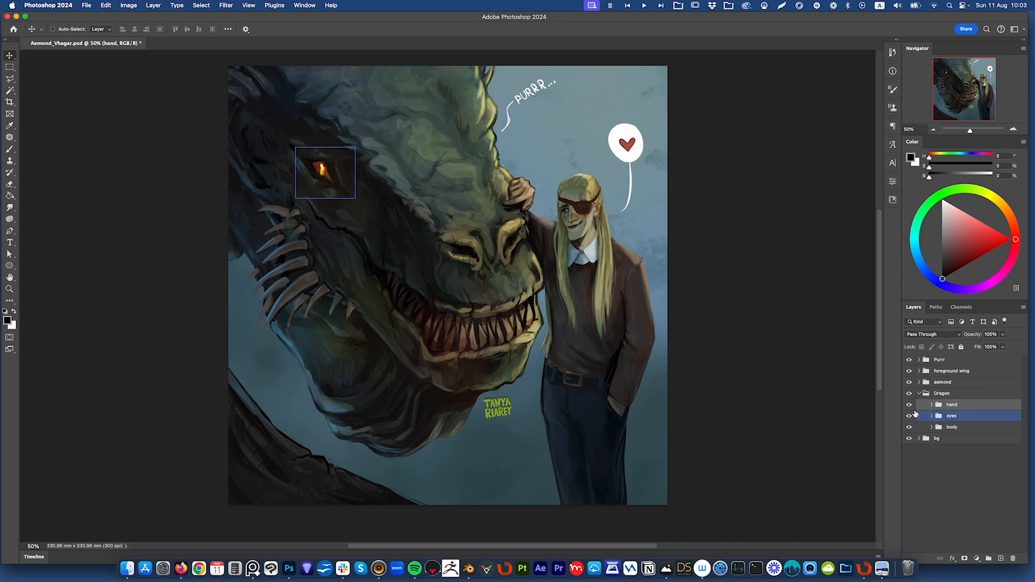
Step: Expand the eyes group, preview the half and closed eye layers over open, hide both again and collapse the group
{"action": "left_click", "coordinate": [931, 418]}
{"action": "left_click", "coordinate": [922, 436]}
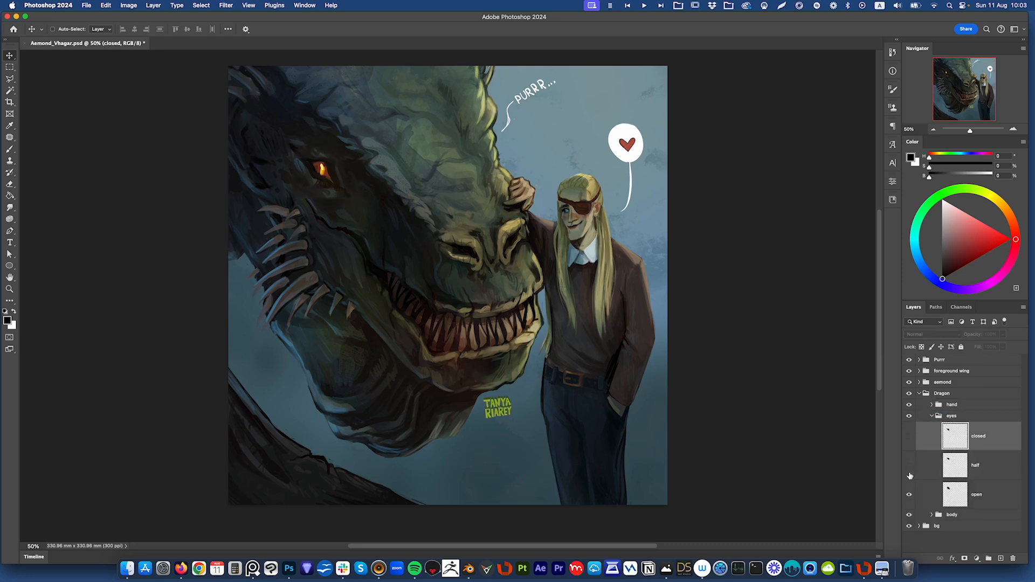
{"action": "left_click", "coordinate": [924, 495]}
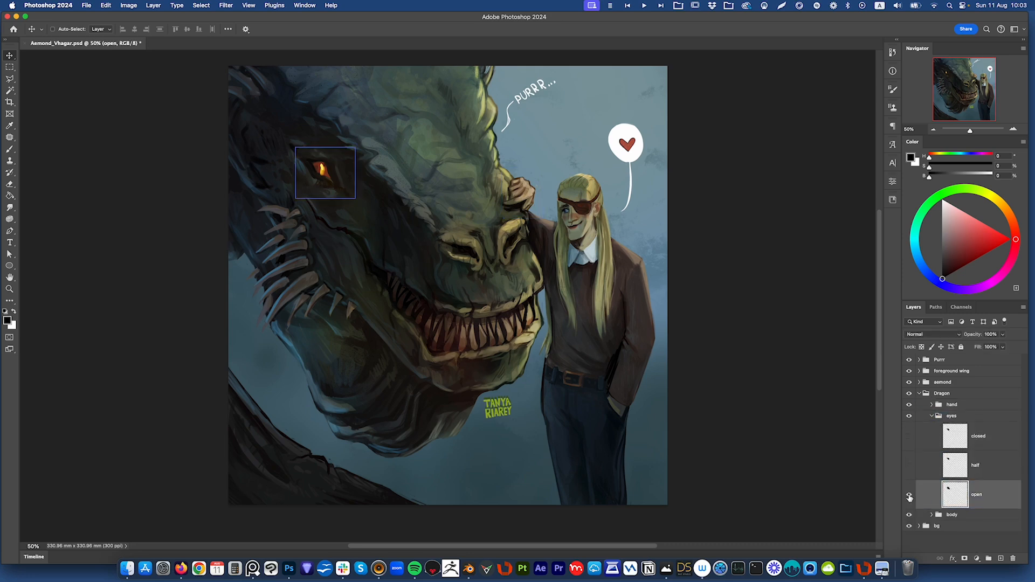
{"action": "left_click", "coordinate": [921, 473]}
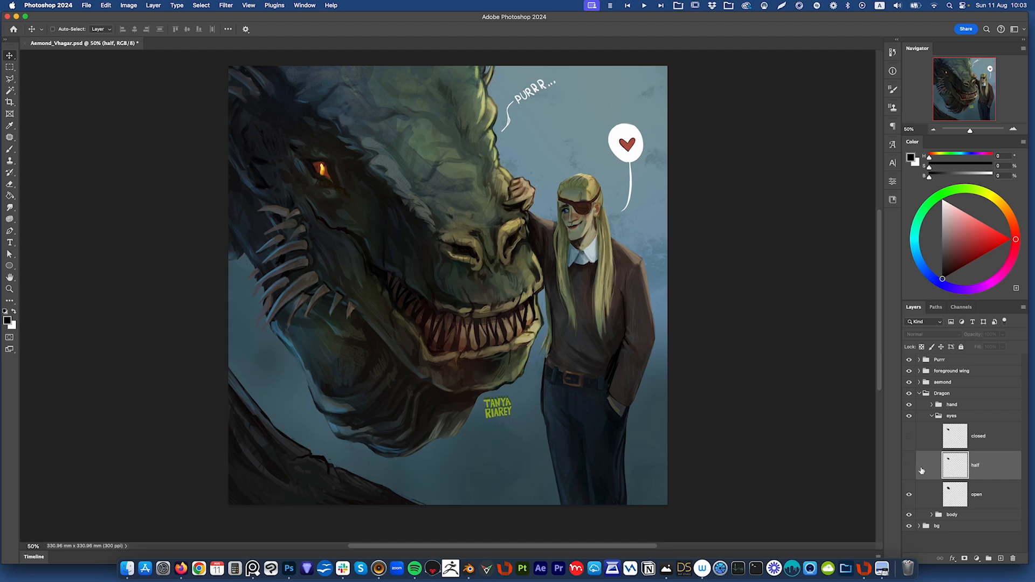
{"action": "left_click", "coordinate": [910, 467]}
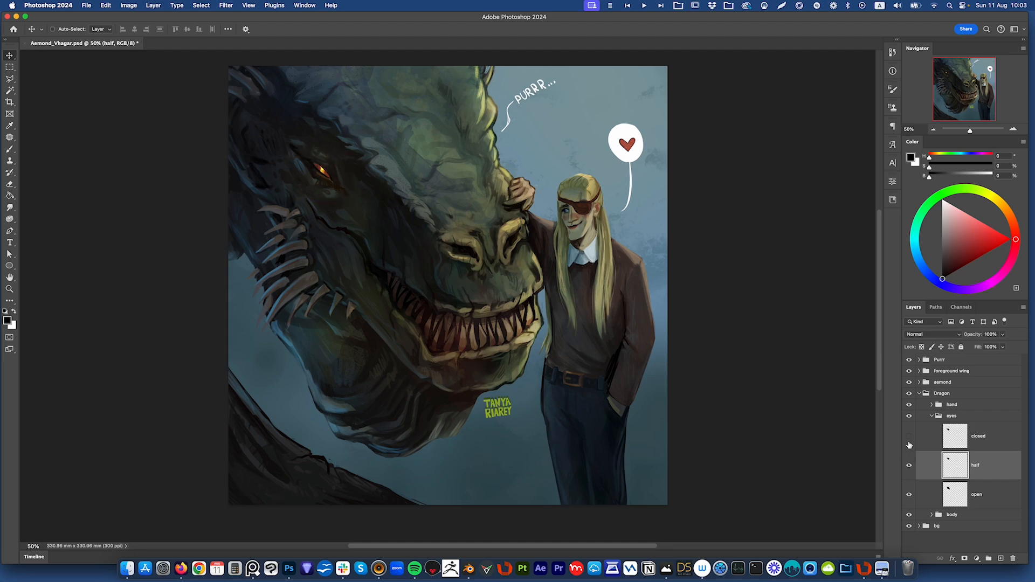
{"action": "left_click", "coordinate": [910, 438]}
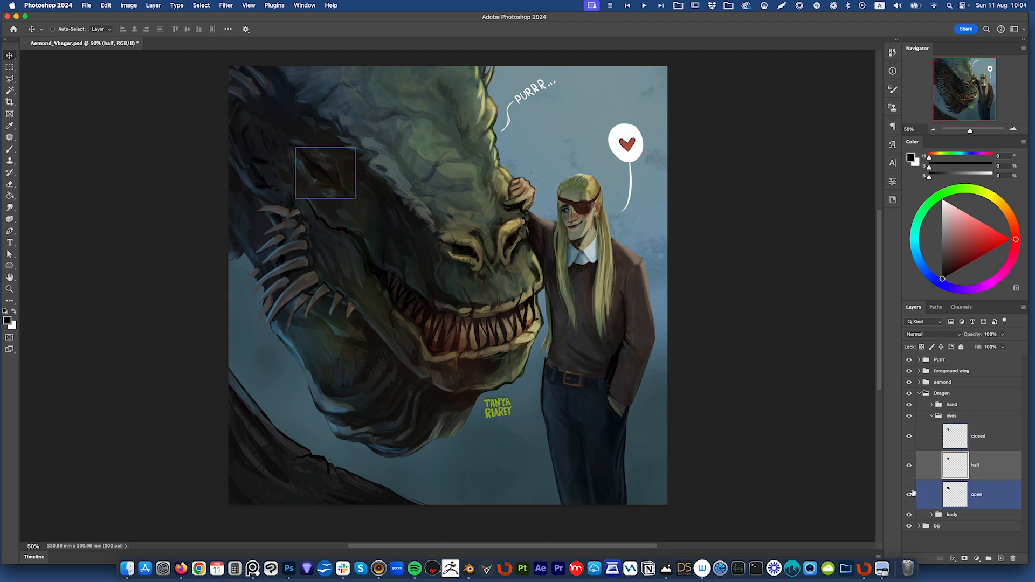
{"action": "left_click", "coordinate": [911, 439]}
{"action": "left_click", "coordinate": [910, 467]}
{"action": "left_click", "coordinate": [931, 418]}
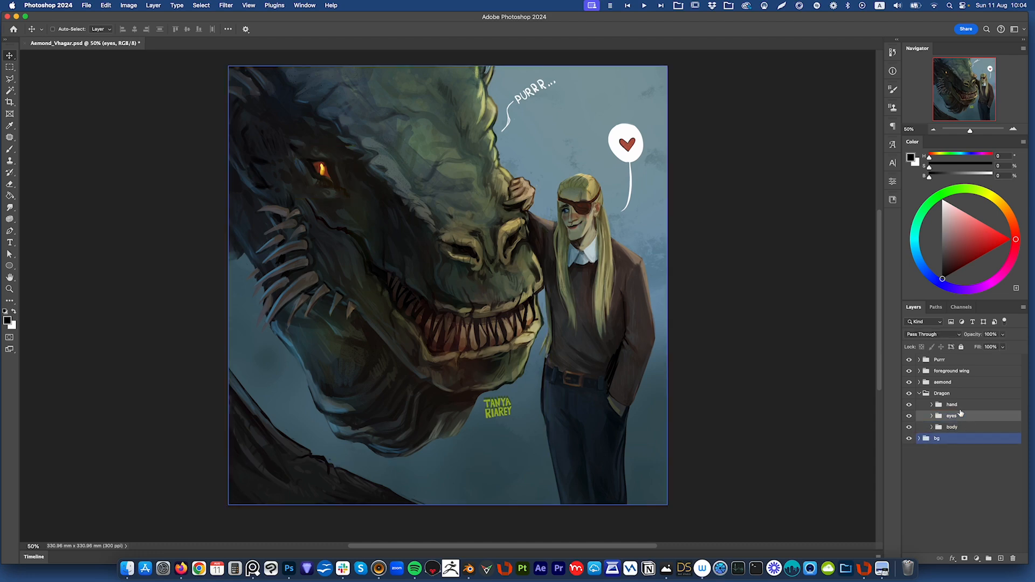
Step: Crop the illustration to the existing canvas bounds with Delete Cropped Pixels enabled, and return to the Move tool
{"action": "left_click", "coordinate": [941, 359]}
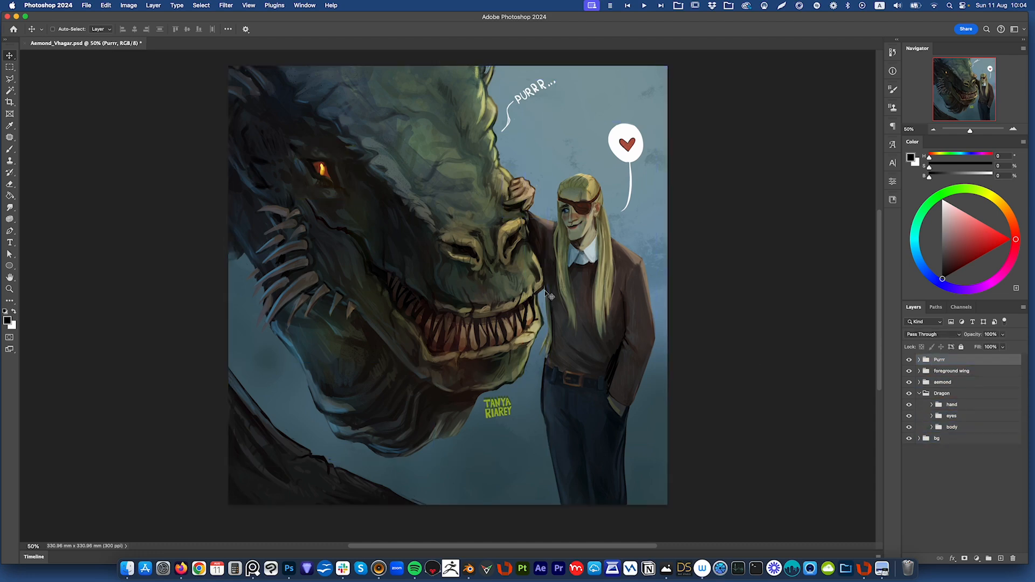
{"action": "left_click", "coordinate": [10, 102]}
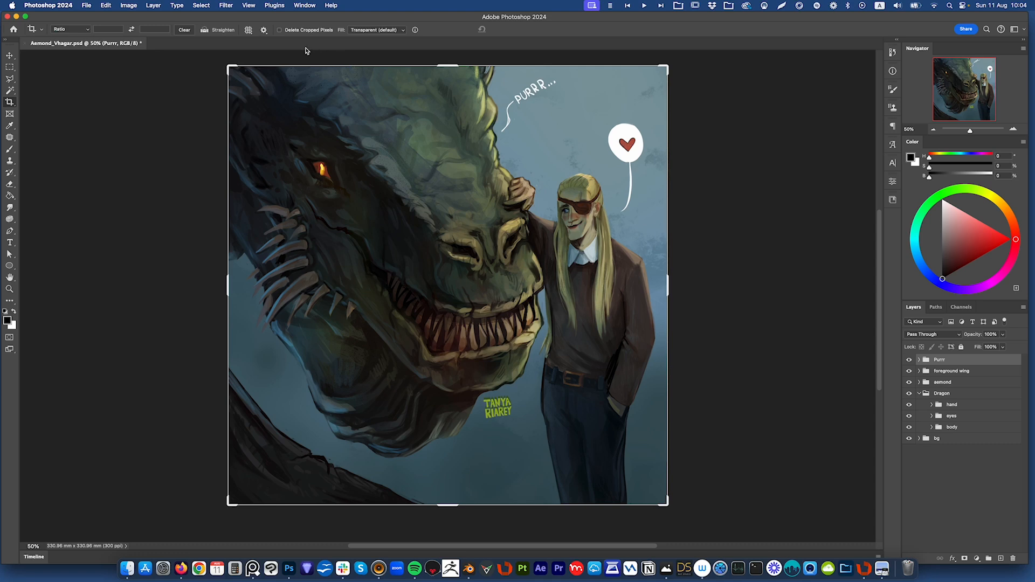
{"action": "left_click", "coordinate": [280, 30]}
{"action": "key", "text": "Return"}
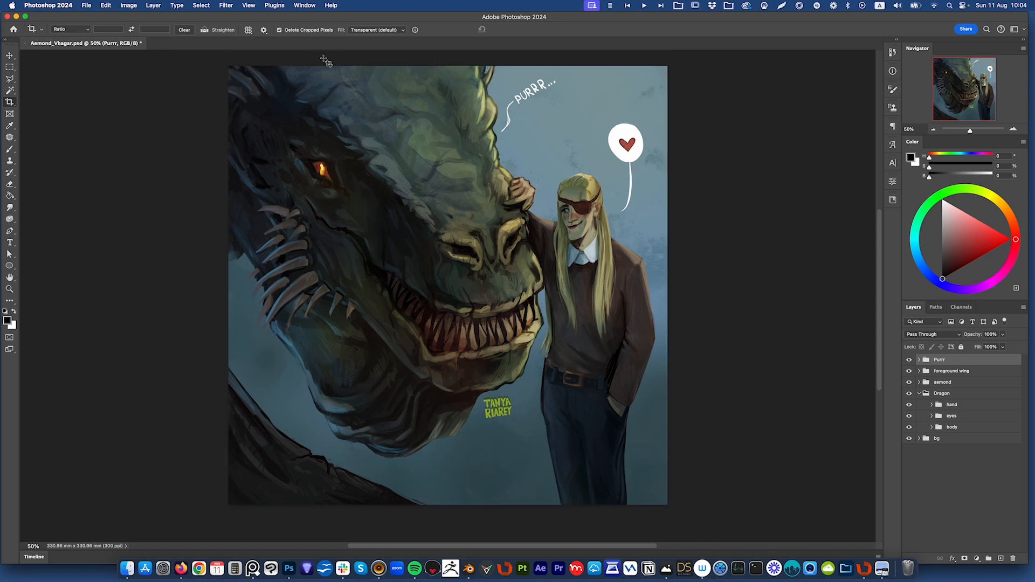
{"action": "key", "text": "v"}
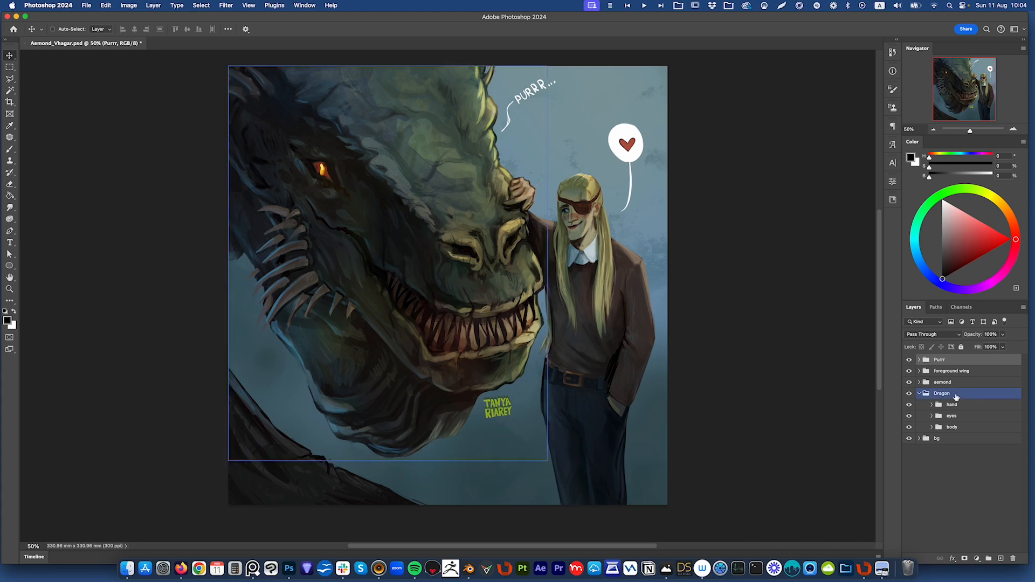
Step: Collapse the Dragon group and toggle the visibility of Dragon, aemond and foreground wing to check each group's artwork
{"action": "left_click", "coordinate": [929, 381]}
{"action": "left_click", "coordinate": [925, 393]}
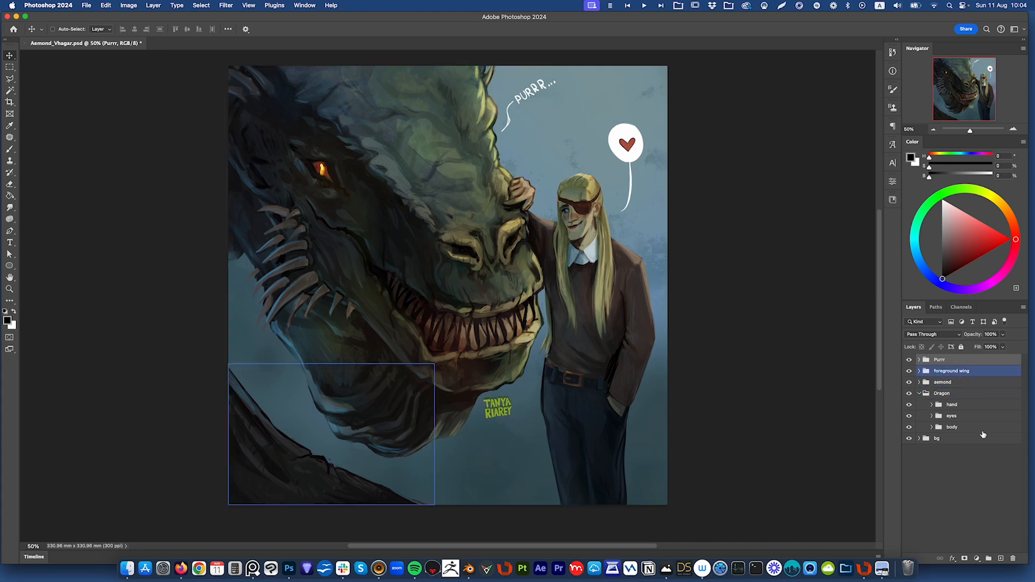
{"action": "left_click", "coordinate": [919, 393]}
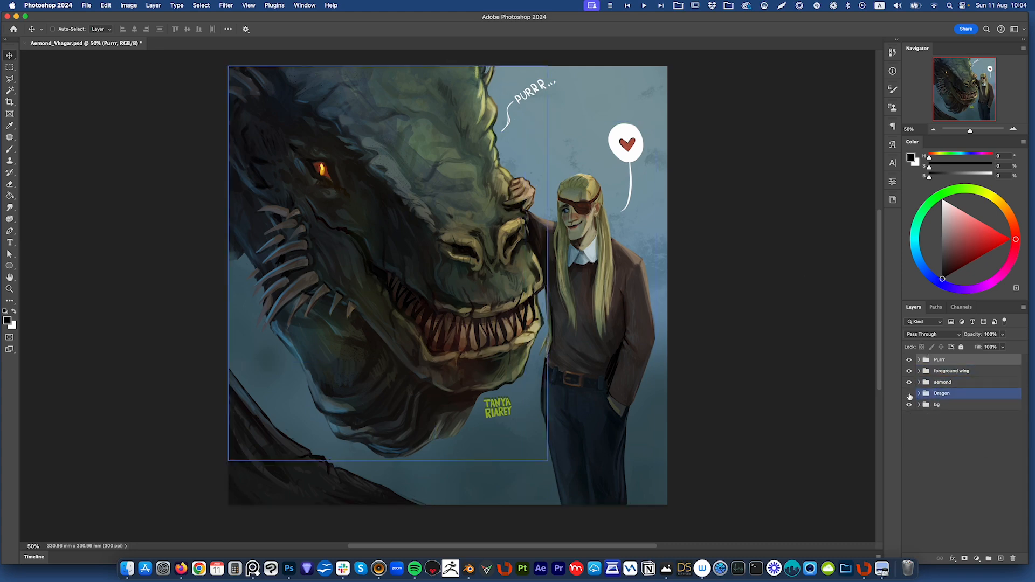
{"action": "left_click", "coordinate": [910, 394]}
{"action": "left_click", "coordinate": [910, 395]}
{"action": "left_click", "coordinate": [910, 383]}
{"action": "left_click", "coordinate": [909, 383]}
{"action": "left_click", "coordinate": [909, 371]}
{"action": "left_click", "coordinate": [909, 372]}
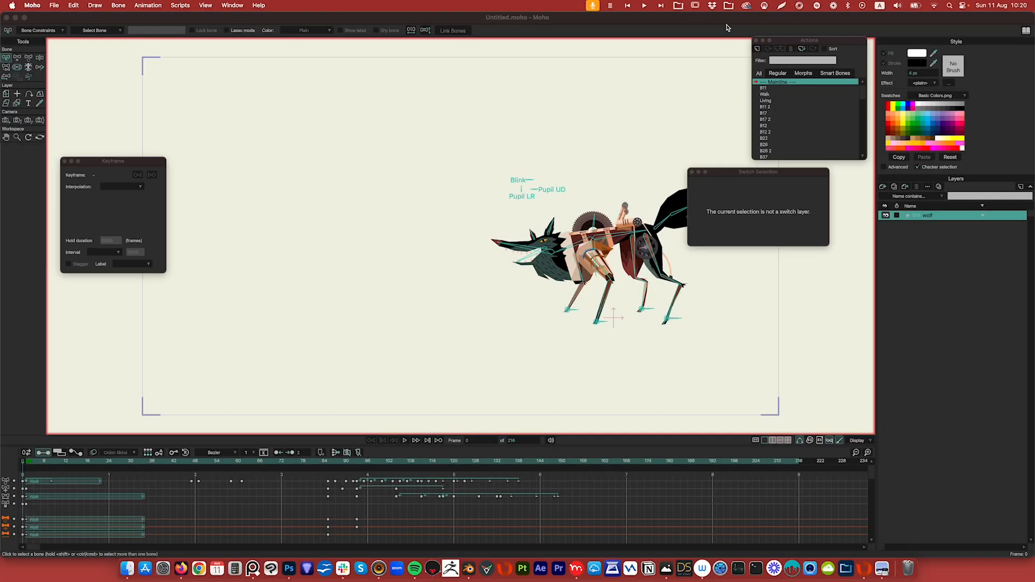
Step: Switch to Moho, move the Switch Selection window away from the wolf's tail, and create a new project
{"action": "left_click", "coordinate": [727, 27]}
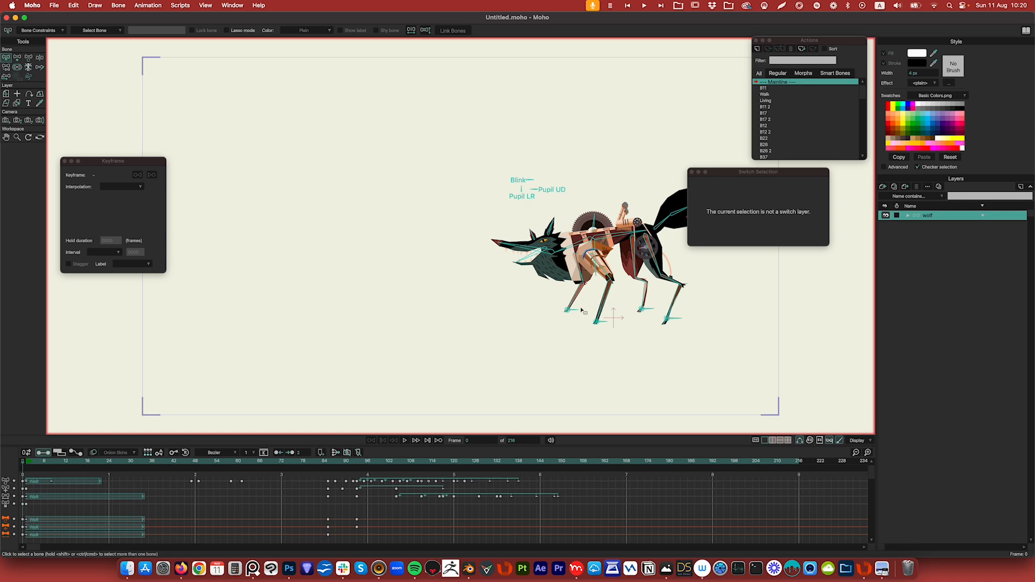
{"action": "left_click_drag", "start_coordinate": [772, 176], "coordinate": [809, 175]}
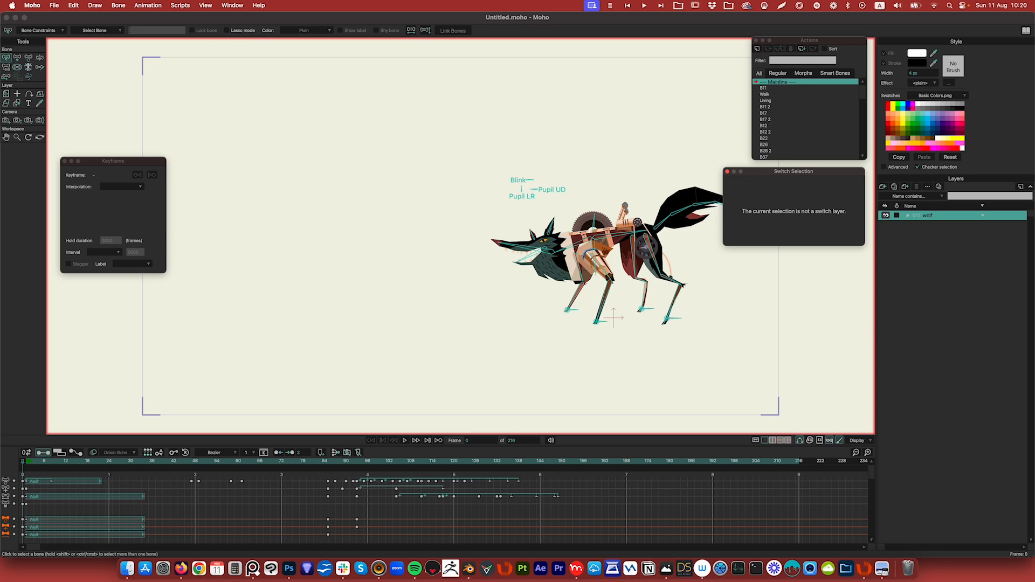
{"action": "left_click", "coordinate": [57, 7]}
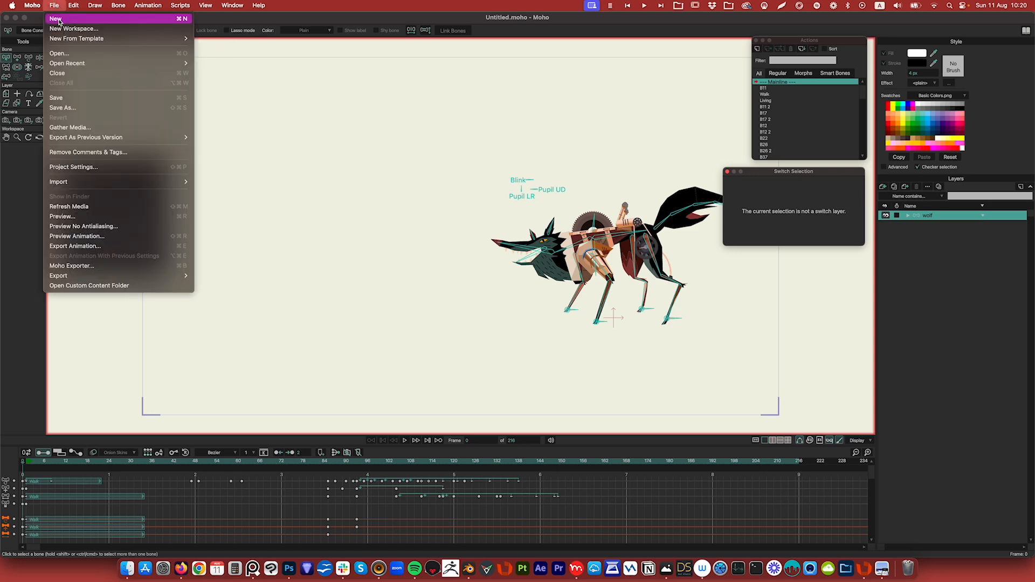
{"action": "left_click", "coordinate": [60, 17]}
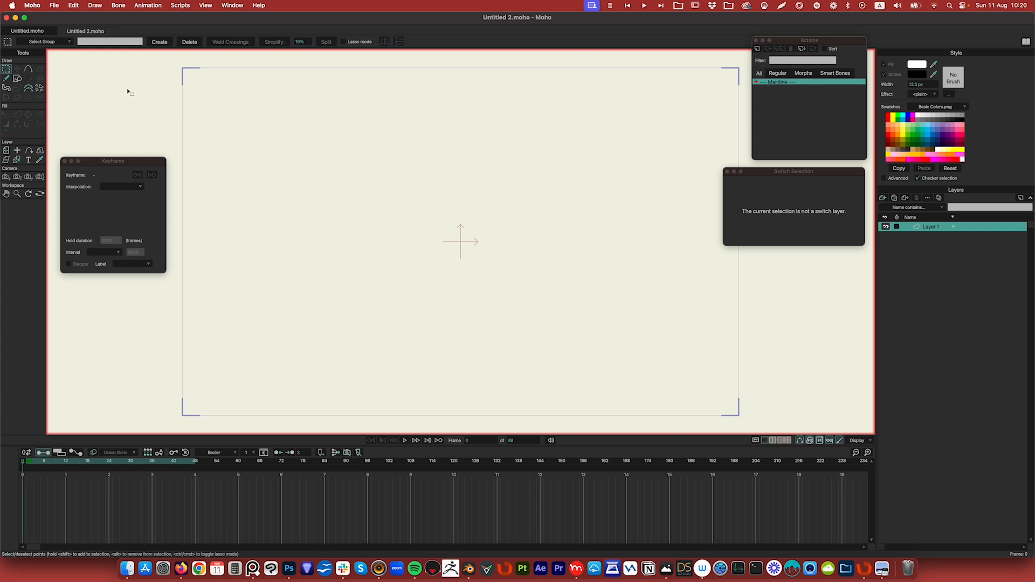
Step: Import Aemond_Vhagar.psd from the Aemond and Vhagar folder with its layers brought in individually
{"action": "left_click", "coordinate": [54, 6]}
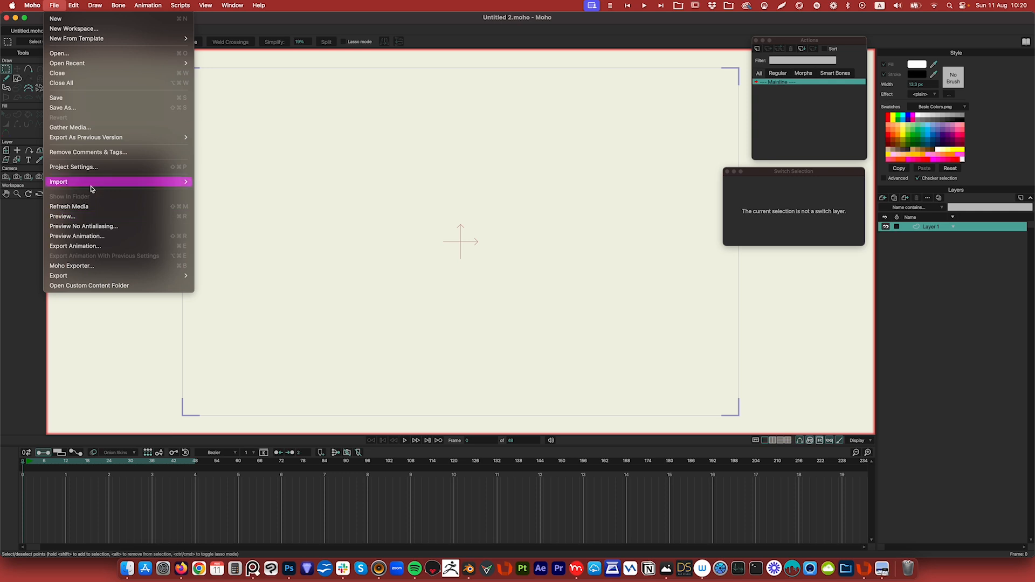
{"action": "mouse_move", "coordinate": [92, 184]}
{"action": "left_click", "coordinate": [216, 185]}
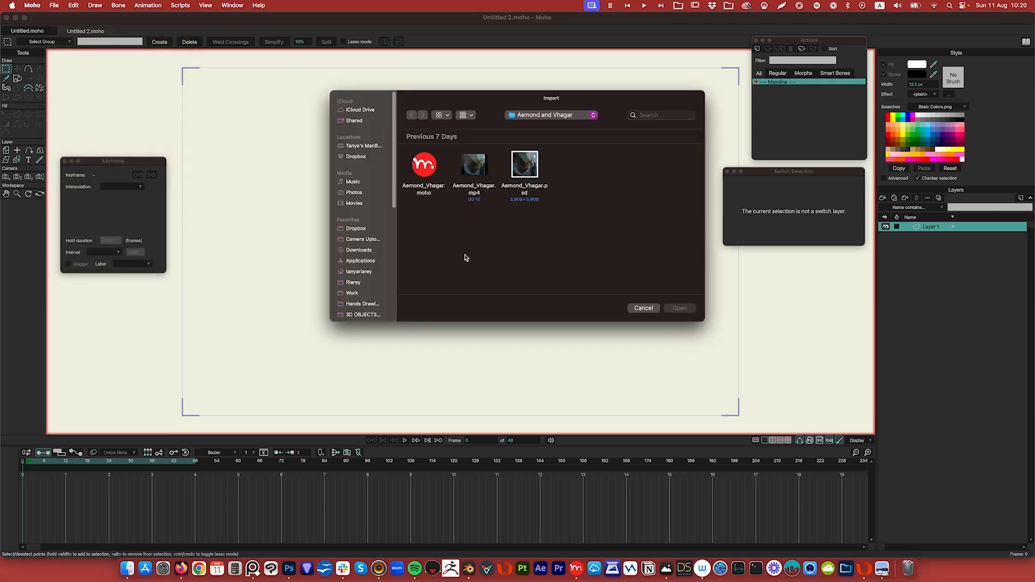
{"action": "left_click", "coordinate": [541, 170]}
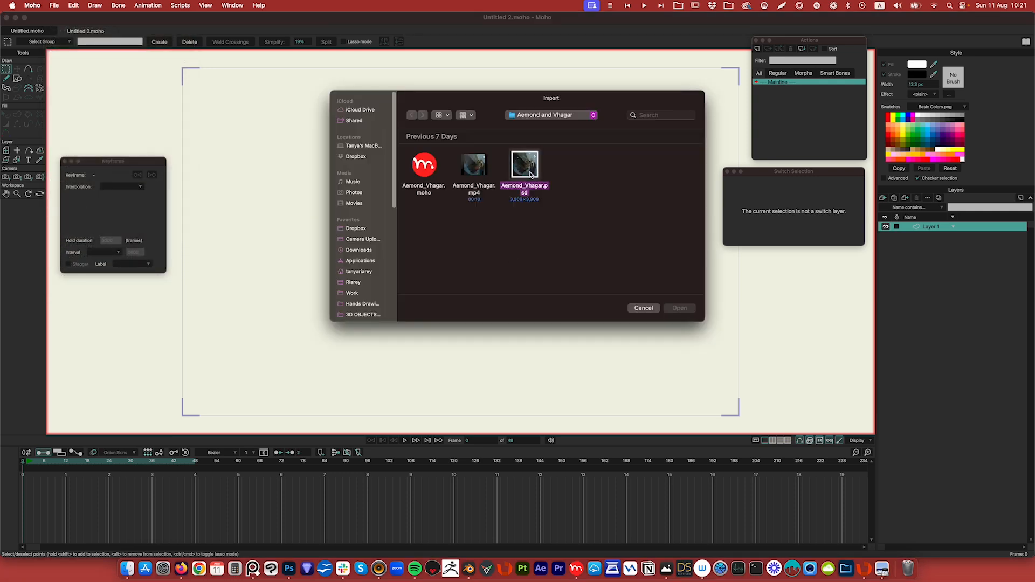
{"action": "left_click", "coordinate": [673, 312]}
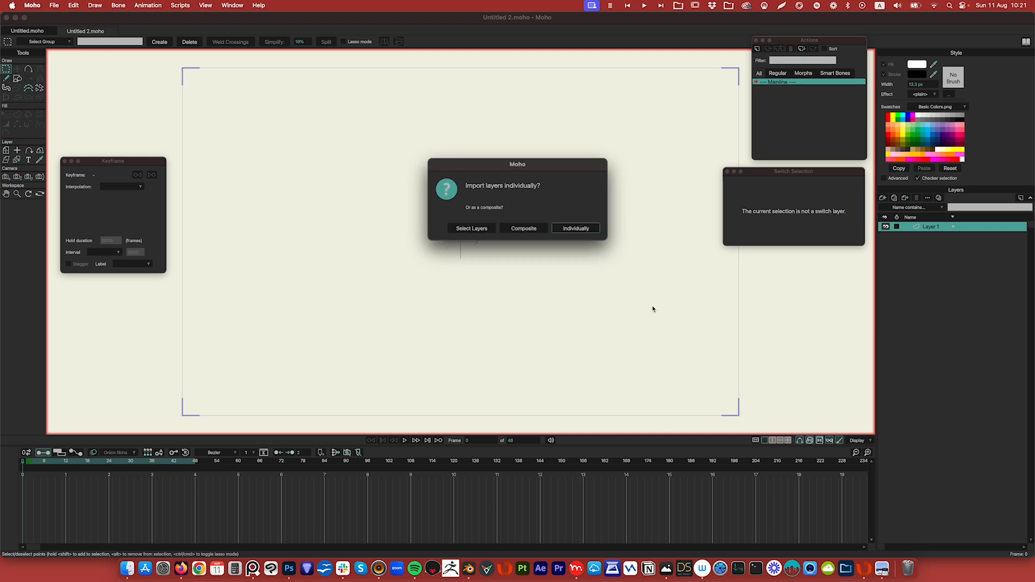
{"action": "left_click", "coordinate": [575, 230]}
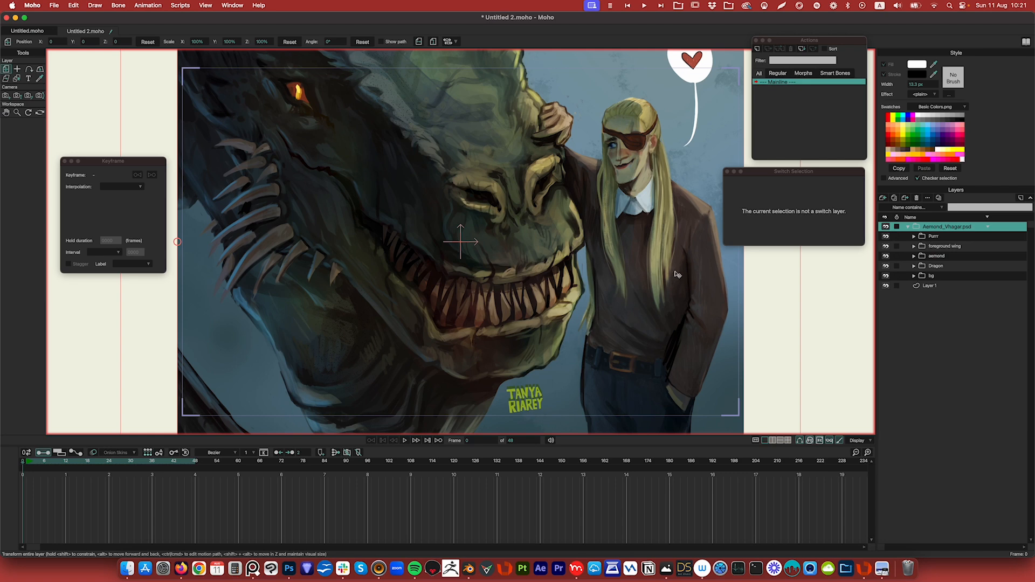
Step: Examine the whole imported illustration against the project frame boundary, with the timeline at frame 2
{"action": "scroll", "coordinate": [507, 264], "scroll_direction": "down", "scroll_amount": 2}
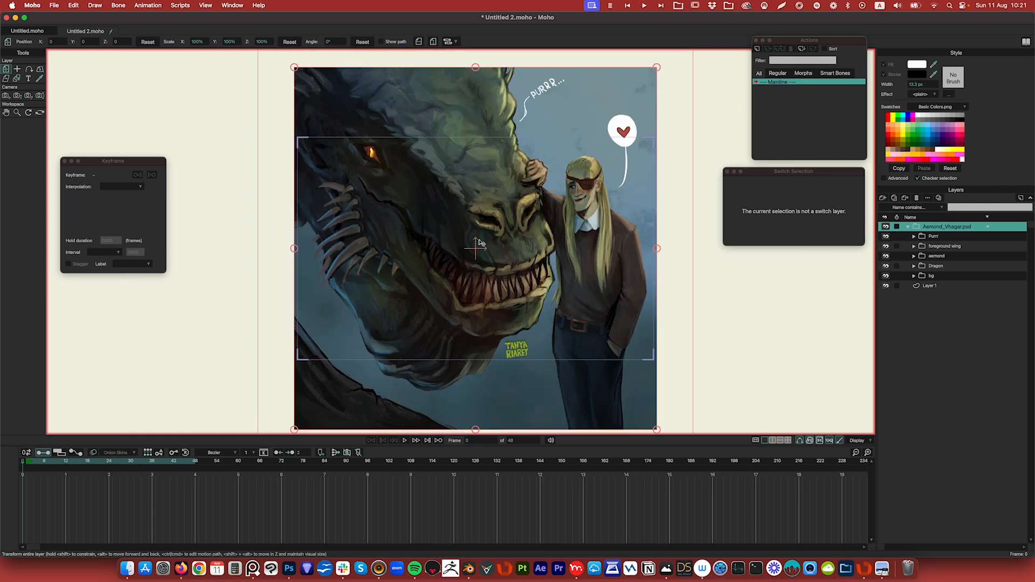
{"action": "scroll", "coordinate": [479, 243], "scroll_direction": "down", "scroll_amount": 2}
{"action": "scroll", "coordinate": [479, 241], "scroll_direction": "up", "scroll_amount": 1}
{"action": "scroll", "coordinate": [480, 241], "scroll_direction": "down", "scroll_amount": 1}
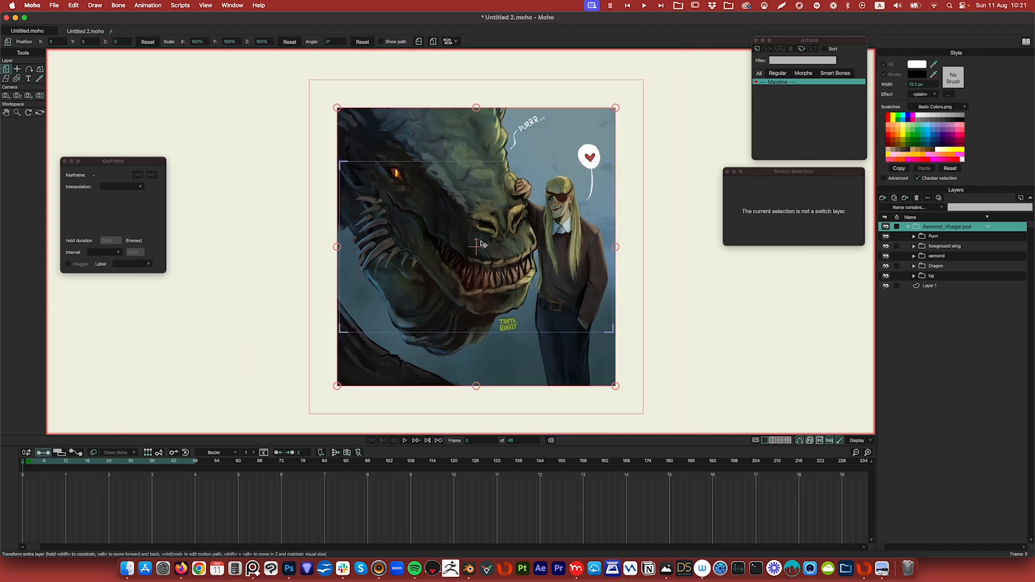
{"action": "scroll", "coordinate": [480, 241], "scroll_direction": "up", "scroll_amount": 1}
{"action": "scroll", "coordinate": [479, 241], "scroll_direction": "down", "scroll_amount": 1}
{"action": "scroll", "coordinate": [480, 241], "scroll_direction": "up", "scroll_amount": 1}
{"action": "scroll", "coordinate": [482, 243], "scroll_direction": "down", "scroll_amount": 1}
{"action": "scroll", "coordinate": [482, 245], "scroll_direction": "up", "scroll_amount": 1}
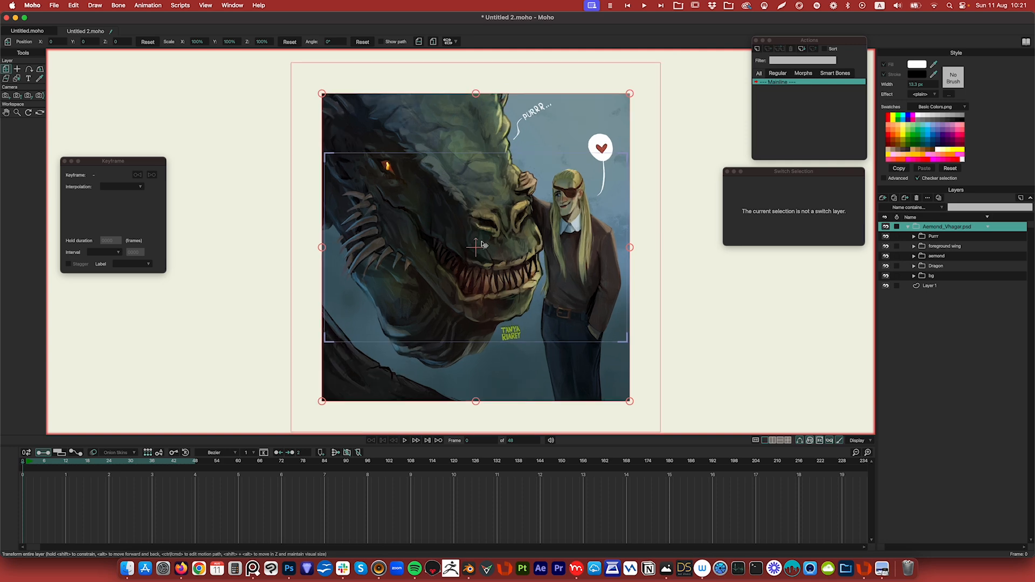
{"action": "left_click", "coordinate": [30, 462]}
{"action": "scroll", "coordinate": [545, 206], "scroll_direction": "down", "scroll_amount": 1}
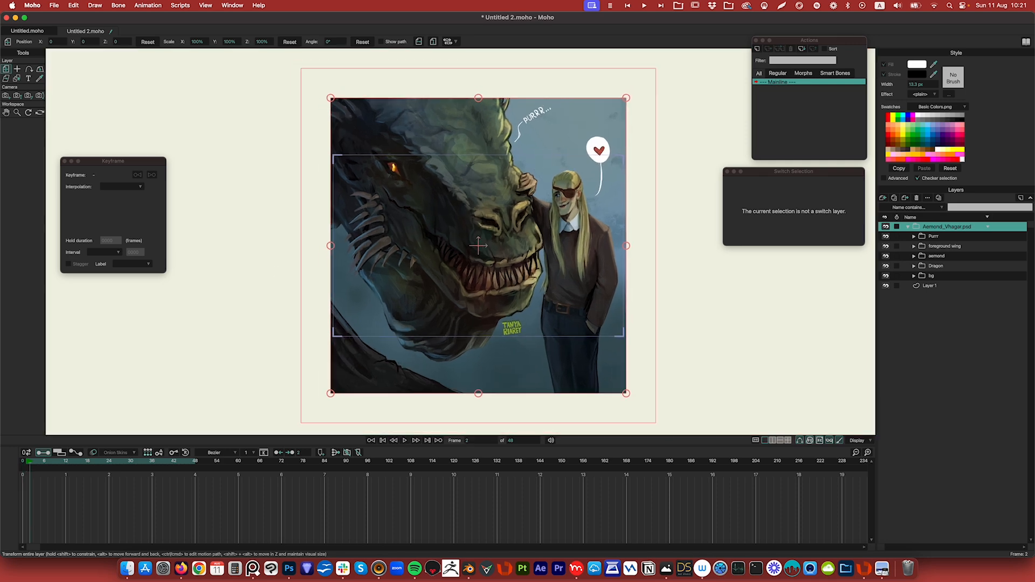
{"action": "left_click_drag", "start_coordinate": [275, 271], "coordinate": [269, 279]}
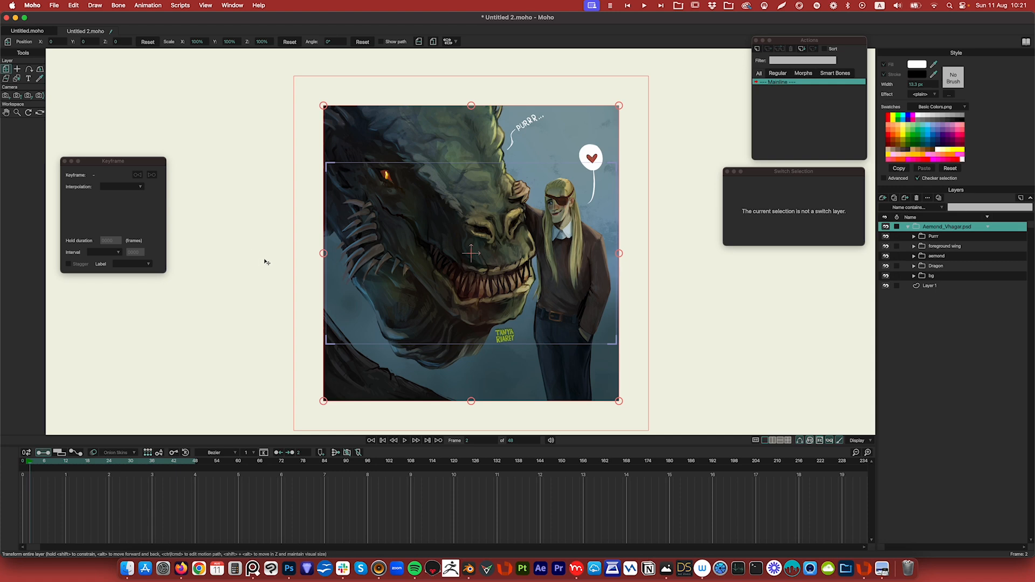
{"action": "mouse_move", "coordinate": [265, 260]}
{"action": "left_mouse_down"}
{"action": "mouse_move", "coordinate": [262, 273]}
{"action": "mouse_move", "coordinate": [262, 261]}
{"action": "left_mouse_up"}
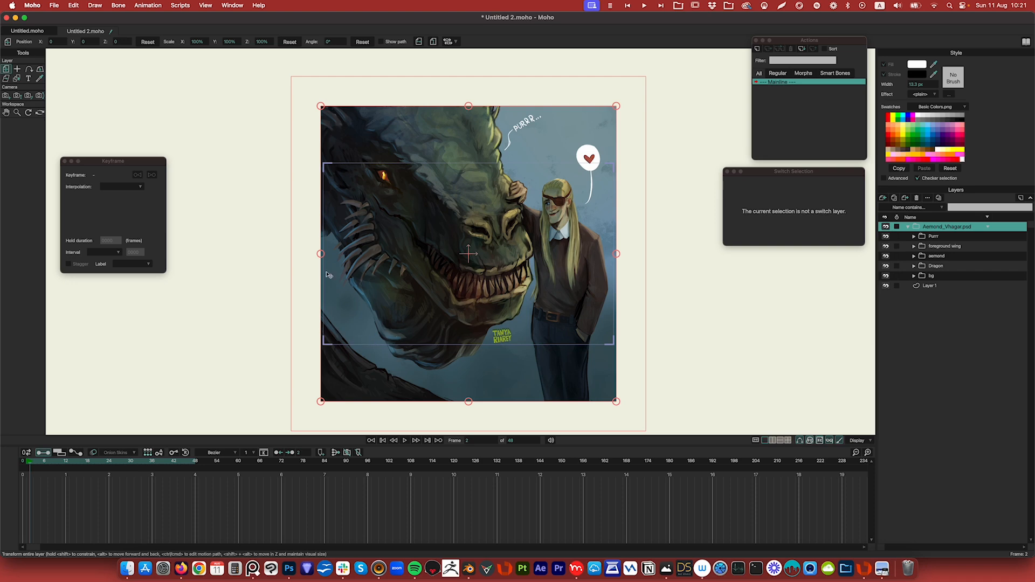
Step: Turn off constrained proportions in the project settings and set the project dimensions to 3000 by 3000 px
{"action": "left_click", "coordinate": [55, 6]}
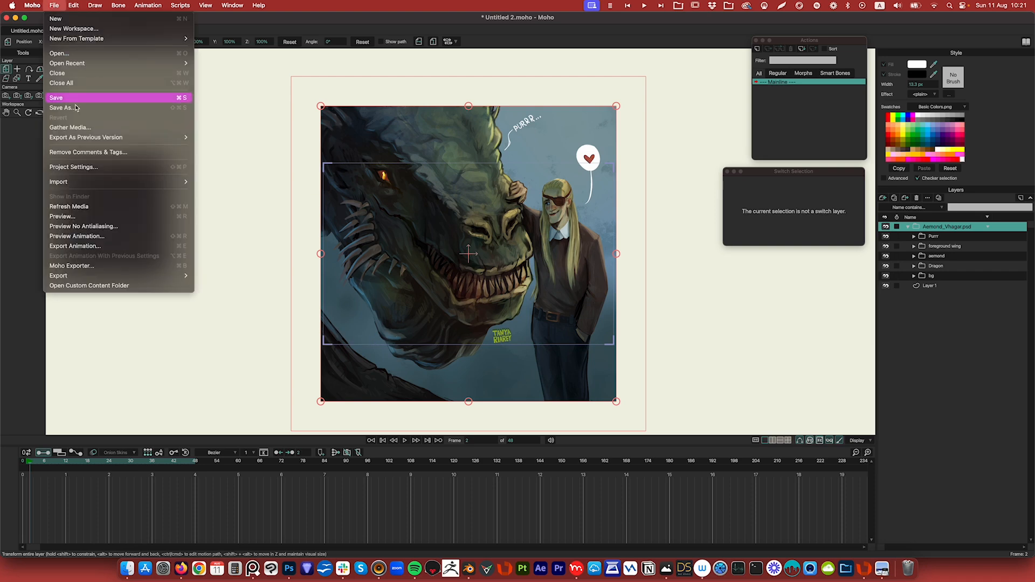
{"action": "left_click", "coordinate": [73, 167]}
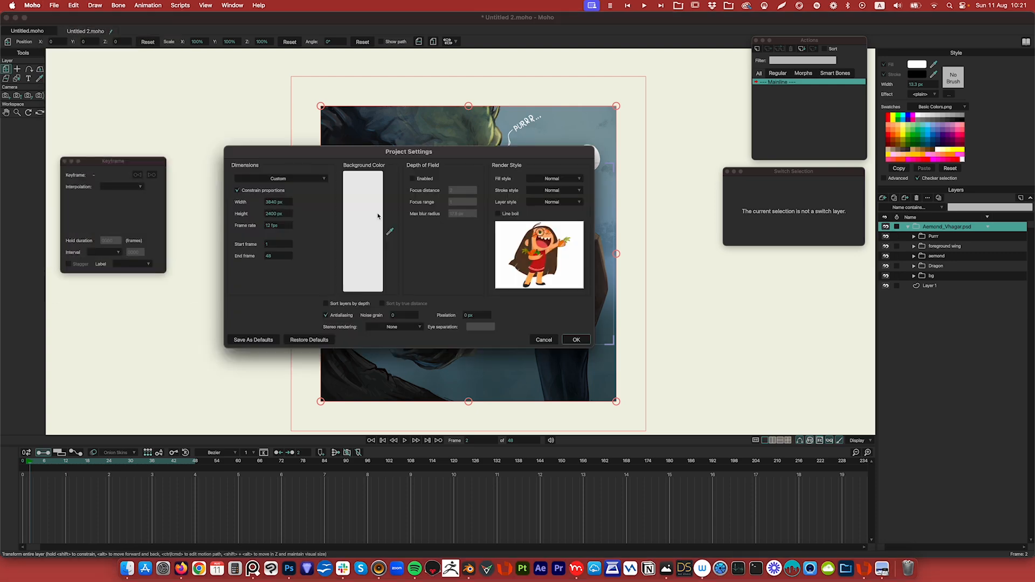
{"action": "left_click", "coordinate": [285, 201]}
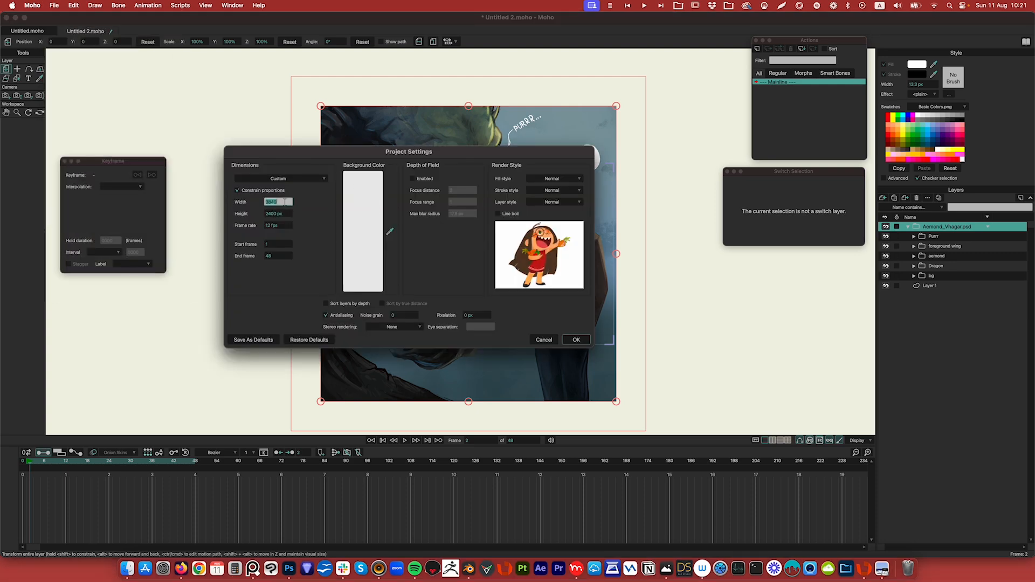
{"action": "left_click", "coordinate": [238, 191]}
{"action": "left_click", "coordinate": [276, 202]}
{"action": "type", "text": "3000"}
{"action": "left_click", "coordinate": [277, 214]}
{"action": "type", "text": "3000"}
{"action": "left_click", "coordinate": [303, 229]}
{"action": "left_click", "coordinate": [575, 340]}
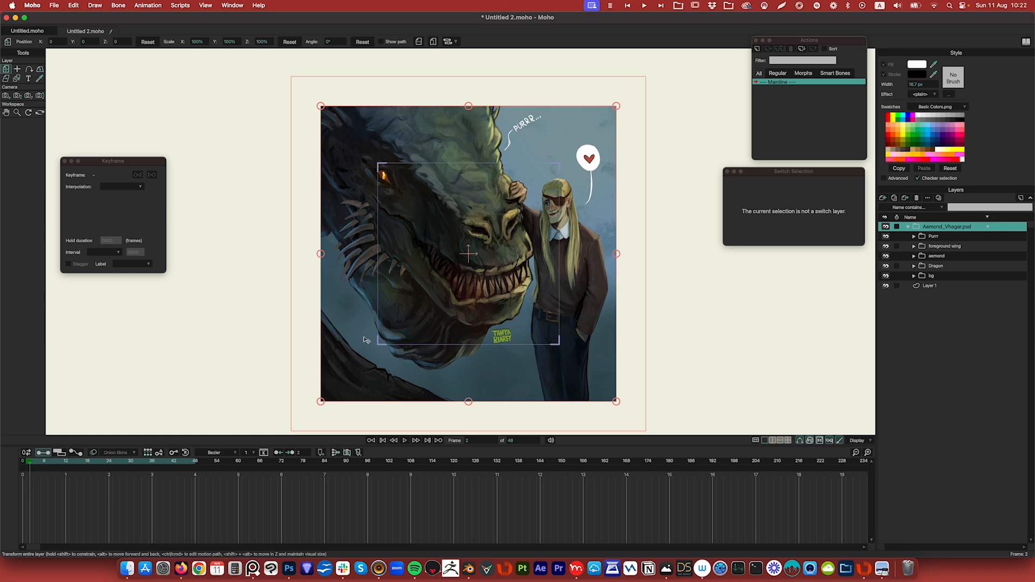
Step: Return to frame 0 and scale the Aemond_Vhagar.psd layer to about 67% so the illustration slightly overlaps the square project frame
{"action": "left_click", "coordinate": [22, 463]}
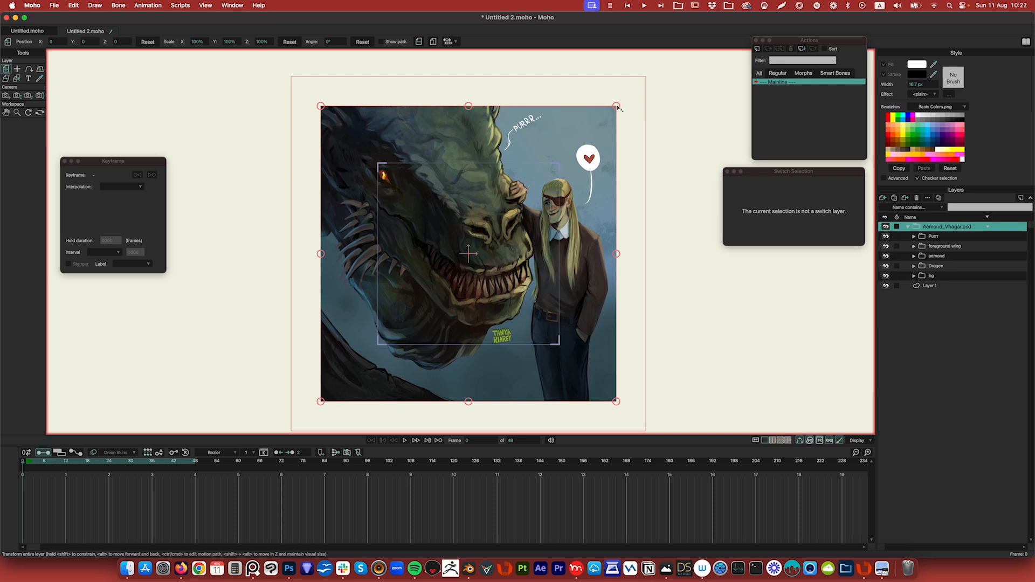
{"action": "left_click_drag", "start_coordinate": [618, 108], "coordinate": [573, 158]}
{"action": "scroll", "coordinate": [505, 242], "scroll_direction": "up", "scroll_amount": 3}
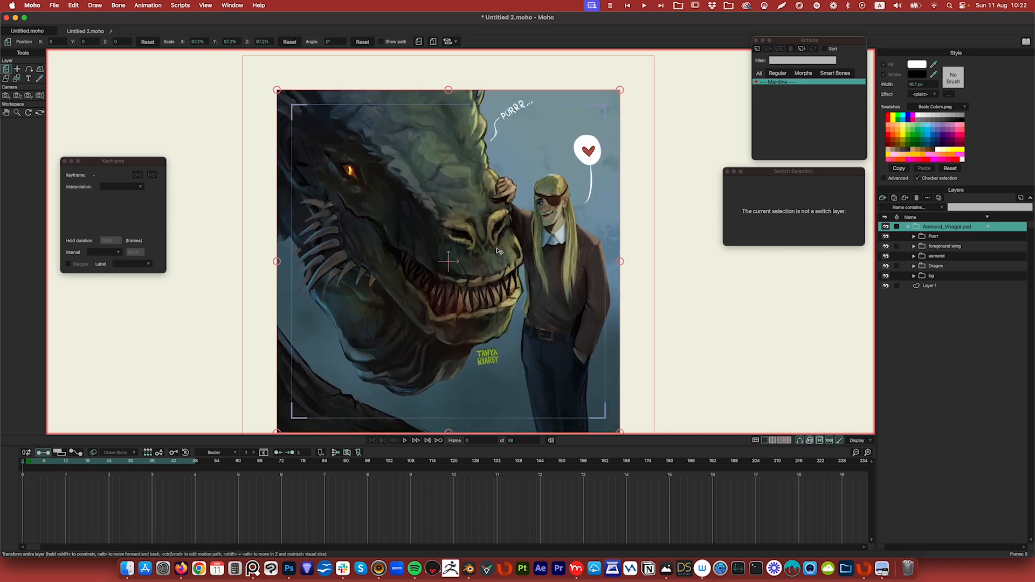
{"action": "scroll", "coordinate": [501, 245], "scroll_direction": "down", "scroll_amount": 1}
{"action": "scroll", "coordinate": [499, 250], "scroll_direction": "up", "scroll_amount": 1}
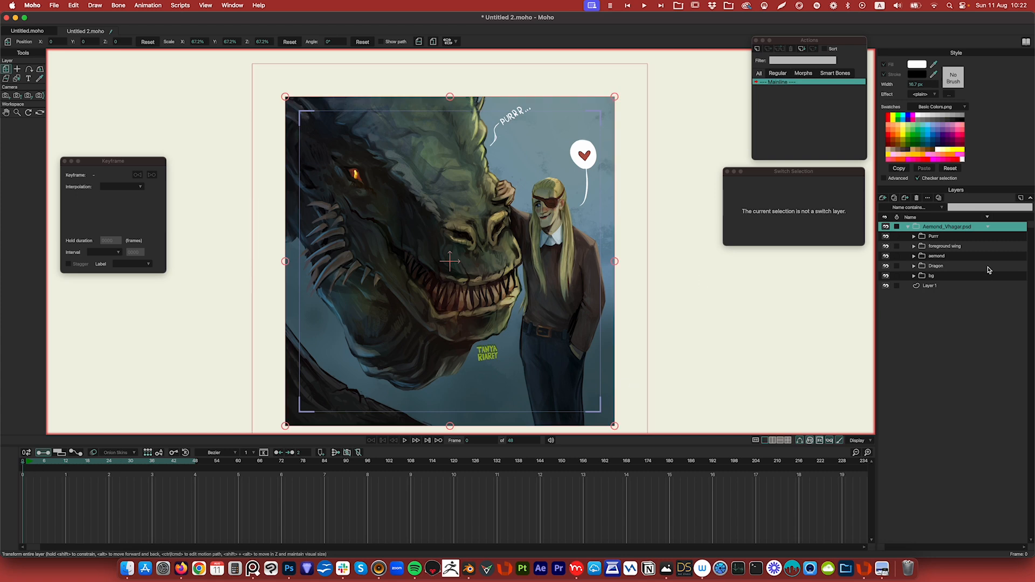
Step: Expand the Dragon group and select its eyes switch layer to preview the eye artwork
{"action": "left_click", "coordinate": [930, 277]}
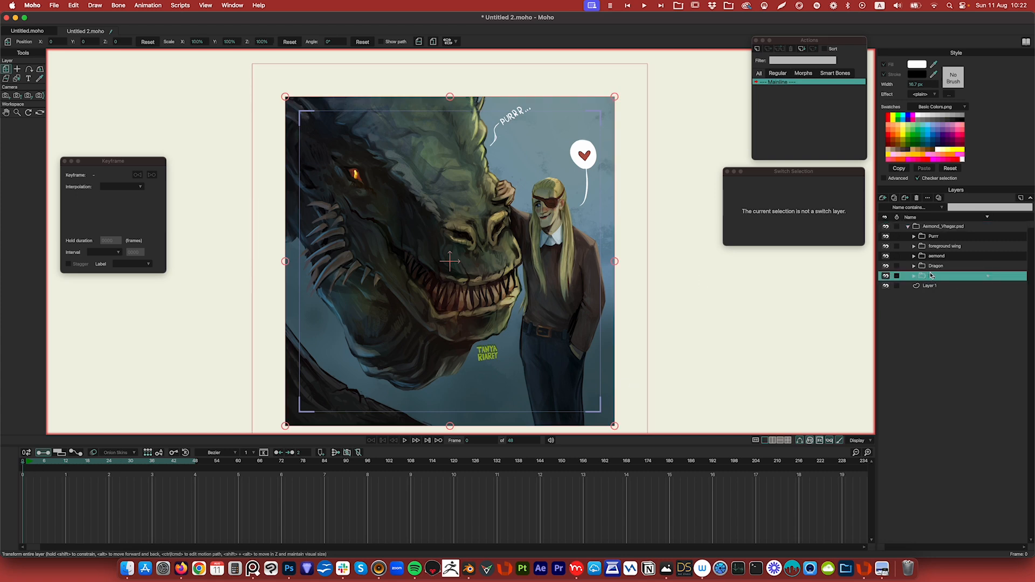
{"action": "left_click", "coordinate": [914, 266]}
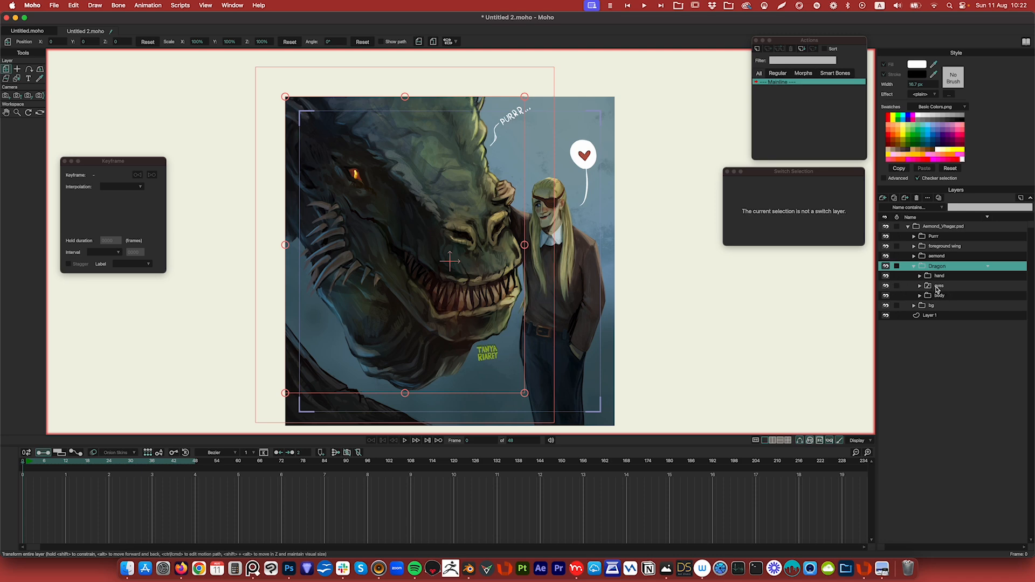
{"action": "left_click", "coordinate": [937, 287]}
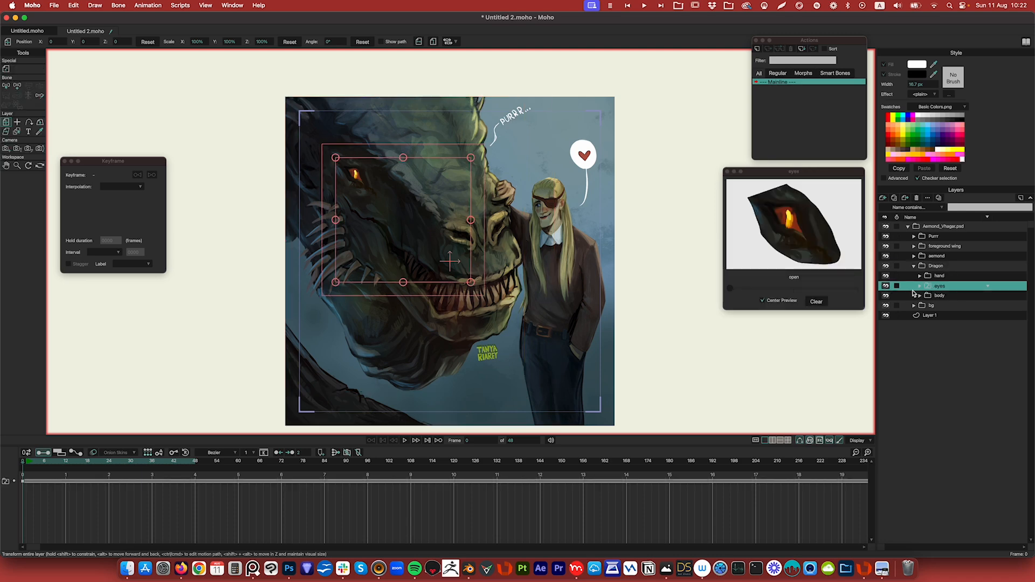
{"action": "left_click", "coordinate": [885, 286]}
Step: Move the Switch Selection window closer to the artwork, close it and reopen it
{"action": "left_click", "coordinate": [229, 6]}
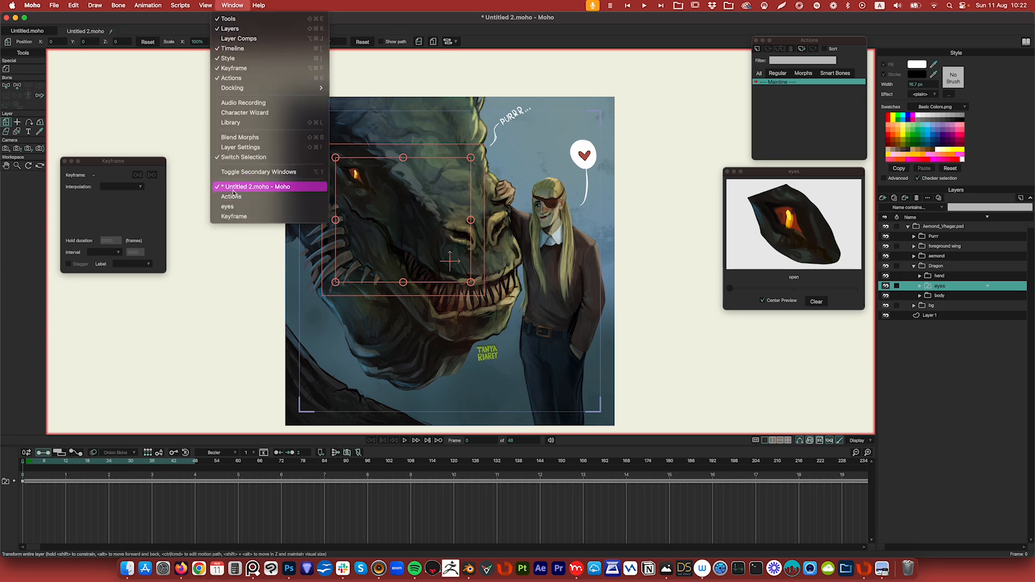
{"action": "left_click", "coordinate": [809, 175]}
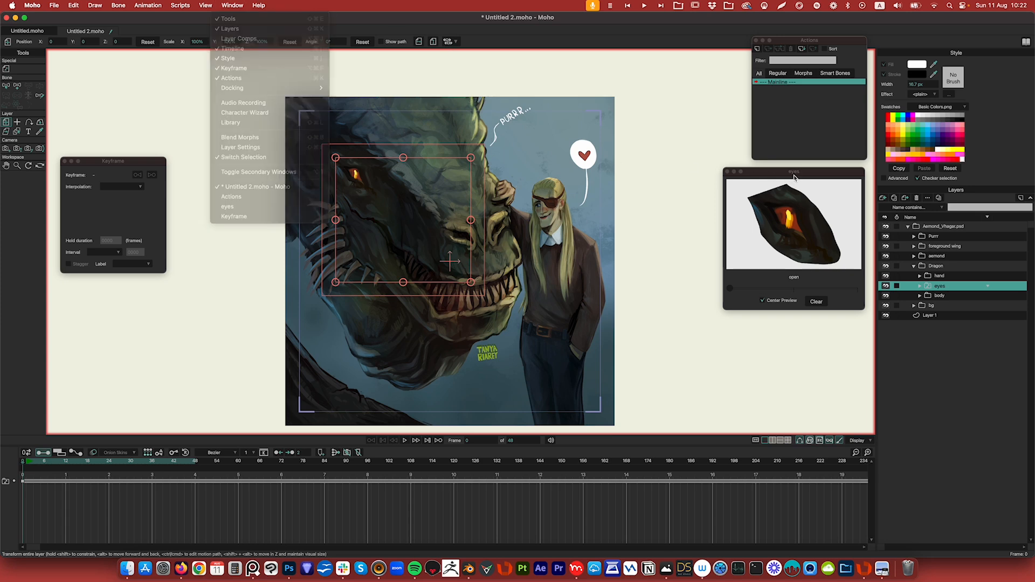
{"action": "left_click_drag", "start_coordinate": [811, 176], "coordinate": [787, 175]}
{"action": "left_click", "coordinate": [703, 170]}
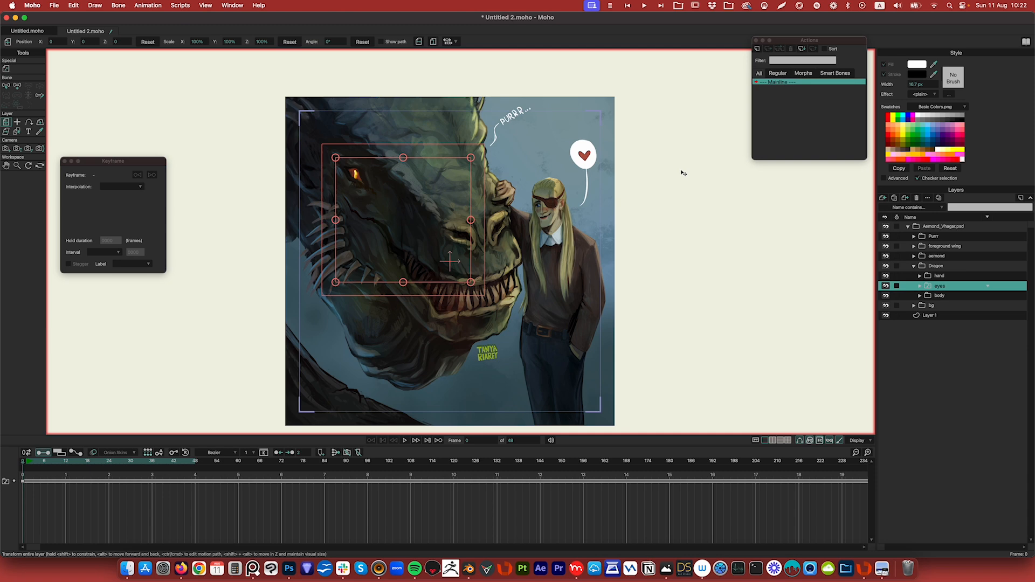
{"action": "left_click", "coordinate": [231, 6]}
{"action": "left_click", "coordinate": [238, 157]}
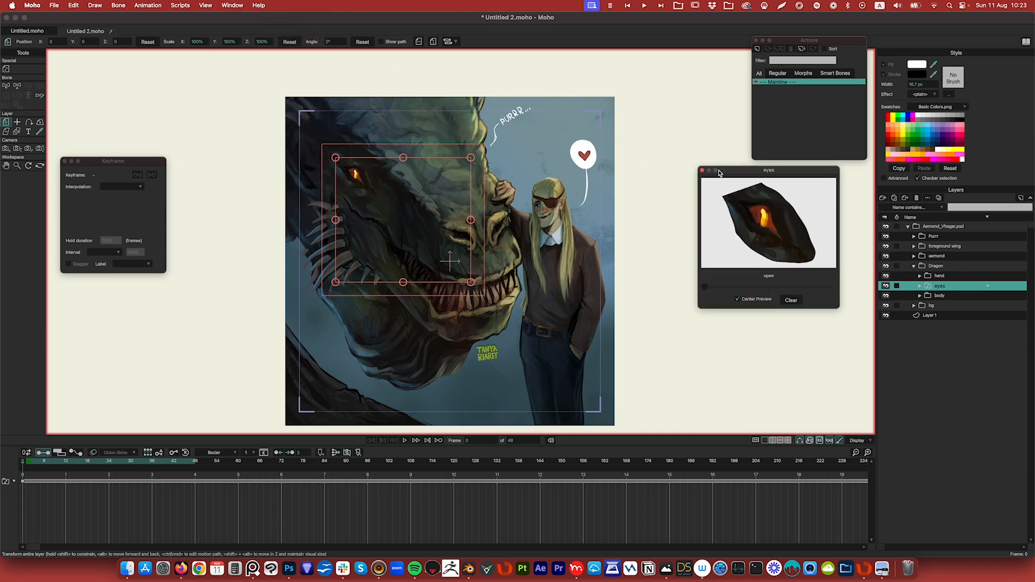
{"action": "left_click_drag", "start_coordinate": [733, 171], "coordinate": [732, 172]}
Step: Expand the eyes switch layer to check its closed, half and open sublayers, and collapse it
{"action": "left_click", "coordinate": [921, 286]}
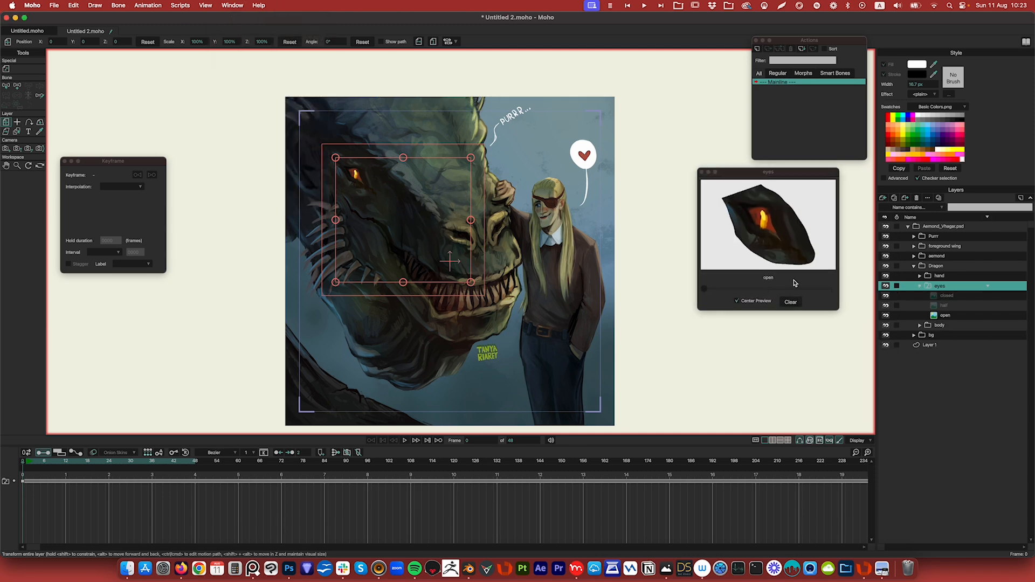
{"action": "mouse_move", "coordinate": [707, 291]}
{"action": "left_mouse_down"}
{"action": "mouse_move", "coordinate": [817, 292]}
{"action": "mouse_move", "coordinate": [708, 290]}
{"action": "left_mouse_up"}
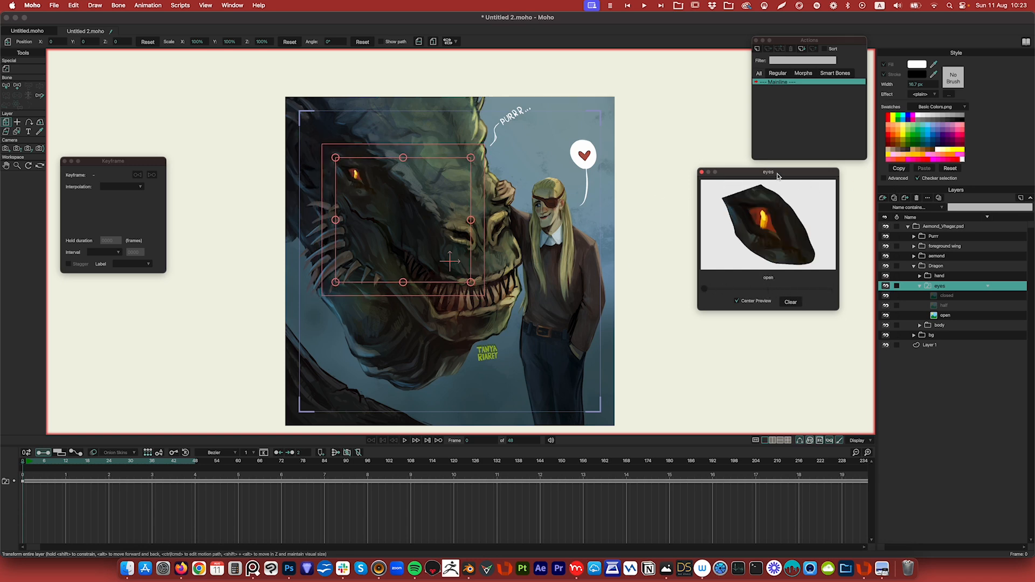
{"action": "left_click", "coordinate": [920, 286]}
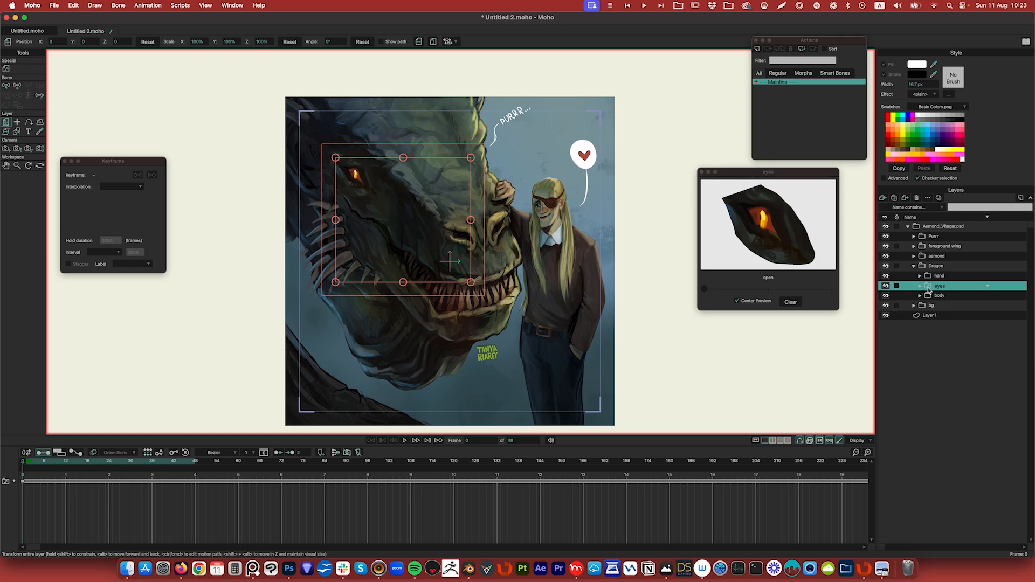
Step: Convert the hand group inside Dragon to a switch layer and set hand1 as its active drawing
{"action": "left_click", "coordinate": [940, 277]}
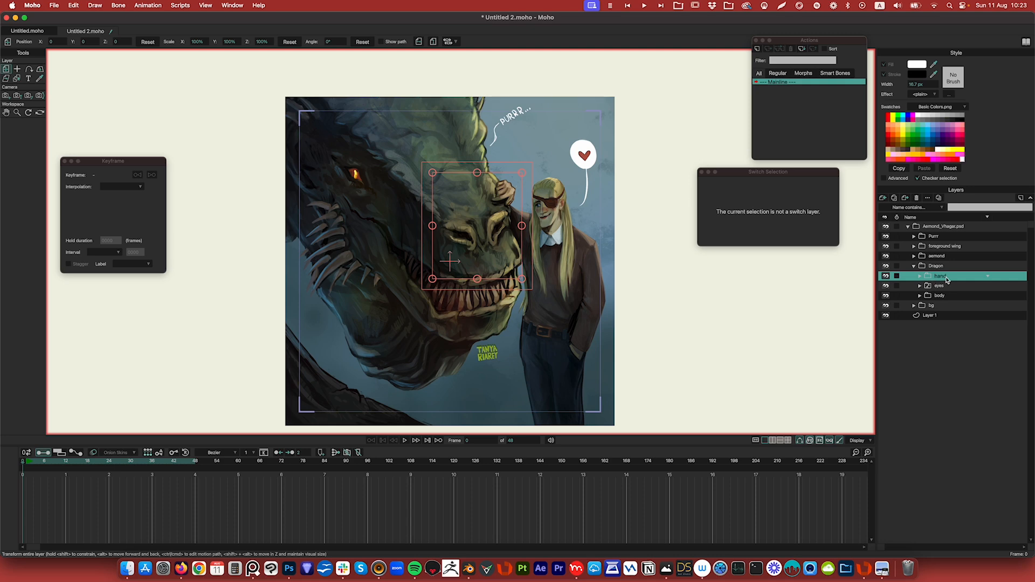
{"action": "right_click", "coordinate": [946, 279]}
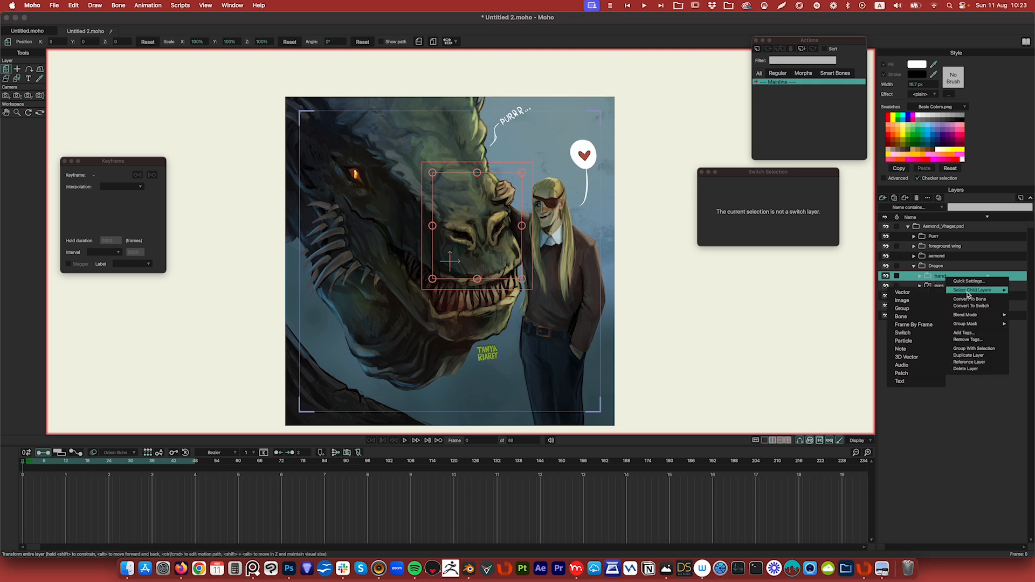
{"action": "mouse_move", "coordinate": [980, 319]}
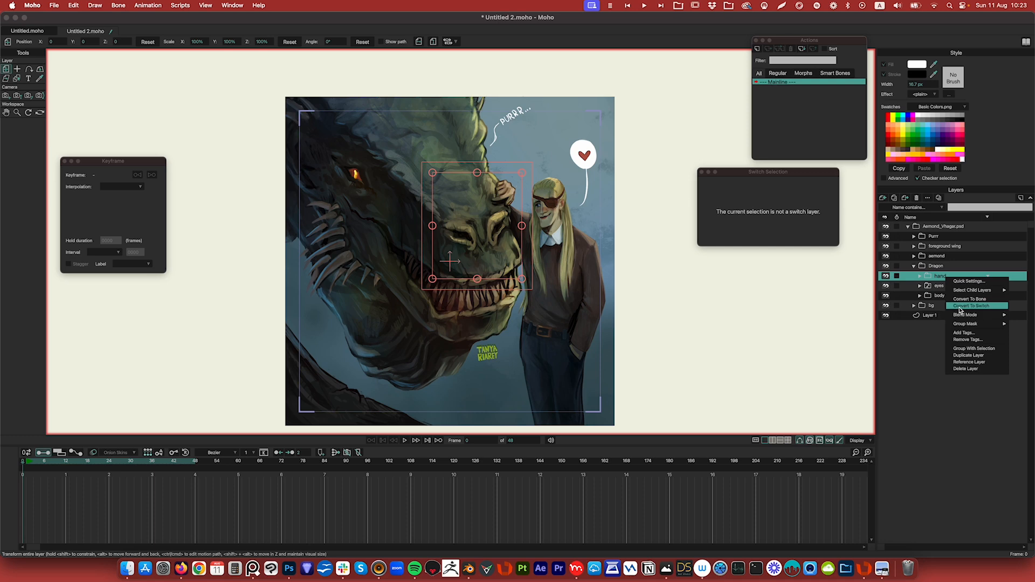
{"action": "left_click", "coordinate": [964, 306]}
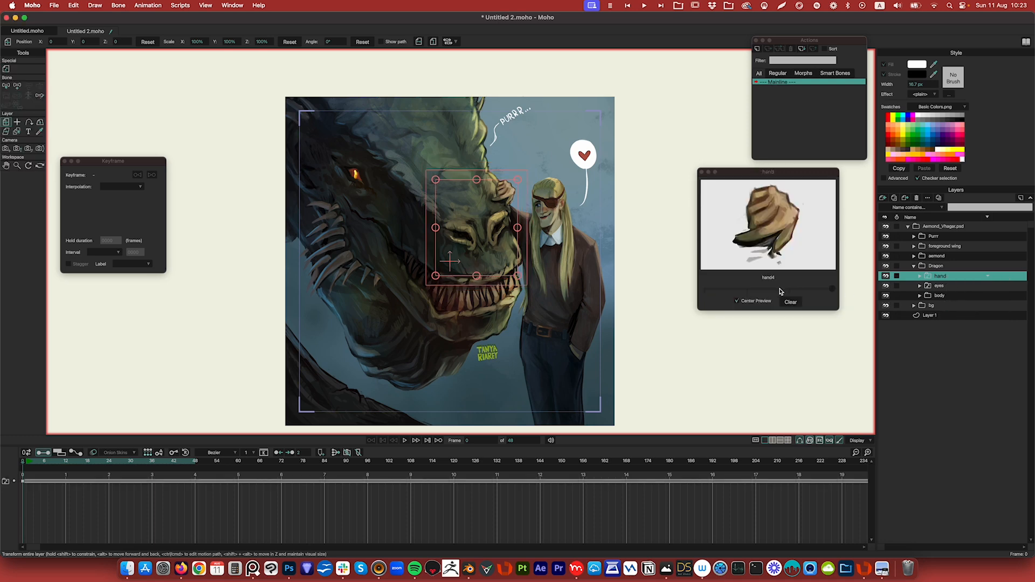
{"action": "left_click_drag", "start_coordinate": [789, 289], "coordinate": [696, 291]}
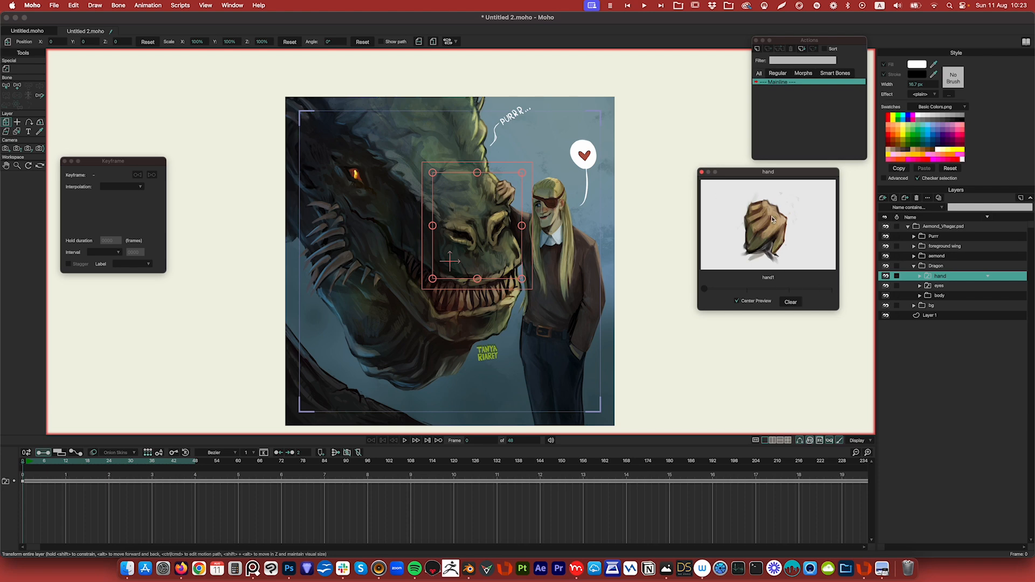
Step: Convert the Purr group to a switch layer
{"action": "left_click", "coordinate": [931, 239]}
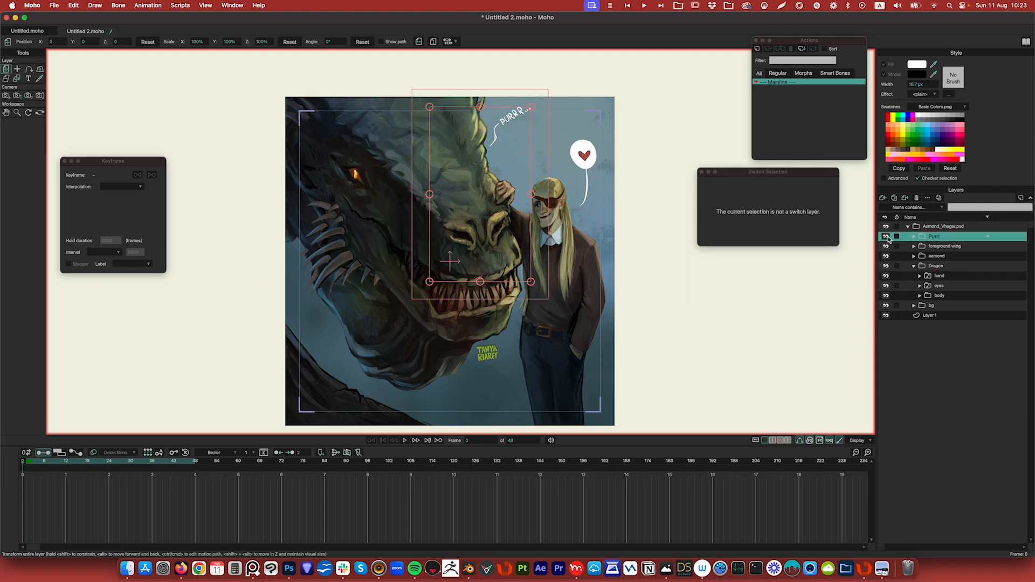
{"action": "right_click", "coordinate": [932, 241]}
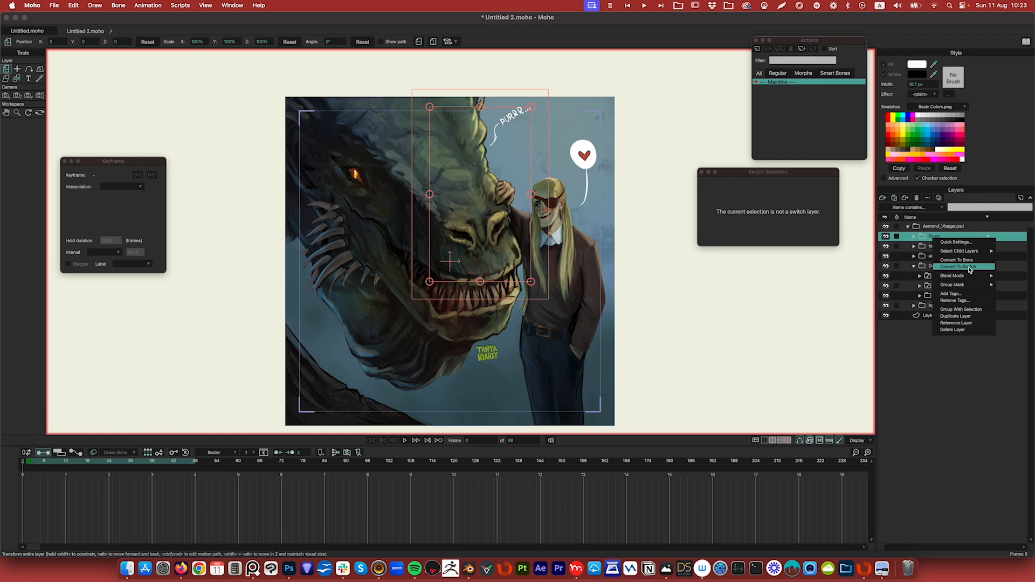
{"action": "left_click", "coordinate": [969, 267]}
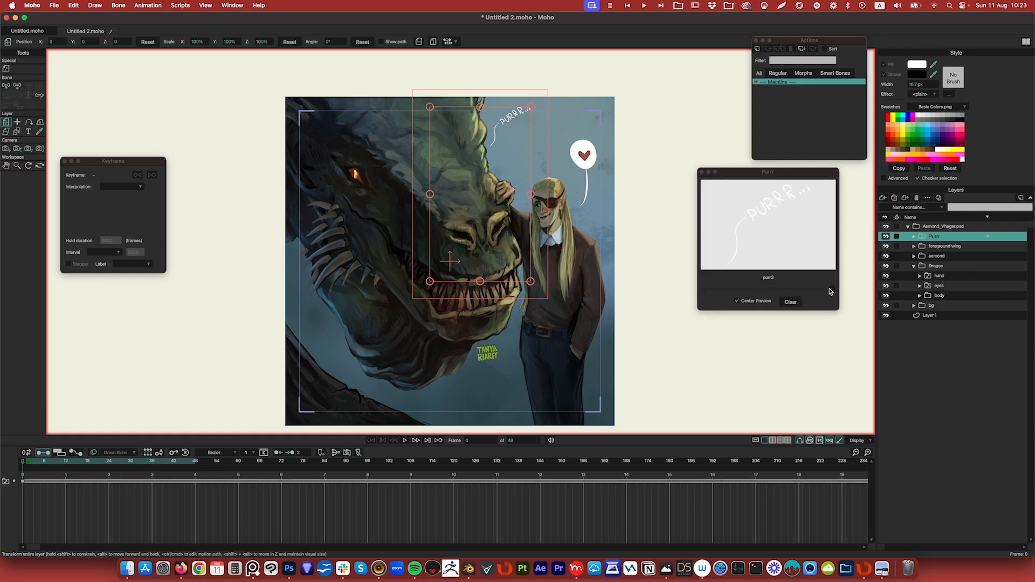
Step: Toggle the Dragon group's visibility to check its artwork, and convert the group to a bone layer
{"action": "left_click", "coordinate": [890, 267]}
{"action": "left_click", "coordinate": [886, 267]}
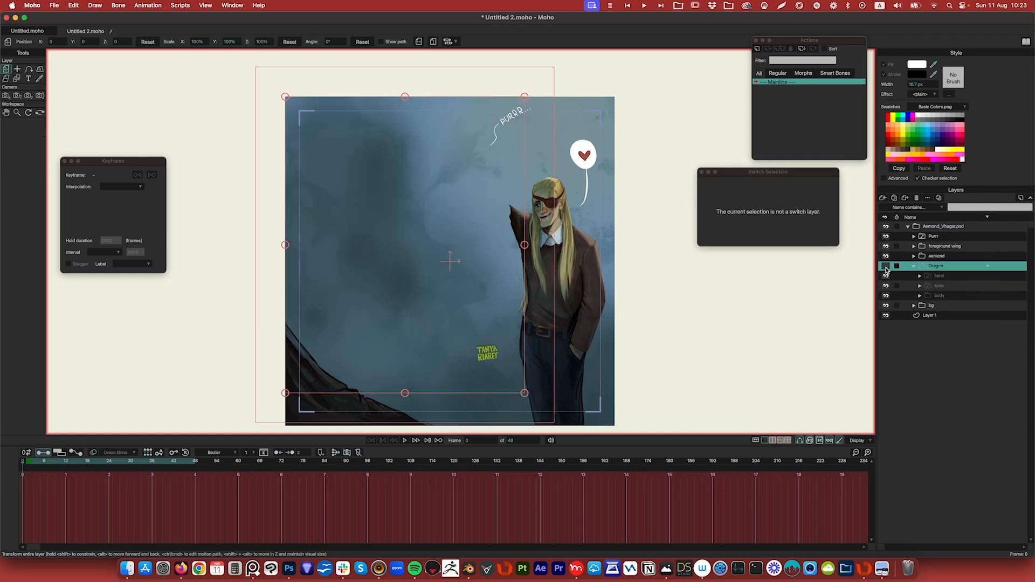
{"action": "left_click", "coordinate": [886, 267]}
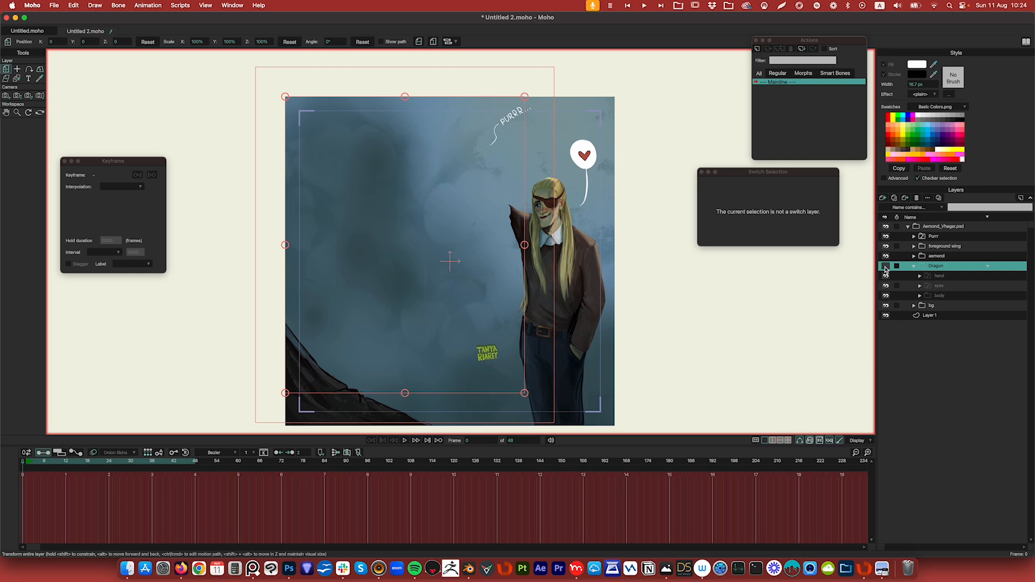
{"action": "left_click", "coordinate": [886, 267]}
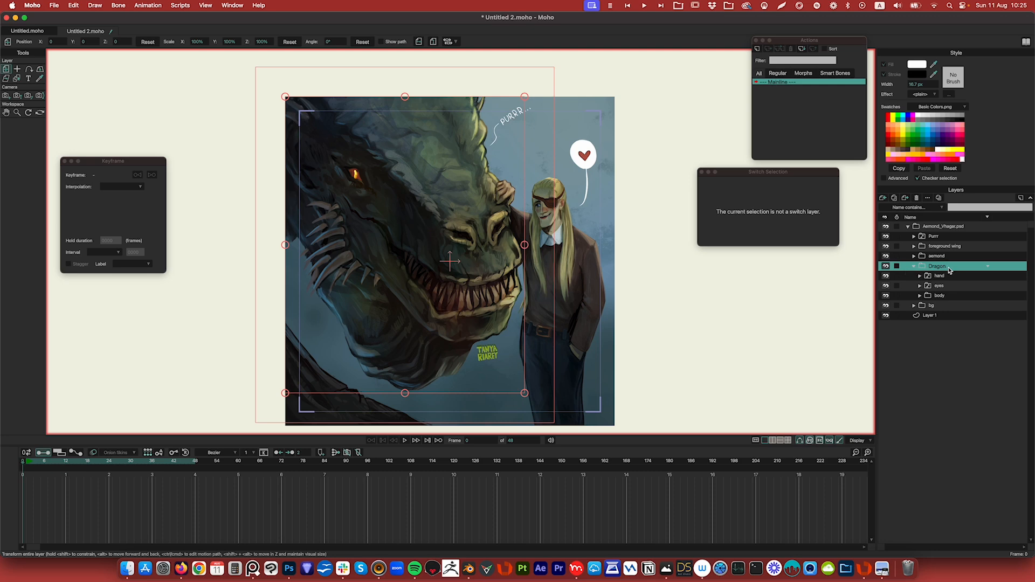
{"action": "left_click", "coordinate": [886, 267]}
{"action": "left_click", "coordinate": [886, 267]}
{"action": "right_click", "coordinate": [937, 269]}
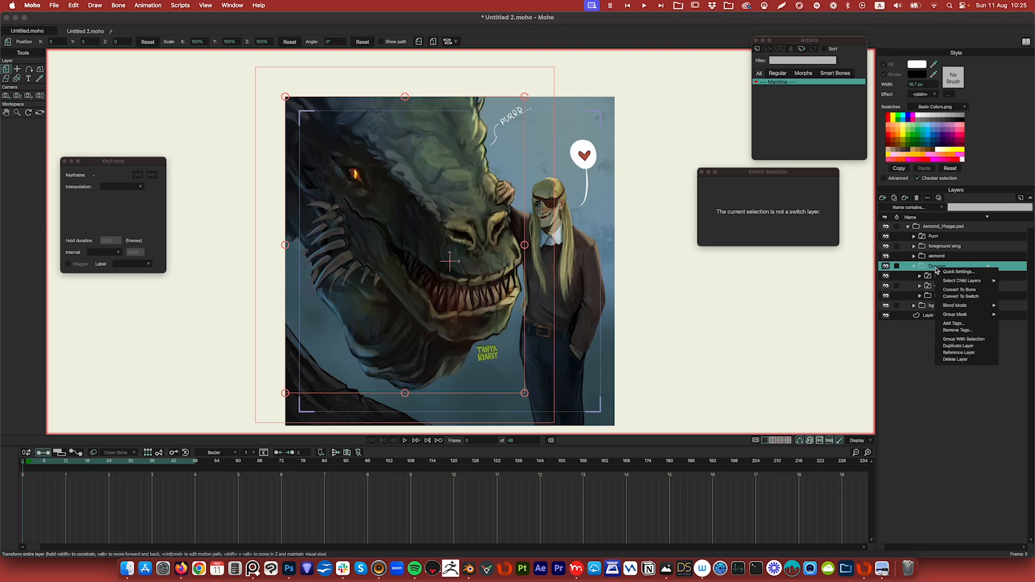
{"action": "left_click", "coordinate": [952, 291]}
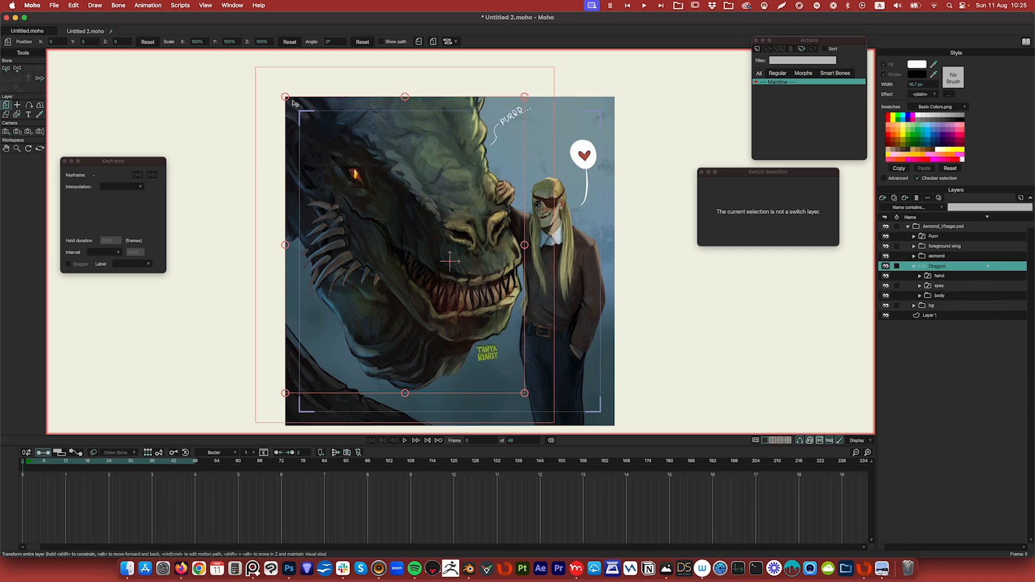
Step: Add a pin bone at the dragon's upper head, a long bone from there to the mouth, and another pin bone above the hand
{"action": "left_click", "coordinate": [17, 70]}
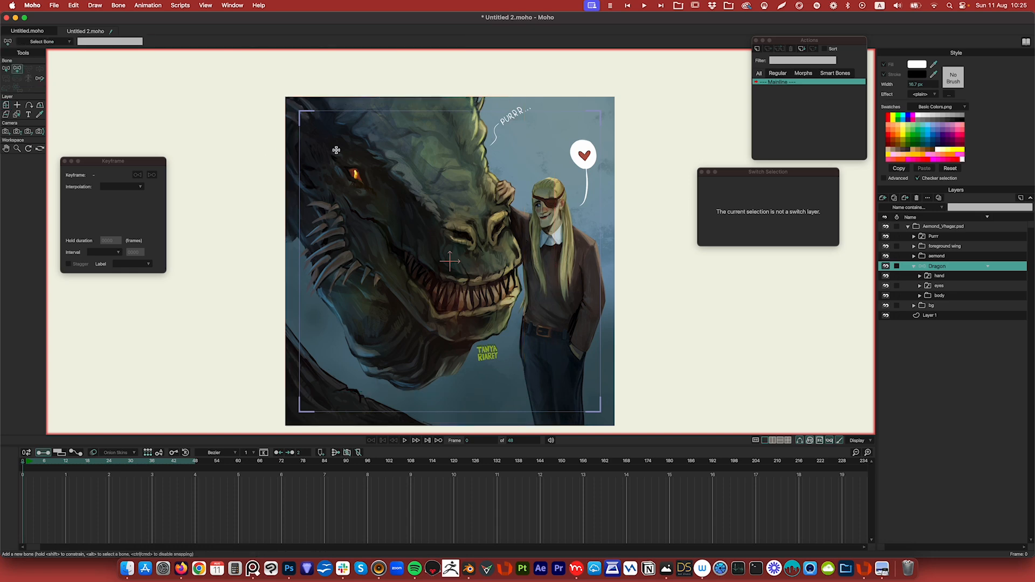
{"action": "left_click", "coordinate": [312, 124]}
{"action": "left_click_drag", "start_coordinate": [319, 133], "coordinate": [477, 285]}
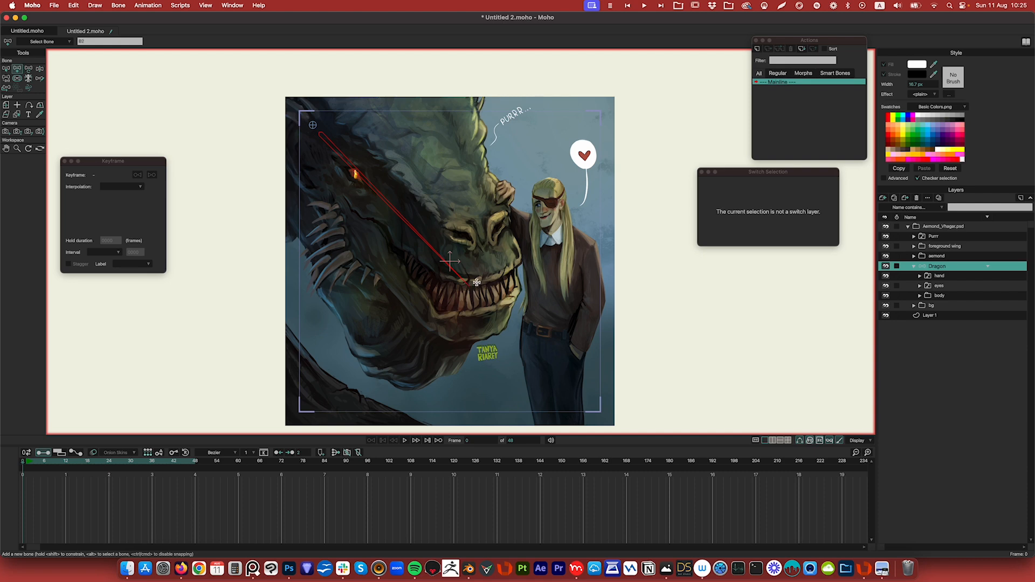
{"action": "left_click", "coordinate": [507, 164]}
Step: Check the Dragon layer's bones with the Select Bone and Bone Strength tools, and select the hand switch layer
{"action": "left_click", "coordinate": [6, 69]}
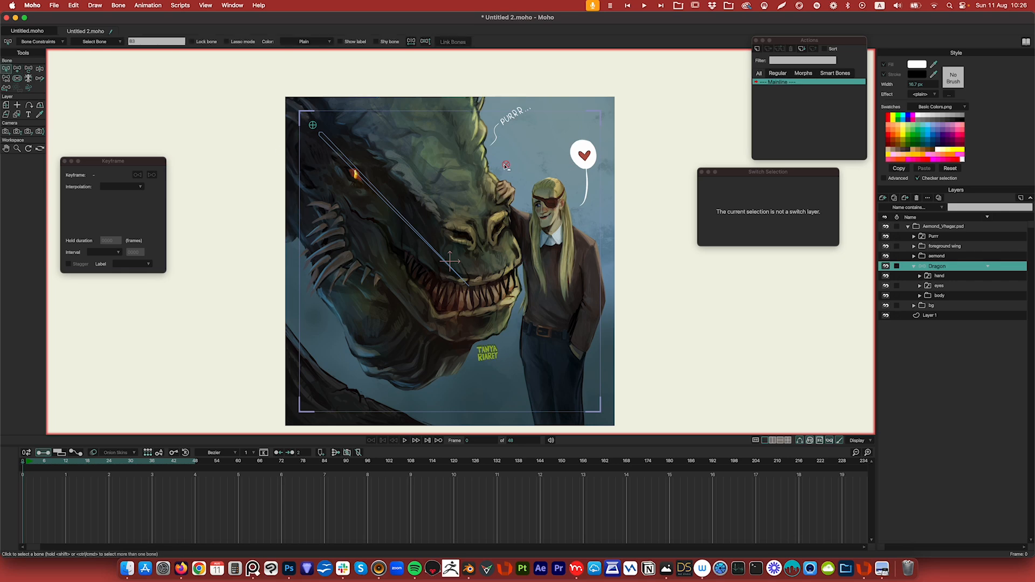
{"action": "left_click", "coordinate": [17, 79]}
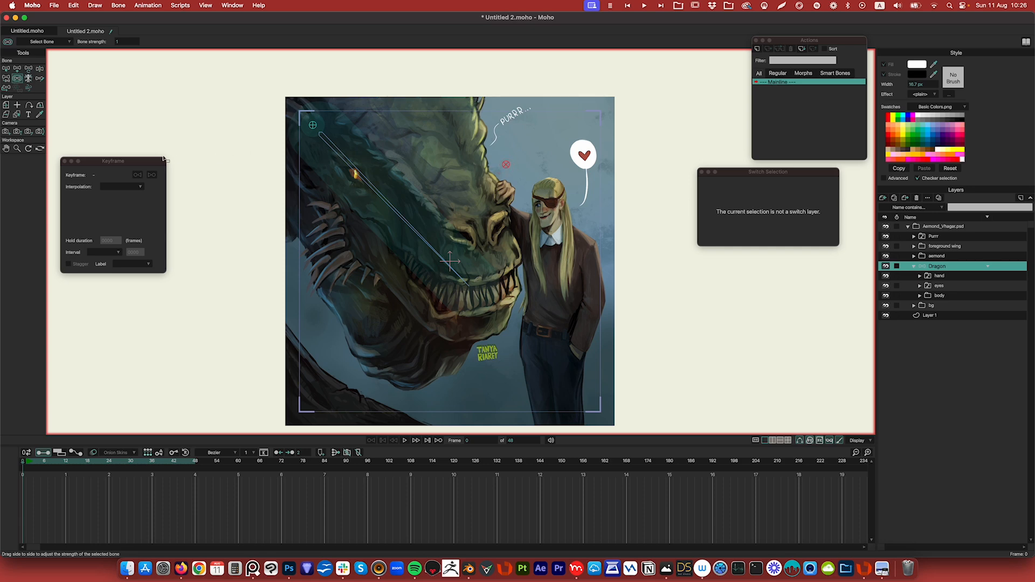
{"action": "left_click_drag", "start_coordinate": [163, 157], "coordinate": [148, 158]}
{"action": "left_click", "coordinate": [939, 277]}
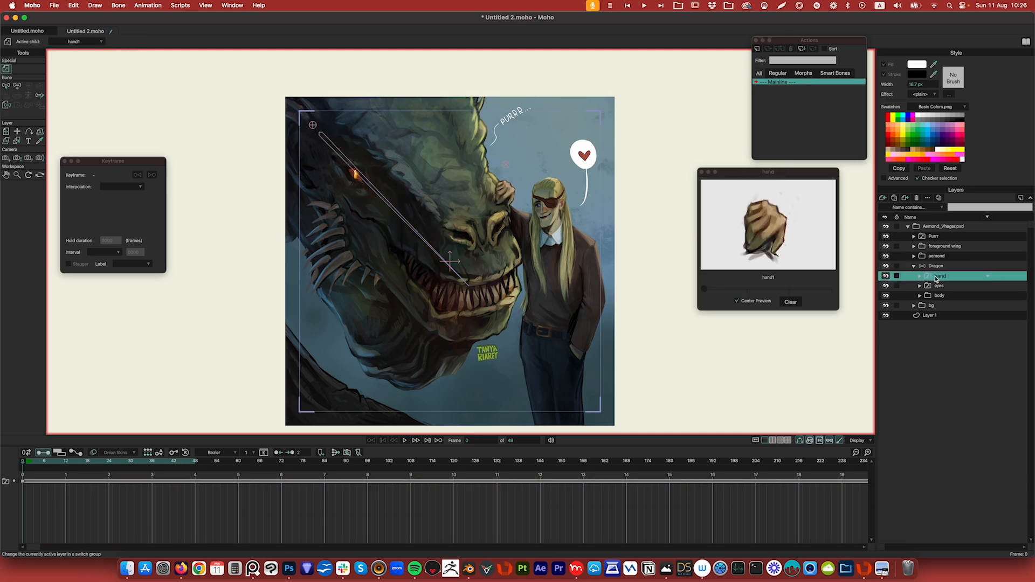
Step: Bind the hand switch layer to the pin bone above the hand
{"action": "left_click", "coordinate": [9, 107]}
{"action": "left_click", "coordinate": [9, 107]}
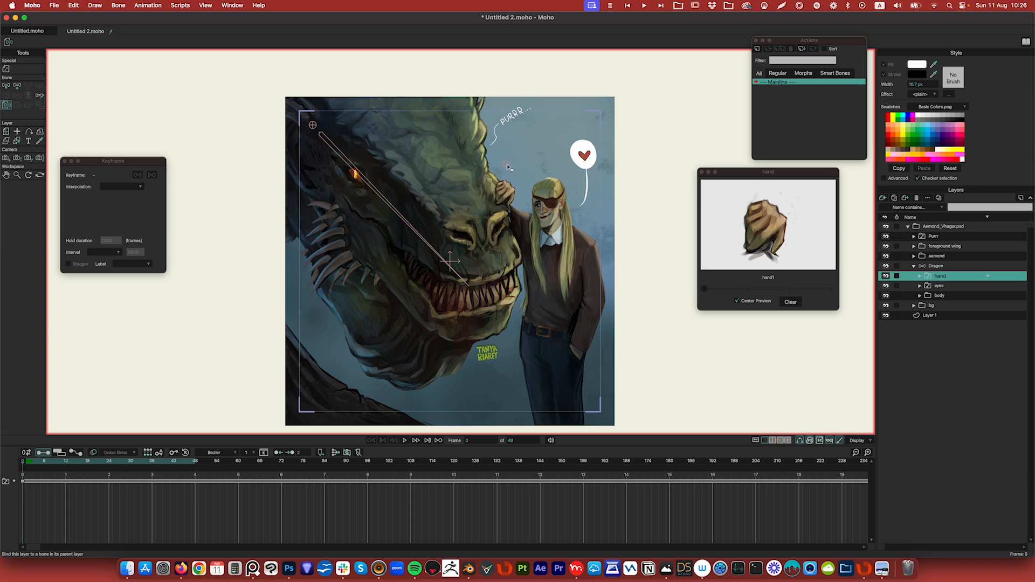
{"action": "left_click", "coordinate": [507, 166]}
Step: Test the Dragon rig at frame 12 by moving the upper head pin bone, the long head bone and the hand pin bone
{"action": "left_click", "coordinate": [939, 268]}
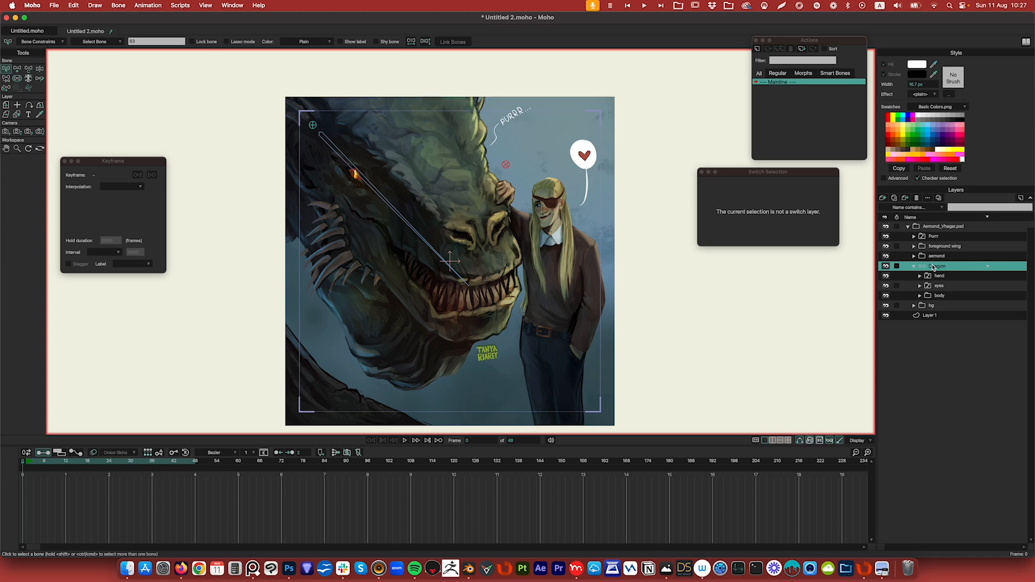
{"action": "left_click", "coordinate": [66, 463]}
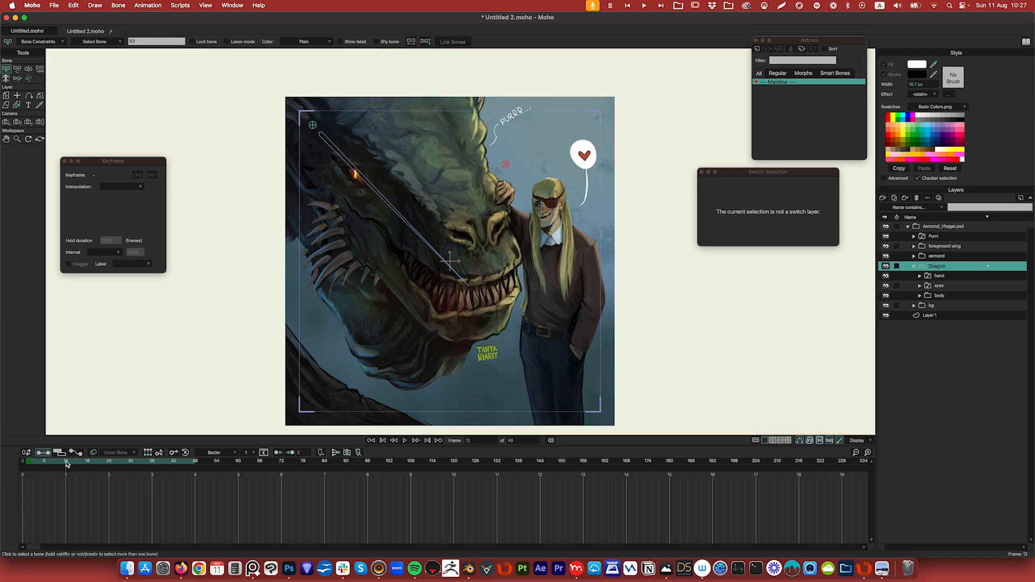
{"action": "double_click", "coordinate": [923, 269]}
{"action": "left_click", "coordinate": [920, 269]}
{"action": "left_click", "coordinate": [28, 69]}
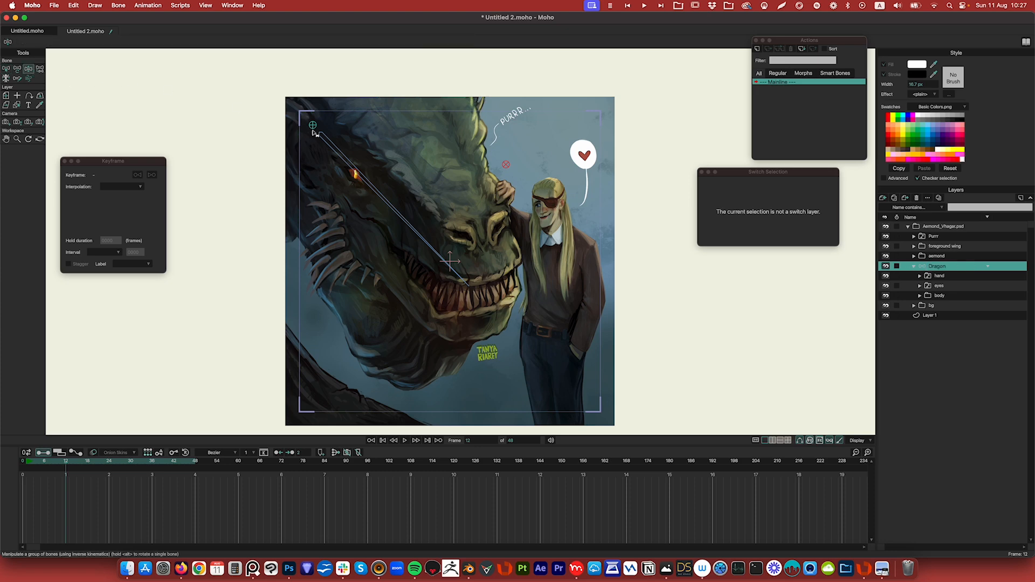
{"action": "mouse_move", "coordinate": [313, 126]}
{"action": "left_mouse_down"}
{"action": "mouse_move", "coordinate": [330, 146]}
{"action": "mouse_move", "coordinate": [321, 131]}
{"action": "left_mouse_up"}
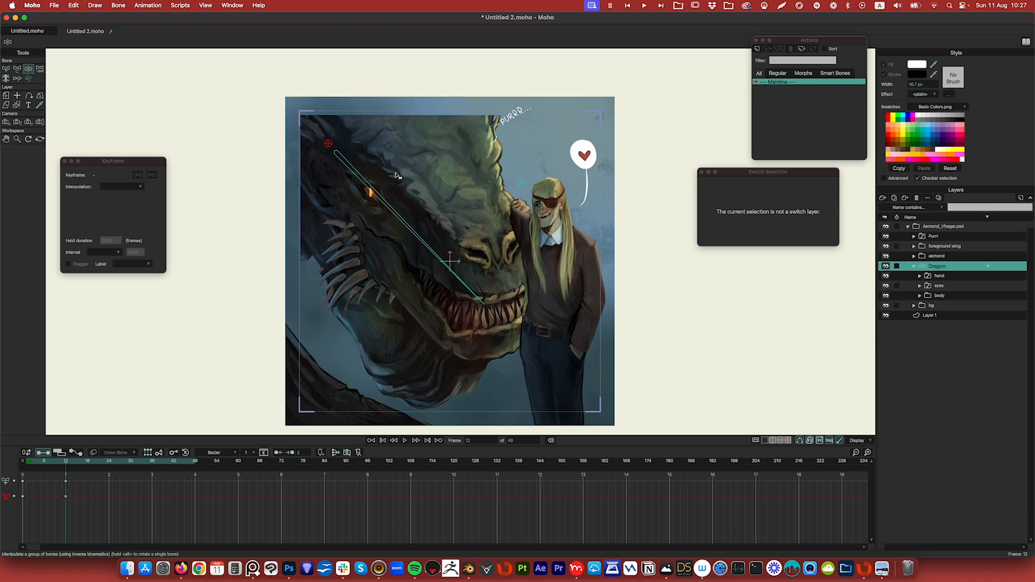
{"action": "left_click_drag", "start_coordinate": [330, 144], "coordinate": [315, 131]}
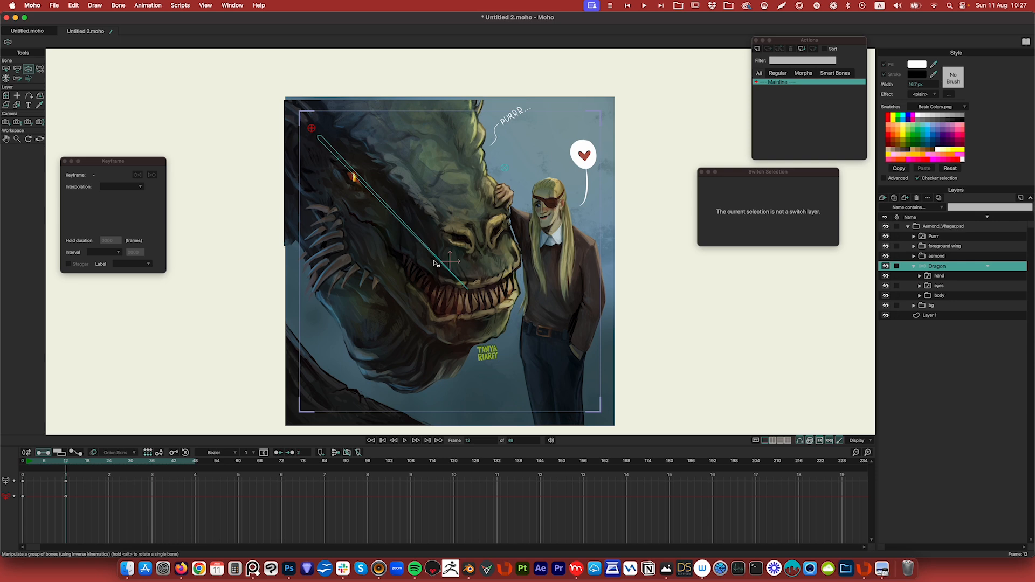
{"action": "mouse_move", "coordinate": [438, 258]}
{"action": "left_mouse_down"}
{"action": "mouse_move", "coordinate": [411, 266]}
{"action": "mouse_move", "coordinate": [447, 274]}
{"action": "left_mouse_up"}
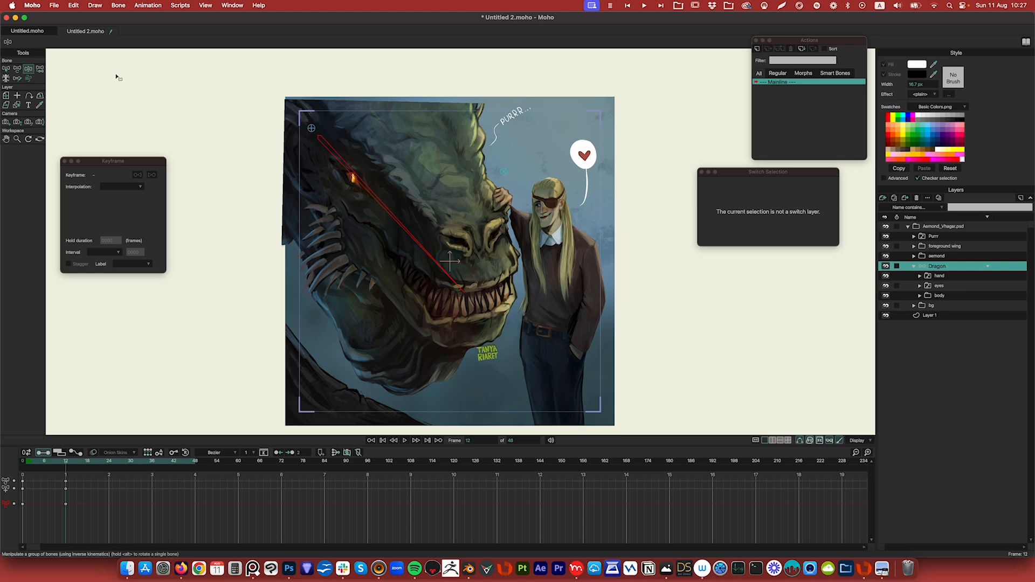
{"action": "left_click", "coordinate": [18, 71]}
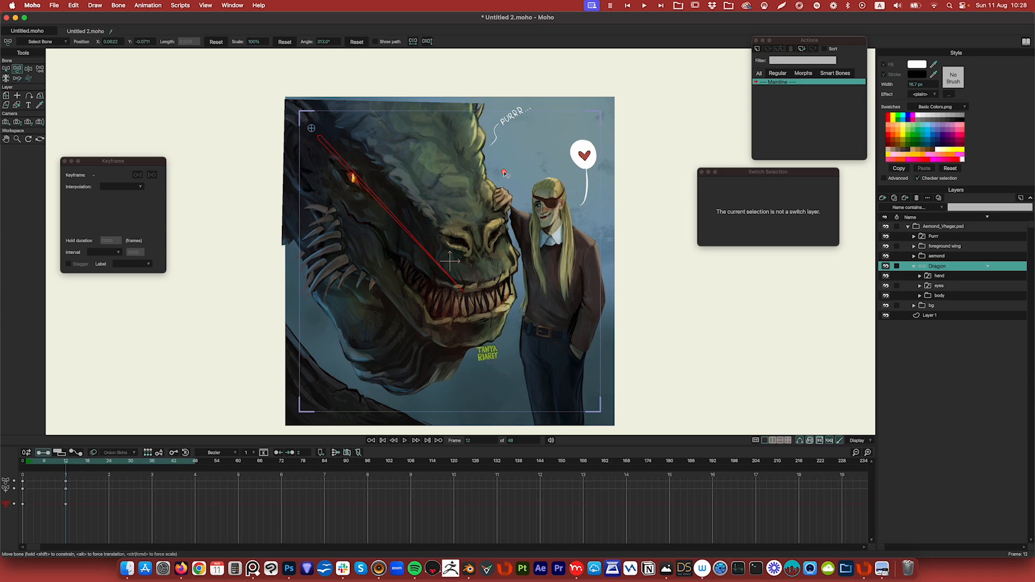
{"action": "left_click_drag", "start_coordinate": [504, 173], "coordinate": [506, 165]}
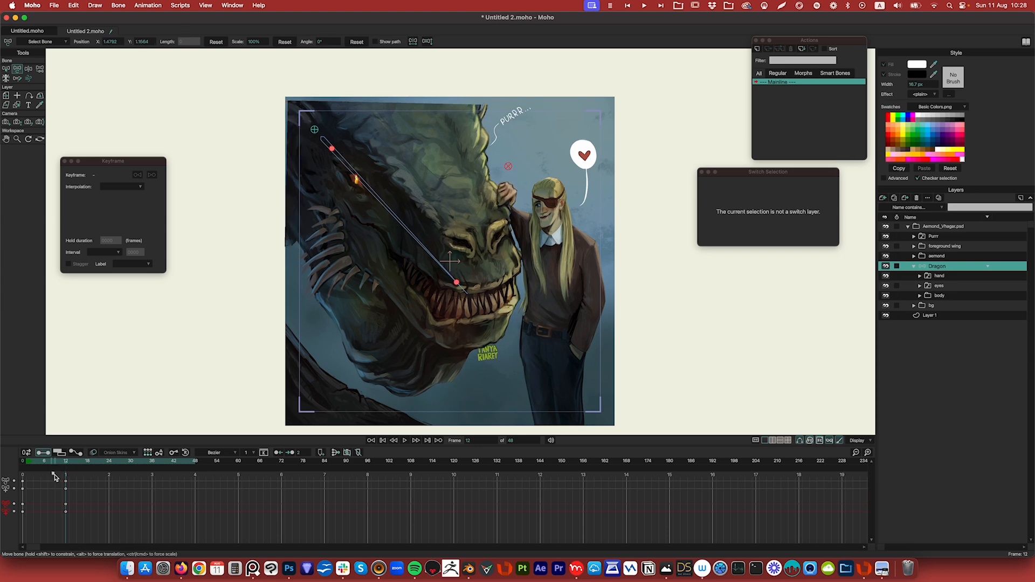
Step: Delete the Dragon layer's test keyframes at frame 12, and play the timeline from frame 0
{"action": "left_click_drag", "start_coordinate": [54, 474], "coordinate": [85, 532]}
{"action": "key", "text": "Delete"}
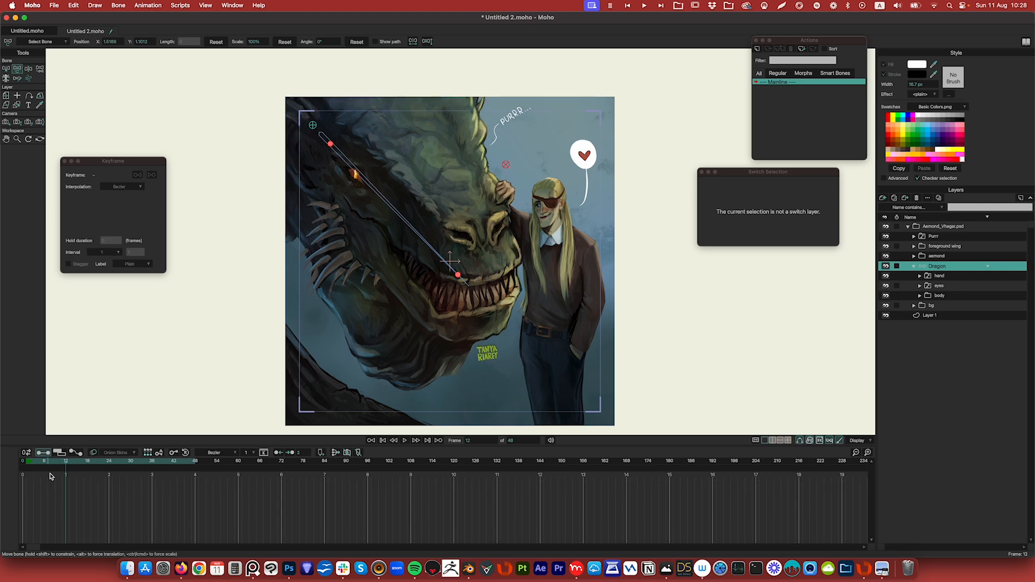
{"action": "left_click", "coordinate": [24, 462]}
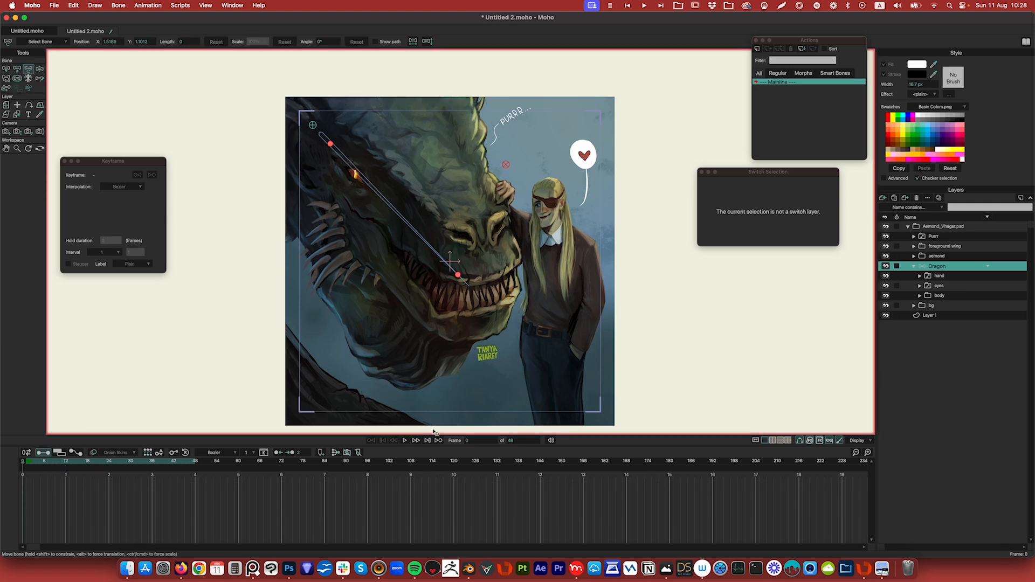
{"action": "left_click", "coordinate": [406, 440]}
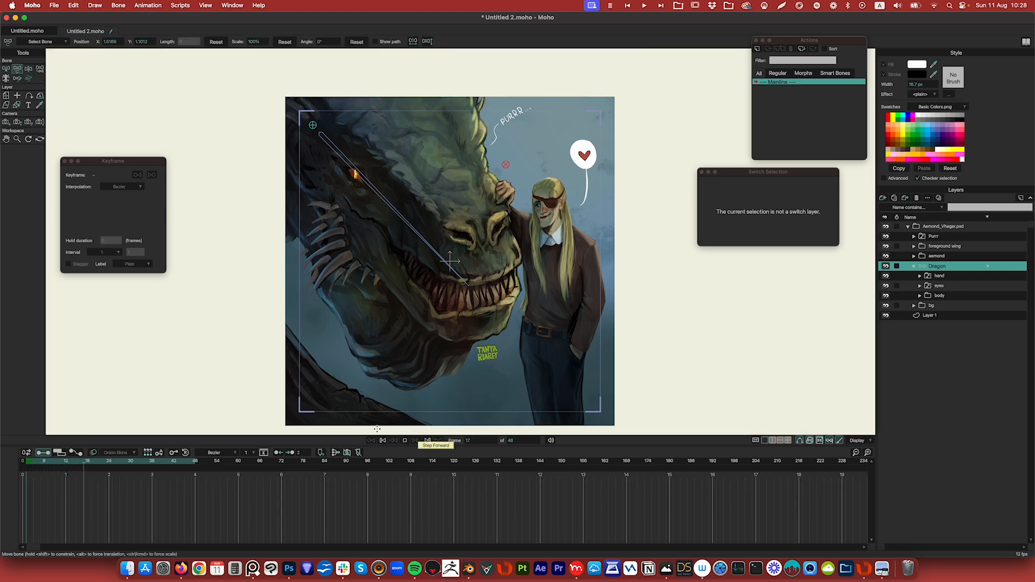
{"action": "left_click", "coordinate": [405, 440]}
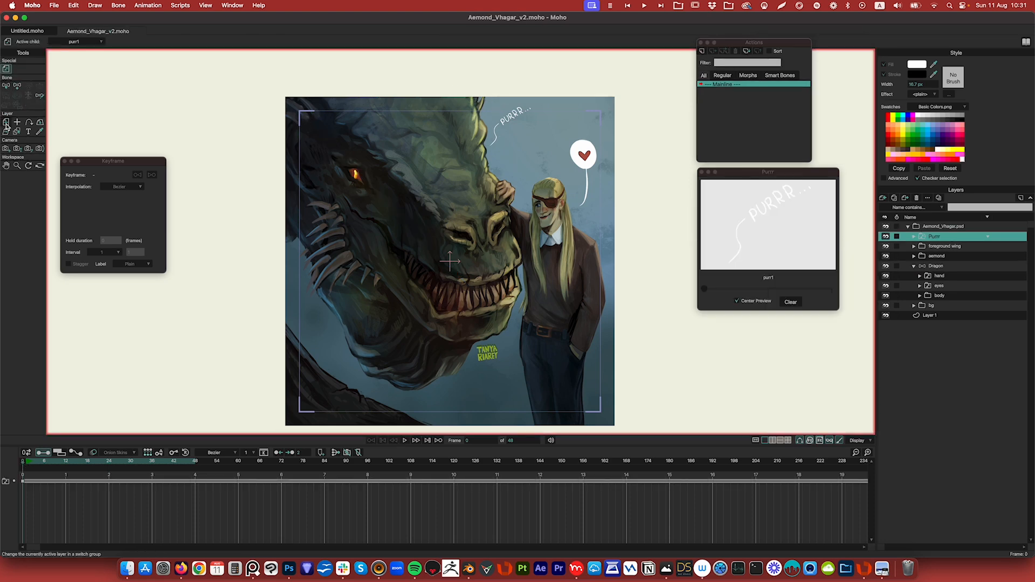
Step: Move the Purr switch layer at frame 0 to about X 0.0644, Y -0.1422 with the Transform Layer tool
{"action": "left_click", "coordinate": [7, 124]}
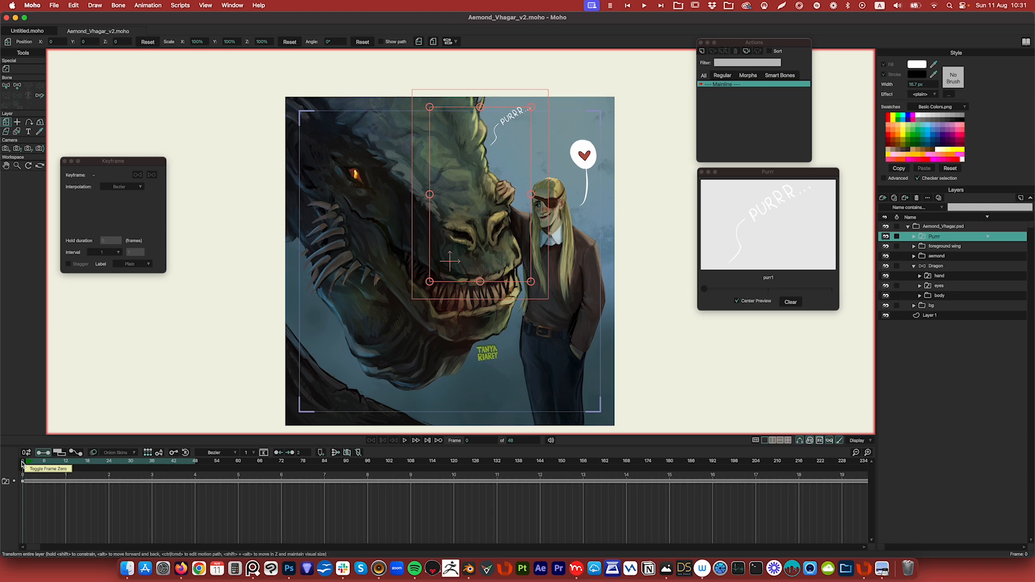
{"action": "left_click_drag", "start_coordinate": [506, 127], "coordinate": [516, 139]}
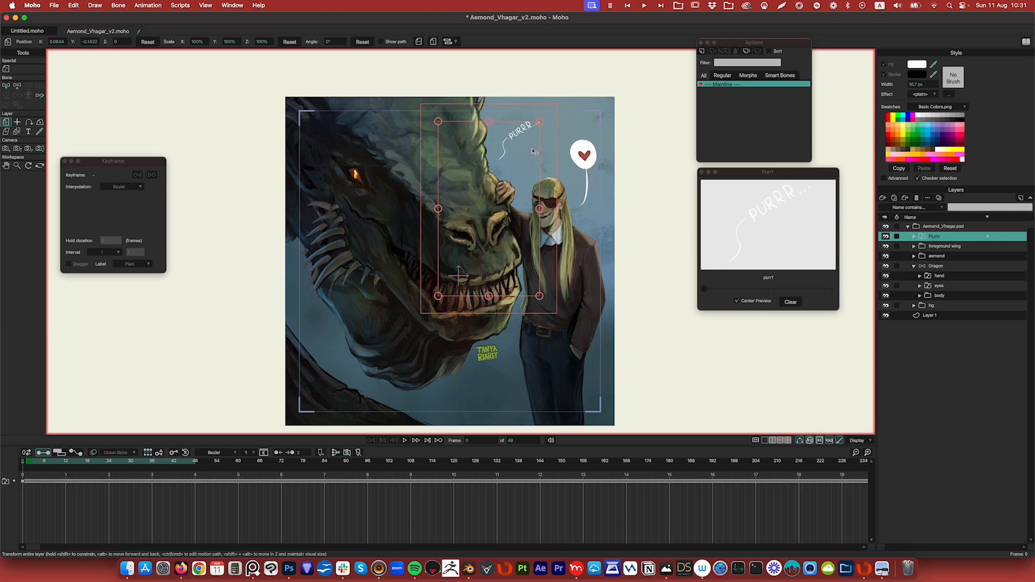
{"action": "left_click", "coordinate": [731, 128]}
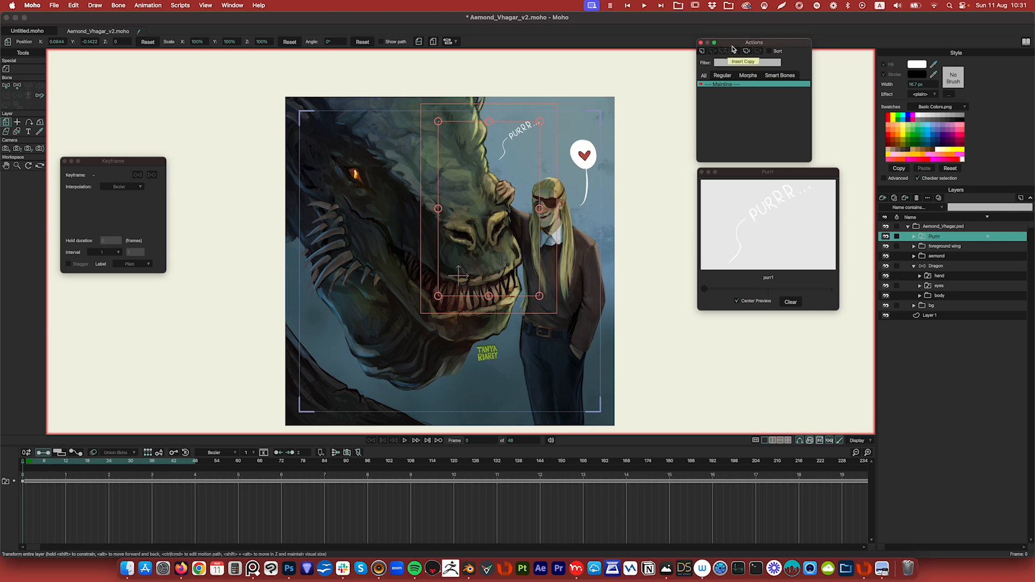
Step: Create a new action named purr for the Purr switch layer
{"action": "left_click_drag", "start_coordinate": [751, 43], "coordinate": [729, 42]}
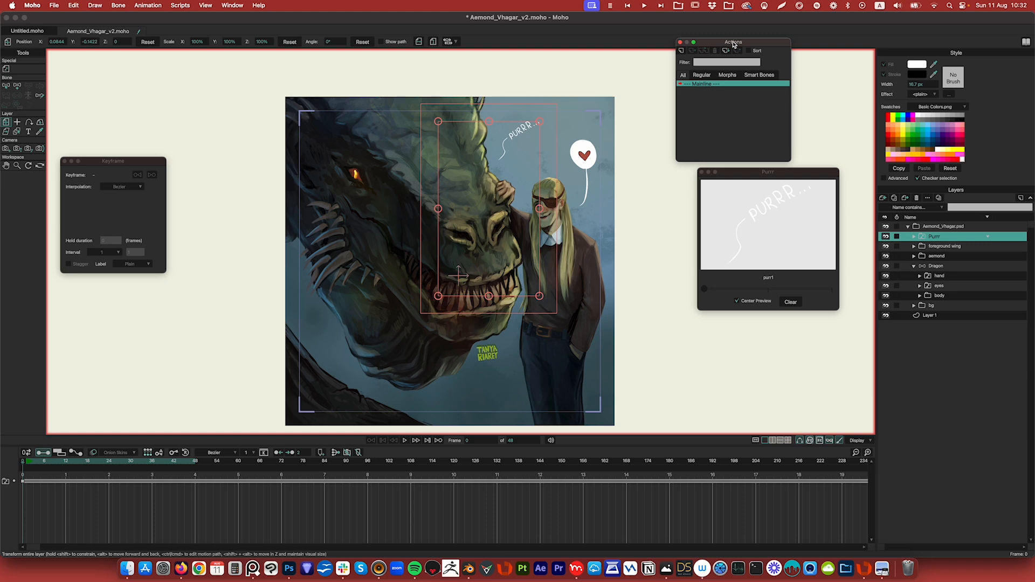
{"action": "left_click_drag", "start_coordinate": [733, 44], "coordinate": [722, 46]}
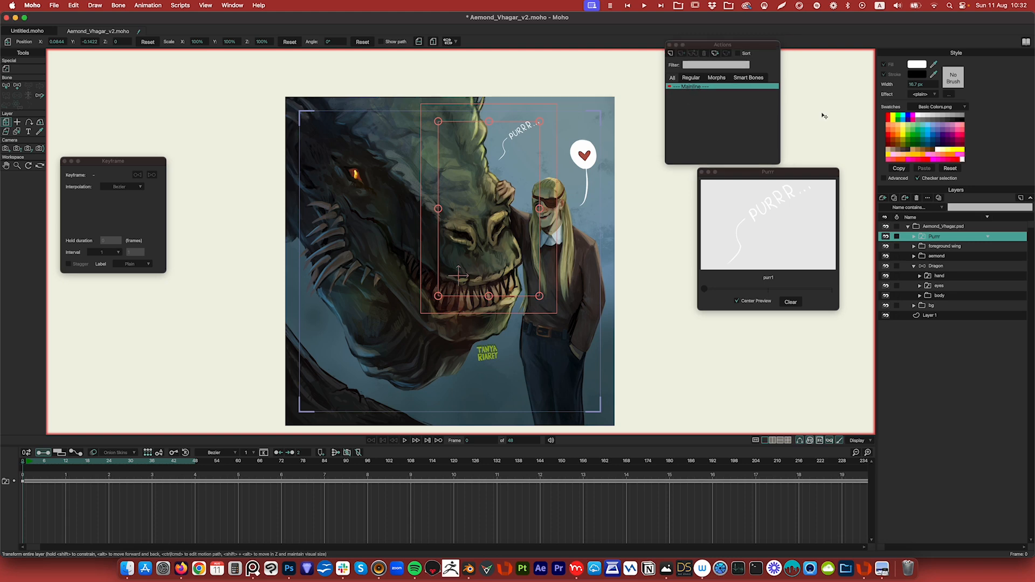
{"action": "left_click", "coordinate": [670, 54]}
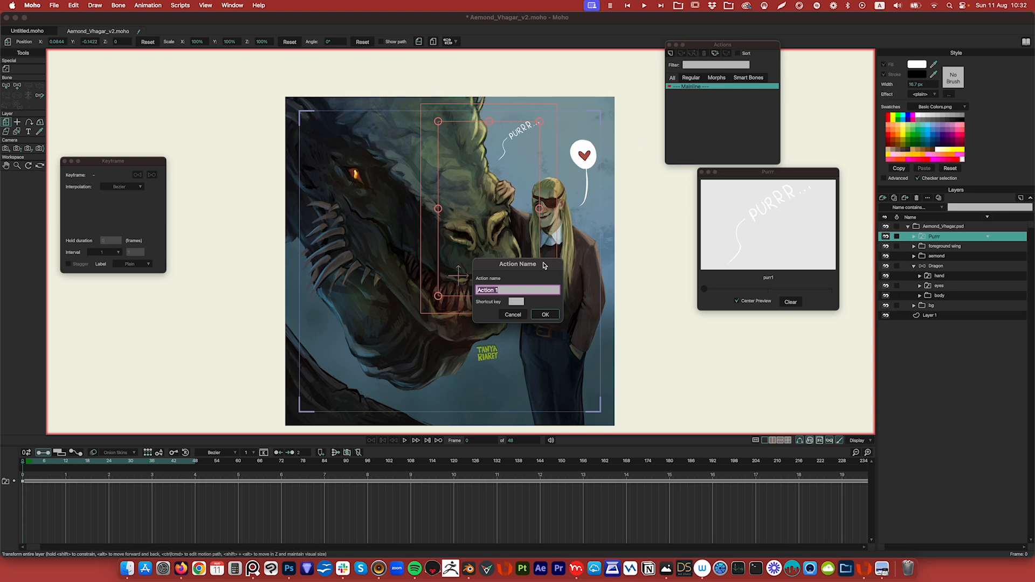
{"action": "type", "text": "purr"}
{"action": "left_click", "coordinate": [556, 316]}
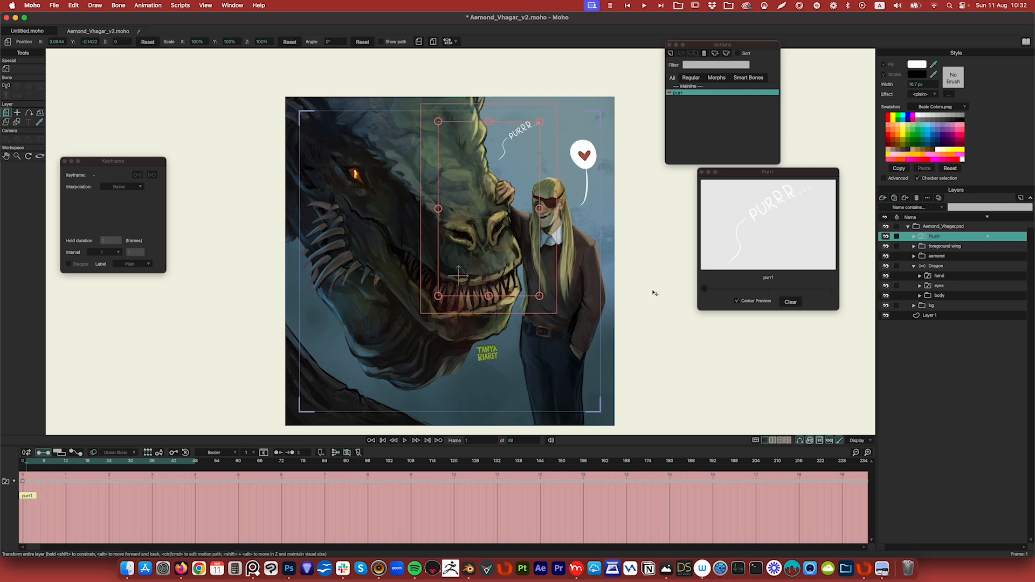
Step: Key the Purr switch in the purr action as purr1, purr2, purr3 and purr2 on frames 1 to 4
{"action": "left_click", "coordinate": [26, 464]}
{"action": "left_click", "coordinate": [706, 292]}
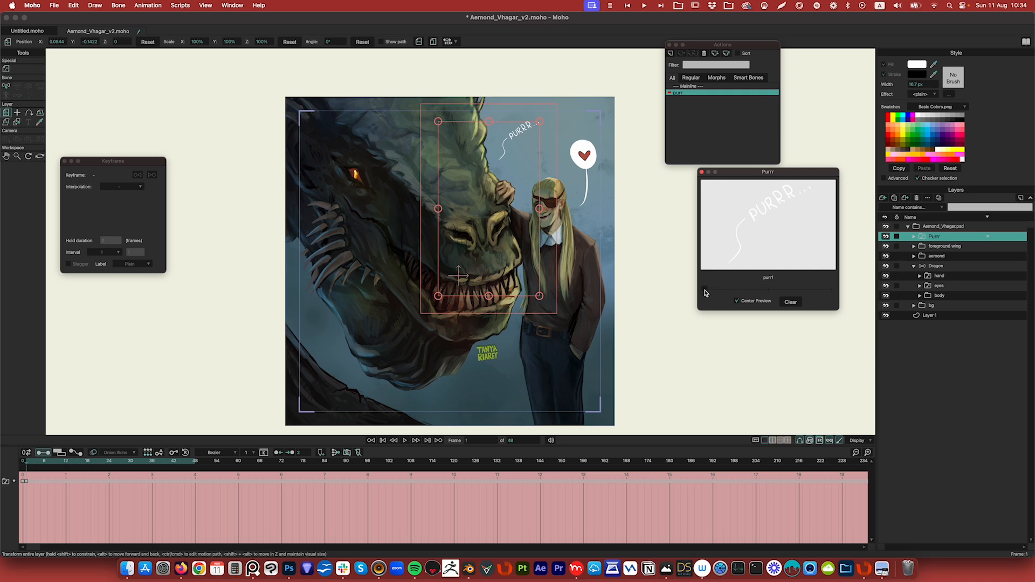
{"action": "left_click", "coordinate": [30, 465]}
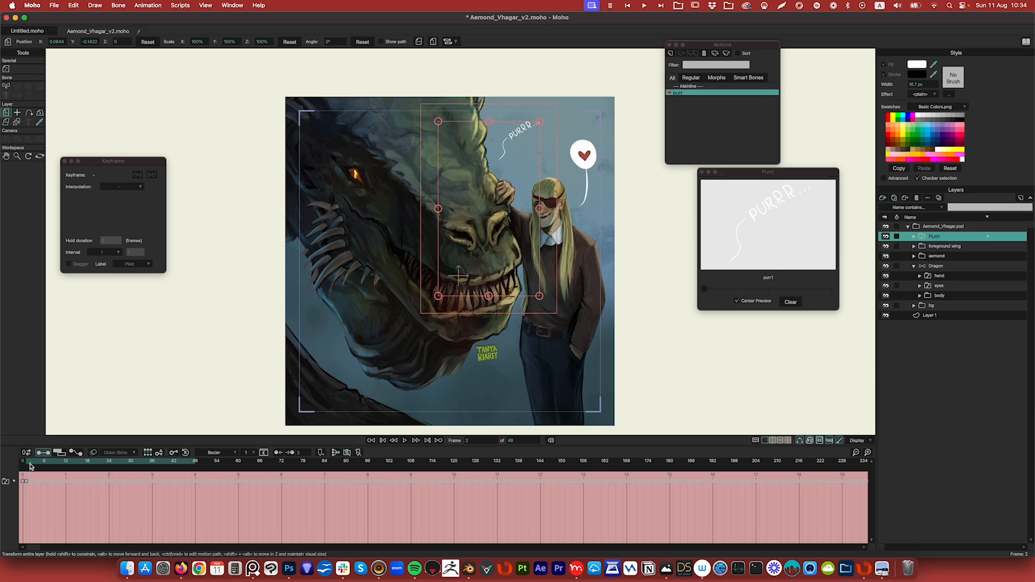
{"action": "left_click_drag", "start_coordinate": [705, 289], "coordinate": [761, 291]}
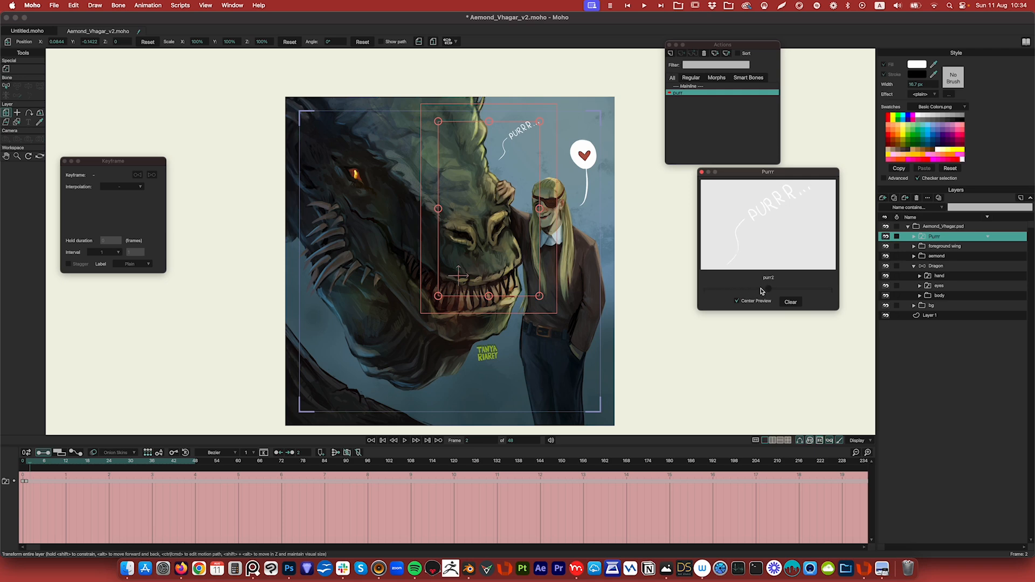
{"action": "left_click", "coordinate": [32, 467]}
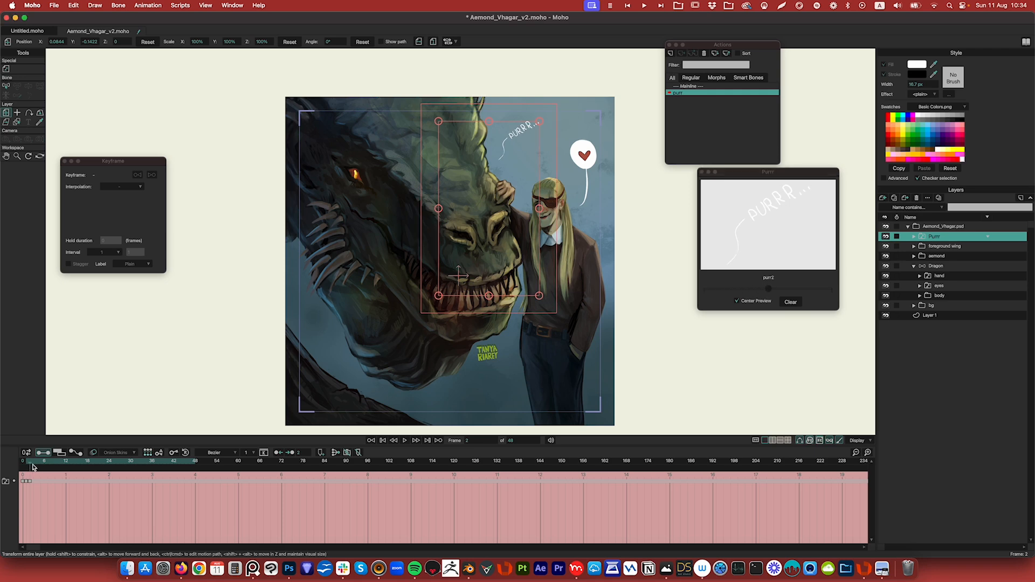
{"action": "left_click_drag", "start_coordinate": [769, 289], "coordinate": [838, 293]}
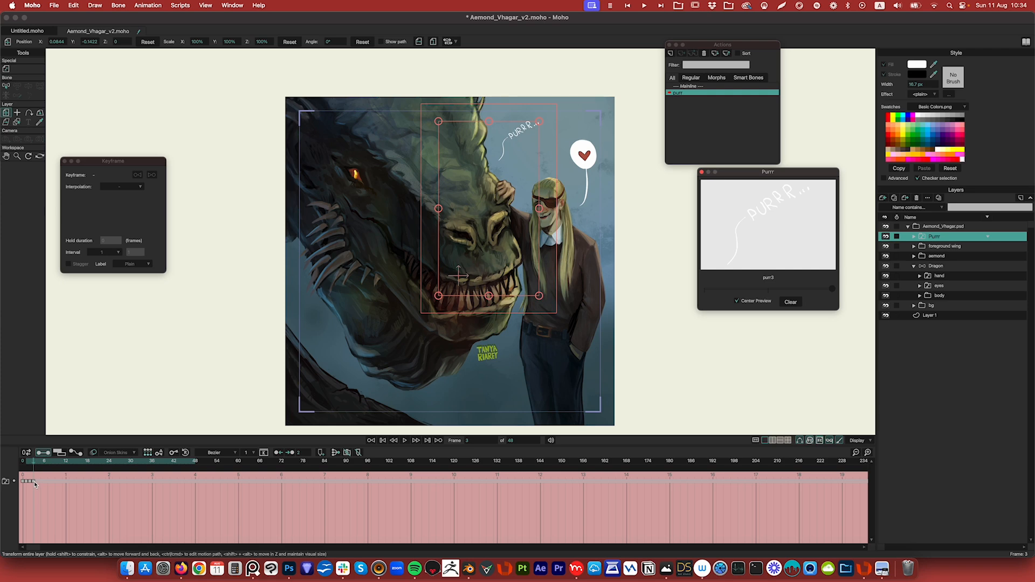
{"action": "left_click", "coordinate": [35, 484]}
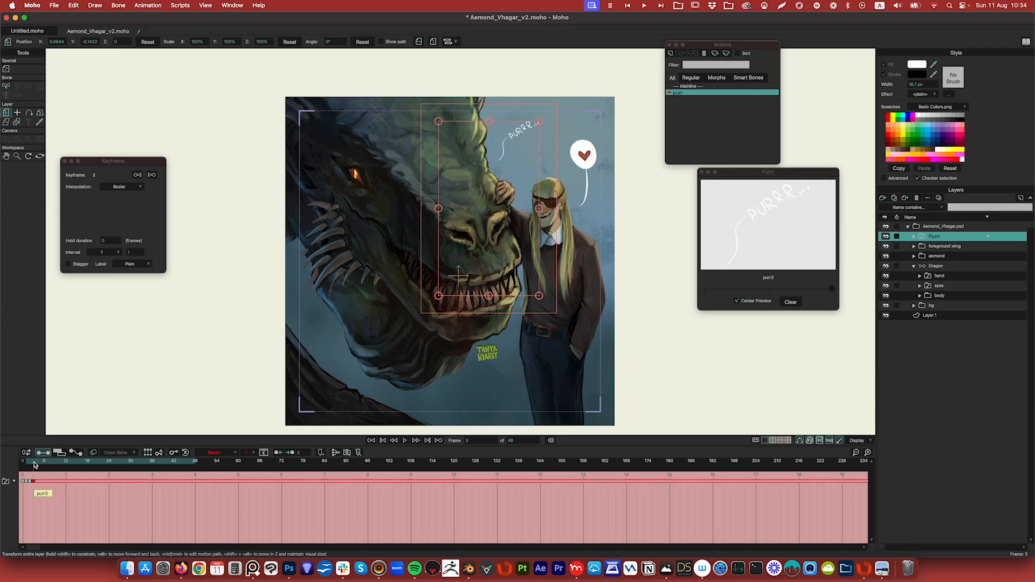
{"action": "left_click", "coordinate": [35, 465]}
{"action": "left_click_drag", "start_coordinate": [833, 294], "coordinate": [778, 295]}
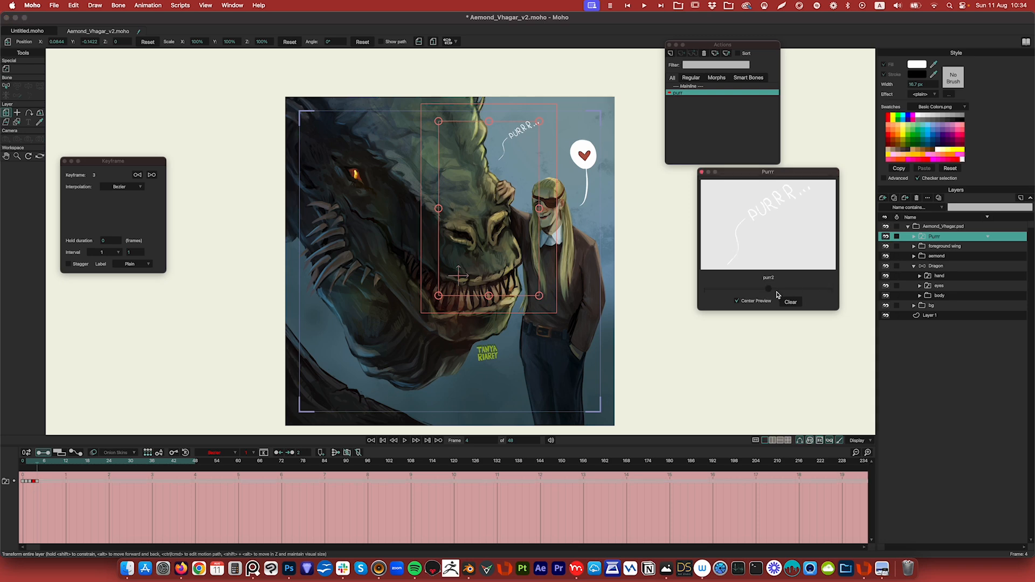
{"action": "left_click", "coordinate": [39, 466]}
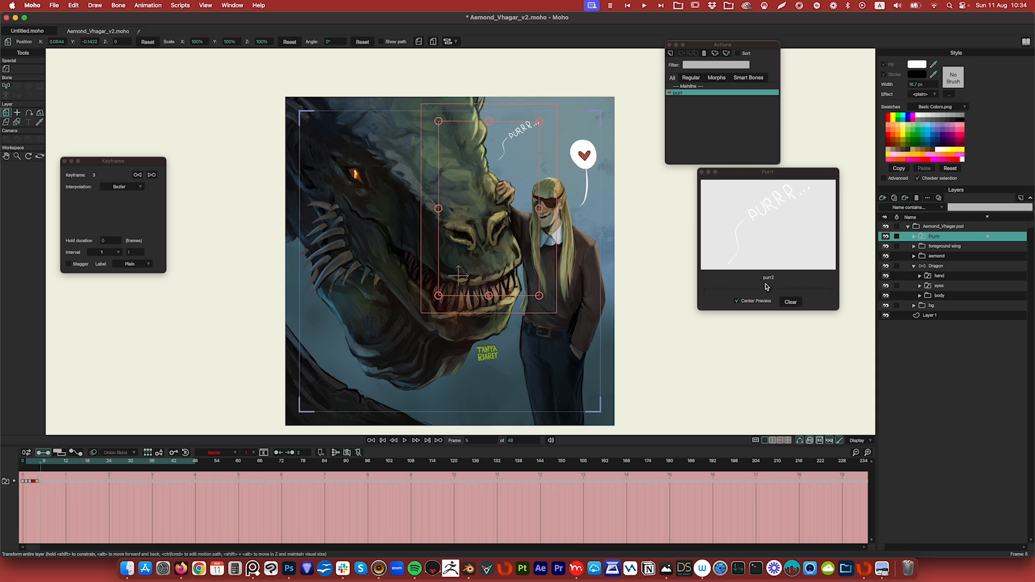
{"action": "left_click", "coordinate": [768, 290]}
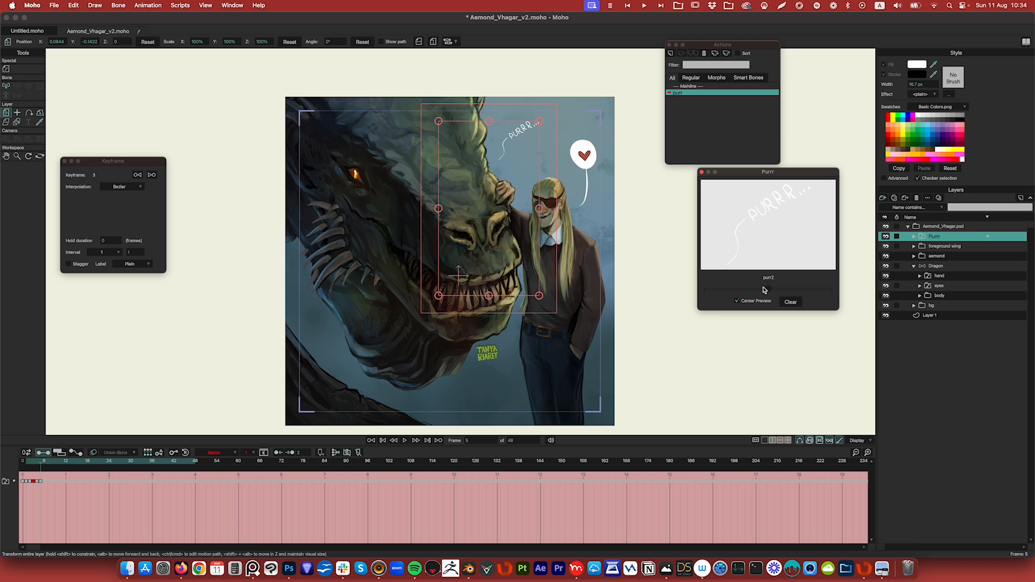
{"action": "left_click", "coordinate": [42, 484]}
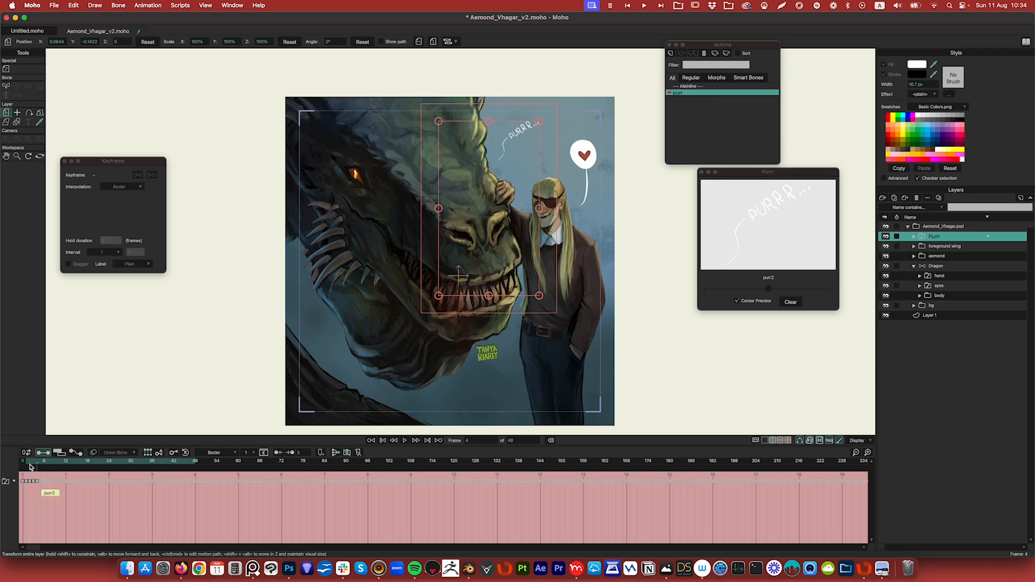
Step: Set the purr action's frame 4 keyframe to Cycle interpolation, and play the action from frame 1
{"action": "left_click", "coordinate": [29, 466]}
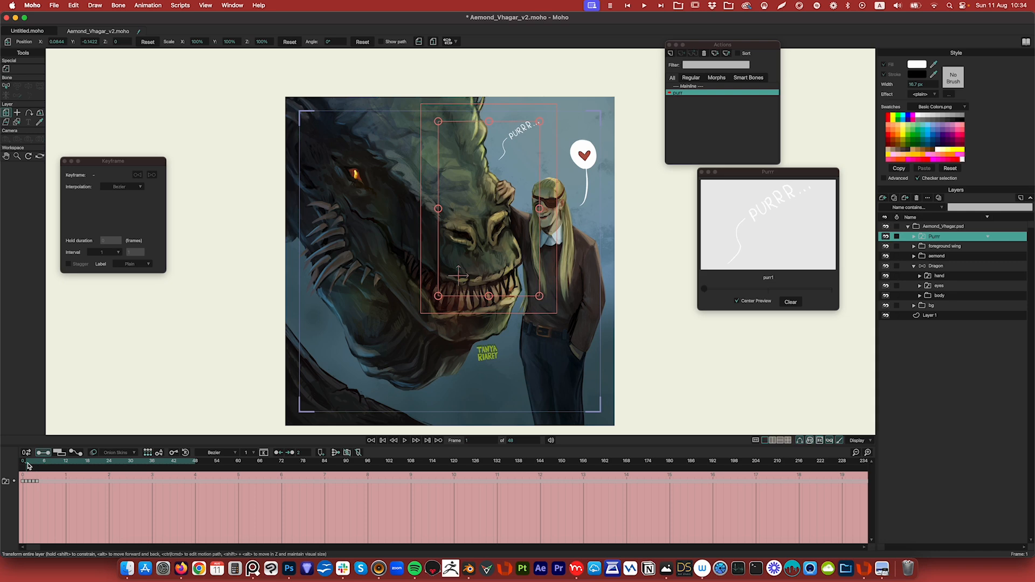
{"action": "left_click", "coordinate": [37, 482]}
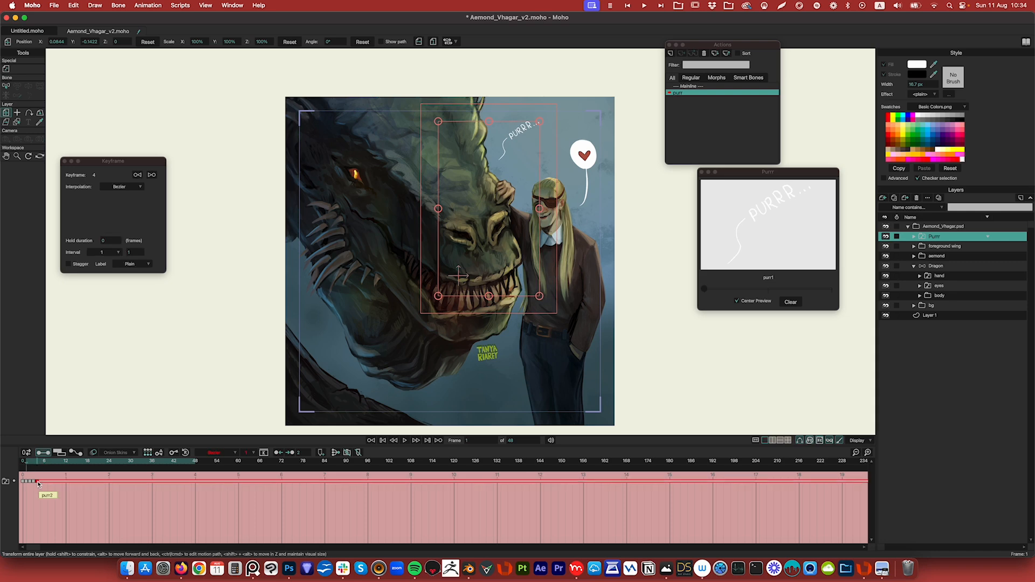
{"action": "right_click", "coordinate": [38, 483]}
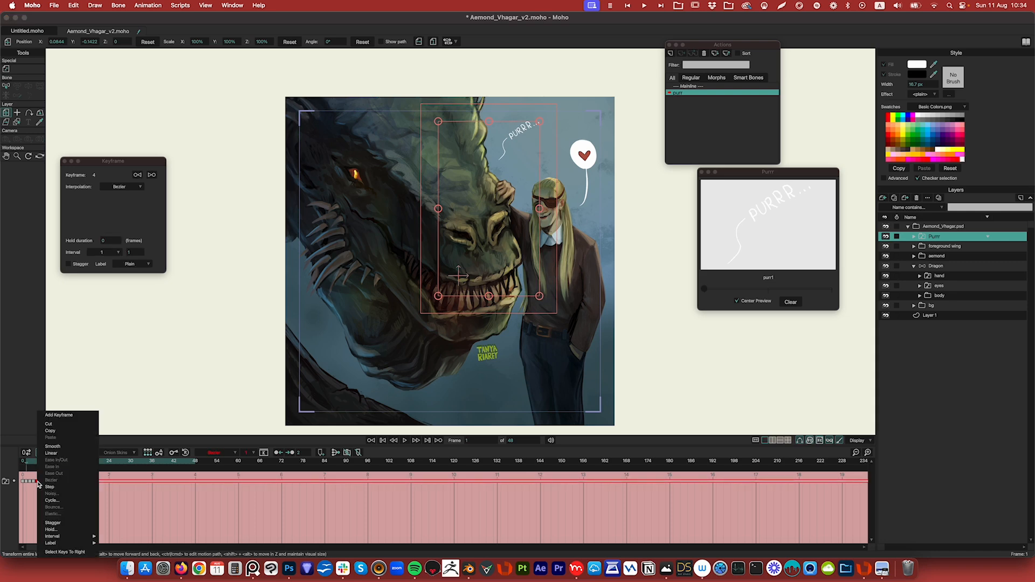
{"action": "left_click", "coordinate": [49, 501]}
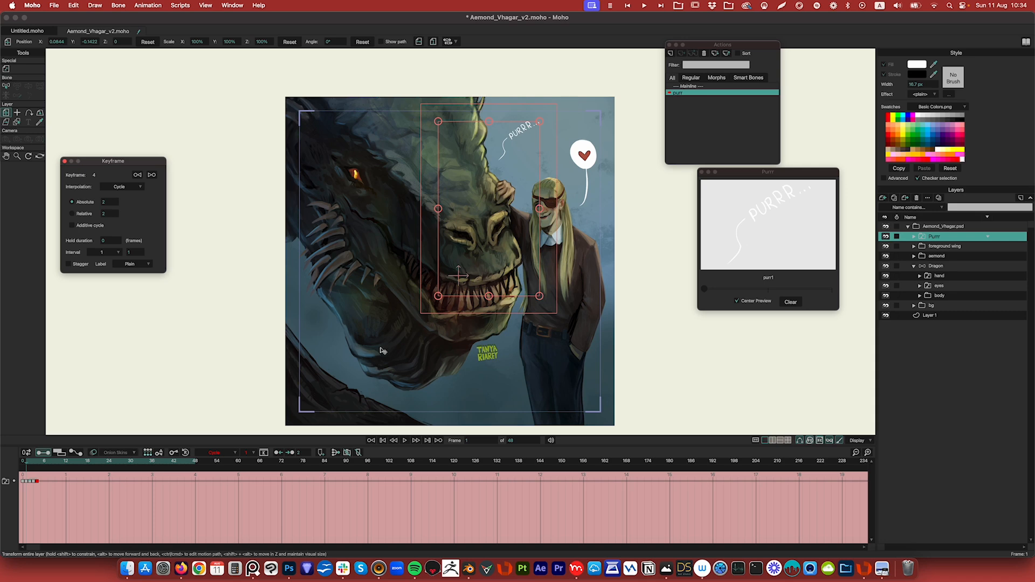
{"action": "key", "text": "space"}
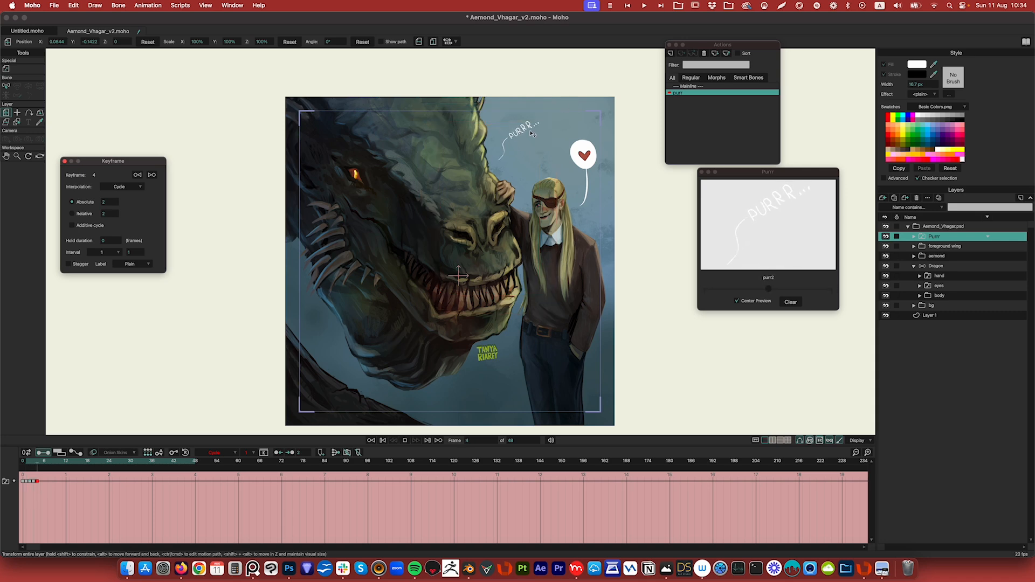
Step: Stop the purr action's playback and make the Mainline the active timeline
{"action": "key", "text": "space"}
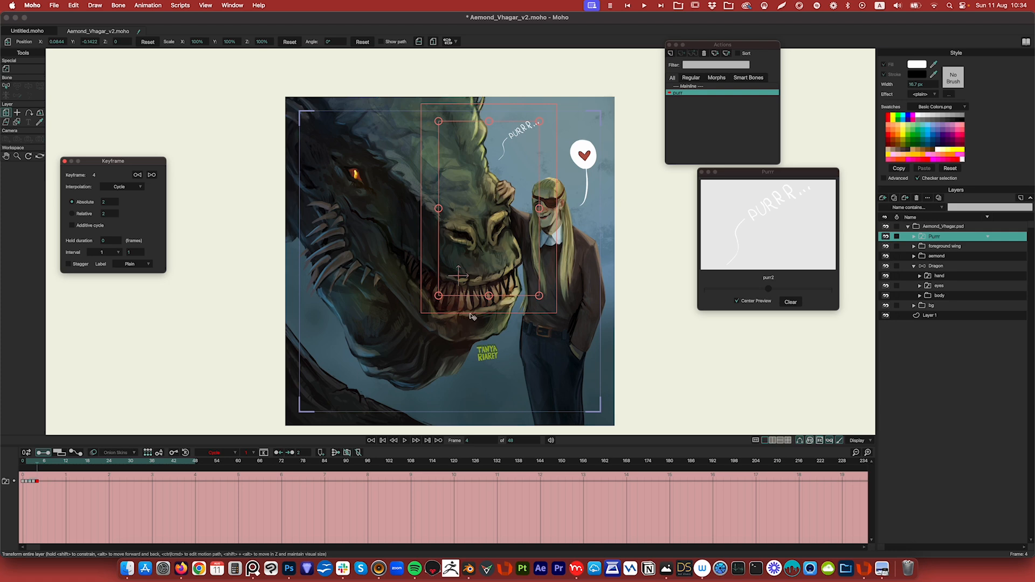
{"action": "left_click", "coordinate": [689, 86]}
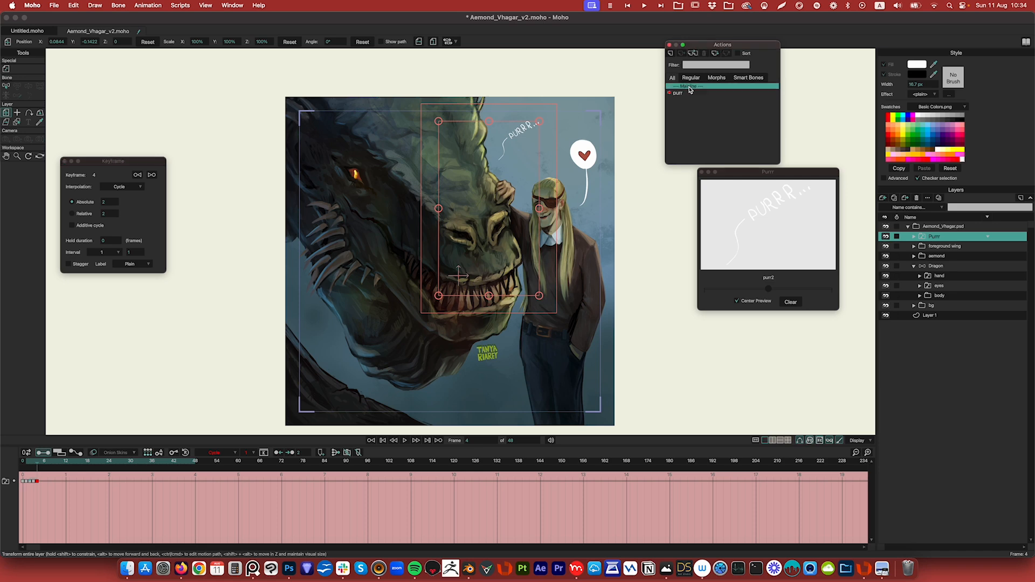
{"action": "double_click", "coordinate": [689, 88]}
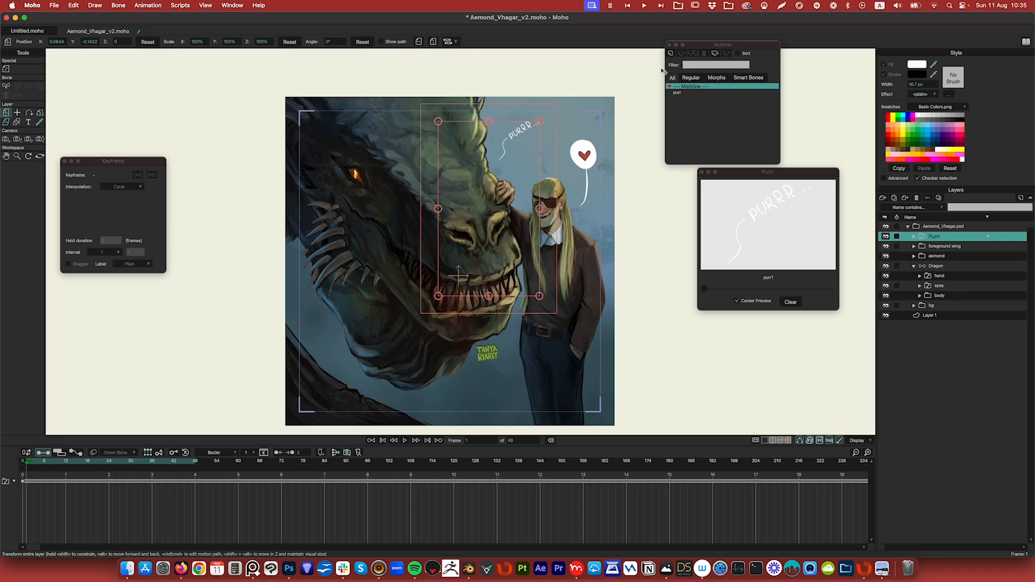
Step: Insert a reference of the purr action into the Mainline at frame 1 and play the animation to check it
{"action": "left_click", "coordinate": [677, 94]}
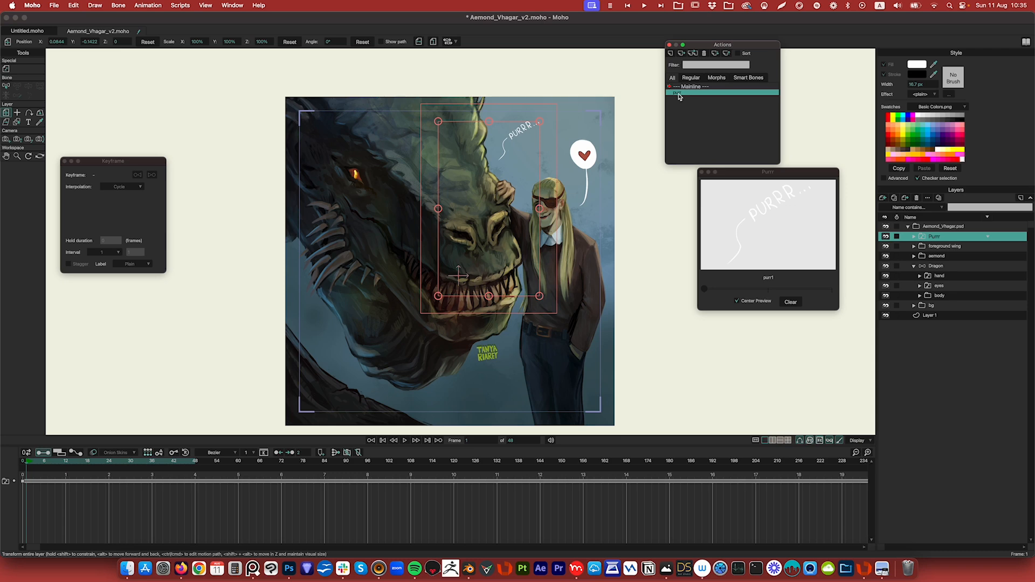
{"action": "right_click", "coordinate": [679, 96]}
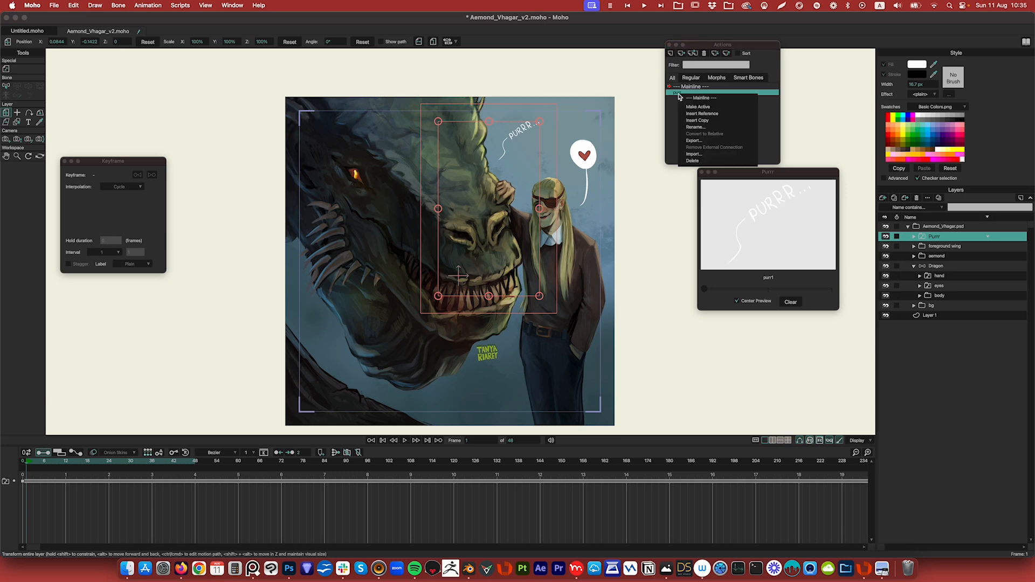
{"action": "left_click", "coordinate": [702, 114]}
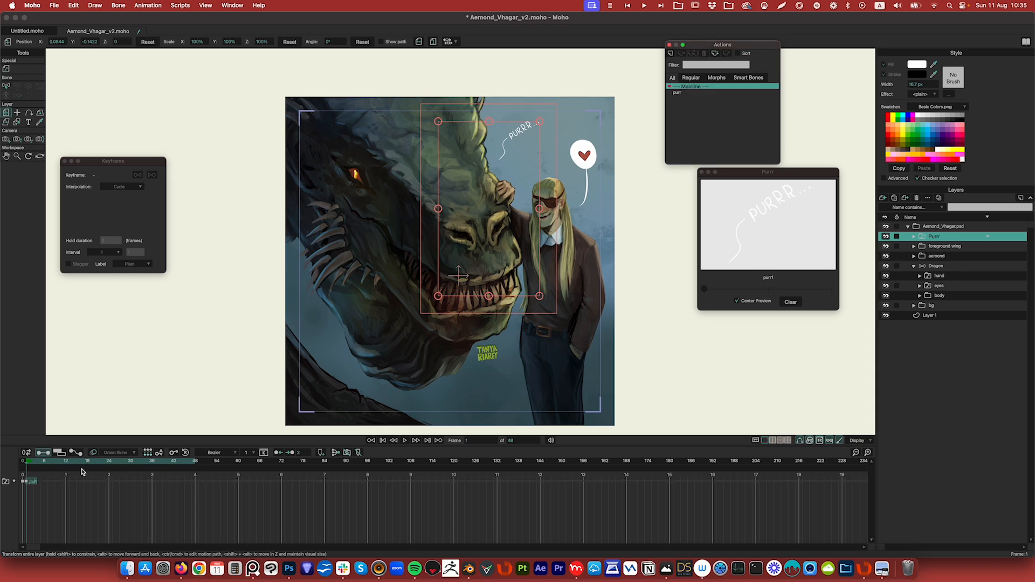
{"action": "left_click", "coordinate": [405, 441]}
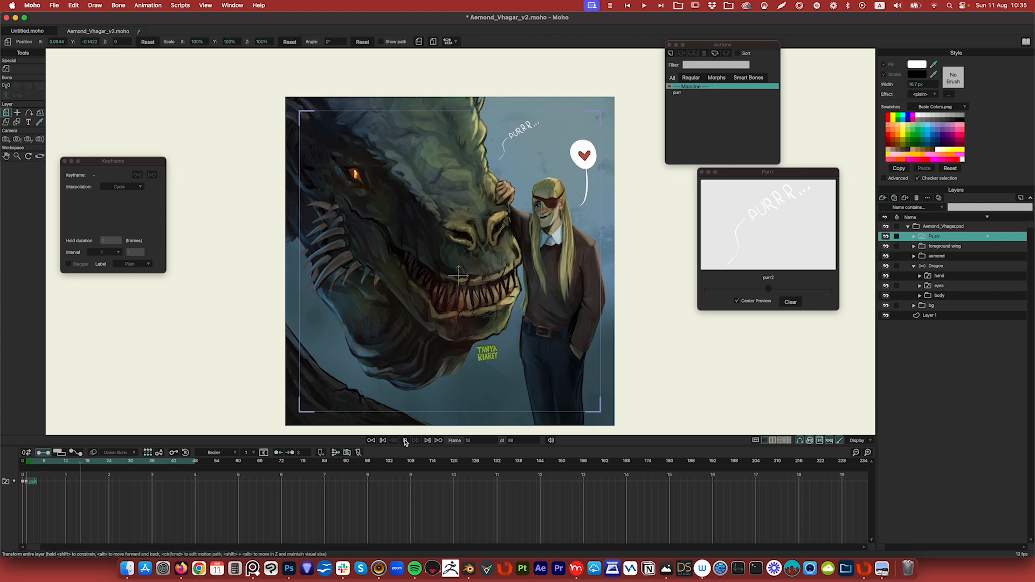
{"action": "left_click", "coordinate": [405, 443]}
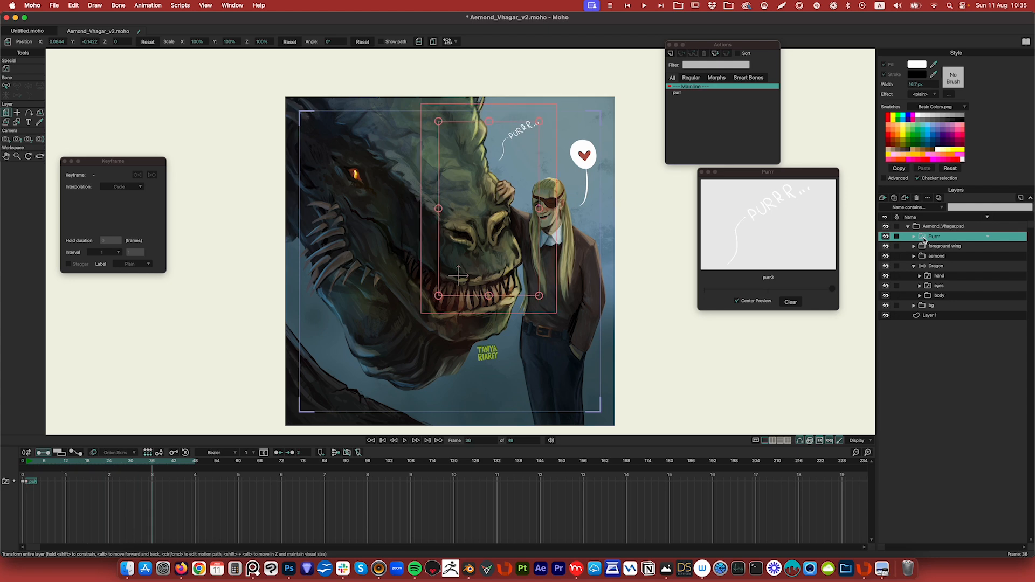
Step: Move the Purr switch layer into the Dragon bone layer, above the hand layer
{"action": "left_click_drag", "start_coordinate": [924, 239], "coordinate": [929, 274]}
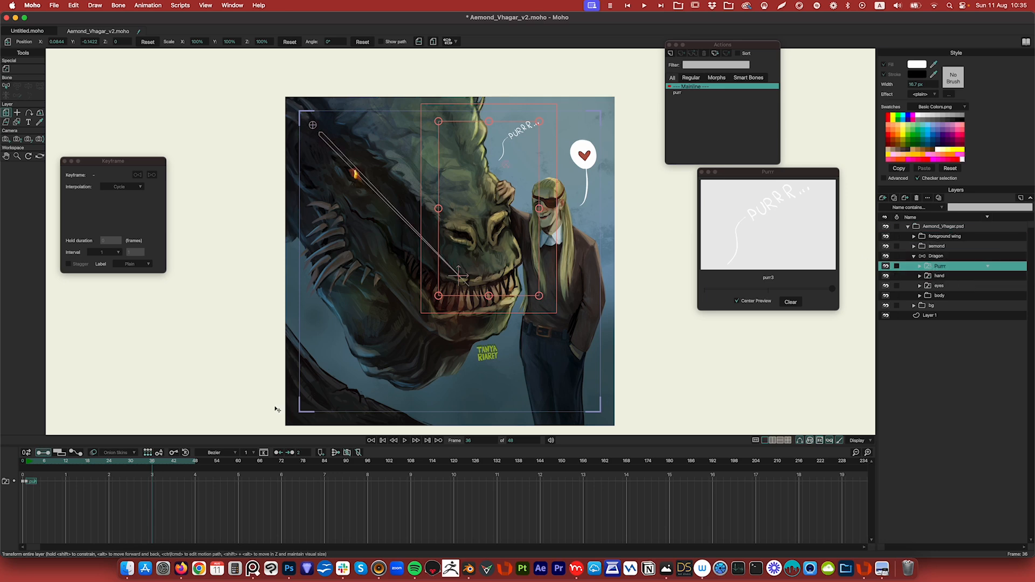
Step: Test the Dragon rig by pulling its upper pin bone at frame 24 with Manipulate Bones, and play the motion from frame 1
{"action": "left_click", "coordinate": [111, 462]}
{"action": "left_click", "coordinate": [954, 256]}
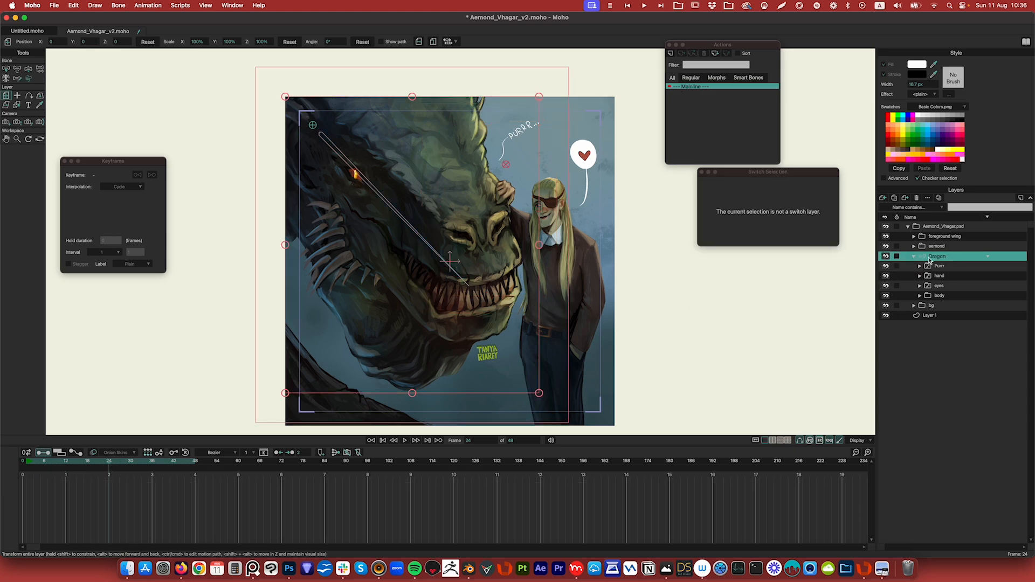
{"action": "left_click", "coordinate": [29, 71]}
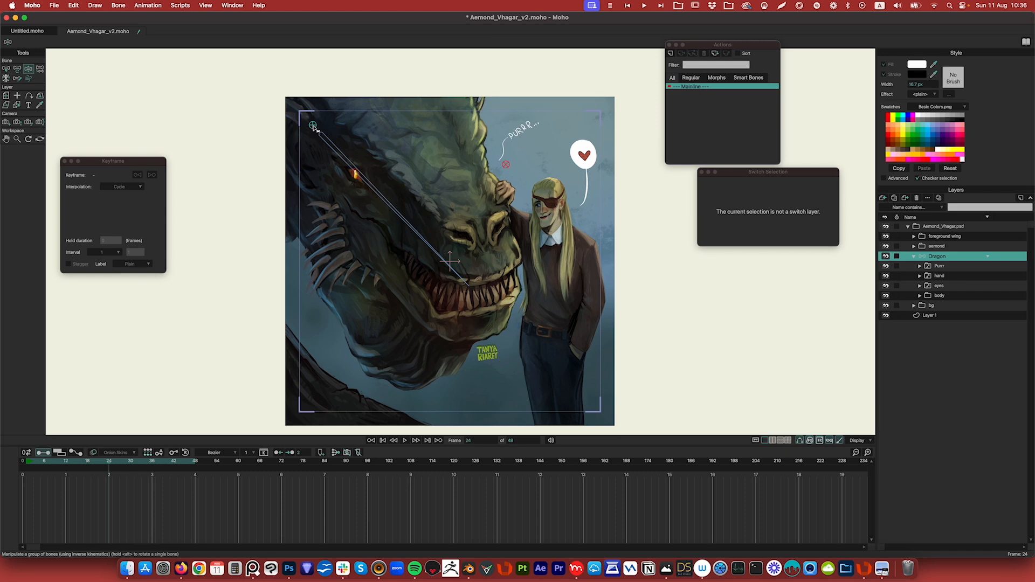
{"action": "left_click_drag", "start_coordinate": [313, 129], "coordinate": [312, 295]}
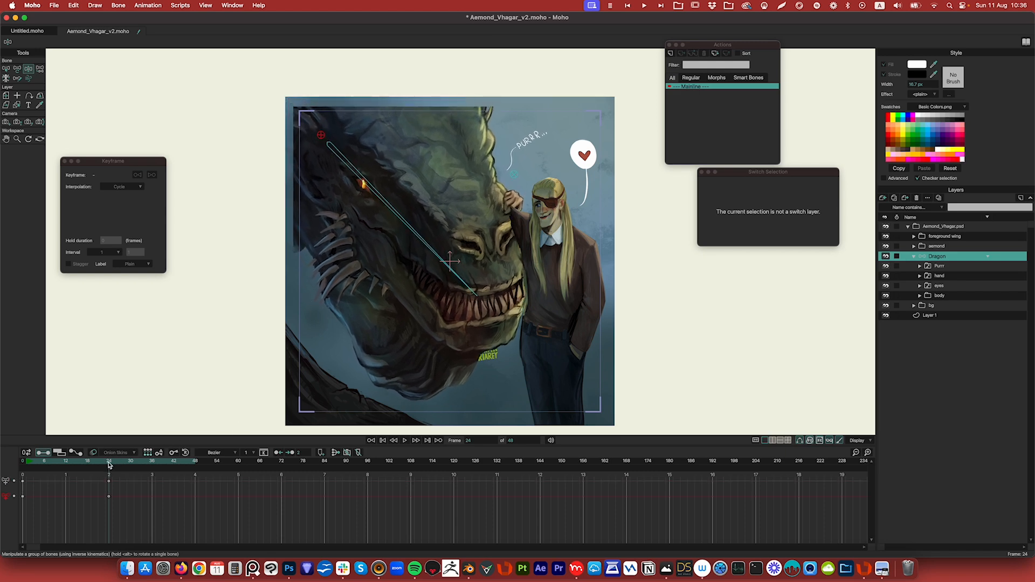
{"action": "left_click_drag", "start_coordinate": [109, 465], "coordinate": [22, 464]}
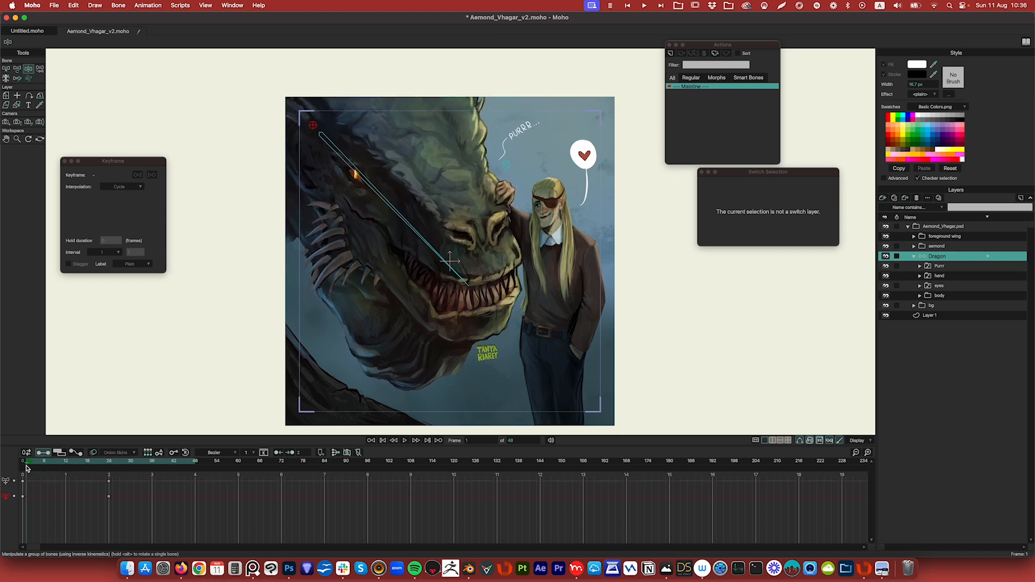
{"action": "left_click", "coordinate": [405, 441]}
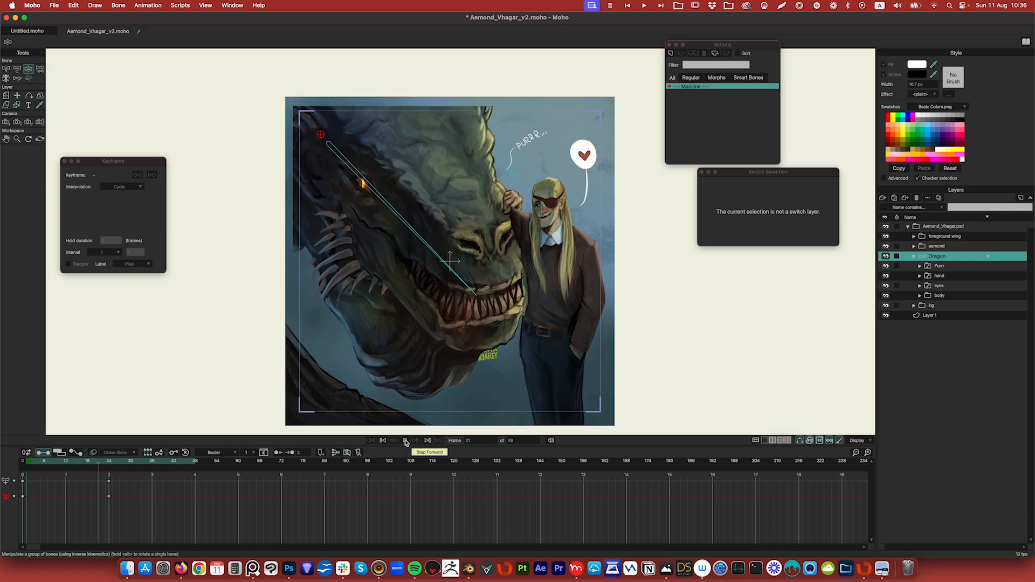
{"action": "left_click", "coordinate": [406, 441]}
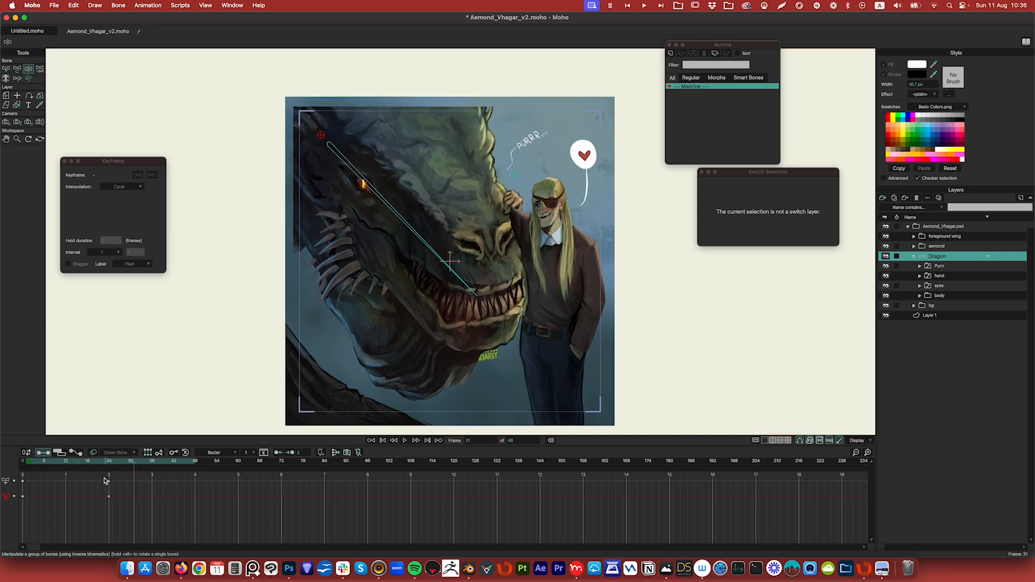
Step: Delete the Dragon's test bone keyframes at frame 24 and return to frame 0
{"action": "left_click_drag", "start_coordinate": [99, 473], "coordinate": [128, 515]}
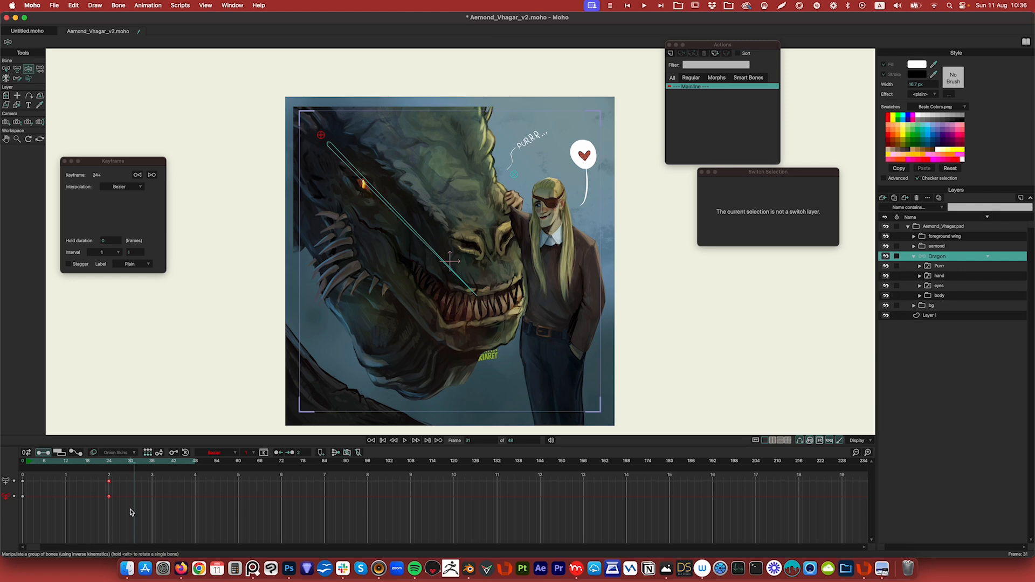
{"action": "key", "text": "Delete"}
{"action": "left_click_drag", "start_coordinate": [135, 464], "coordinate": [23, 463]}
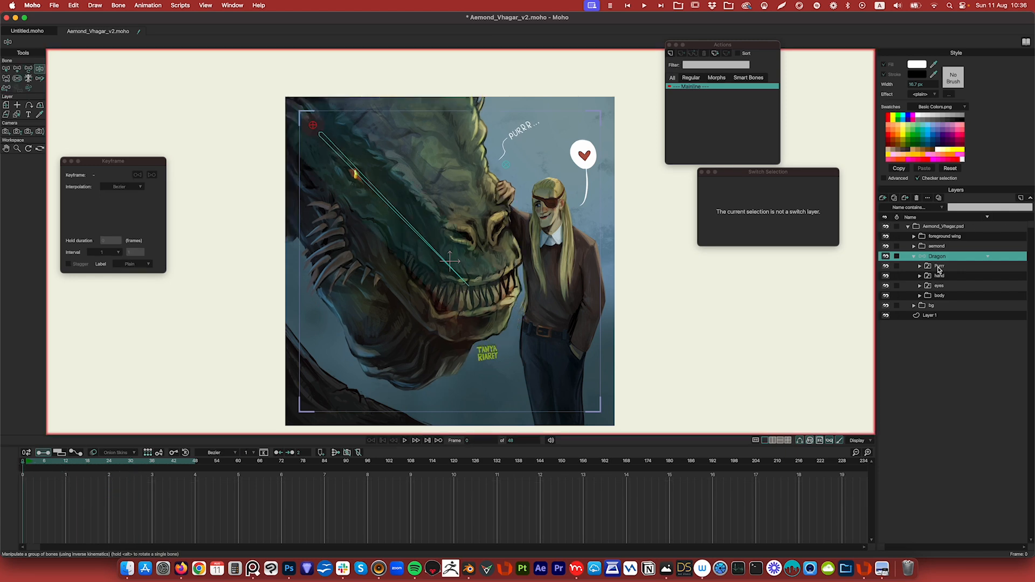
Step: Check the aemond group's child layers and convert the group to a bone layer
{"action": "left_click", "coordinate": [939, 268]}
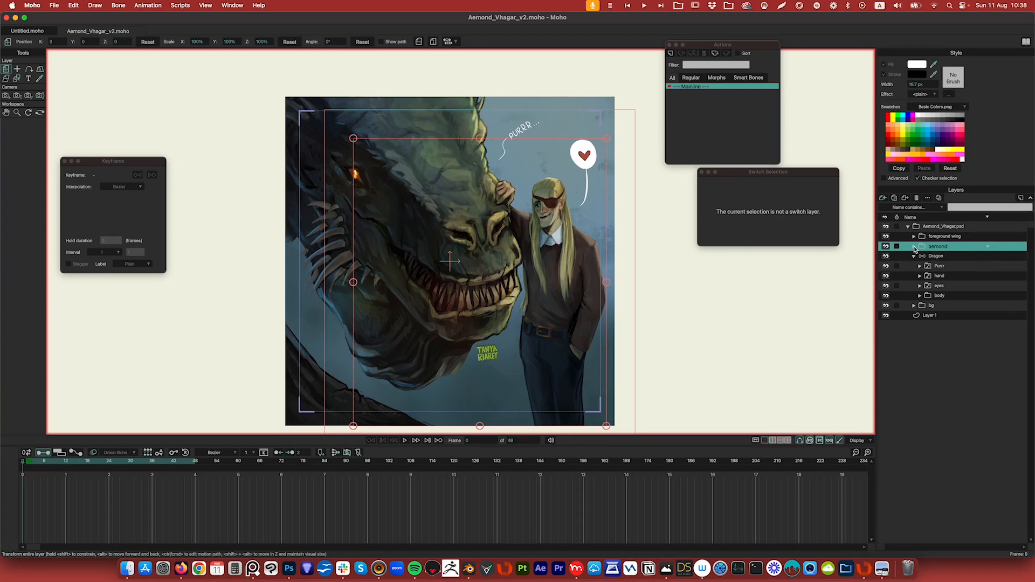
{"action": "left_click", "coordinate": [914, 246]}
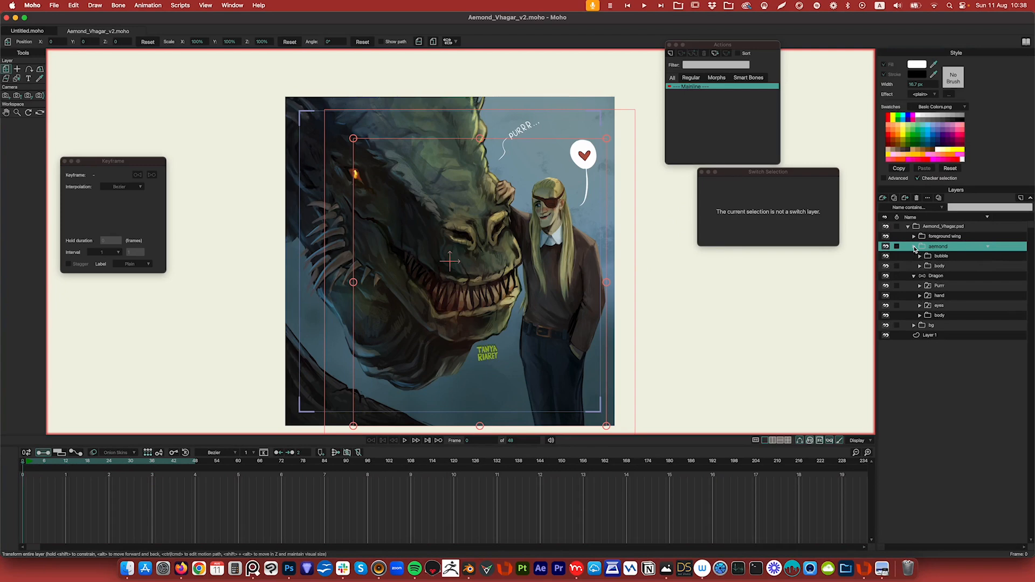
{"action": "left_click", "coordinate": [915, 248]}
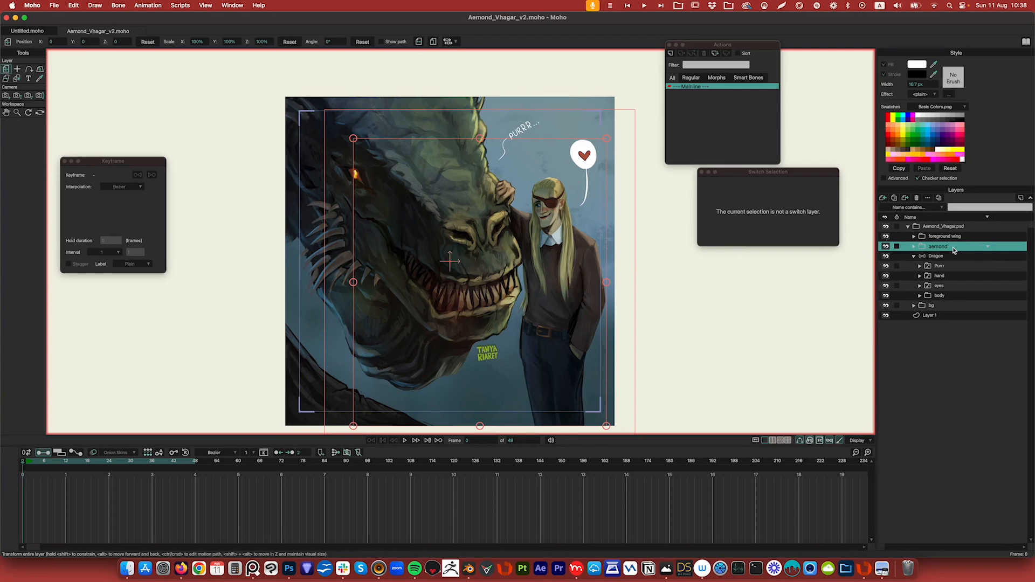
{"action": "right_click", "coordinate": [954, 249]}
{"action": "left_click", "coordinate": [943, 249]}
{"action": "right_click", "coordinate": [935, 247]}
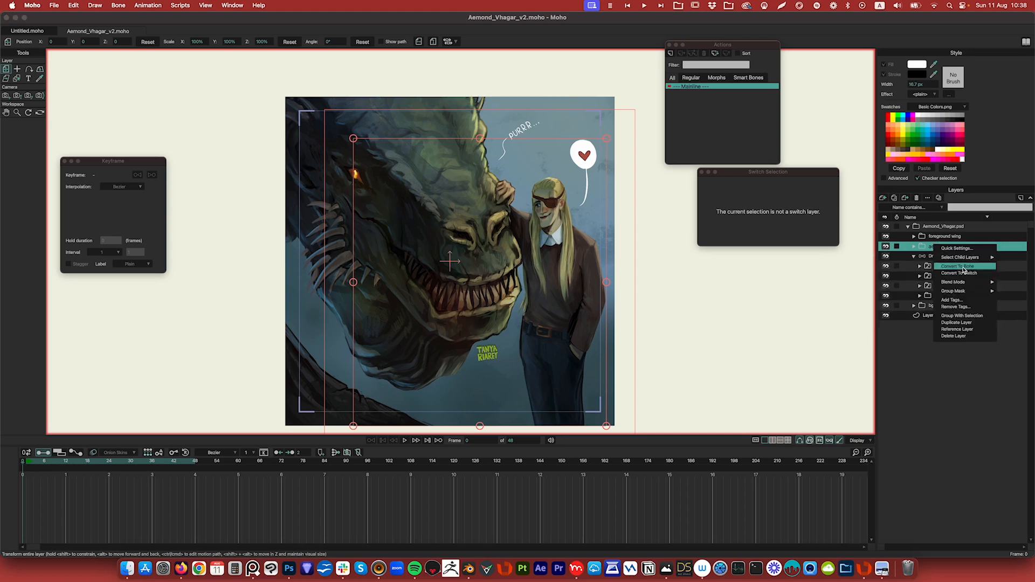
{"action": "left_click", "coordinate": [962, 267]}
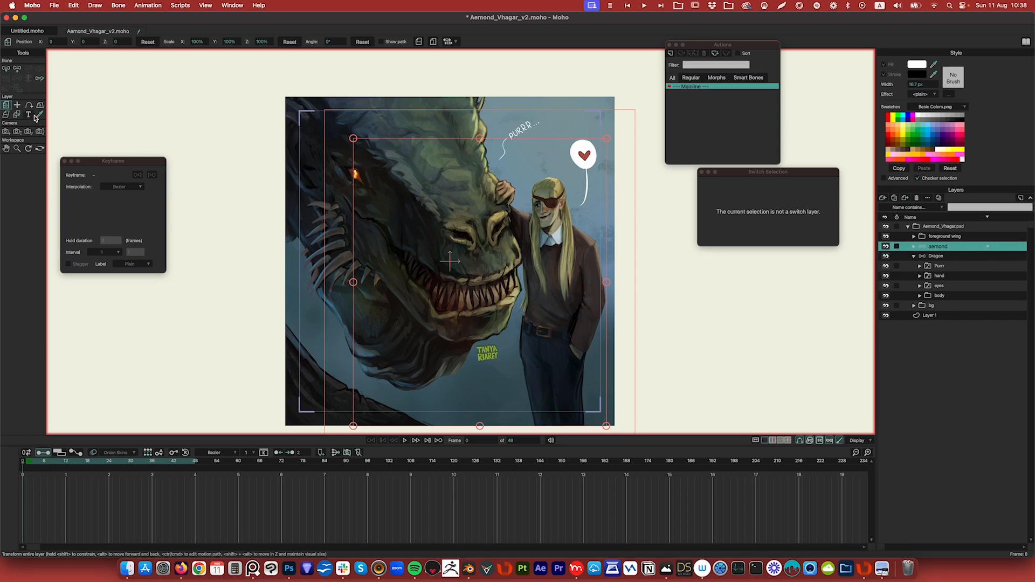
Step: Add two chained bones to the aemond layer, one from the lower legs to the waist and one from the waist to the collar
{"action": "left_click", "coordinate": [17, 71]}
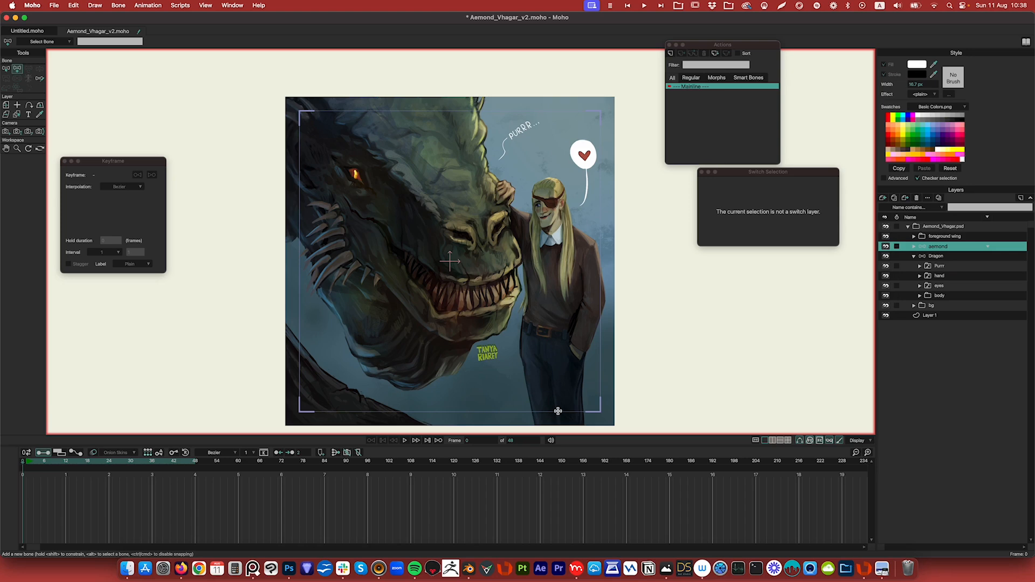
{"action": "left_click_drag", "start_coordinate": [557, 412], "coordinate": [554, 336]}
{"action": "left_click_drag", "start_coordinate": [554, 335], "coordinate": [552, 244]}
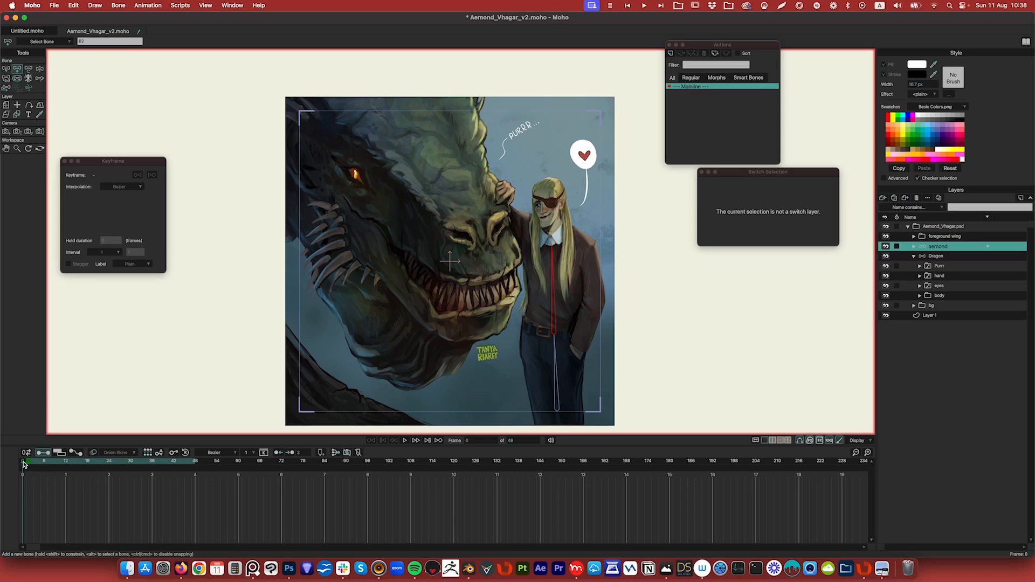
Step: Test aemond's two body bones at frame 12 by bending the torso with Manipulate Bones
{"action": "left_click_drag", "start_coordinate": [23, 463], "coordinate": [68, 467]}
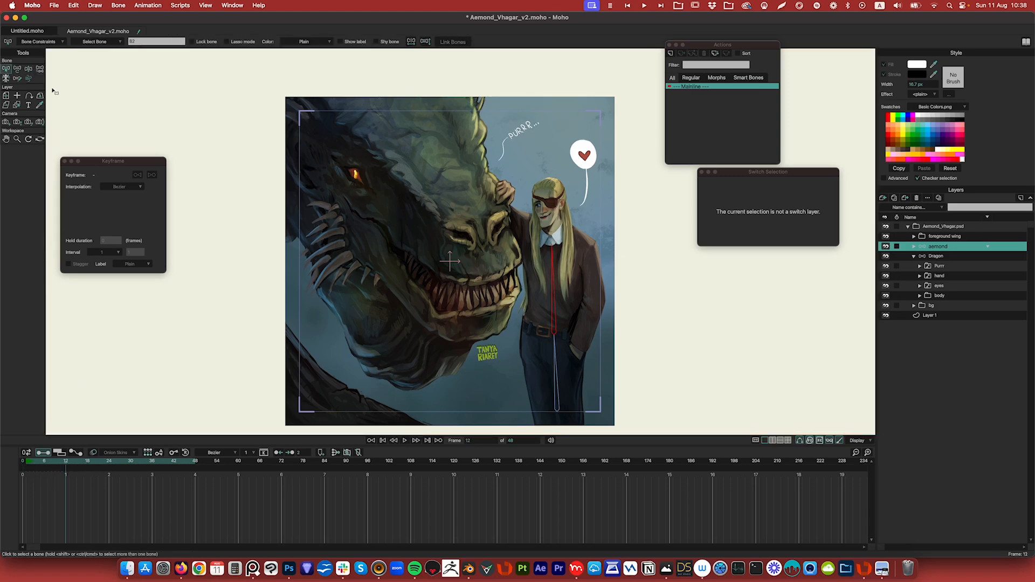
{"action": "left_click", "coordinate": [28, 69]}
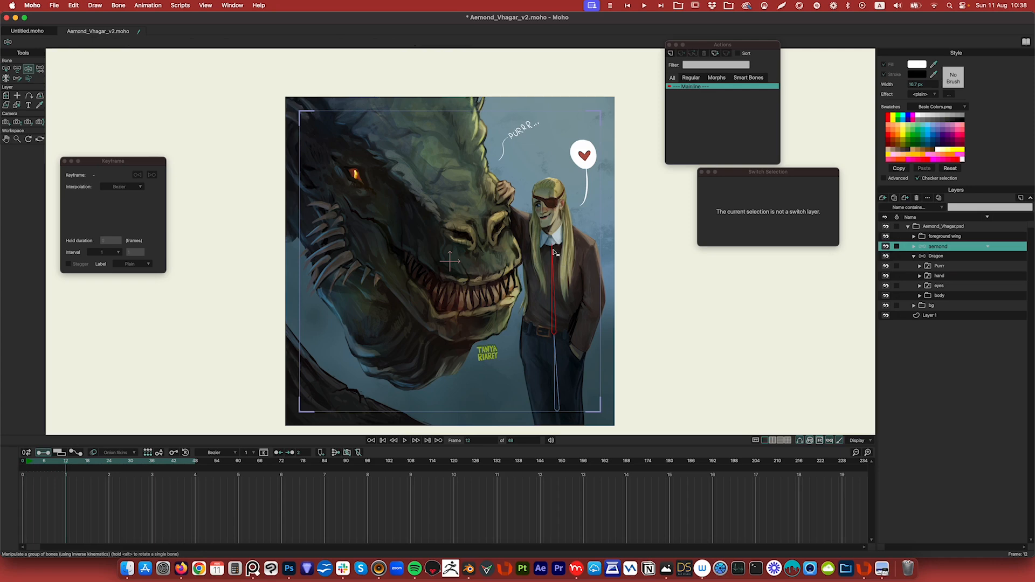
{"action": "left_click_drag", "start_coordinate": [555, 252], "coordinate": [550, 279]}
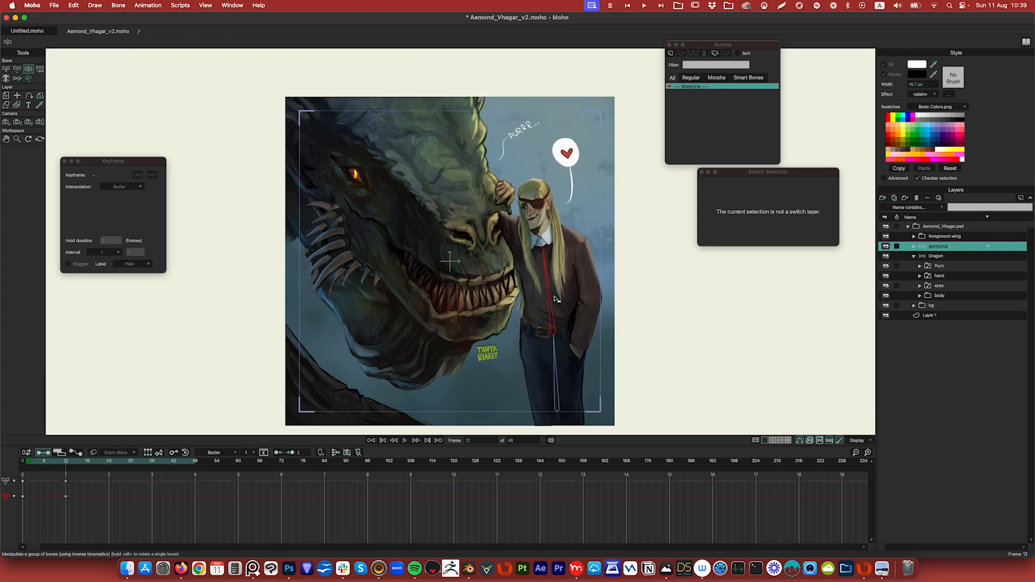
{"action": "left_click_drag", "start_coordinate": [558, 340], "coordinate": [551, 337]}
{"action": "left_click_drag", "start_coordinate": [549, 278], "coordinate": [560, 284]}
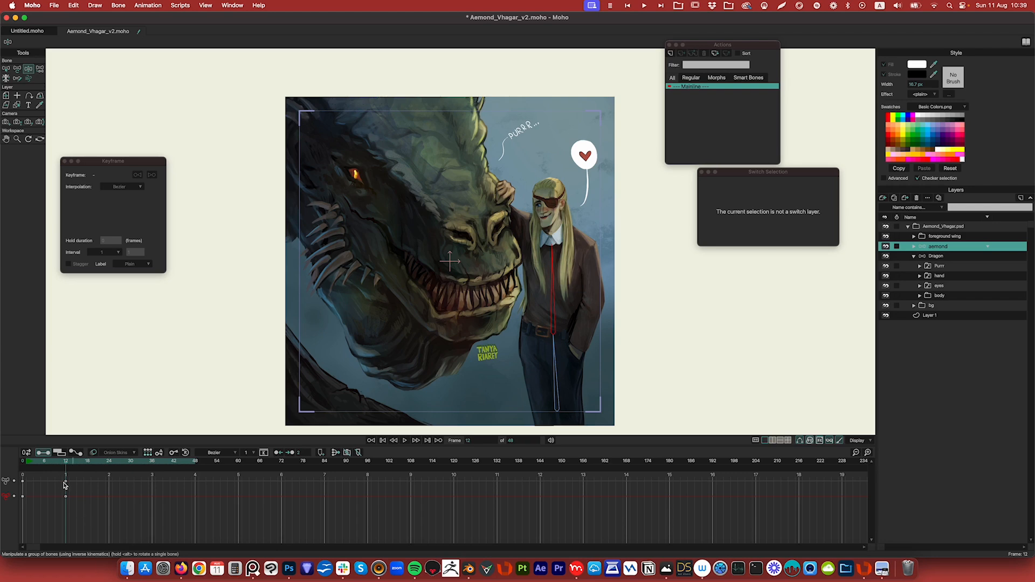
Step: Delete aemond's test bone keyframes at frame 12 and return to frame 0
{"action": "left_click_drag", "start_coordinate": [58, 465], "coordinate": [80, 516]}
{"action": "key", "text": "Delete"}
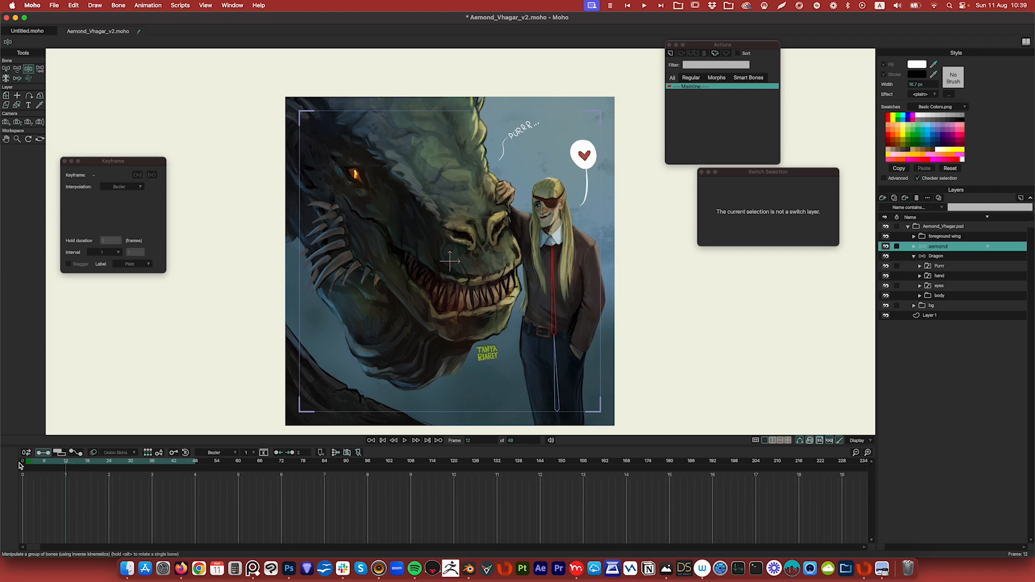
{"action": "left_click", "coordinate": [21, 463]}
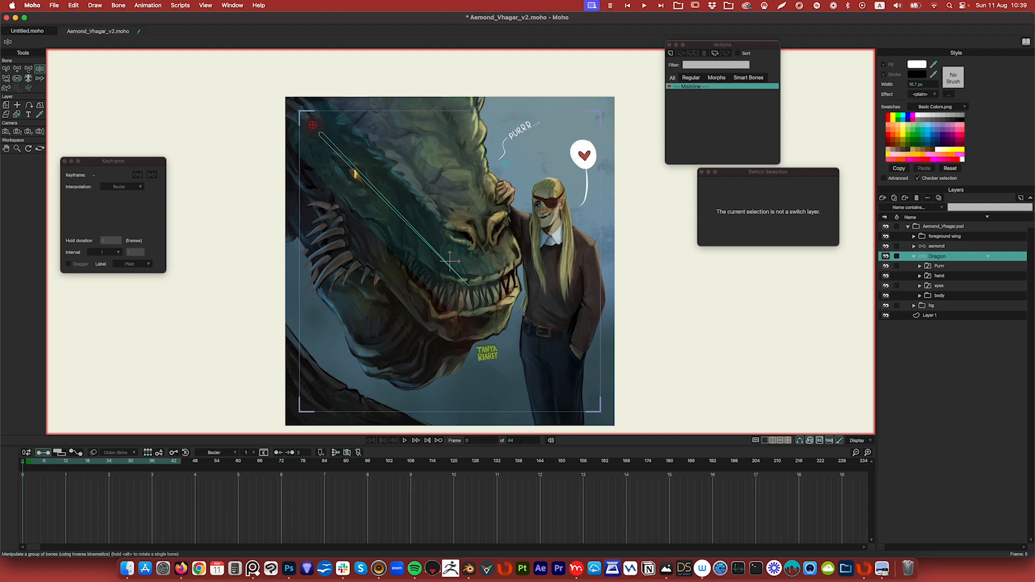
Step: Set the animation's end frame to 96
{"action": "scroll", "coordinate": [520, 441], "scroll_direction": "down", "scroll_amount": 1}
{"action": "scroll", "coordinate": [521, 440], "scroll_direction": "up", "scroll_amount": 2}
{"action": "double_click", "coordinate": [513, 440]}
{"action": "key", "text": "Return"}
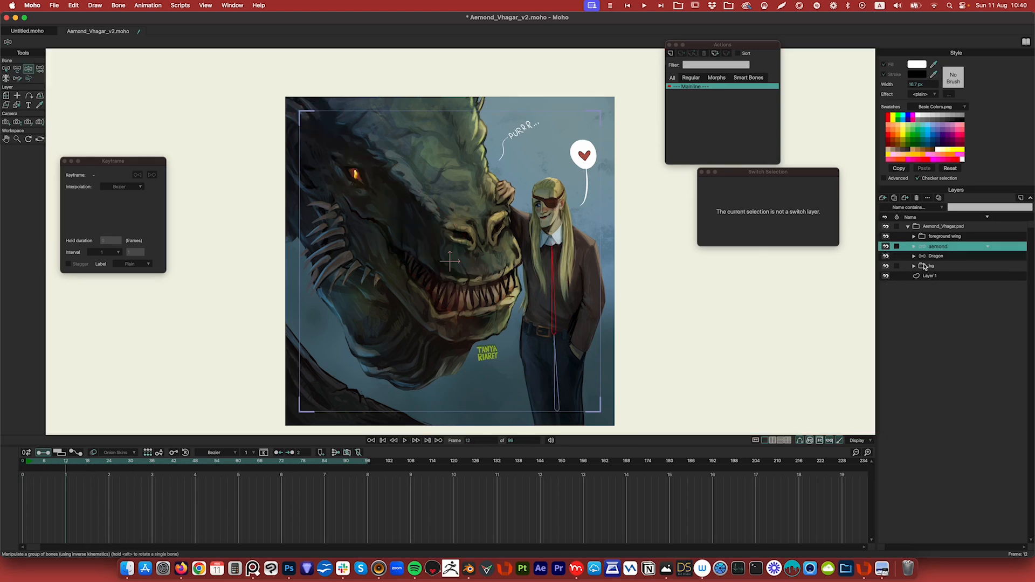
Step: Move the aemond bone layer below the Dragon layer in the layer order
{"action": "left_click_drag", "start_coordinate": [925, 249], "coordinate": [925, 265]}
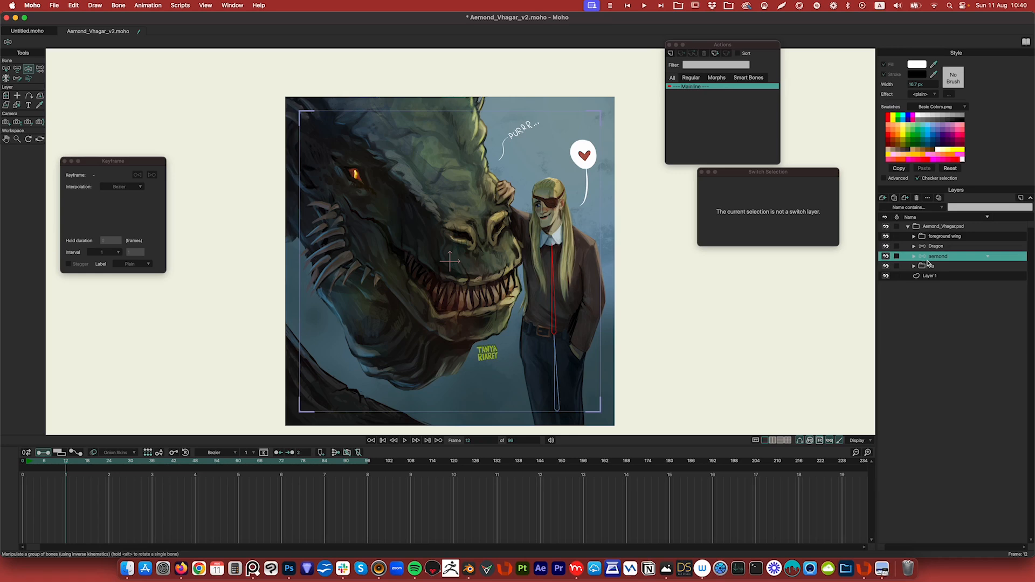
Step: On the Dragon layer at frame 12, move the small root bone above the eye slightly down toward aemond and scrub the motion
{"action": "left_click", "coordinate": [920, 249]}
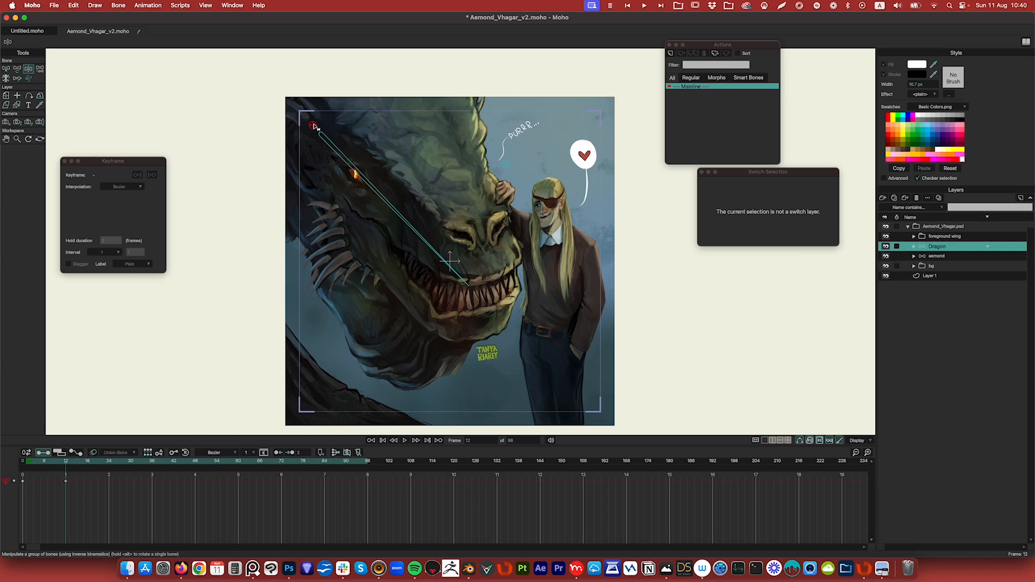
{"action": "left_click_drag", "start_coordinate": [313, 126], "coordinate": [326, 139]}
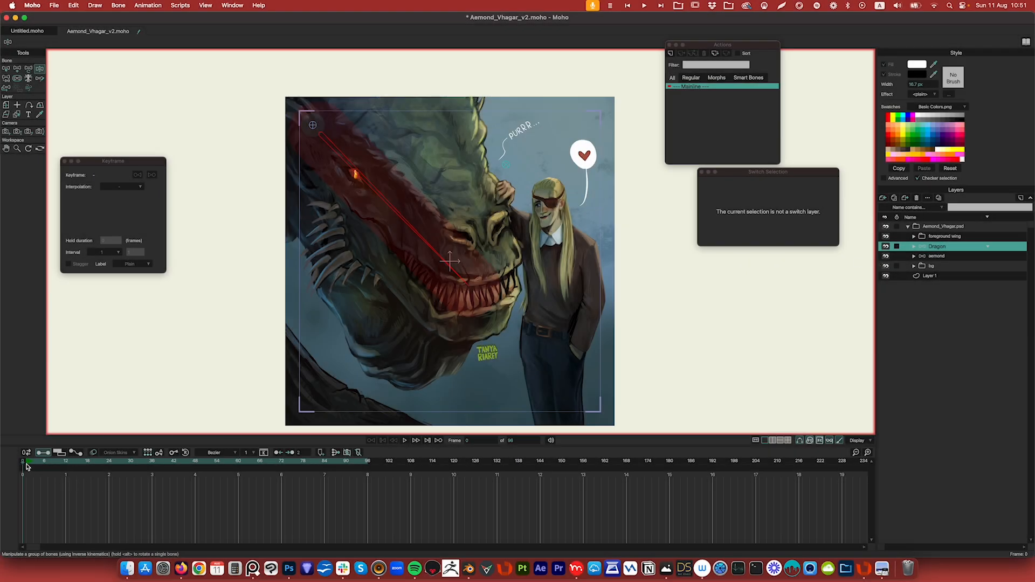
{"action": "left_click_drag", "start_coordinate": [24, 465], "coordinate": [66, 466]}
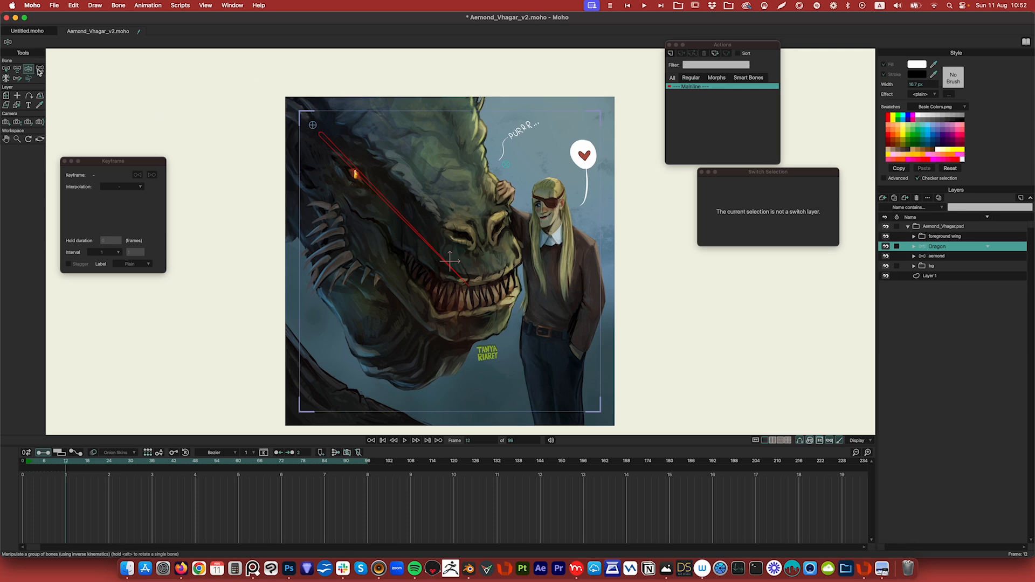
{"action": "left_click", "coordinate": [314, 128]}
{"action": "left_click_drag", "start_coordinate": [314, 128], "coordinate": [327, 142]}
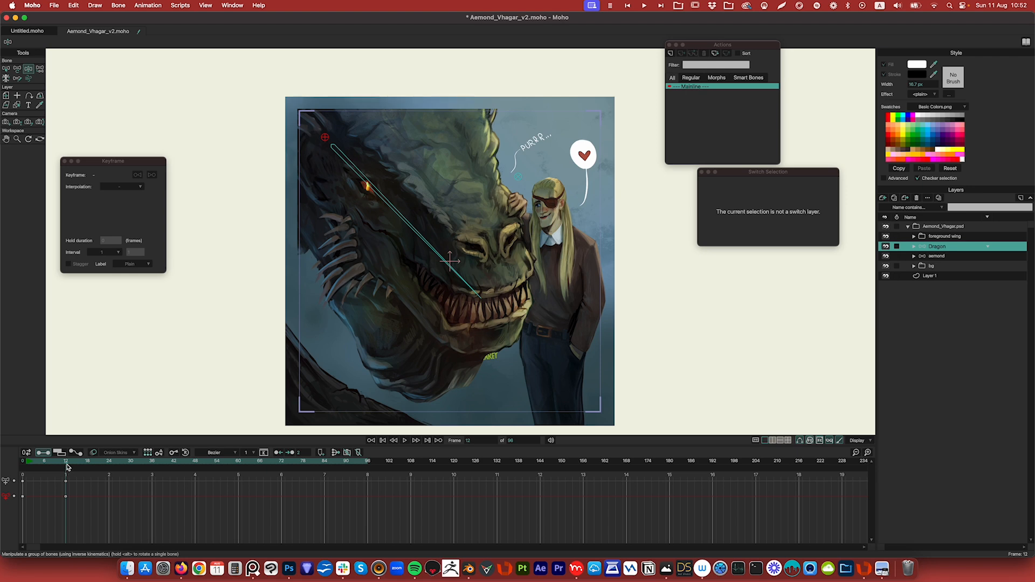
{"action": "left_click_drag", "start_coordinate": [67, 467], "coordinate": [20, 459]}
{"action": "left_click_drag", "start_coordinate": [61, 464], "coordinate": [65, 462]}
Step: Copy the dragon's head and root bone keyframes from frame 12 to frame 60
{"action": "left_click", "coordinate": [340, 155]}
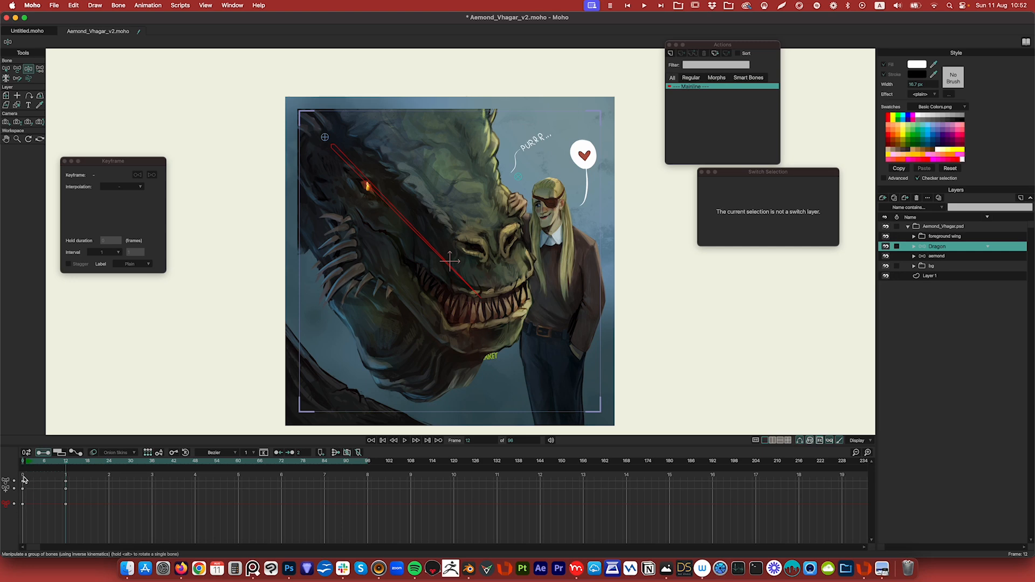
{"action": "left_click", "coordinate": [325, 138]}
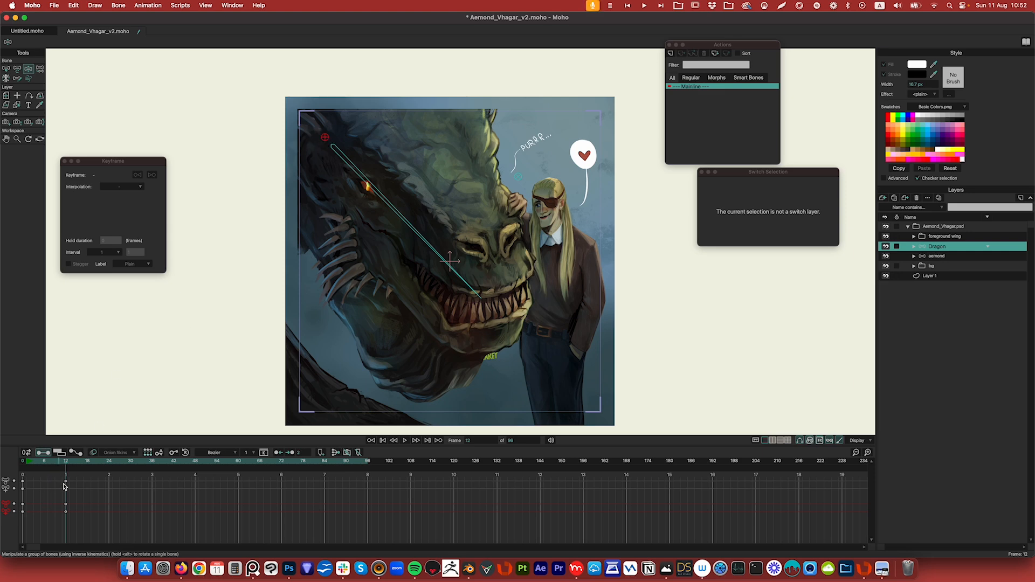
{"action": "left_click_drag", "start_coordinate": [58, 474], "coordinate": [78, 536]}
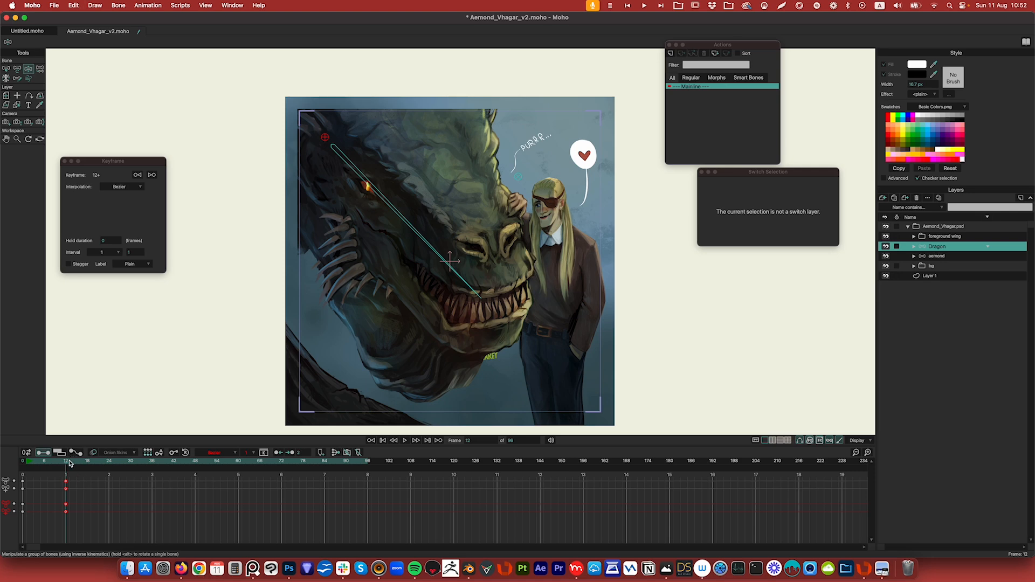
{"action": "left_click_drag", "start_coordinate": [65, 463], "coordinate": [240, 468]}
{"action": "key", "text": "super+v"}
Step: Copy the dragon's bone keyframes from frame 0 to frame 84
{"action": "left_click_drag", "start_coordinate": [23, 478], "coordinate": [24, 530]}
{"action": "left_click_drag", "start_coordinate": [239, 463], "coordinate": [324, 468]}
{"action": "key", "text": "super+v"}
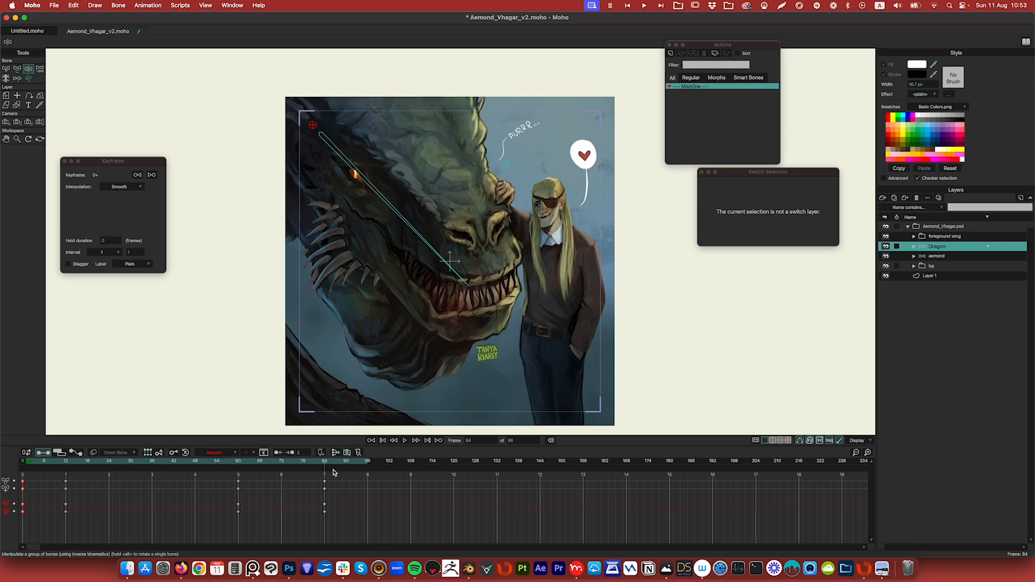
Step: Shift the dragon's frame 60 keyframes to frame 72 and its frame 84 keyframes to frame 92, and preview the motion
{"action": "left_click_drag", "start_coordinate": [255, 475], "coordinate": [280, 515]}
{"action": "left_click_drag", "start_coordinate": [319, 477], "coordinate": [355, 514]}
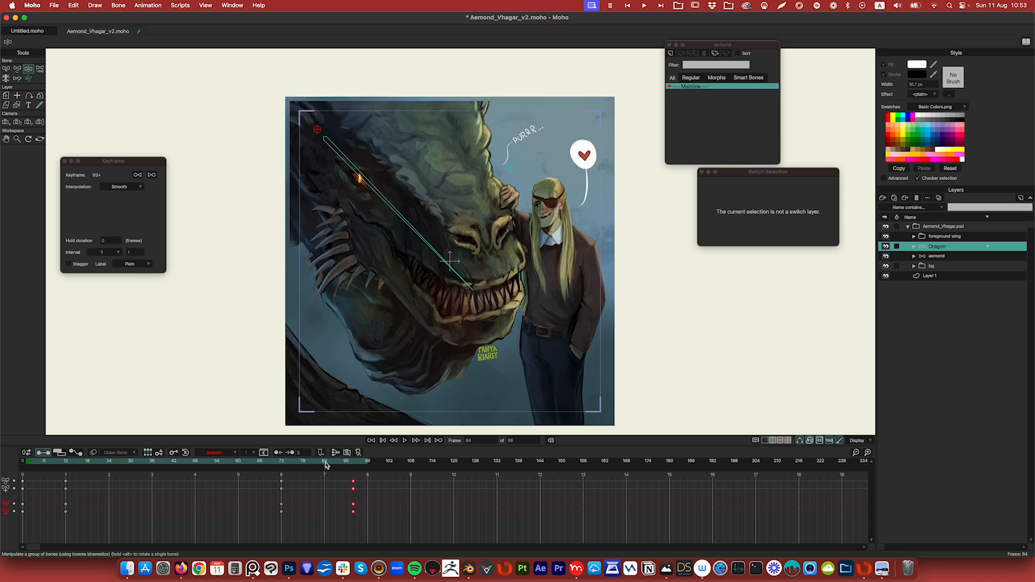
{"action": "key", "text": "space"}
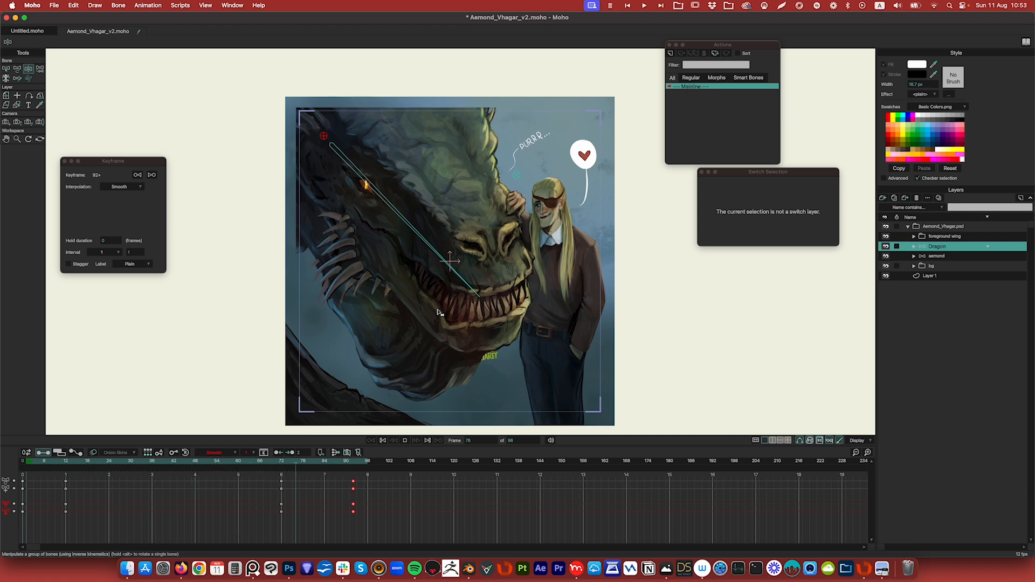
{"action": "key", "text": "space"}
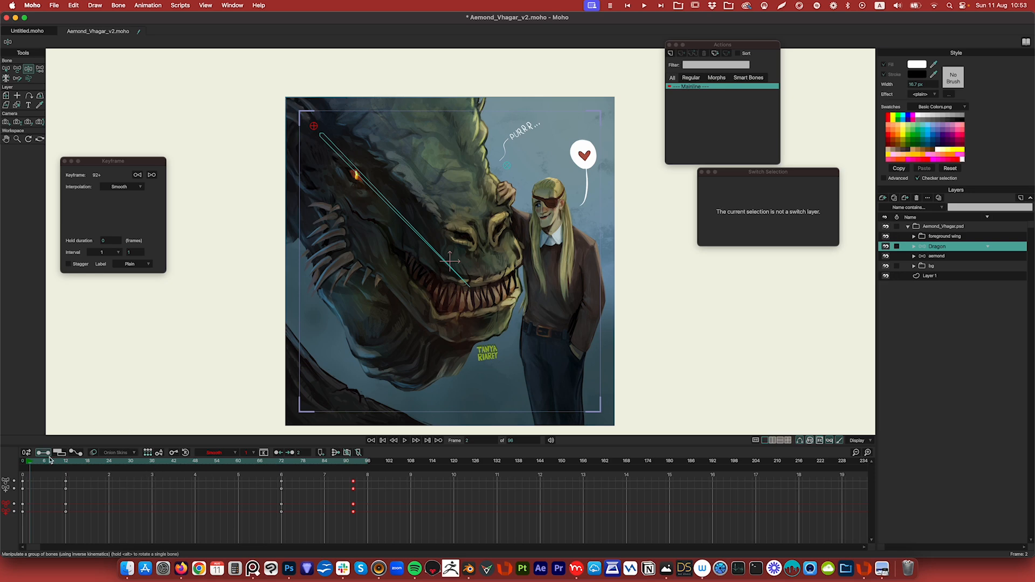
Step: Rotate the dragon's long head bone slightly upward at frame 9 and again at frame 16
{"action": "left_click", "coordinate": [65, 461]}
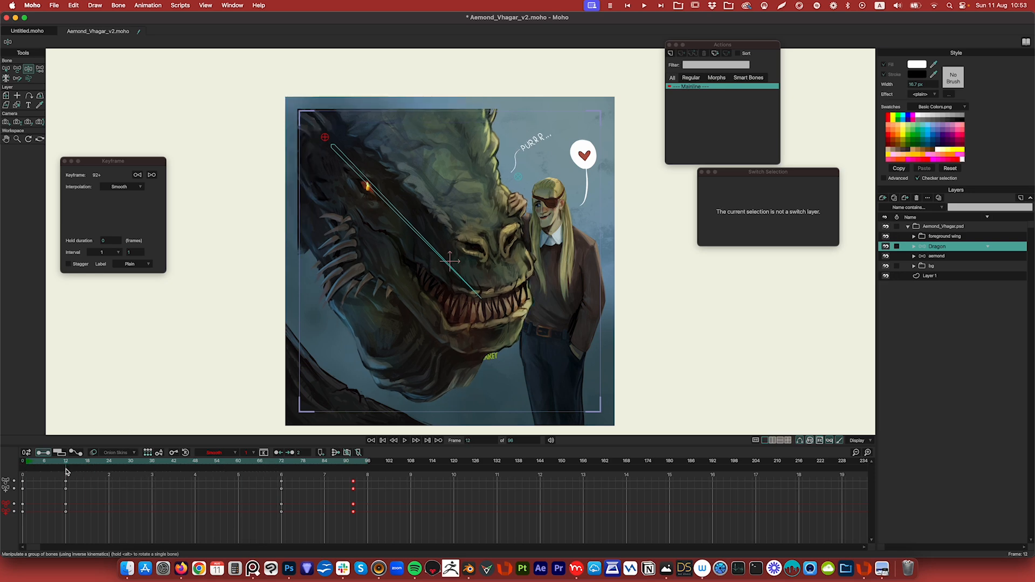
{"action": "left_click", "coordinate": [423, 239]}
{"action": "left_click_drag", "start_coordinate": [66, 463], "coordinate": [55, 466]}
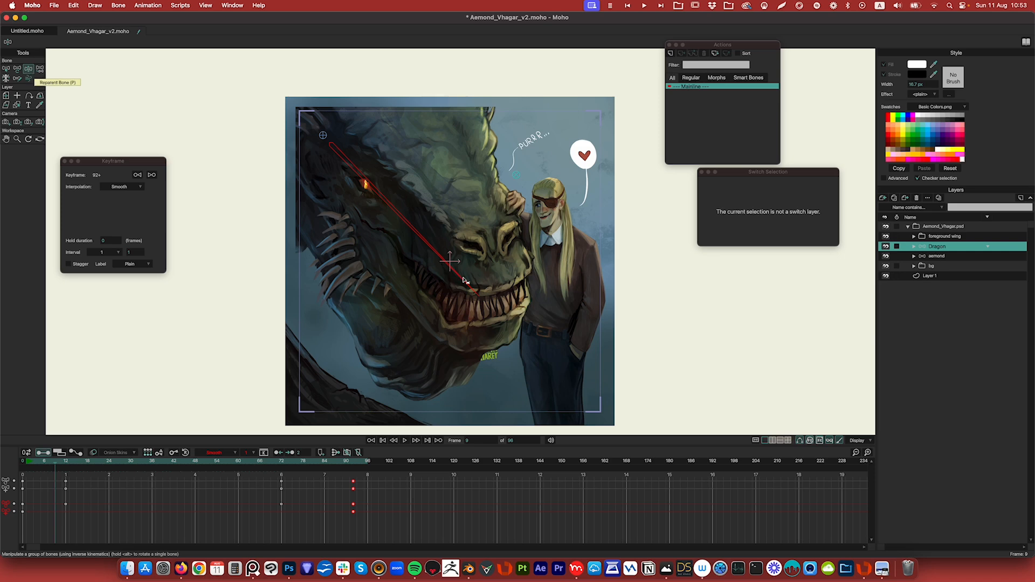
{"action": "left_click_drag", "start_coordinate": [465, 281], "coordinate": [459, 282]}
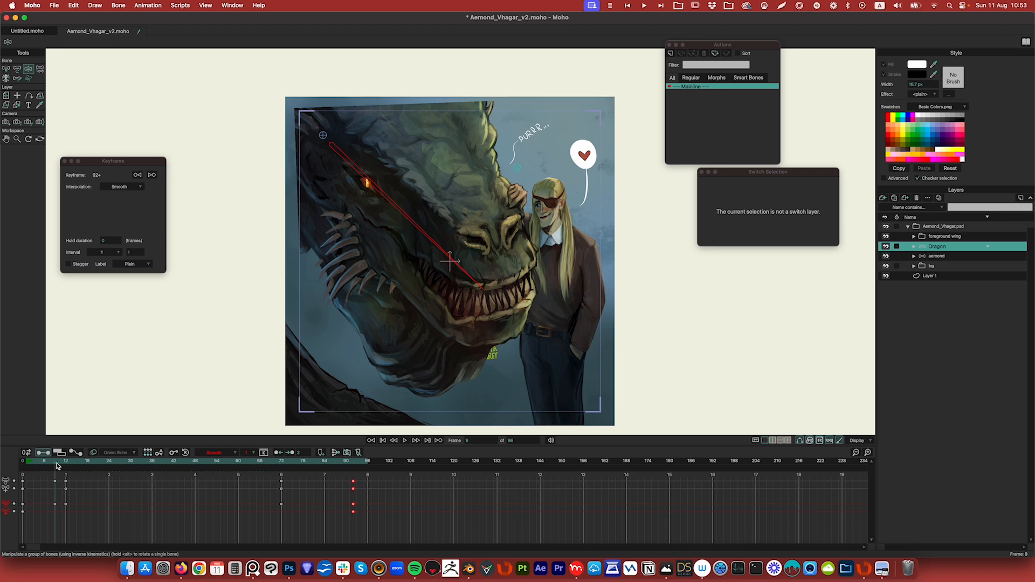
{"action": "left_click_drag", "start_coordinate": [56, 464], "coordinate": [81, 467]}
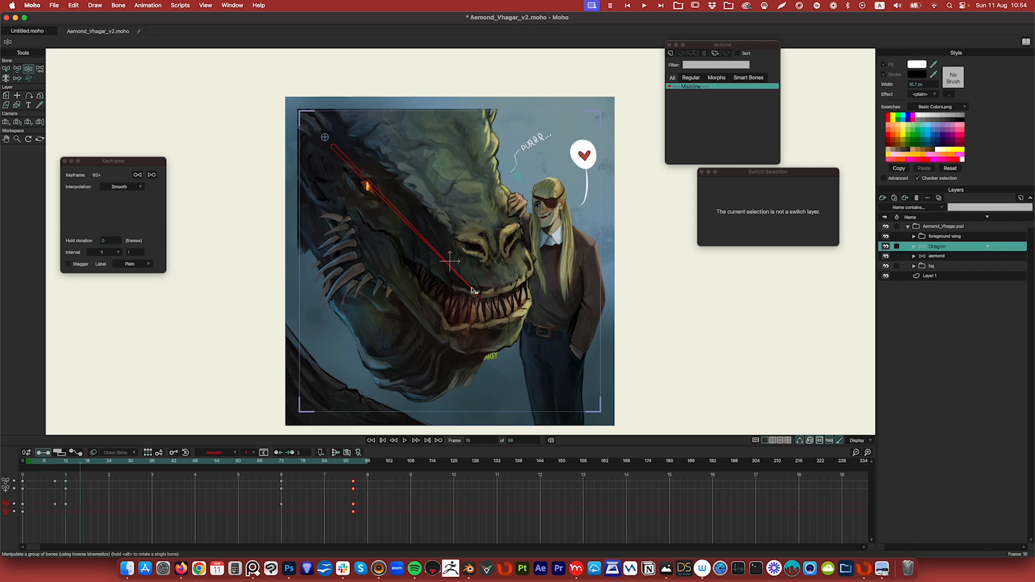
{"action": "mouse_move", "coordinate": [473, 291]}
{"action": "left_mouse_down"}
{"action": "mouse_move", "coordinate": [512, 294]}
{"action": "mouse_move", "coordinate": [485, 285]}
{"action": "left_mouse_up"}
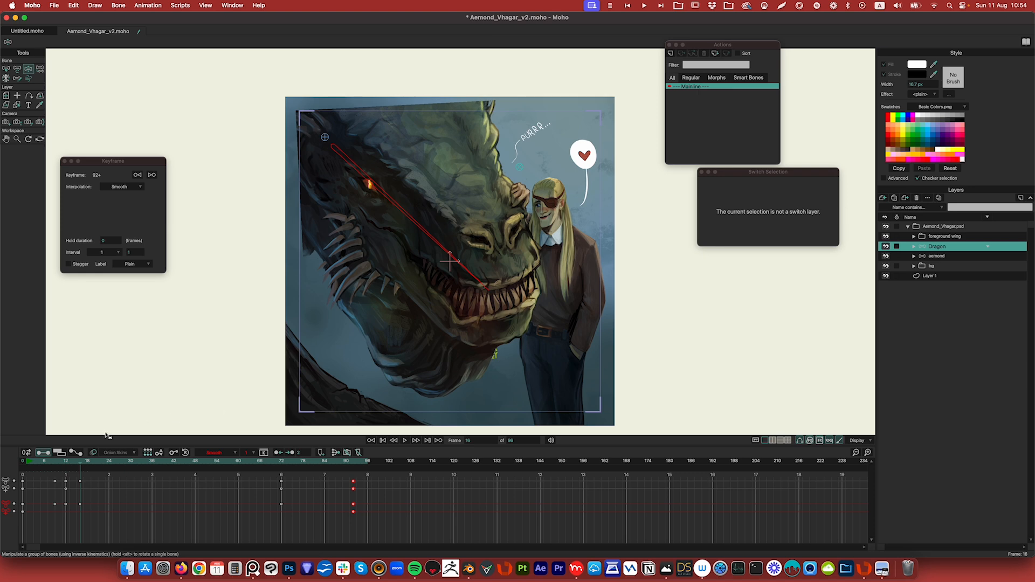
Step: Copy the head bone's frame 12 keyframe to frame 20 and play back the nod
{"action": "mouse_move", "coordinate": [82, 467]}
{"action": "left_mouse_down"}
{"action": "mouse_move", "coordinate": [119, 463]}
{"action": "mouse_move", "coordinate": [66, 465]}
{"action": "left_mouse_up"}
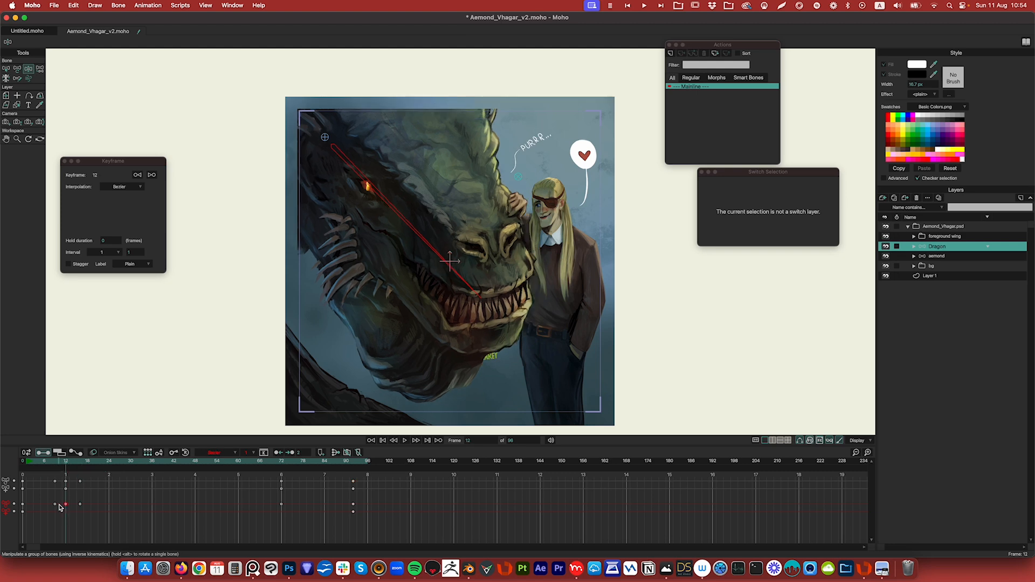
{"action": "left_click_drag", "start_coordinate": [71, 465], "coordinate": [97, 466]}
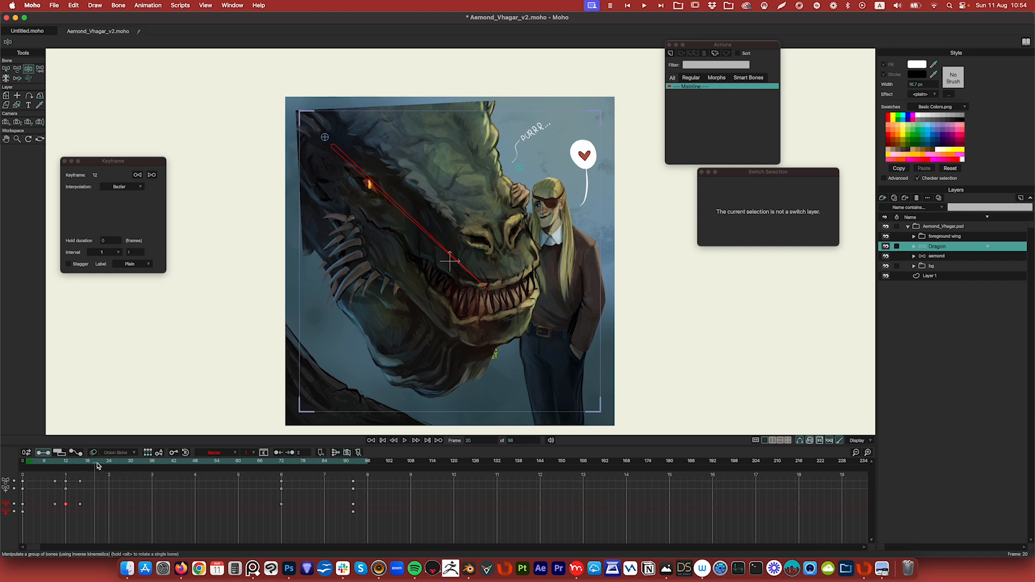
{"action": "key", "text": "super+v"}
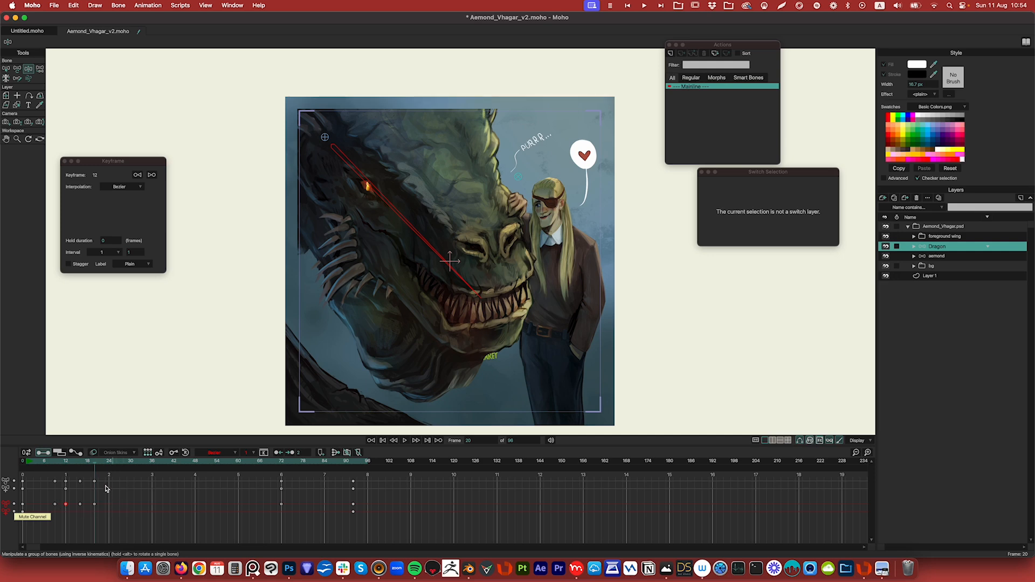
{"action": "mouse_move", "coordinate": [95, 466]}
{"action": "left_mouse_down"}
{"action": "mouse_move", "coordinate": [76, 464]}
{"action": "mouse_move", "coordinate": [96, 465]}
{"action": "left_mouse_up"}
{"action": "key", "text": "space"}
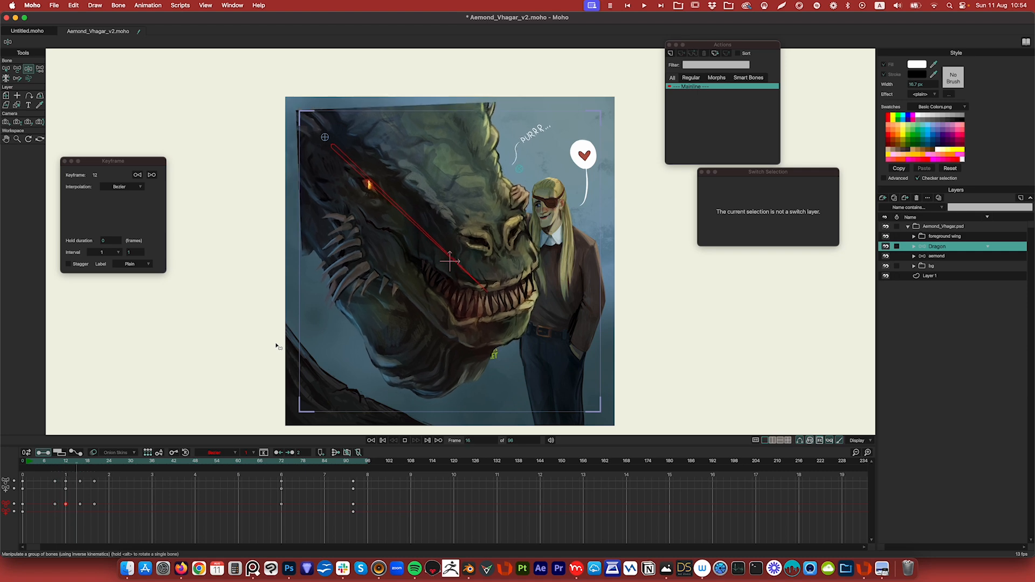
{"action": "key", "text": "space"}
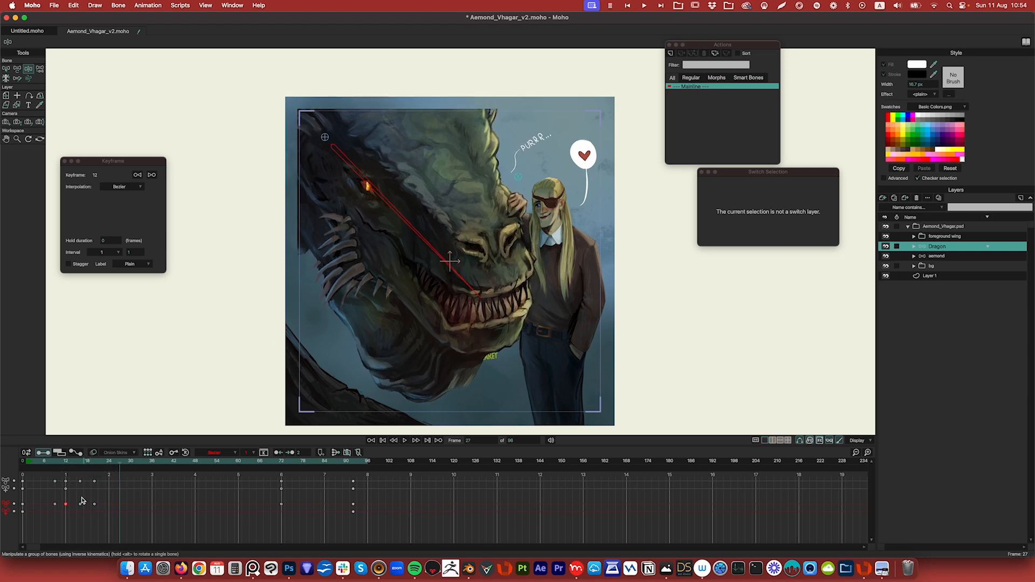
Step: Slow the dragon's nod by moving its frame 16 keyframes to frame 20 and its frame 20 keyframes to frame 30, and preview it
{"action": "left_click", "coordinate": [80, 504]}
{"action": "left_click", "coordinate": [94, 504], "text": "shift"}
{"action": "left_click_drag", "start_coordinate": [104, 504], "coordinate": [108, 506]}
{"action": "key", "text": "super+z"}
{"action": "left_click_drag", "start_coordinate": [122, 467], "coordinate": [94, 469]}
{"action": "left_click_drag", "start_coordinate": [101, 475], "coordinate": [131, 503]}
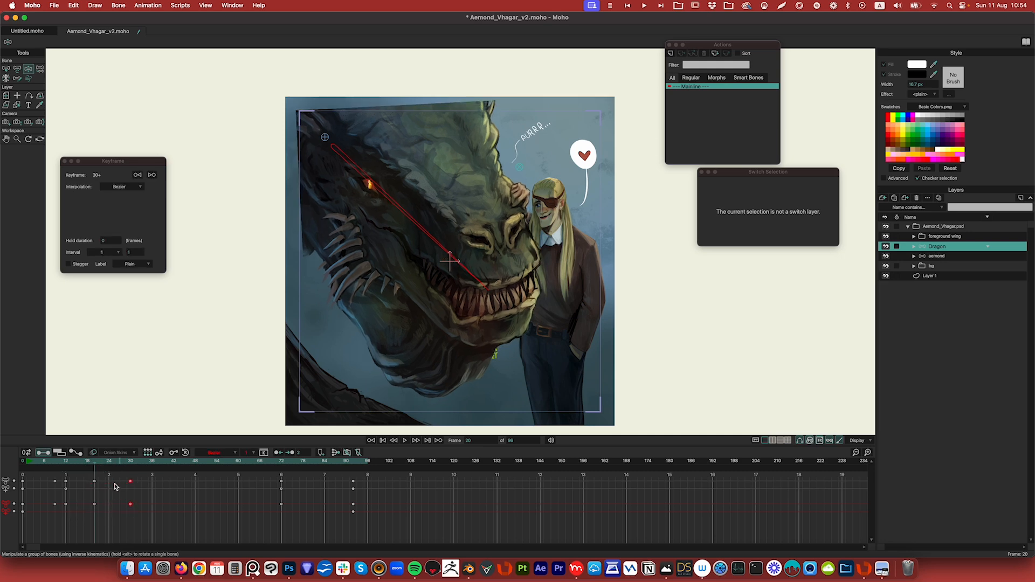
{"action": "left_click_drag", "start_coordinate": [92, 458], "coordinate": [53, 467]}
{"action": "key", "text": "space"}
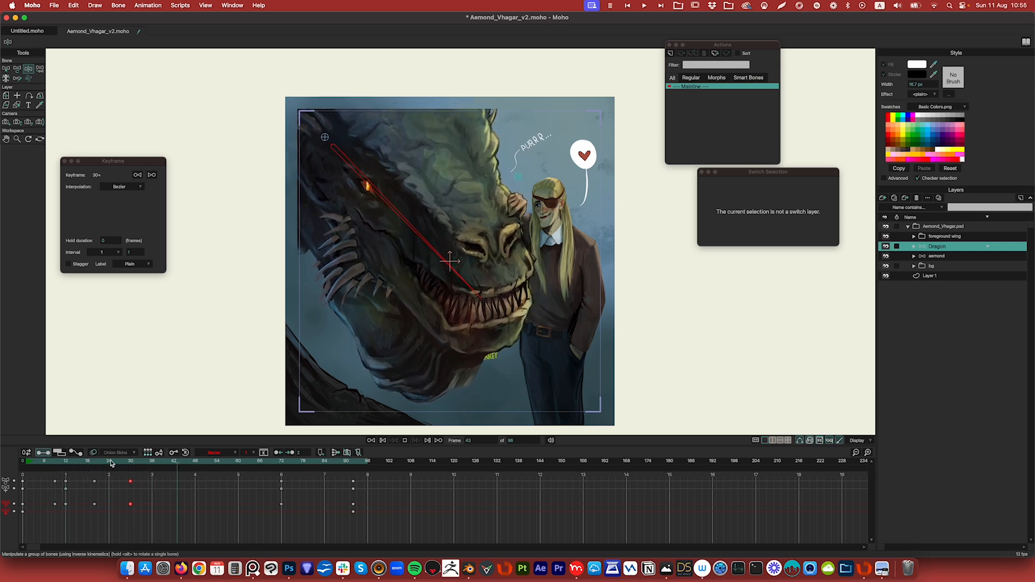
{"action": "left_click", "coordinate": [22, 462]}
{"action": "key", "text": "space"}
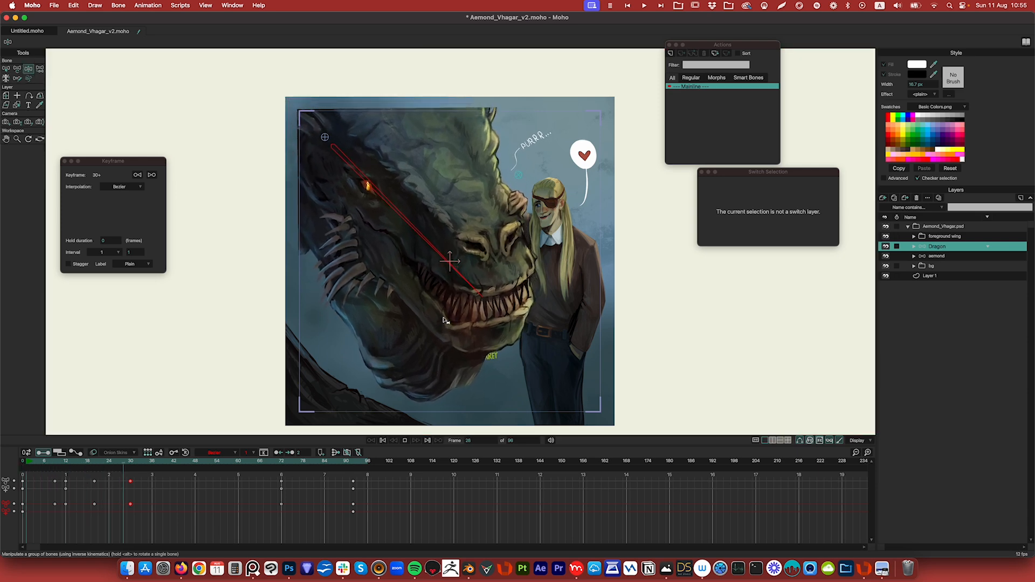
{"action": "key", "text": "space"}
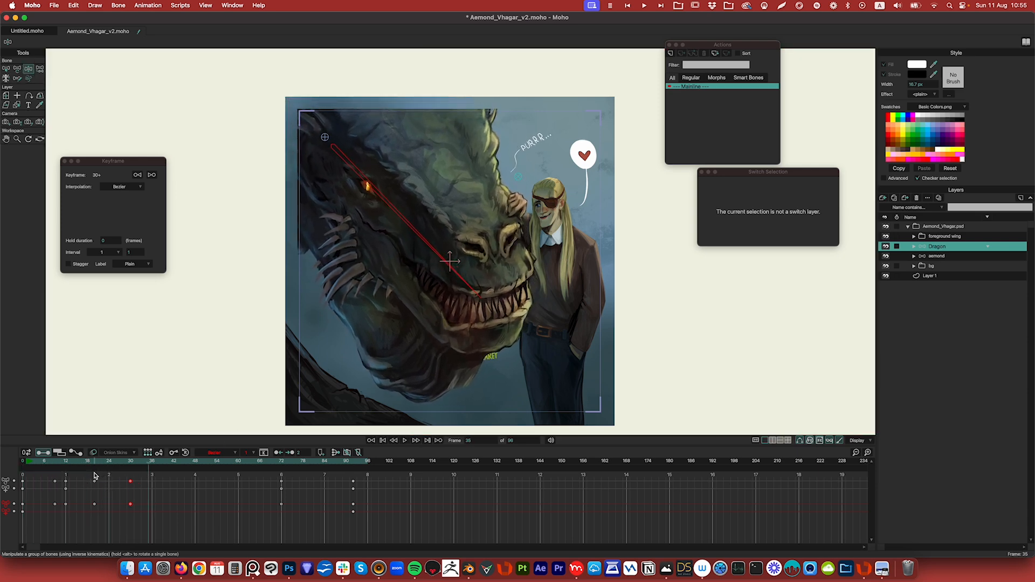
Step: Repeat the dragon's nod with copied head bone keyframes at frames 38, 48 and 60, and play back the animation
{"action": "left_click_drag", "start_coordinate": [94, 475], "coordinate": [135, 517]}
{"action": "left_click_drag", "start_coordinate": [152, 467], "coordinate": [170, 515]}
{"action": "left_click_drag", "start_coordinate": [194, 468], "coordinate": [23, 472]}
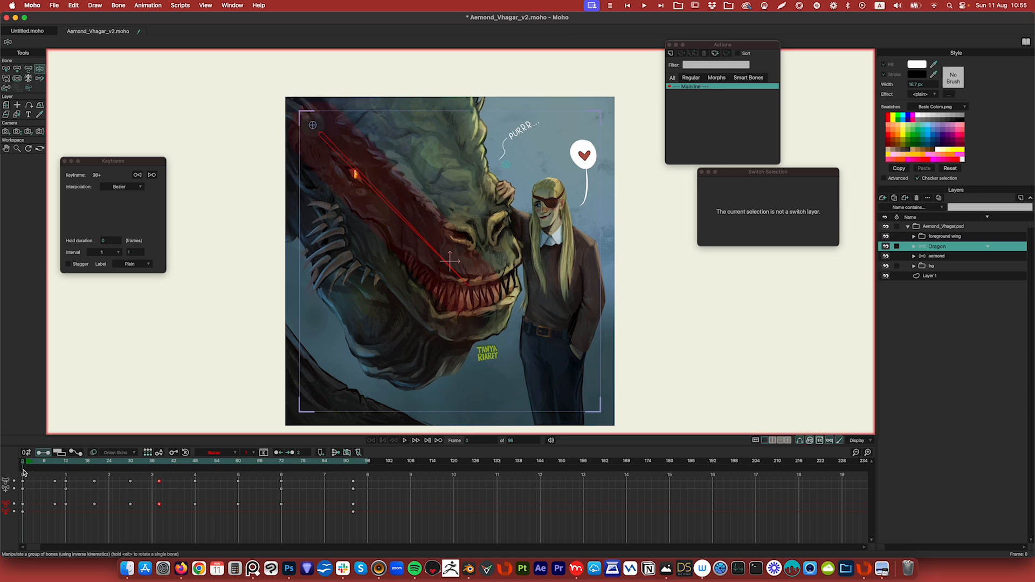
{"action": "left_click", "coordinate": [408, 441]}
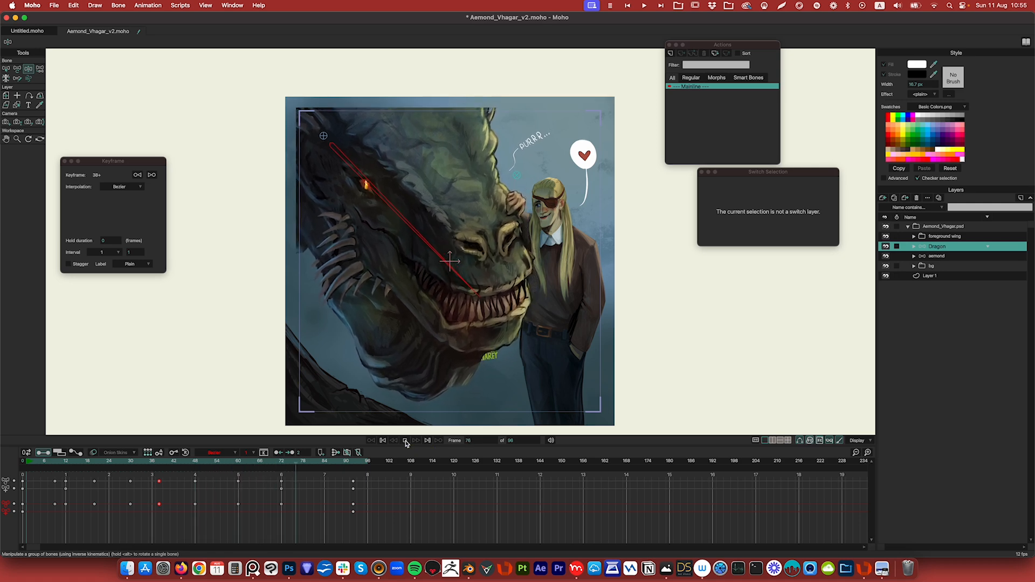
{"action": "left_click", "coordinate": [405, 441]}
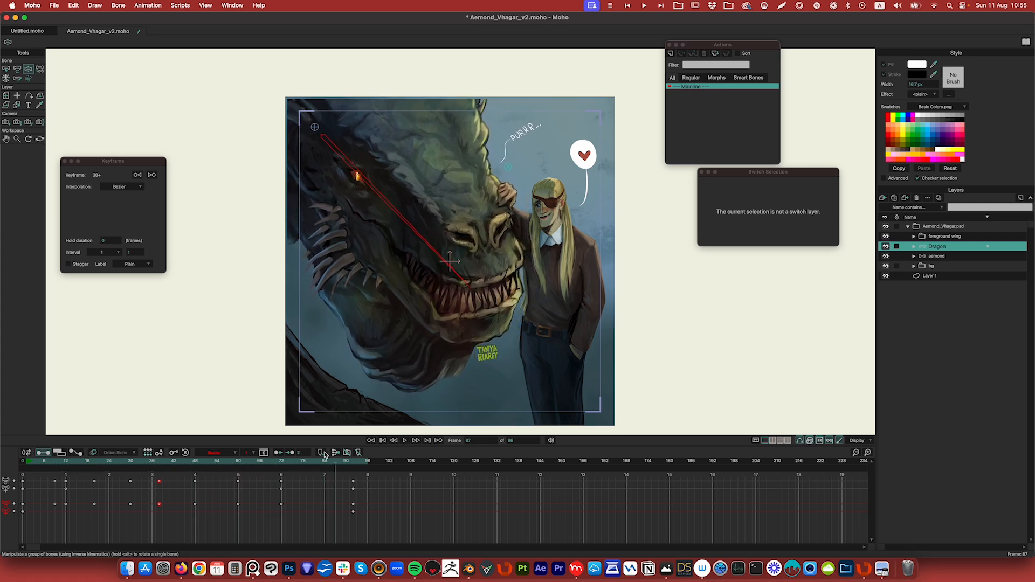
{"action": "left_click", "coordinate": [23, 462]}
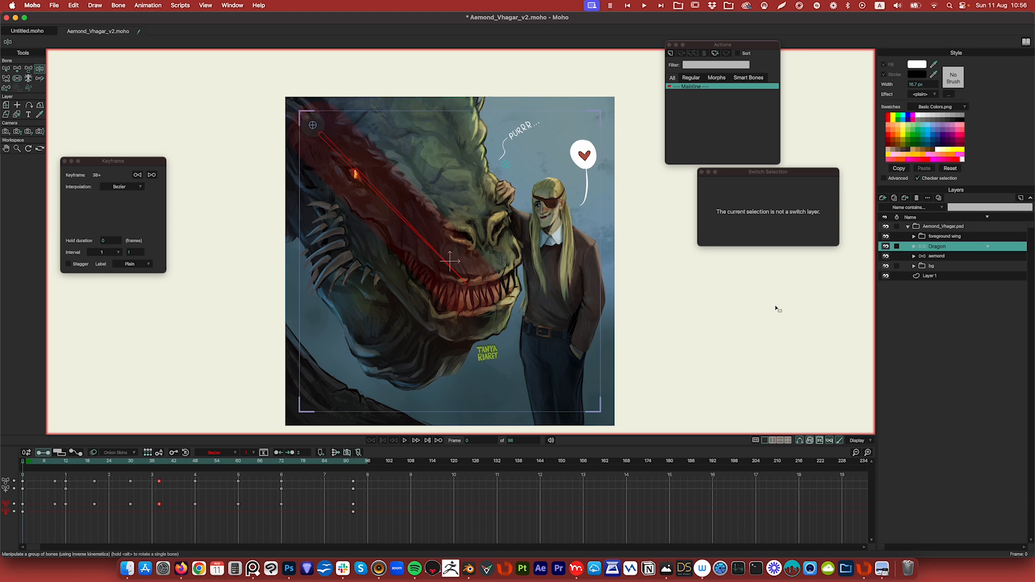
Step: On the aemond layer, lean the torso bone away from the dragon at frame 9 and ease it partly back at frame 12
{"action": "left_click", "coordinate": [938, 257]}
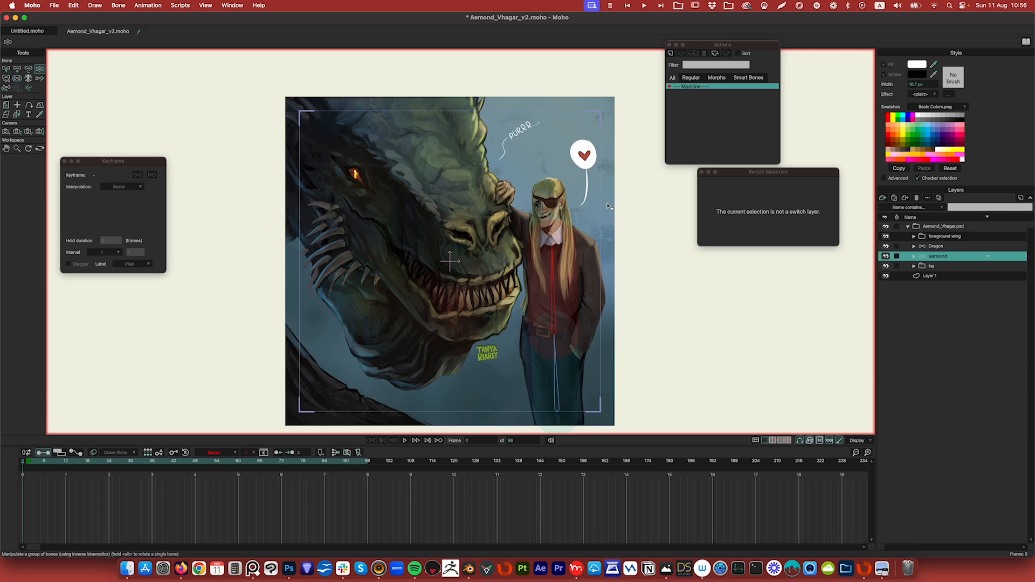
{"action": "left_click_drag", "start_coordinate": [23, 467], "coordinate": [55, 467]}
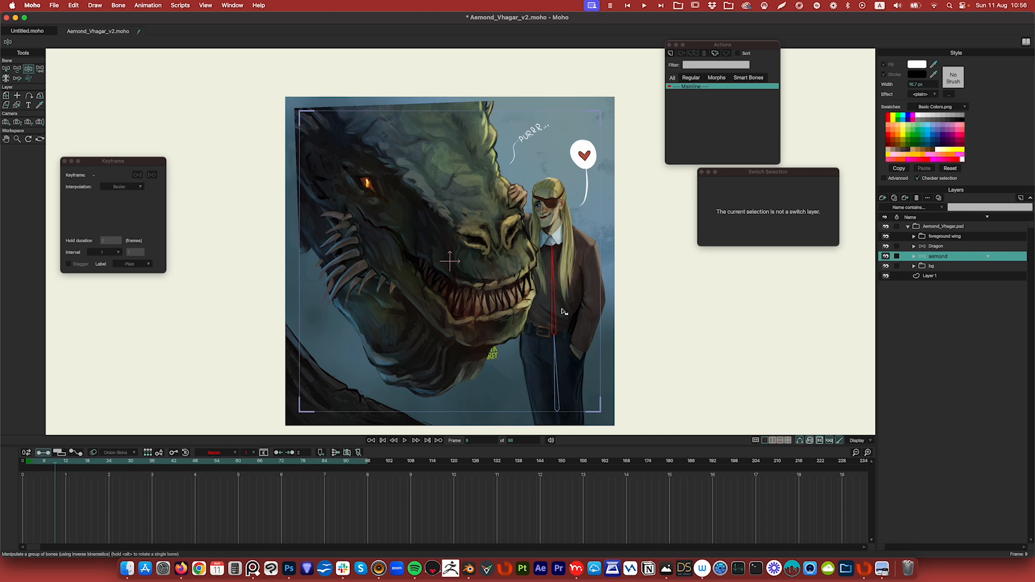
{"action": "left_click_drag", "start_coordinate": [555, 306], "coordinate": [563, 307]}
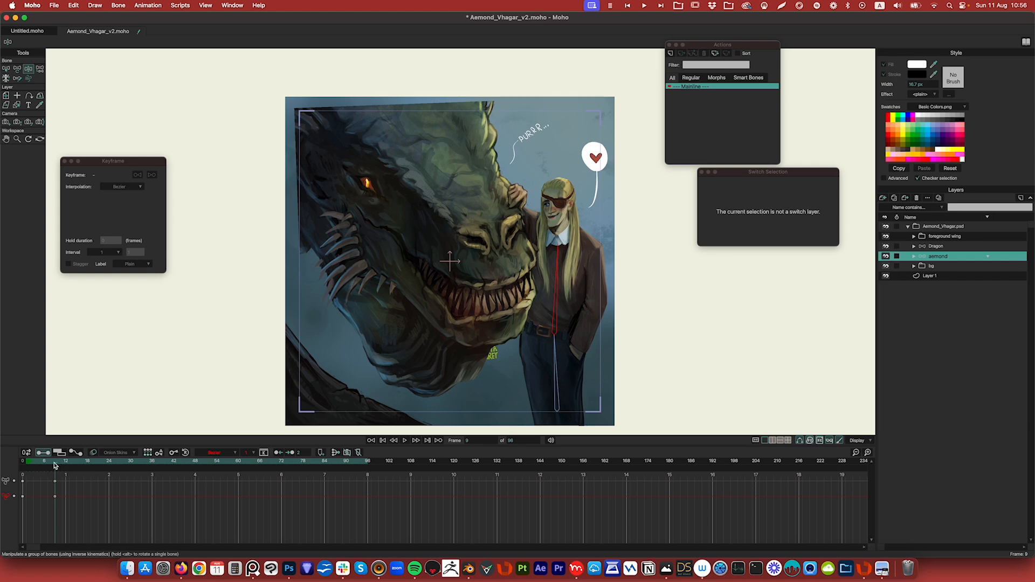
{"action": "mouse_move", "coordinate": [54, 466]}
{"action": "left_mouse_down"}
{"action": "mouse_move", "coordinate": [31, 465]}
{"action": "mouse_move", "coordinate": [63, 465]}
{"action": "mouse_move", "coordinate": [22, 463]}
{"action": "mouse_move", "coordinate": [66, 466]}
{"action": "left_mouse_up"}
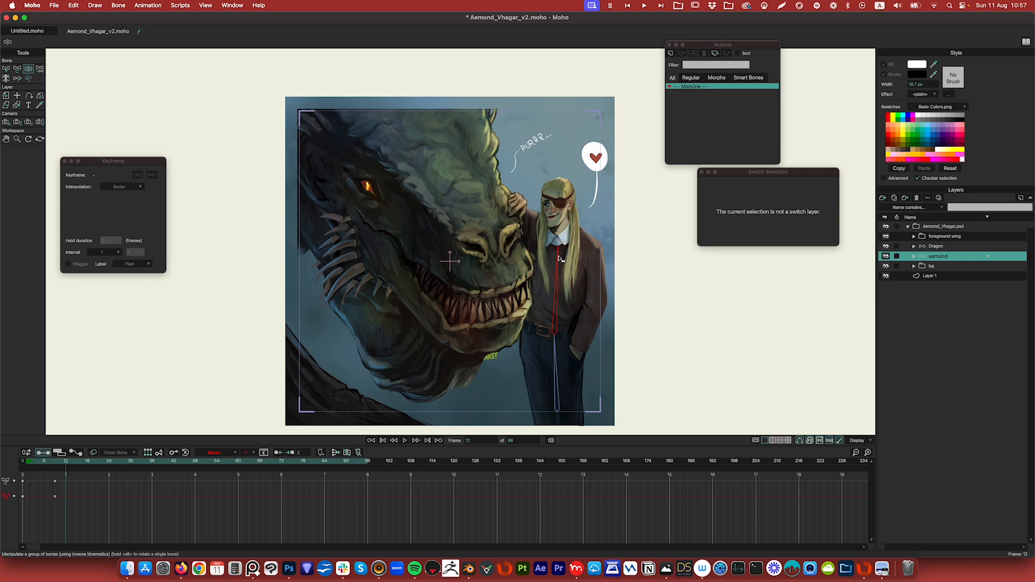
{"action": "left_click_drag", "start_coordinate": [559, 259], "coordinate": [557, 260]}
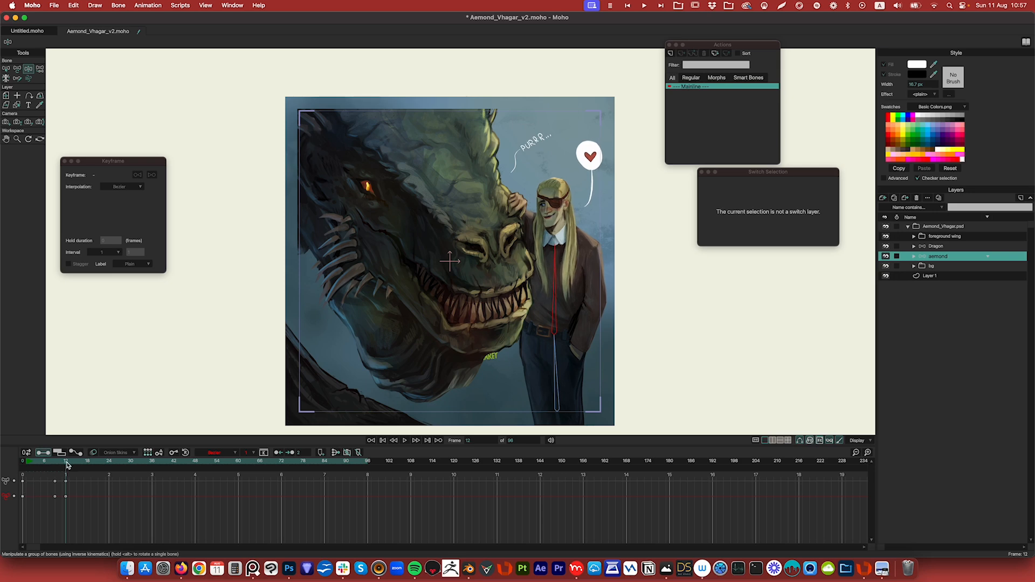
Step: Repeat aemond's torso lean by copying the bone's frame 9 keyframe to frame 20 and its frame 12 keyframe to frame 30
{"action": "mouse_move", "coordinate": [66, 465]}
{"action": "left_mouse_down"}
{"action": "mouse_move", "coordinate": [54, 465]}
{"action": "mouse_move", "coordinate": [81, 465]}
{"action": "mouse_move", "coordinate": [66, 466]}
{"action": "mouse_move", "coordinate": [62, 505]}
{"action": "left_mouse_up"}
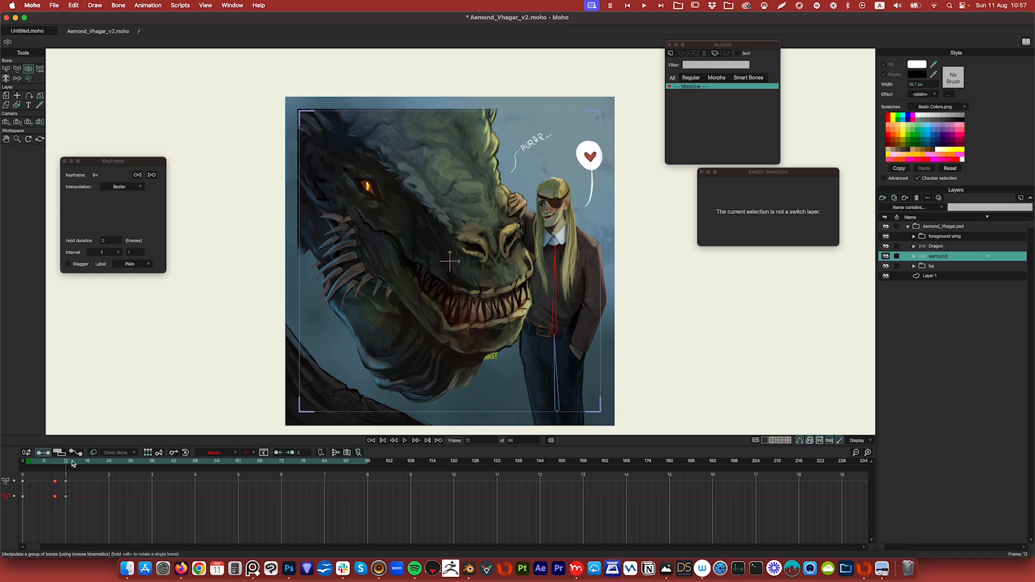
{"action": "left_click_drag", "start_coordinate": [67, 465], "coordinate": [96, 463]}
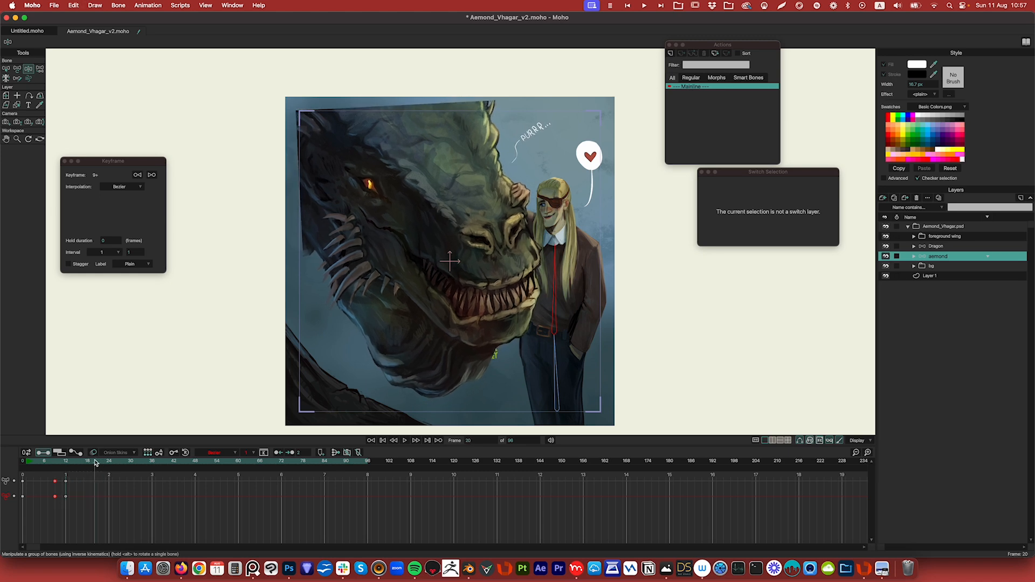
{"action": "key", "text": "super+v"}
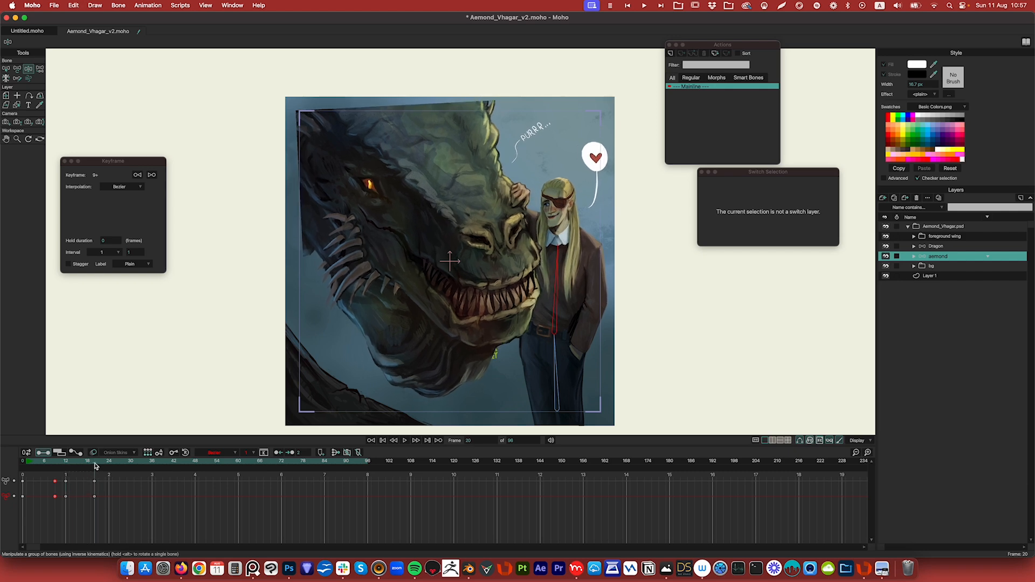
{"action": "left_click_drag", "start_coordinate": [97, 467], "coordinate": [138, 466]}
{"action": "left_click_drag", "start_coordinate": [61, 475], "coordinate": [69, 506]}
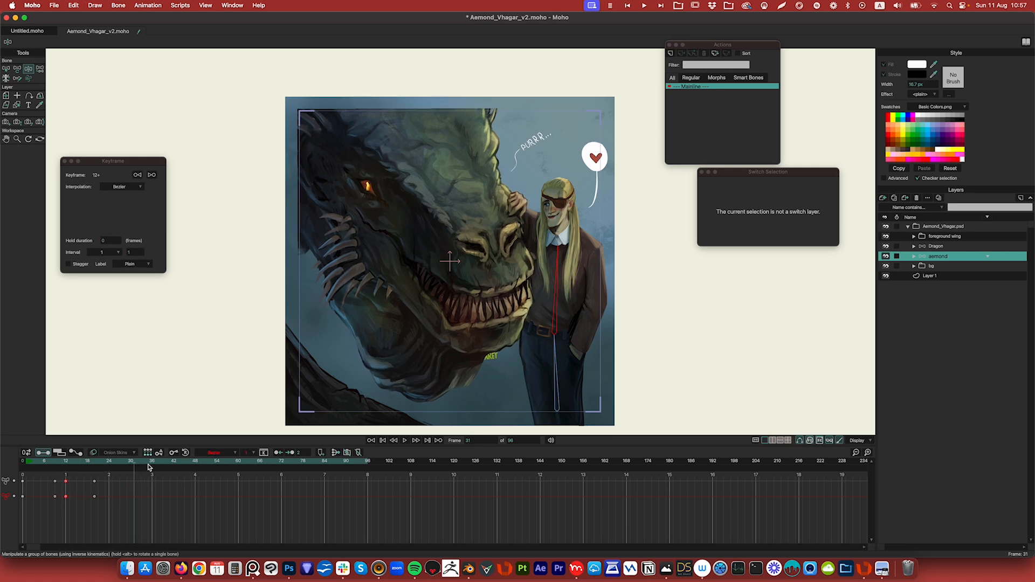
{"action": "mouse_move", "coordinate": [135, 467]}
{"action": "left_mouse_down"}
{"action": "mouse_move", "coordinate": [110, 468]}
{"action": "mouse_move", "coordinate": [149, 467]}
{"action": "left_mouse_up"}
{"action": "key", "text": "super+v"}
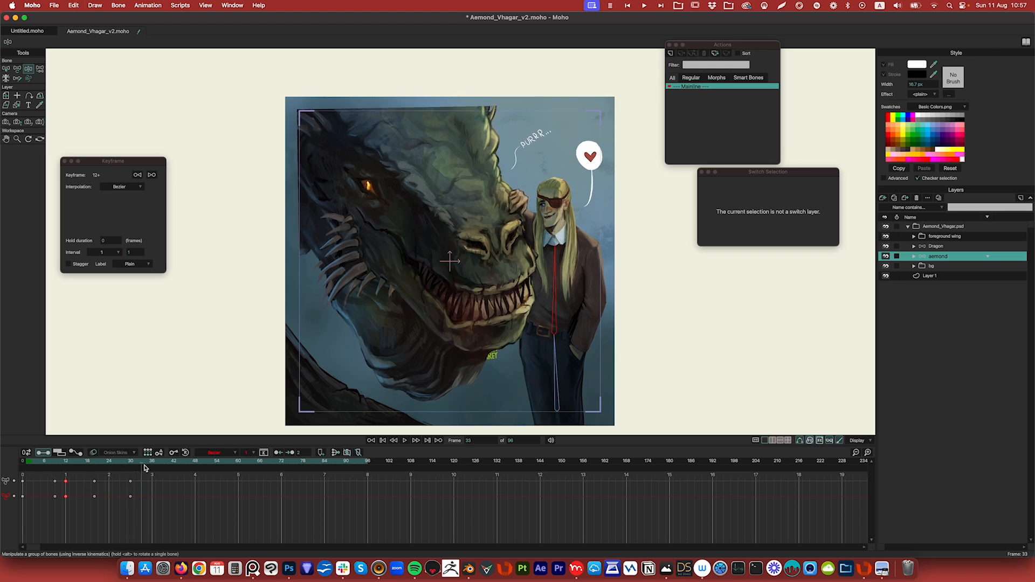
Step: Continue aemond's sway by copying the torso keyframe at frame 20 to frame 38 and the one at frame 30 to frame 49
{"action": "left_click", "coordinate": [94, 481]}
{"action": "key", "text": "super+c"}
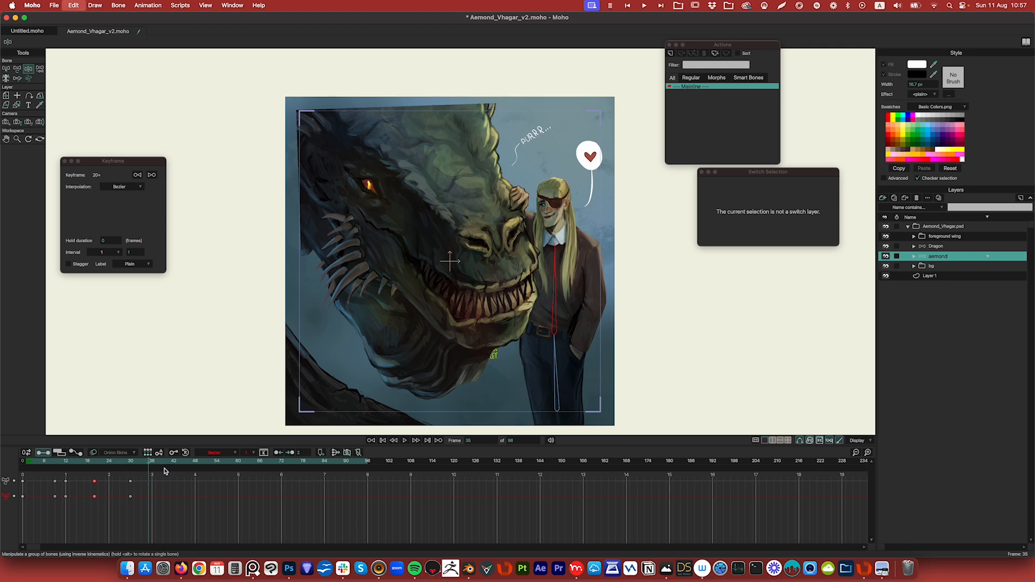
{"action": "left_click_drag", "start_coordinate": [149, 466], "coordinate": [162, 467]}
{"action": "key", "text": "super+v"}
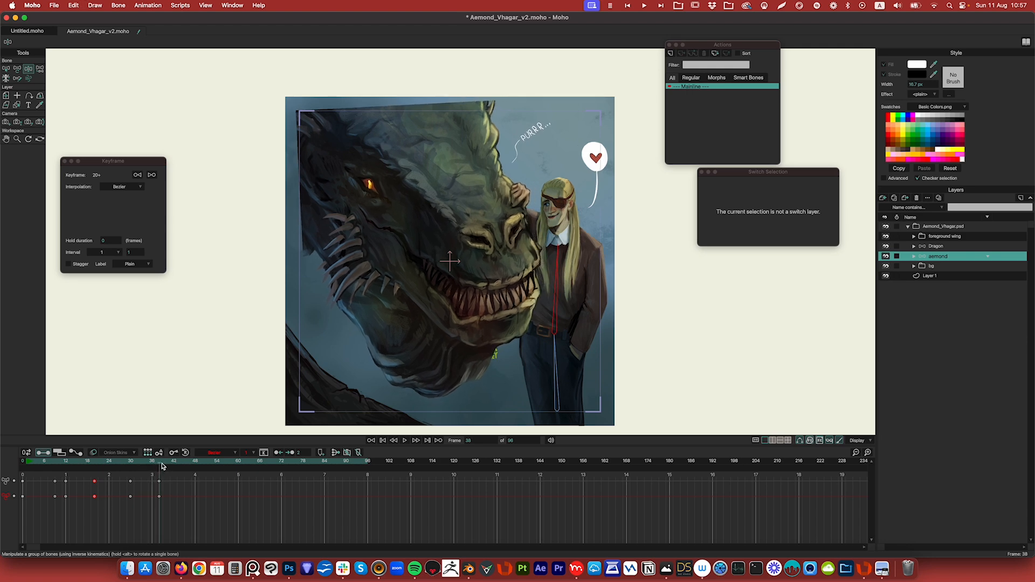
{"action": "left_click", "coordinate": [131, 481]}
{"action": "left_click_drag", "start_coordinate": [161, 467], "coordinate": [178, 504]}
{"action": "key", "text": "super+v"}
Step: Paste copied torso bone keyframes at frames 60 and 73 to extend aemond's sway
{"action": "left_click_drag", "start_coordinate": [226, 465], "coordinate": [208, 511]}
{"action": "key", "text": "super+v"}
{"action": "left_click_drag", "start_coordinate": [239, 465], "coordinate": [287, 467]}
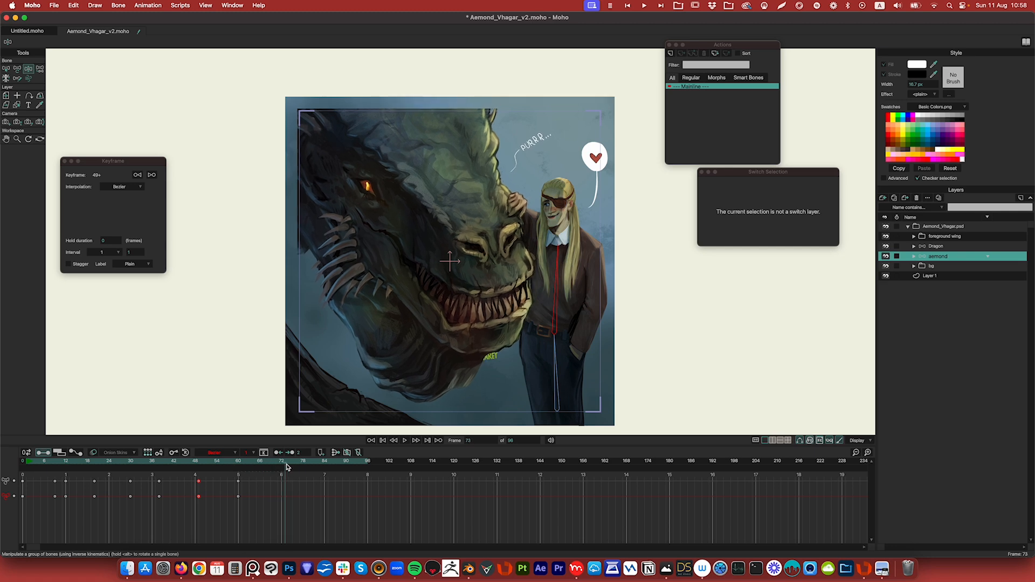
{"action": "key", "text": "super+v"}
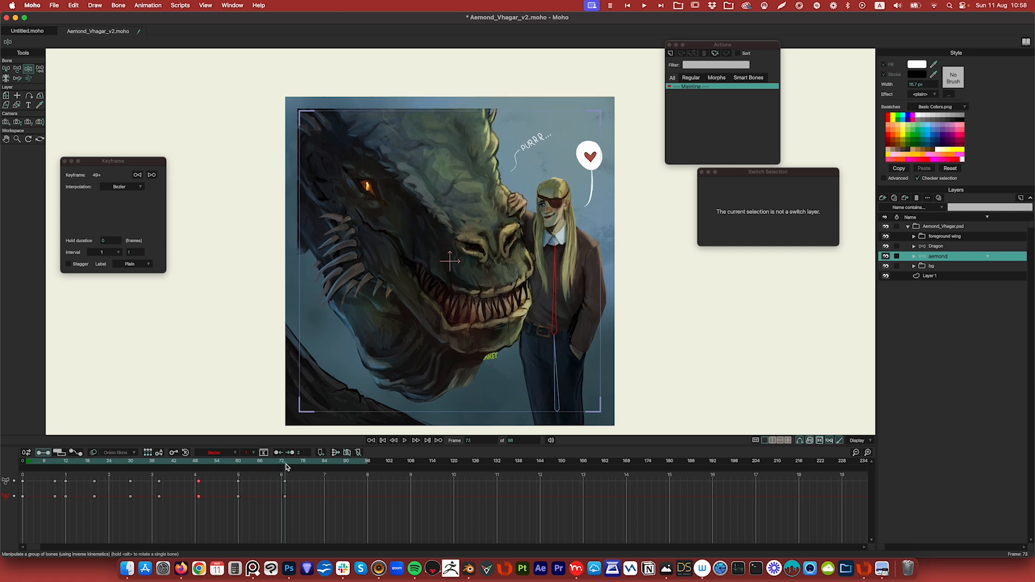
Step: Return aemond to the starting pose by copying the frame 0 keyframe to frame 90, and play back the animation
{"action": "left_click", "coordinate": [289, 467]}
{"action": "left_click_drag", "start_coordinate": [291, 467], "coordinate": [365, 467]}
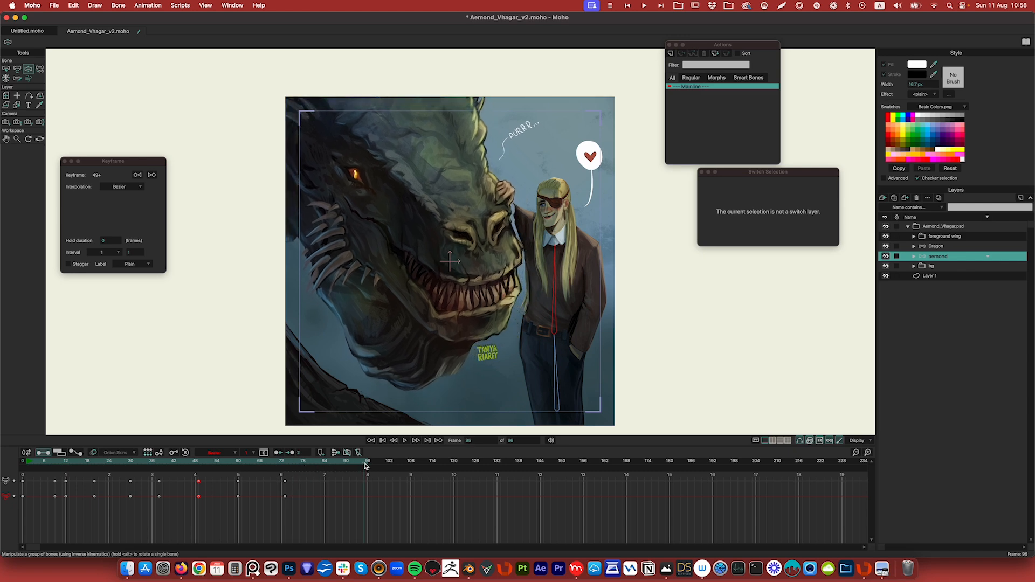
{"action": "left_click", "coordinate": [23, 464]}
{"action": "left_click", "coordinate": [23, 482]}
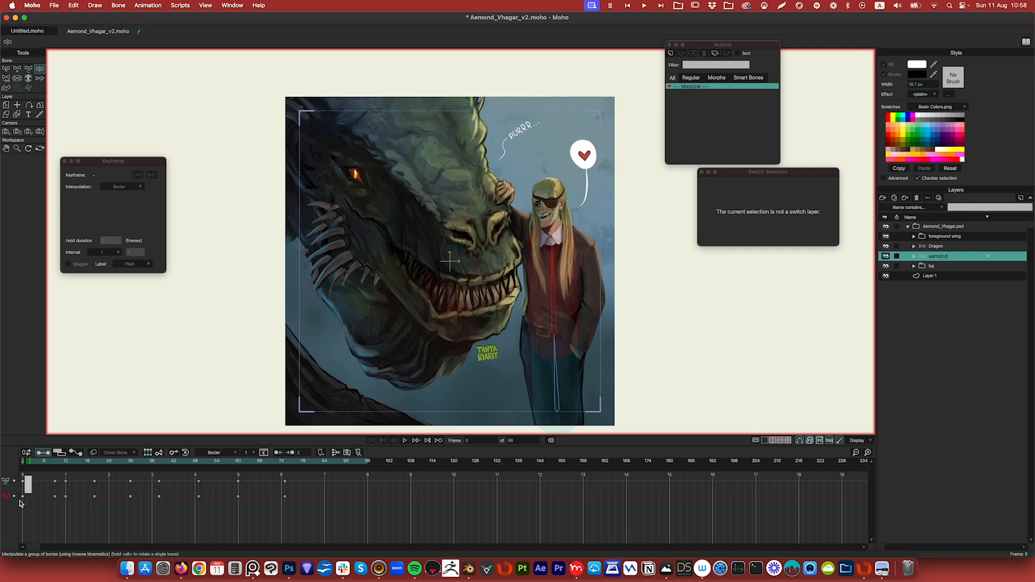
{"action": "left_click", "coordinate": [354, 465]}
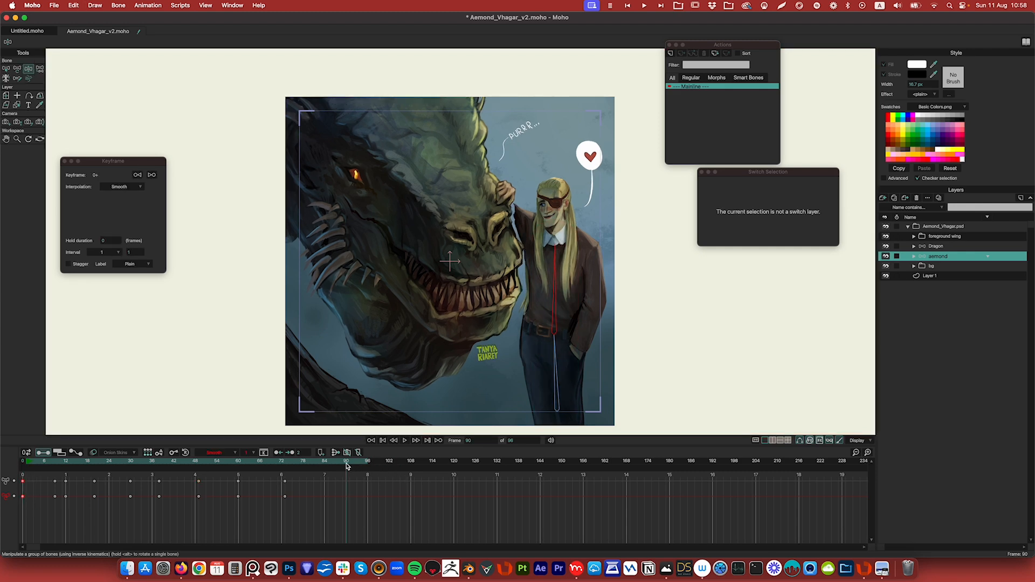
{"action": "left_click", "coordinate": [347, 465]}
{"action": "key", "text": "super+v"}
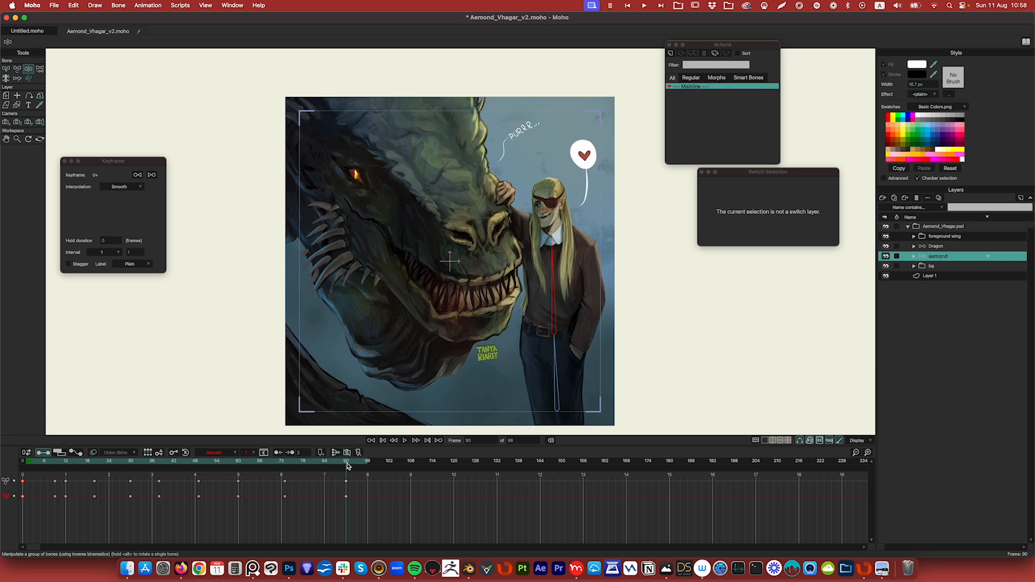
{"action": "left_click", "coordinate": [366, 465]}
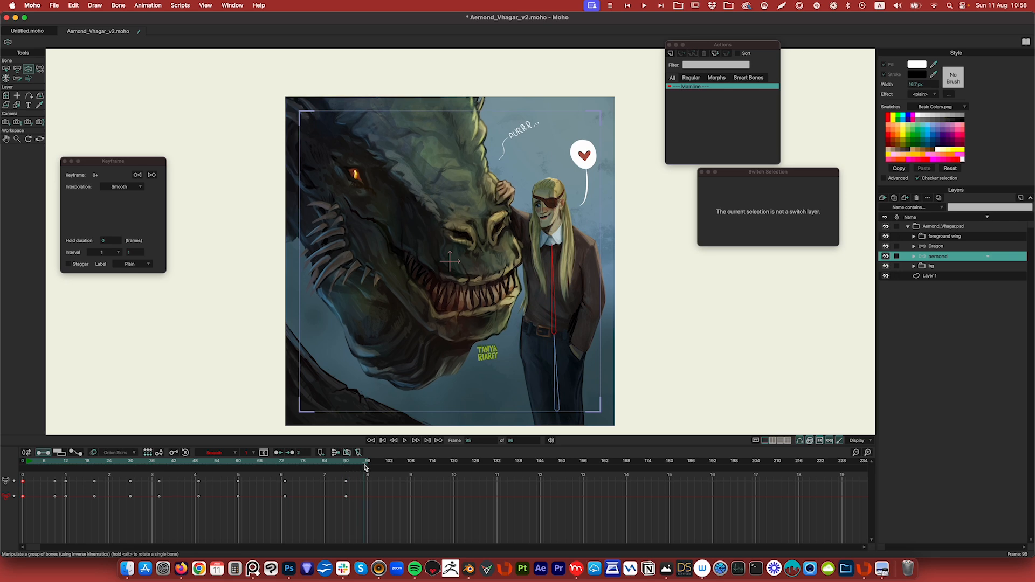
{"action": "left_click", "coordinate": [24, 466]}
{"action": "left_click_drag", "start_coordinate": [23, 466], "coordinate": [152, 459]}
{"action": "key", "text": "space"}
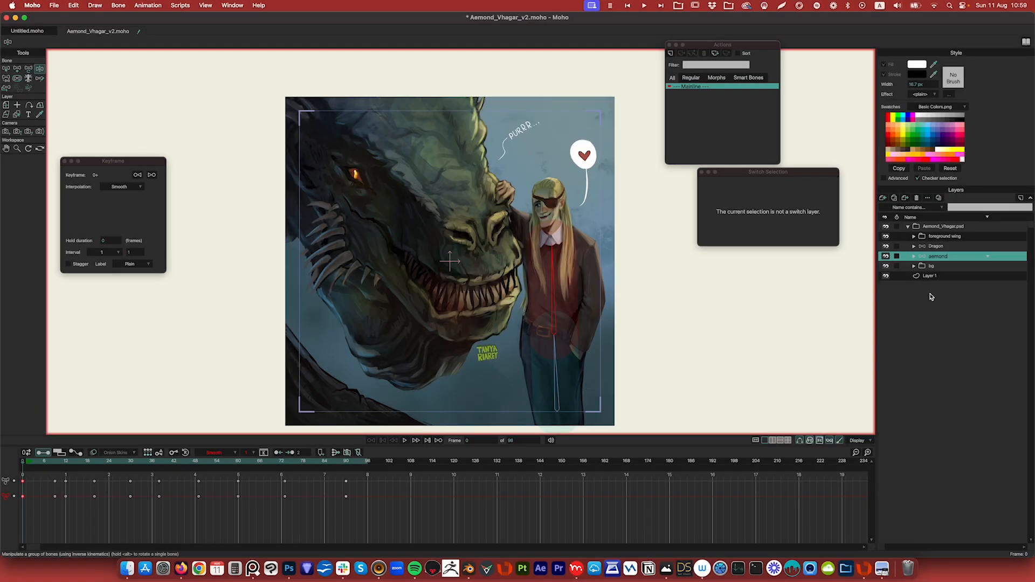
Step: At frame 36, shift the foreground wing layer about 0.1 to the right and 0.08 up
{"action": "left_click", "coordinate": [958, 238]}
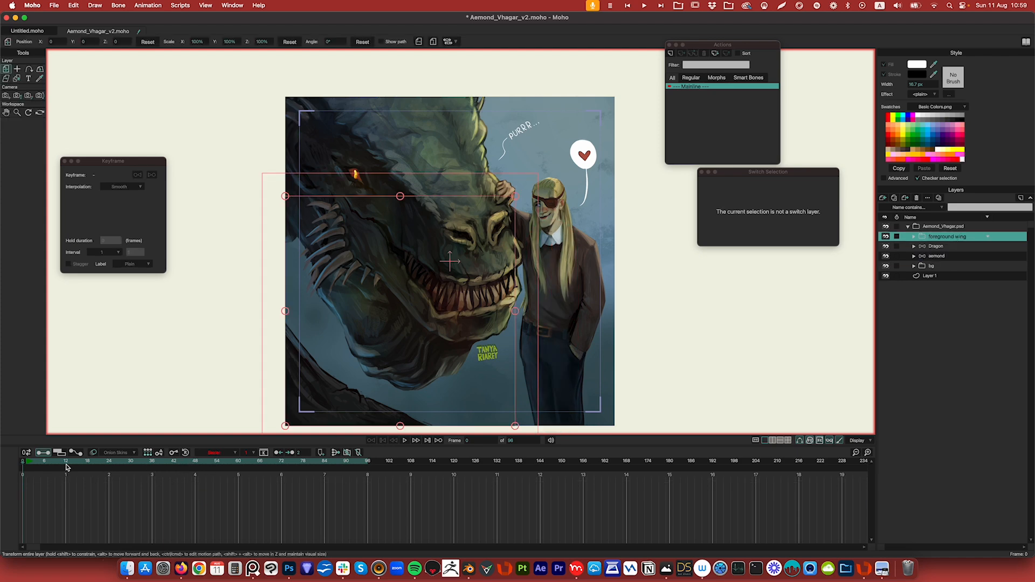
{"action": "left_click_drag", "start_coordinate": [25, 464], "coordinate": [27, 464]}
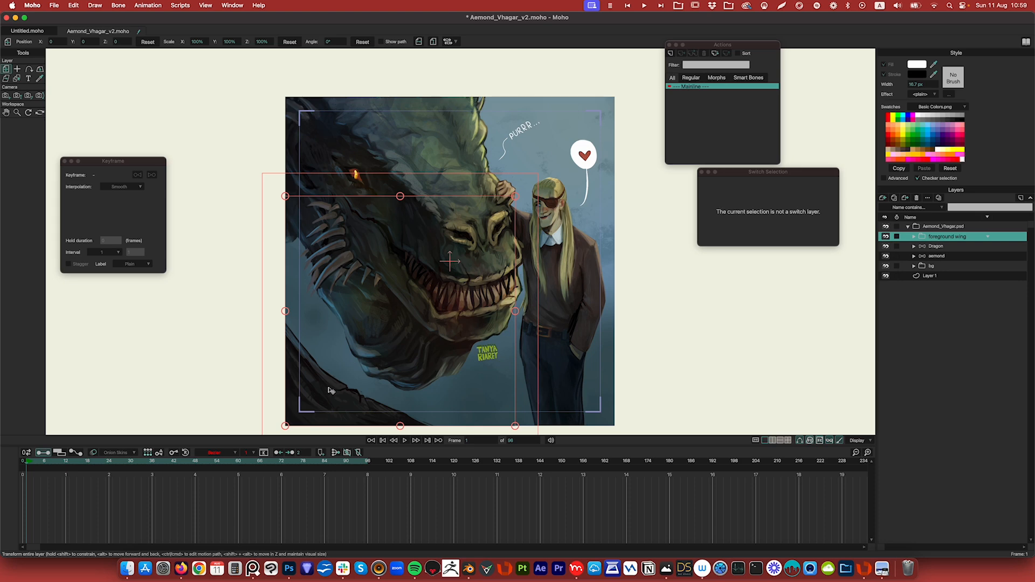
{"action": "left_click_drag", "start_coordinate": [26, 464], "coordinate": [155, 467]}
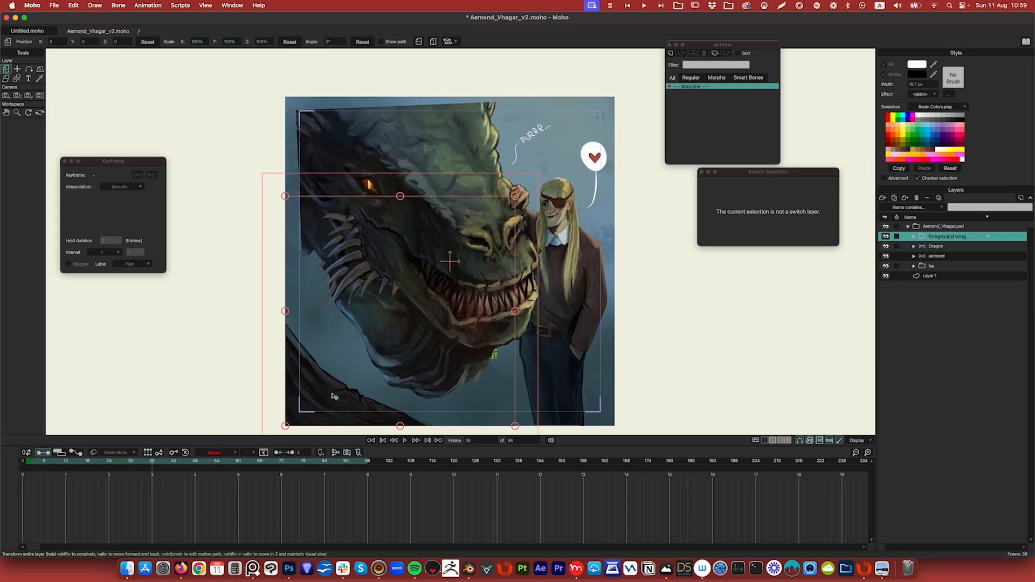
{"action": "left_click_drag", "start_coordinate": [332, 394], "coordinate": [342, 388]}
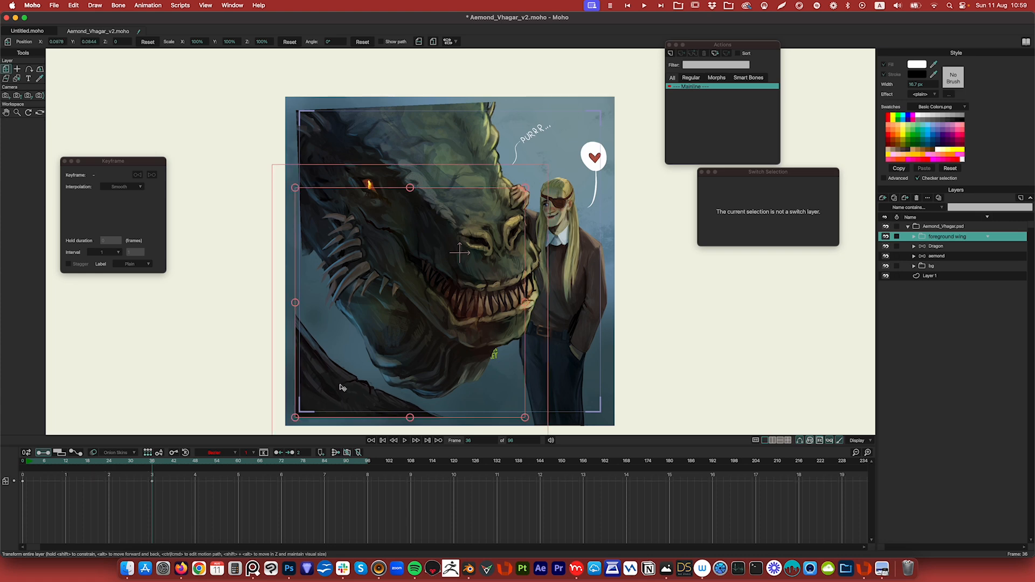
Step: Copy the foreground wing's frame 0 keyframe to frame 84 and play back the wing's movement
{"action": "left_click", "coordinate": [22, 482]}
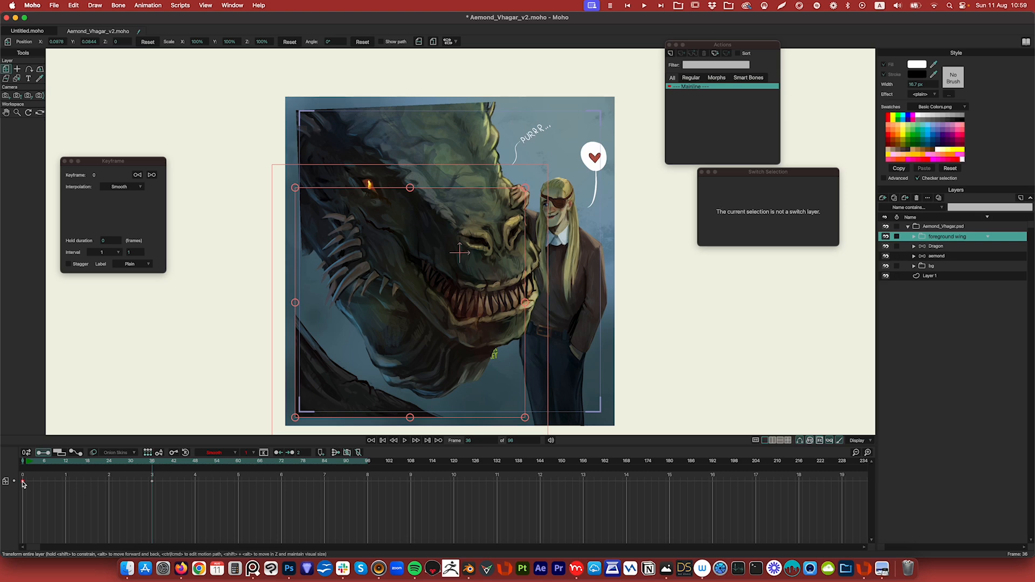
{"action": "key", "text": "super+c"}
{"action": "left_click", "coordinate": [327, 463]}
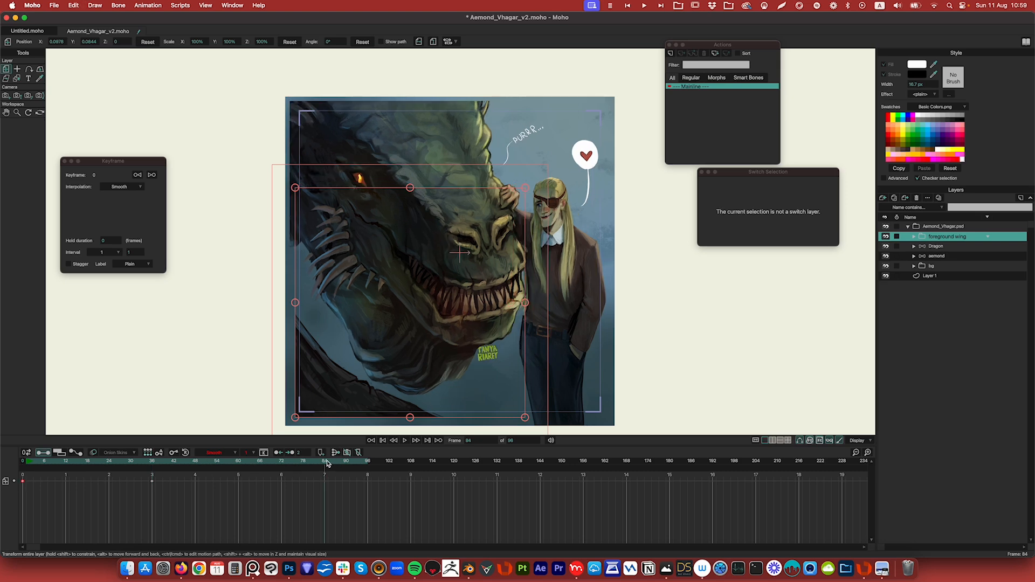
{"action": "key", "text": "super+v"}
{"action": "left_click_drag", "start_coordinate": [325, 464], "coordinate": [23, 468]}
{"action": "key", "text": "space"}
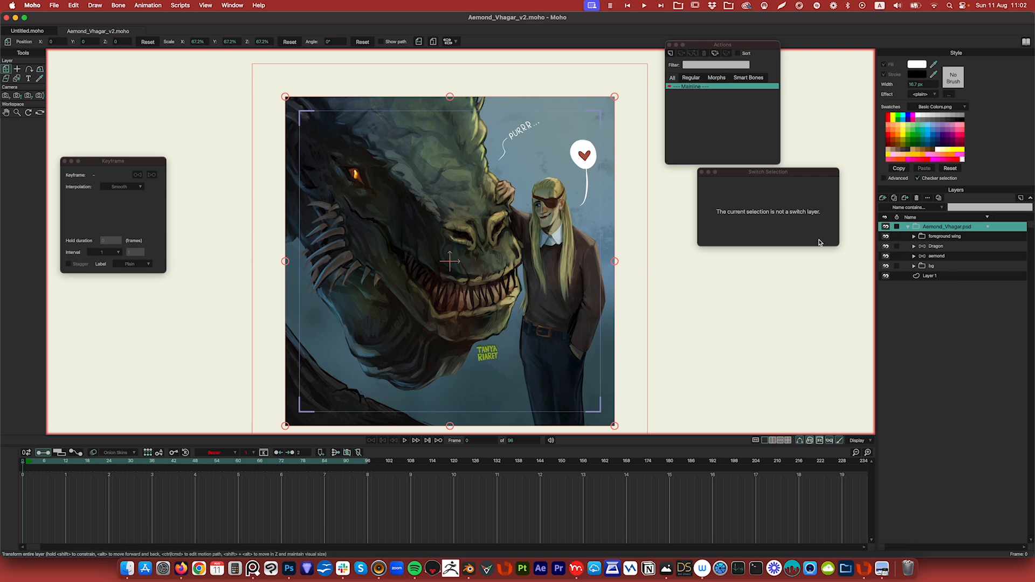
Step: On the Dragon's eyes switch layer, set the eyes to half at frame 11 and closed at frame 12
{"action": "left_click", "coordinate": [937, 246]}
{"action": "left_click", "coordinate": [913, 247]}
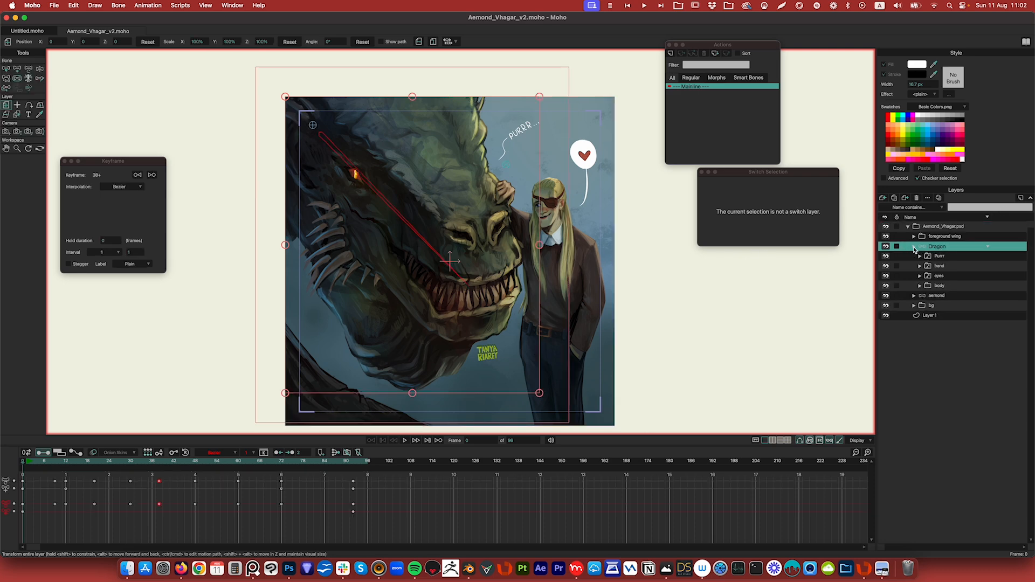
{"action": "left_click", "coordinate": [935, 277]}
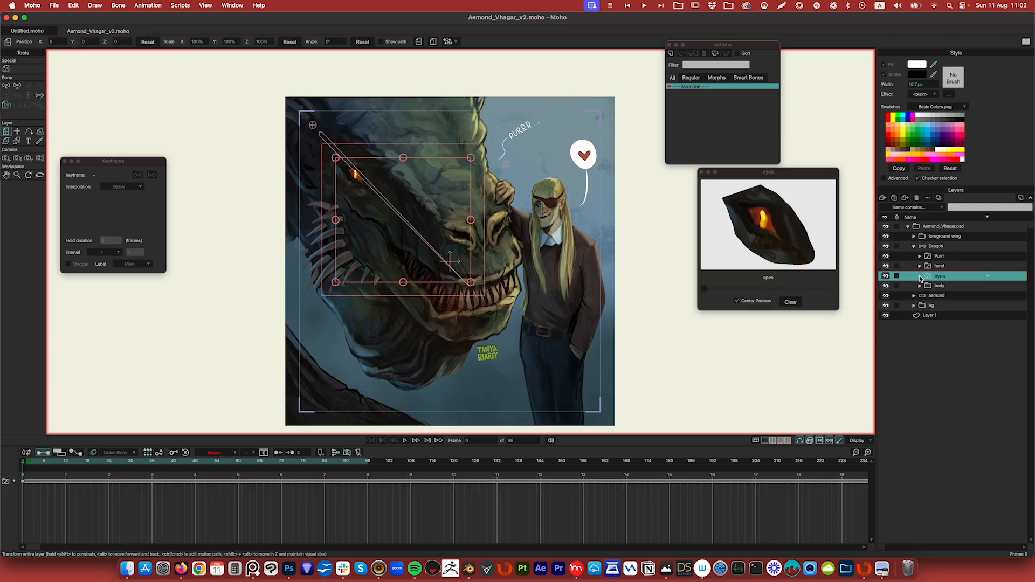
{"action": "left_click", "coordinate": [920, 276]}
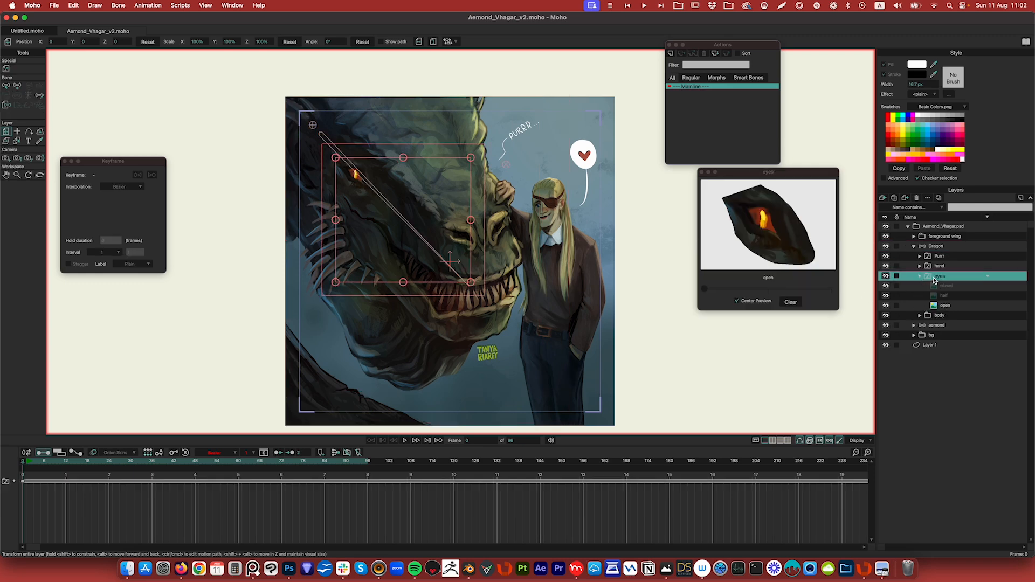
{"action": "left_click_drag", "start_coordinate": [797, 175], "coordinate": [791, 178]}
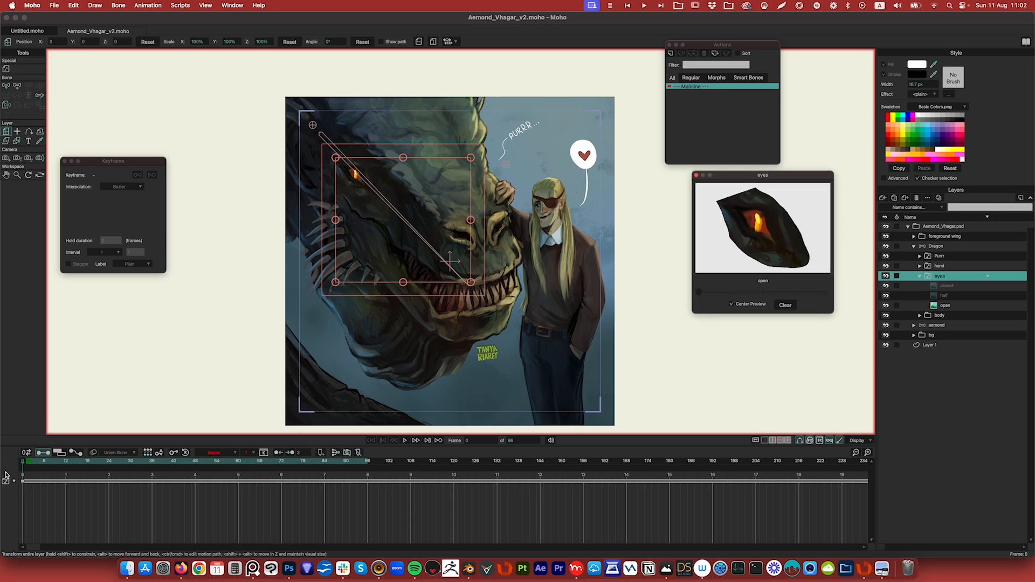
{"action": "left_click_drag", "start_coordinate": [24, 464], "coordinate": [65, 464]}
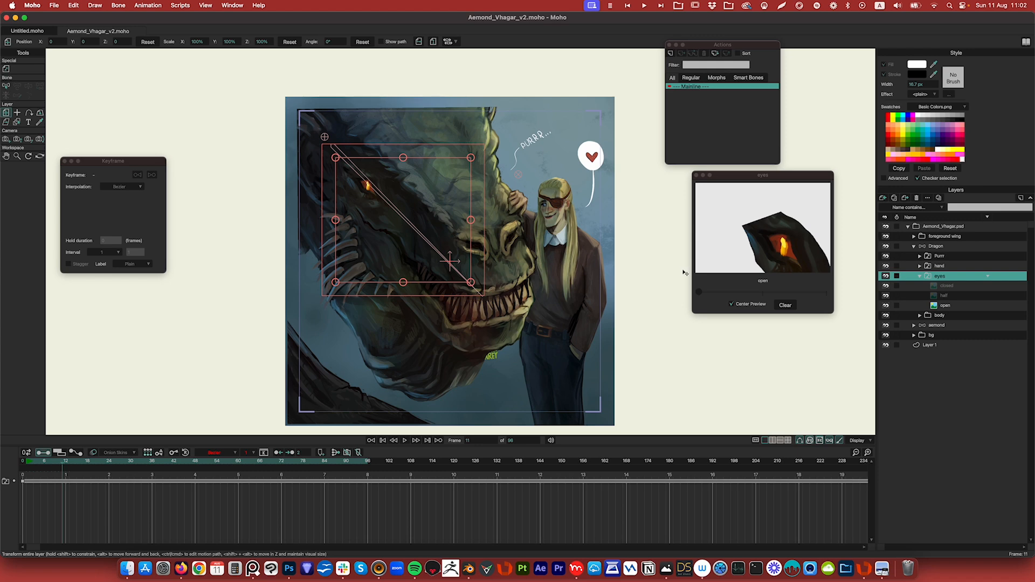
{"action": "left_click_drag", "start_coordinate": [705, 294], "coordinate": [743, 291]}
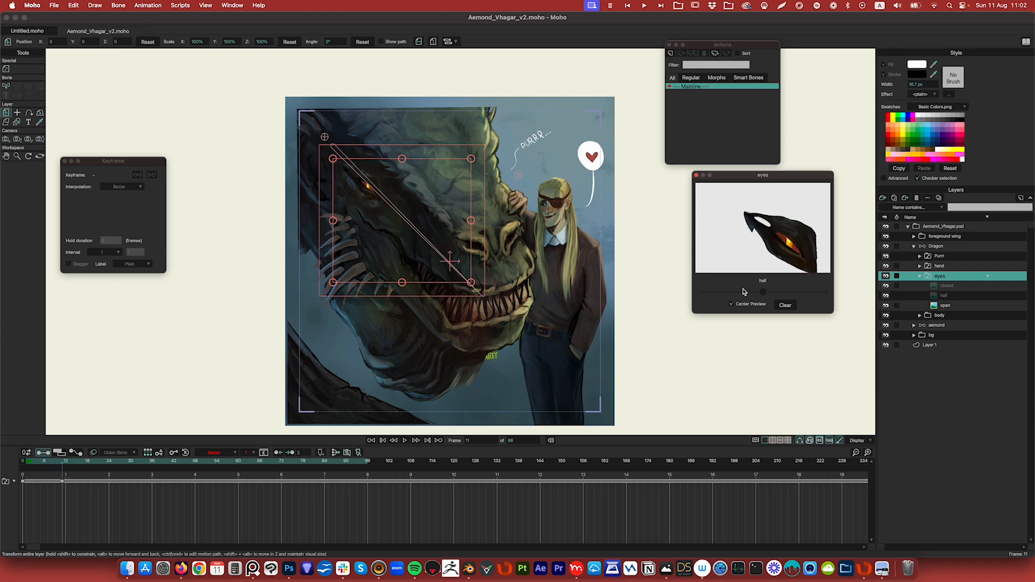
{"action": "left_click", "coordinate": [62, 466]}
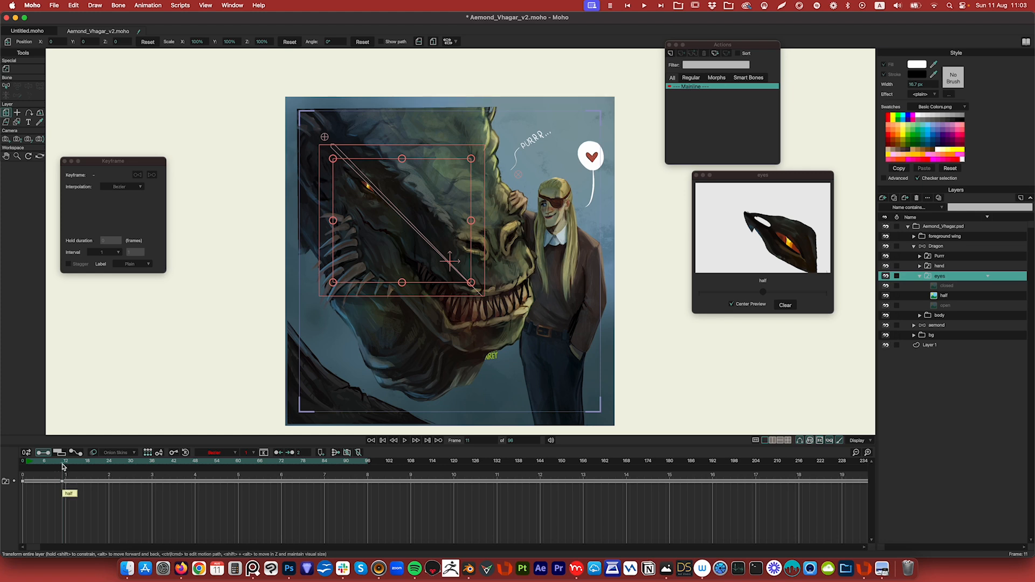
{"action": "left_click_drag", "start_coordinate": [65, 464], "coordinate": [67, 466]}
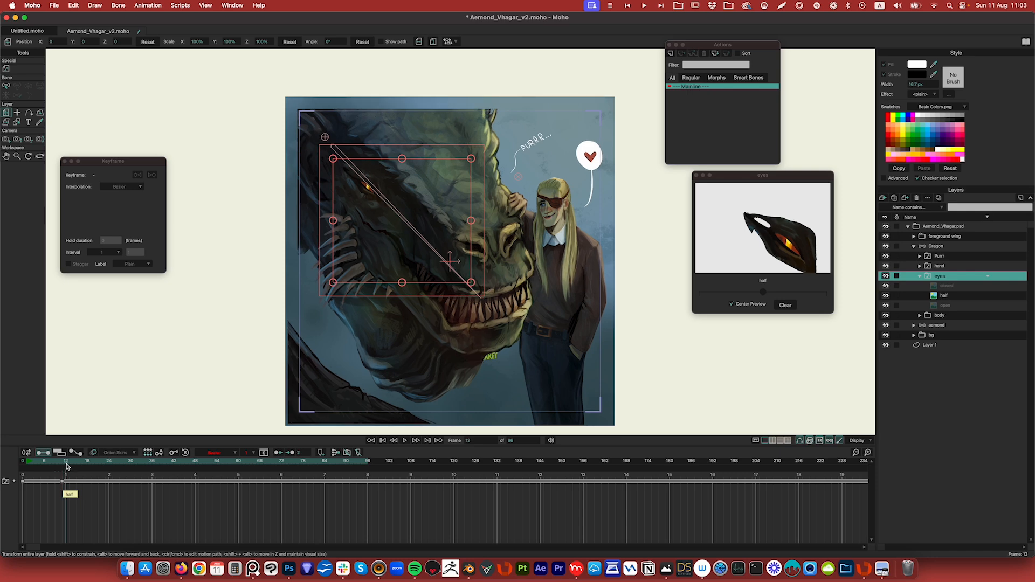
{"action": "left_click_drag", "start_coordinate": [763, 292], "coordinate": [826, 292]}
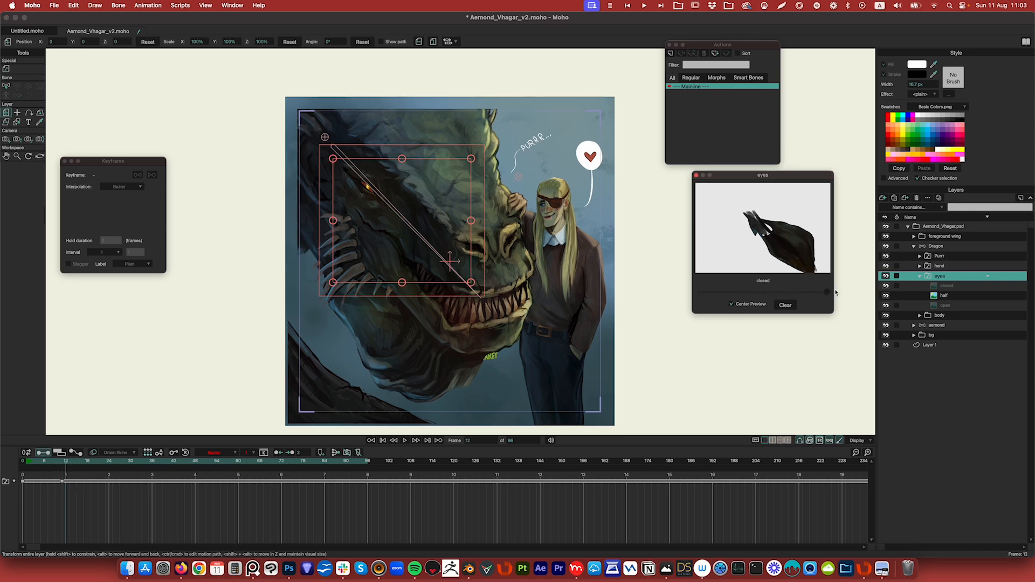
Step: Reopen the dragon's eyes by switching them to half at frame 46 and open at frame 48
{"action": "left_click_drag", "start_coordinate": [66, 466], "coordinate": [192, 455]}
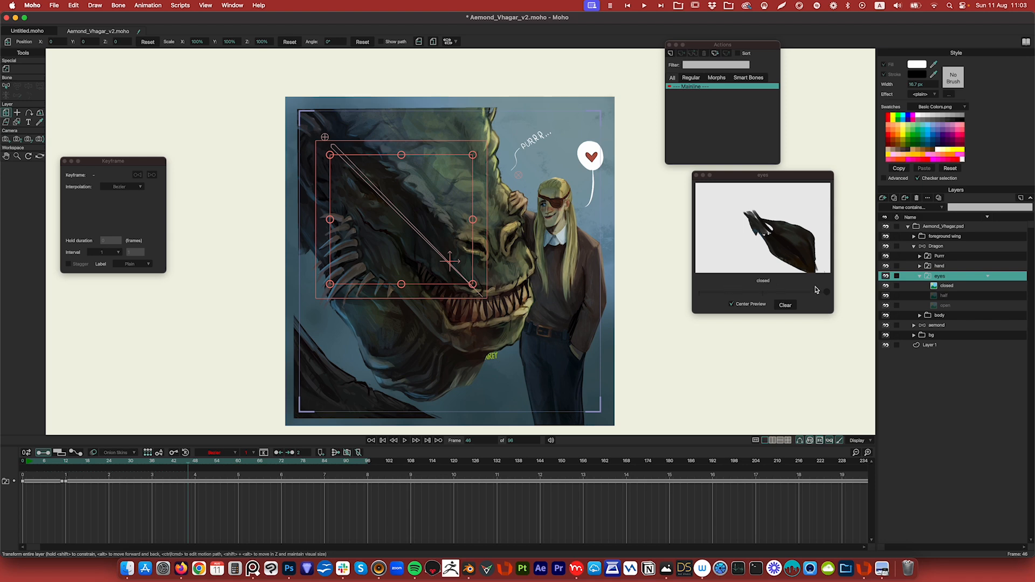
{"action": "left_click_drag", "start_coordinate": [817, 291], "coordinate": [763, 291]}
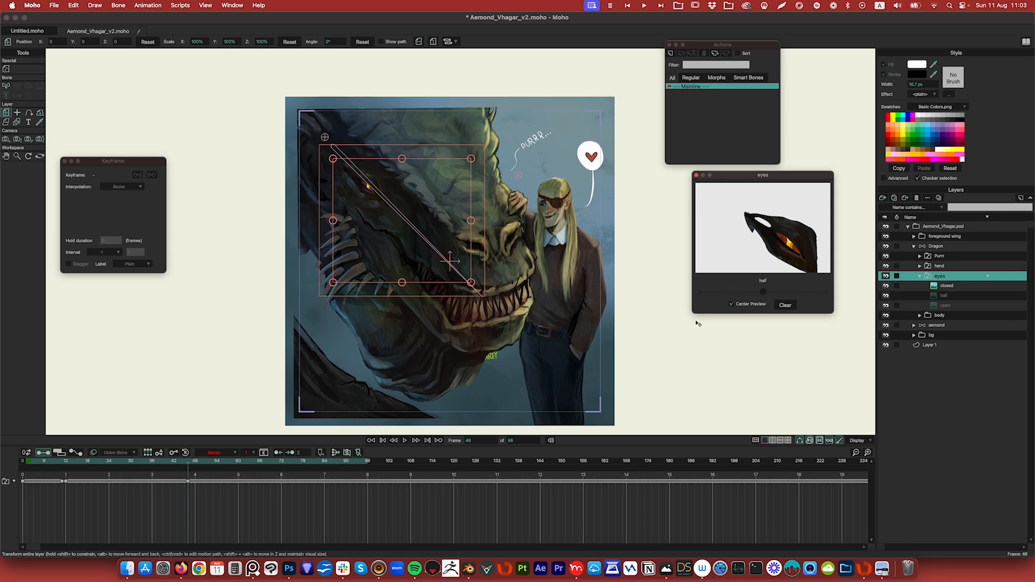
{"action": "left_click", "coordinate": [195, 467]}
{"action": "left_click_drag", "start_coordinate": [765, 291], "coordinate": [700, 292]}
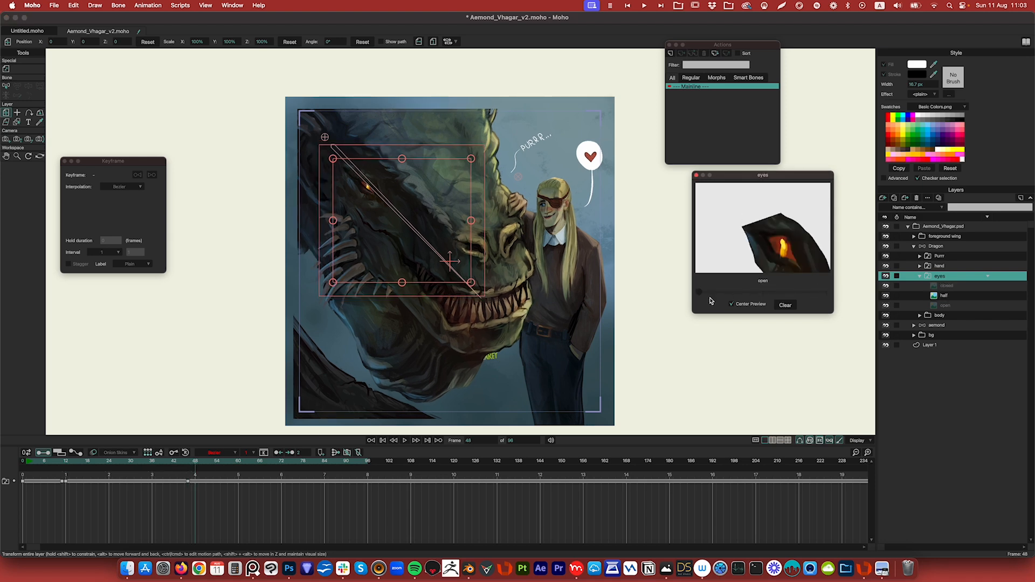
{"action": "left_click_drag", "start_coordinate": [195, 461], "coordinate": [238, 463]}
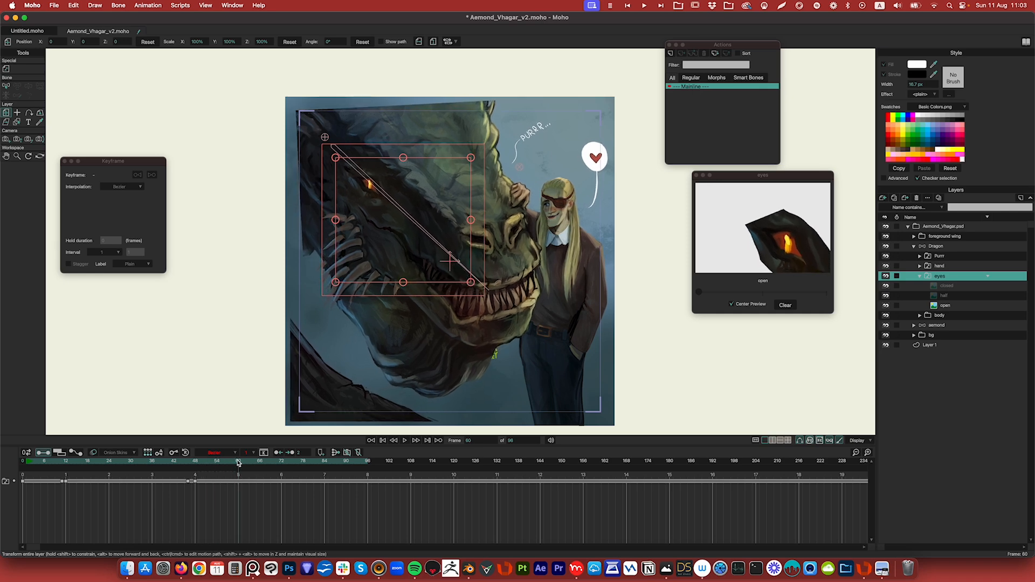
Step: Start a second blink on the dragon's eyes switch layer, setting half at frame 60 and closed at frame 62
{"action": "left_click_drag", "start_coordinate": [716, 294], "coordinate": [763, 292]}
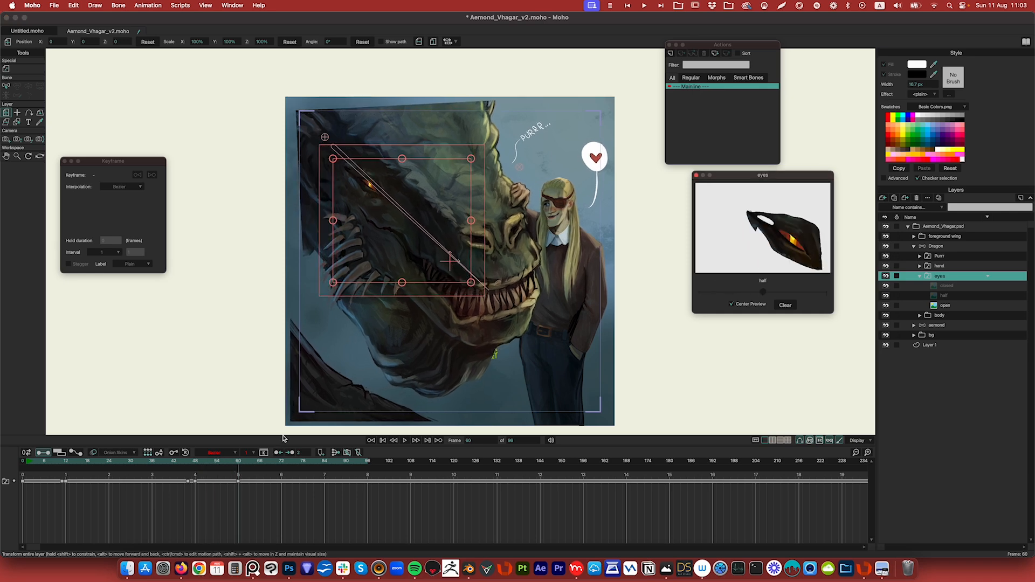
{"action": "left_click_drag", "start_coordinate": [237, 464], "coordinate": [245, 464]}
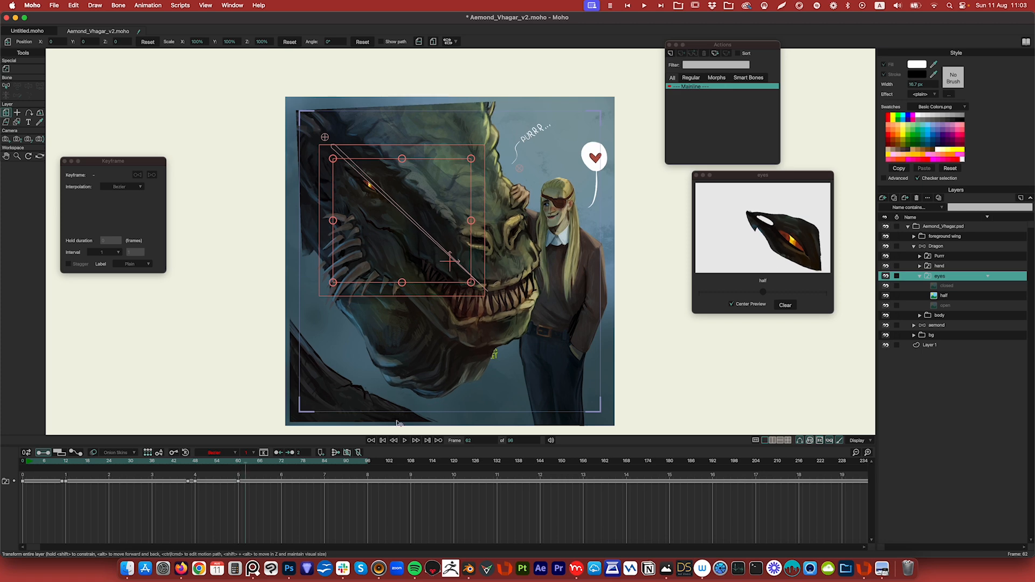
{"action": "left_click_drag", "start_coordinate": [770, 294], "coordinate": [826, 292]}
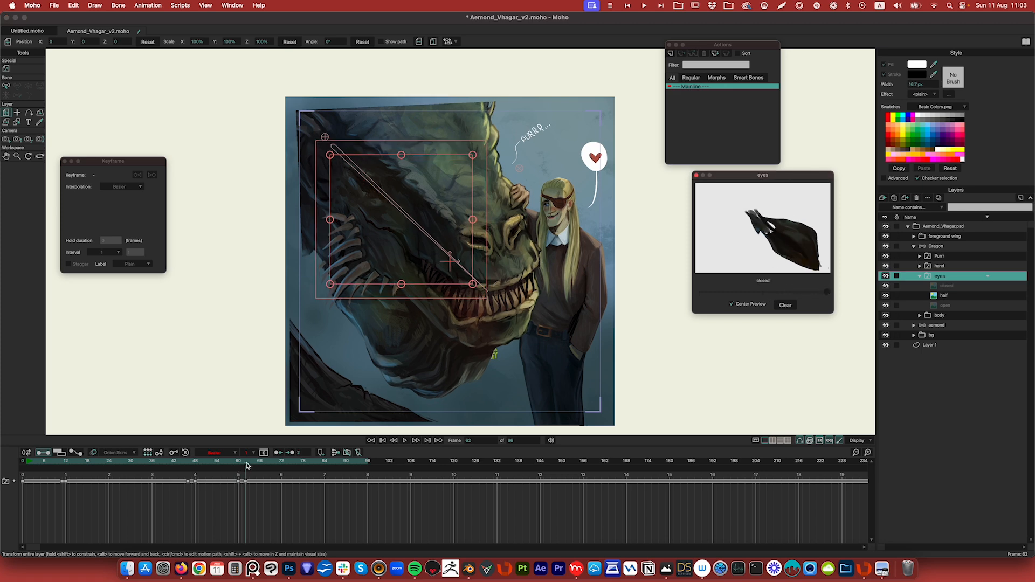
Step: End the second blink by switching the dragon's eyes to half at frame 69 and open at frame 70
{"action": "left_click_drag", "start_coordinate": [248, 466], "coordinate": [273, 468]}
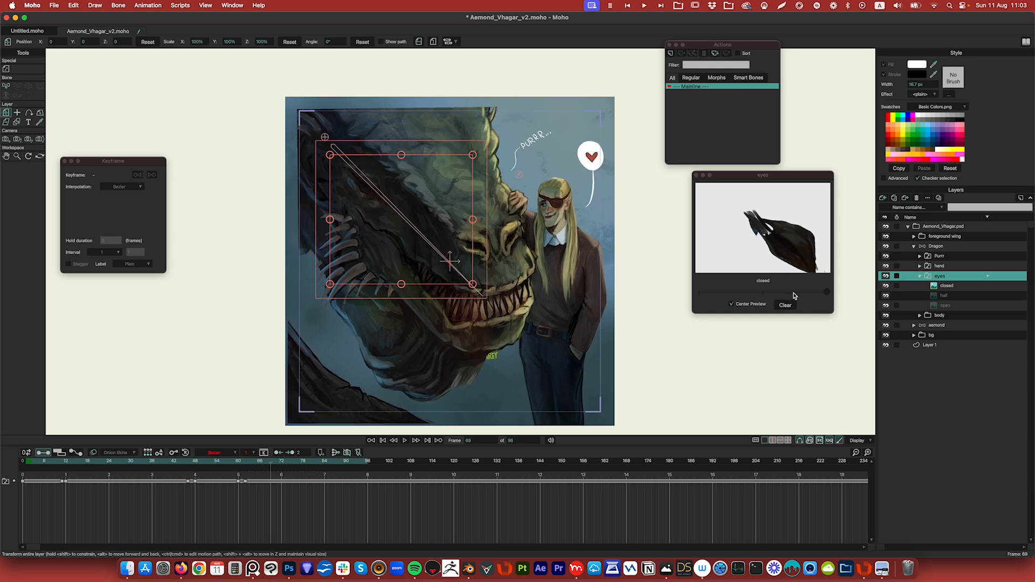
{"action": "left_click_drag", "start_coordinate": [795, 295], "coordinate": [778, 298]}
{"action": "left_click", "coordinate": [273, 466]}
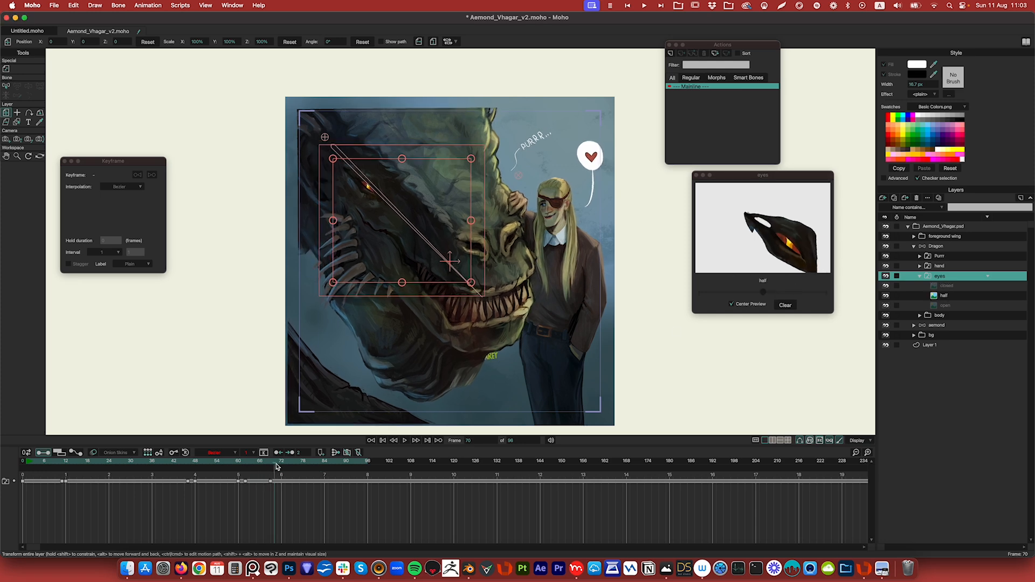
{"action": "left_click_drag", "start_coordinate": [730, 293], "coordinate": [635, 324]}
Step: Play back the dragon's blinks, return to frame 0 and save the project
{"action": "key", "text": "space"}
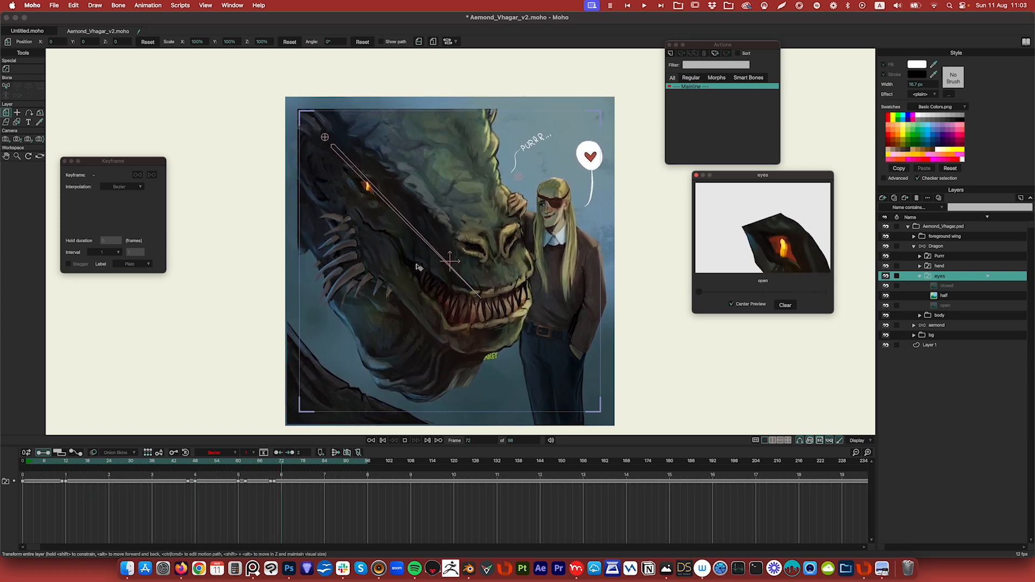
{"action": "key", "text": "space"}
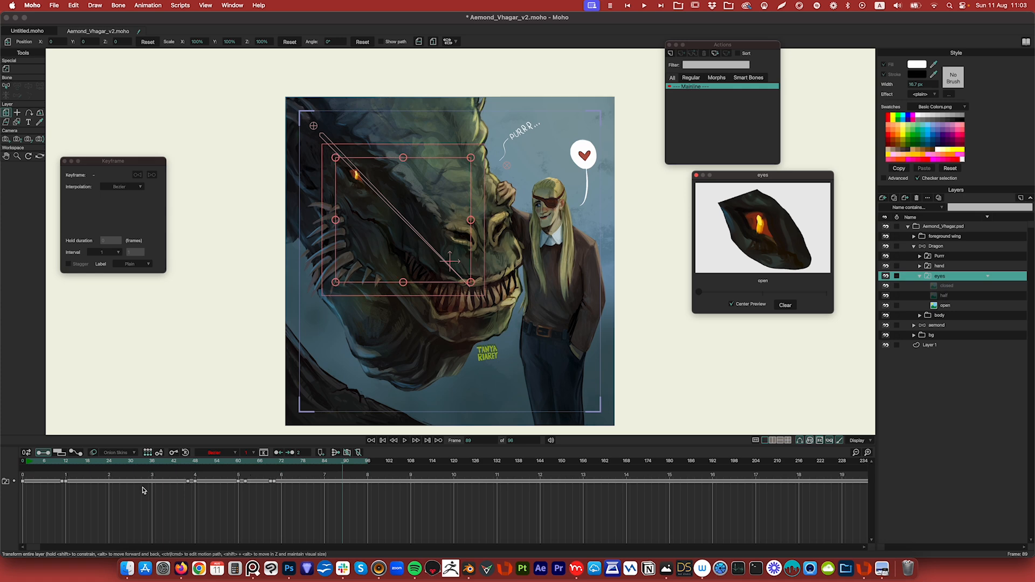
{"action": "left_click", "coordinate": [24, 463]}
{"action": "key", "text": "super+s"}
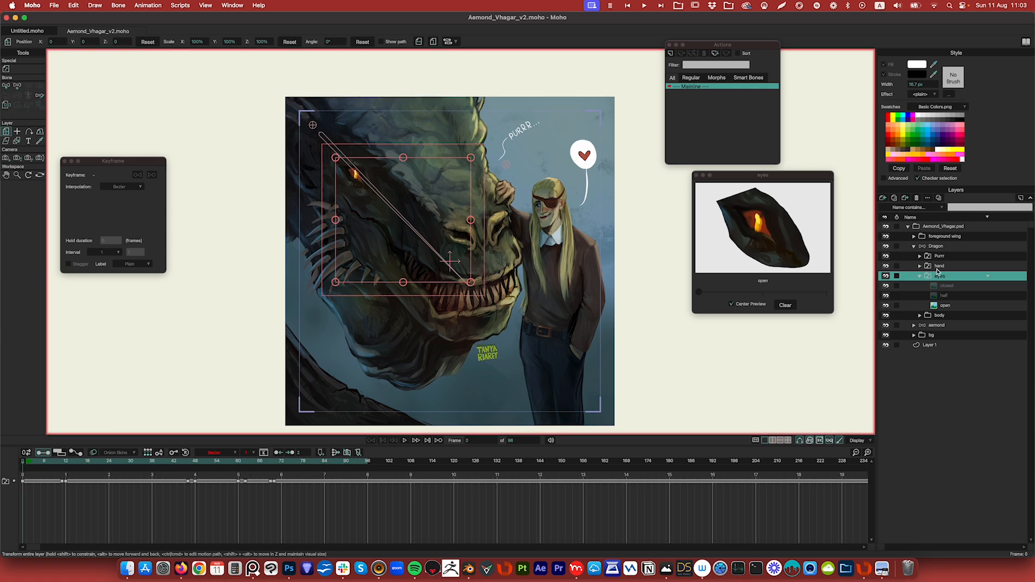
Step: In the Dragon bone layer, shift the small bone above the hand slightly up and to the left at frame 9
{"action": "left_click", "coordinate": [940, 266]}
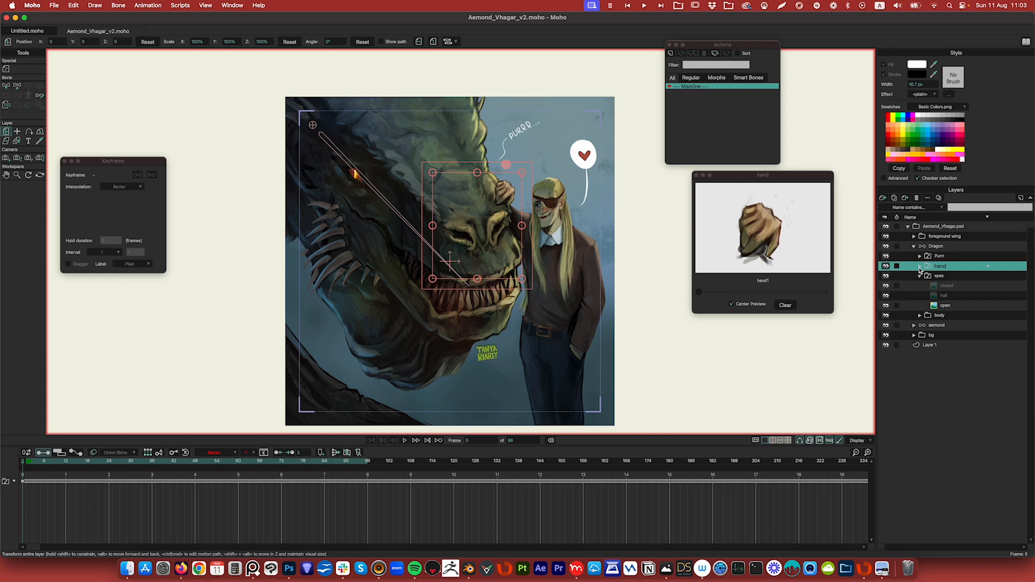
{"action": "left_click", "coordinate": [921, 267]}
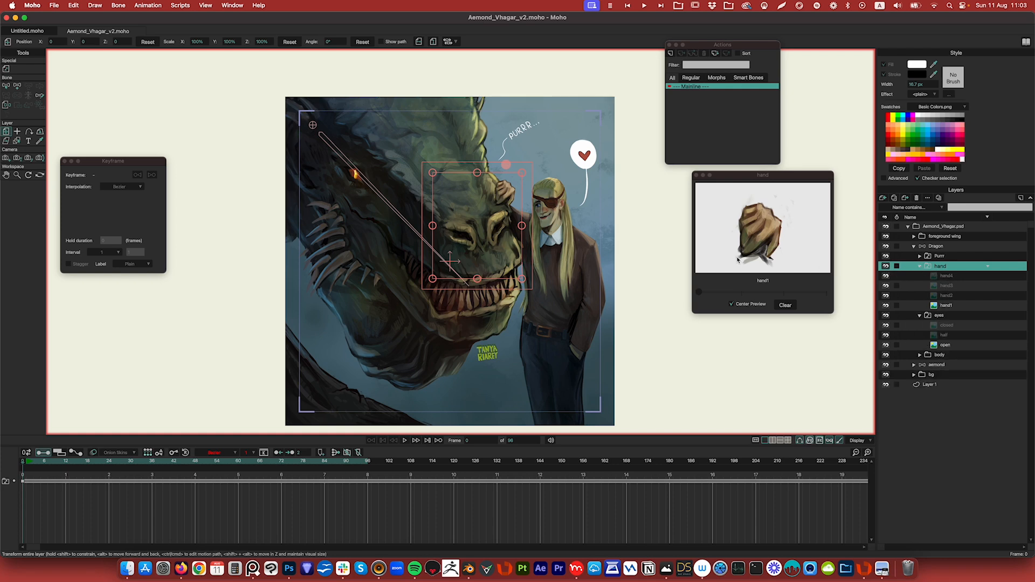
{"action": "left_click", "coordinate": [936, 247]}
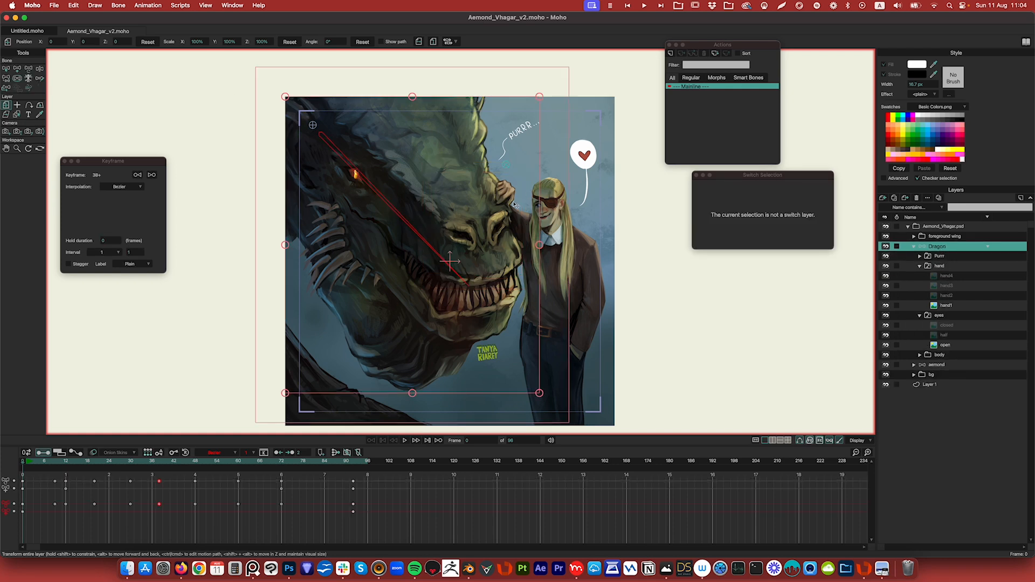
{"action": "left_click", "coordinate": [29, 71]}
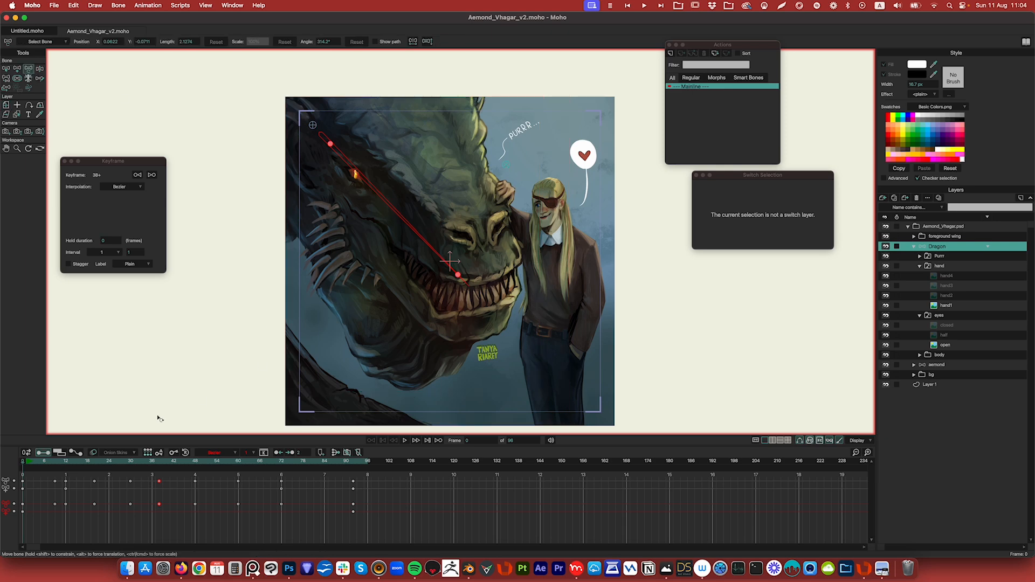
{"action": "left_click", "coordinate": [6, 69]}
{"action": "left_click", "coordinate": [506, 165]}
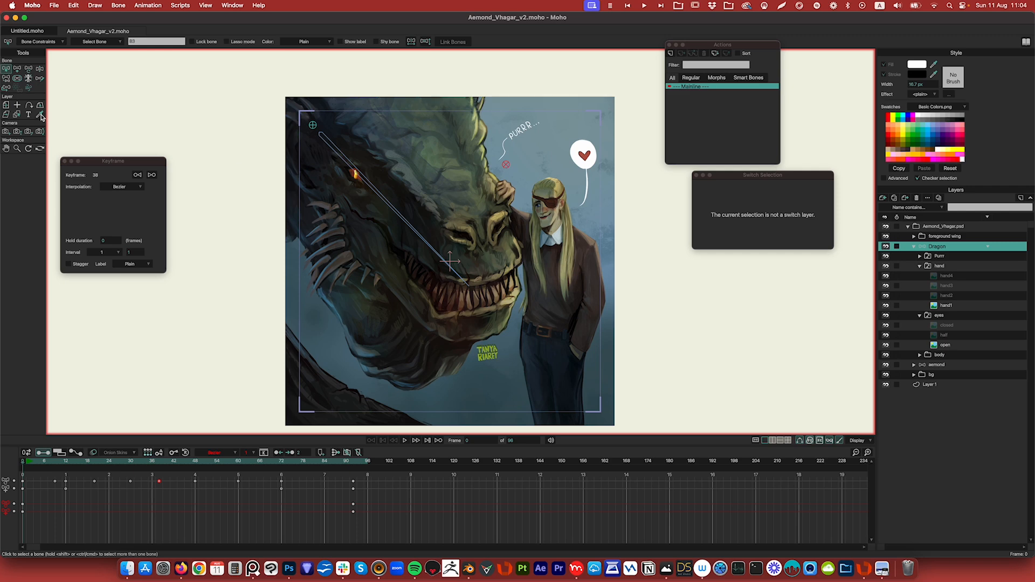
{"action": "left_click", "coordinate": [28, 70]}
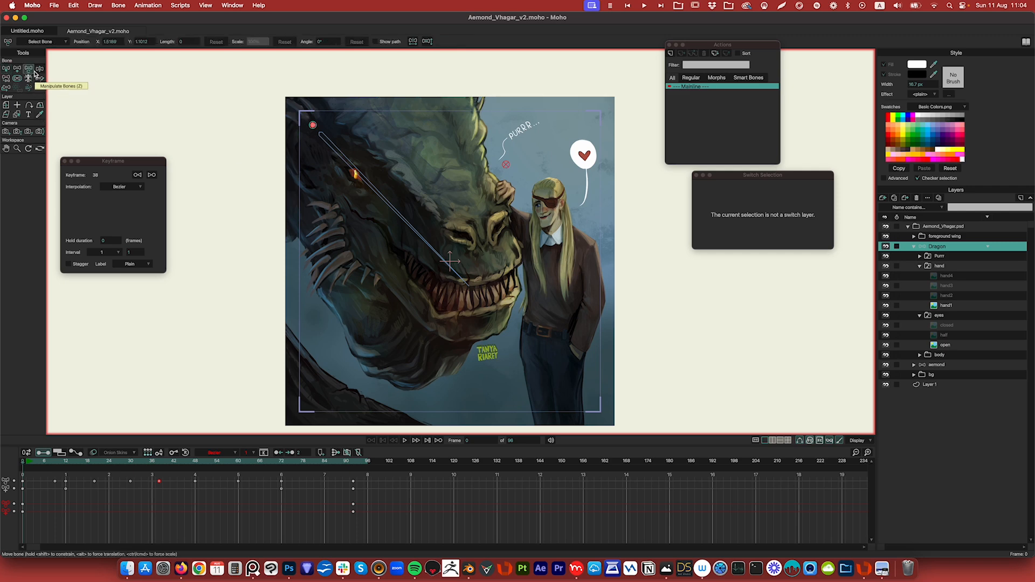
{"action": "left_click_drag", "start_coordinate": [23, 463], "coordinate": [56, 464]}
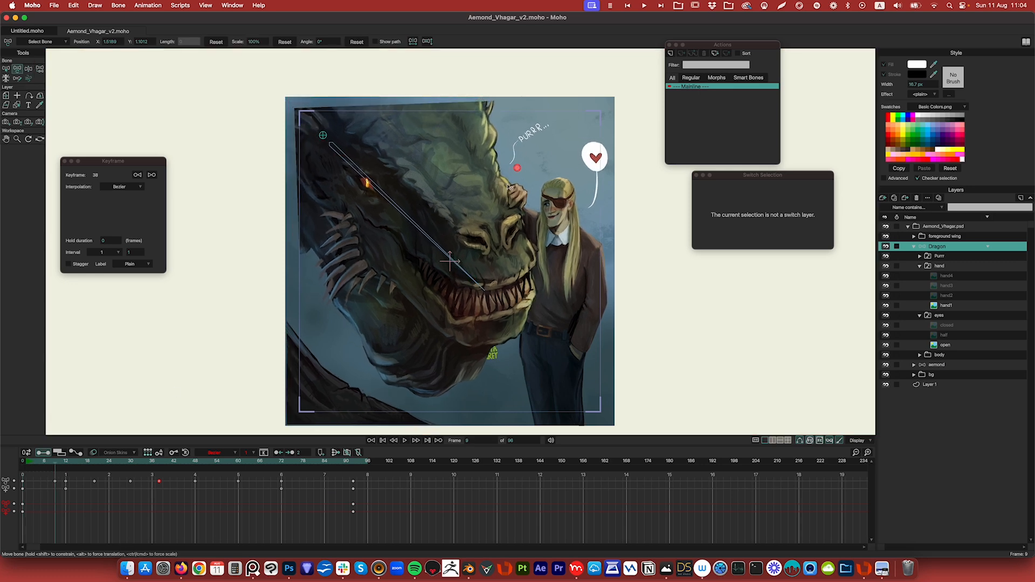
{"action": "left_click_drag", "start_coordinate": [517, 171], "coordinate": [516, 167]}
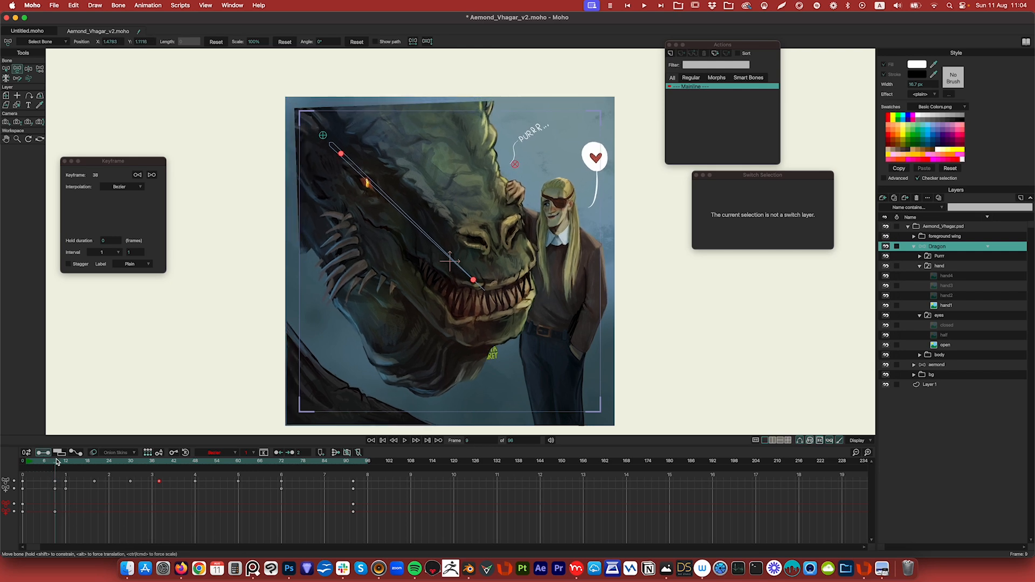
Step: Check the frames after 9 and shift the hand bone slightly up and to the left at frame 12
{"action": "mouse_move", "coordinate": [58, 462]}
{"action": "left_mouse_down"}
{"action": "mouse_move", "coordinate": [77, 462]}
{"action": "mouse_move", "coordinate": [18, 462]}
{"action": "mouse_move", "coordinate": [57, 465]}
{"action": "left_mouse_up"}
{"action": "left_click_drag", "start_coordinate": [56, 463], "coordinate": [60, 463]}
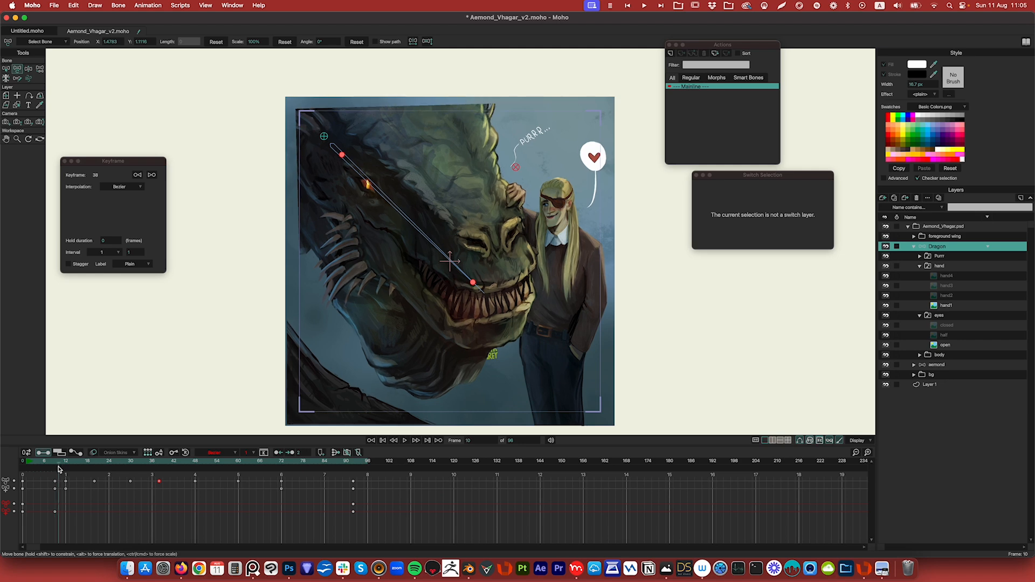
{"action": "left_click_drag", "start_coordinate": [59, 463], "coordinate": [67, 467]}
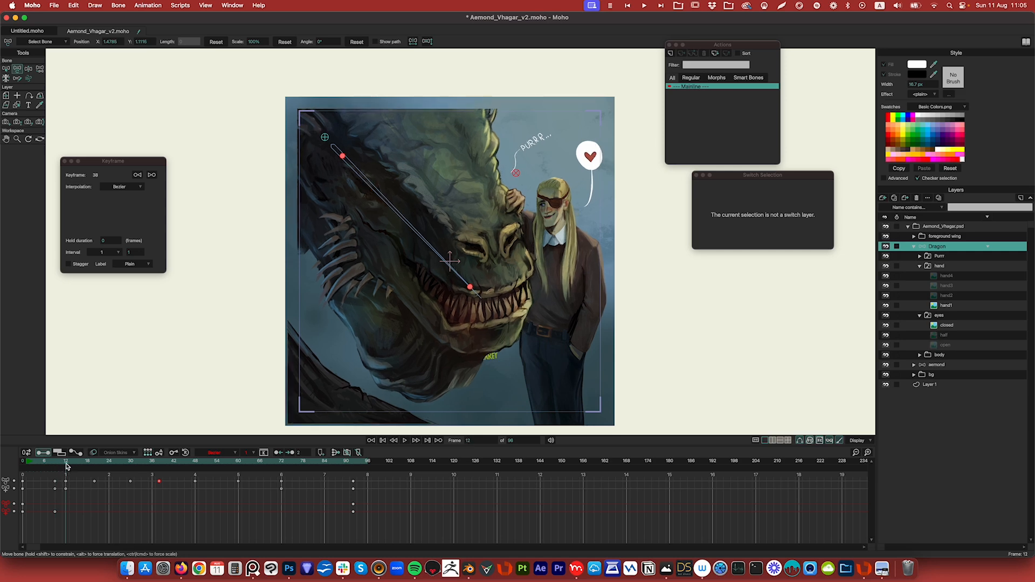
{"action": "left_click", "coordinate": [519, 170]}
{"action": "left_click_drag", "start_coordinate": [517, 173], "coordinate": [515, 169]}
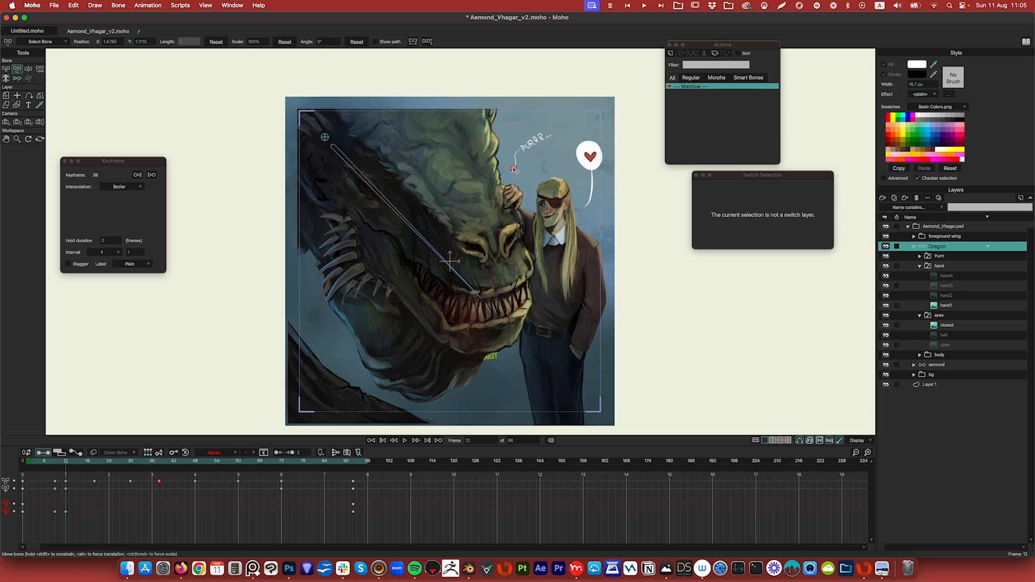
Step: Add hand bone keyframes at frames 32 and 72, and return to frame 0
{"action": "left_click", "coordinate": [66, 489]}
{"action": "left_click_drag", "start_coordinate": [63, 463], "coordinate": [151, 461]}
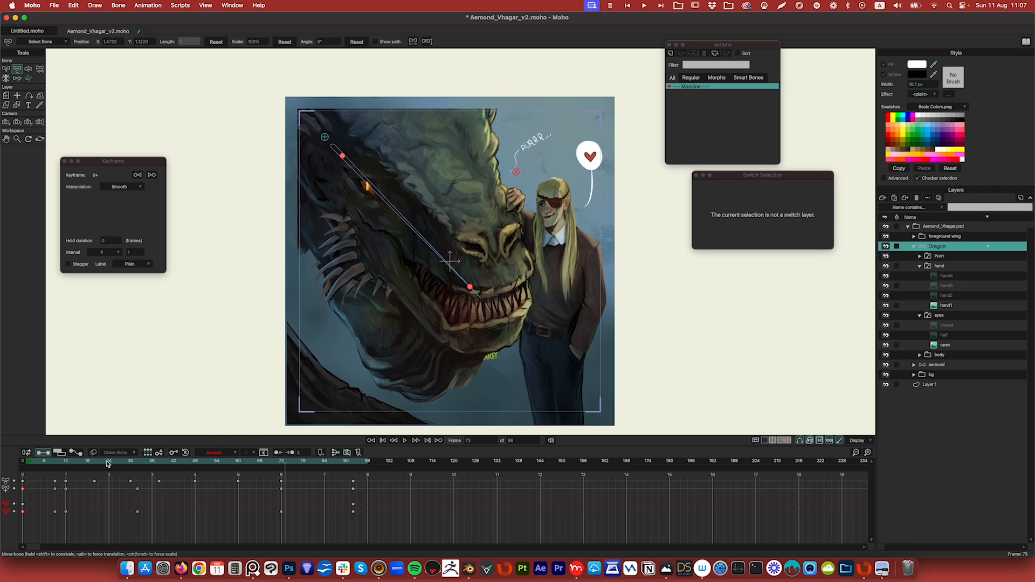
{"action": "left_click", "coordinate": [24, 462]}
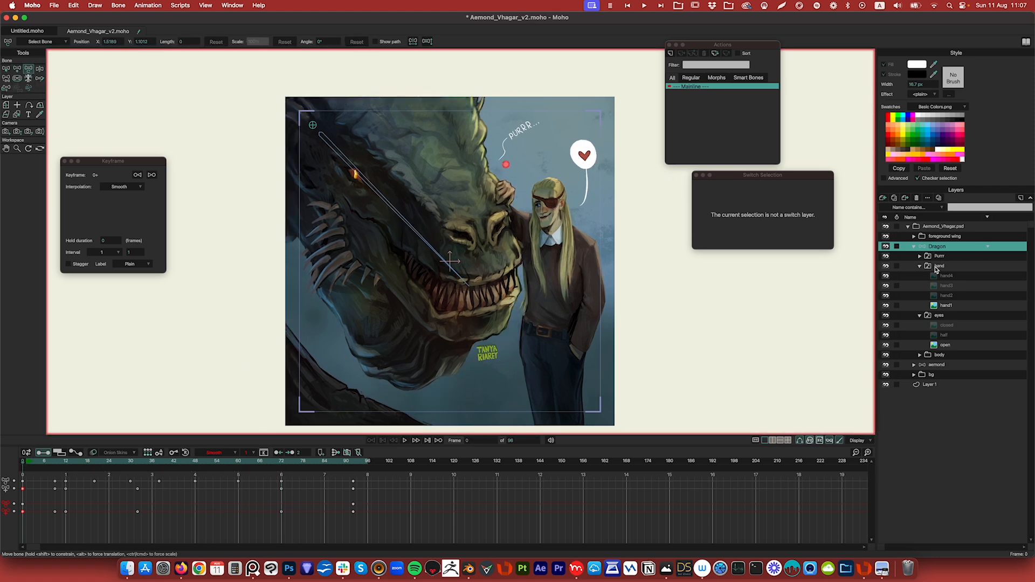
Step: On the hand switch layer, set hand2 at frame 10, hand3 at frame 11 and hand4 at frame 12
{"action": "left_click", "coordinate": [939, 267]}
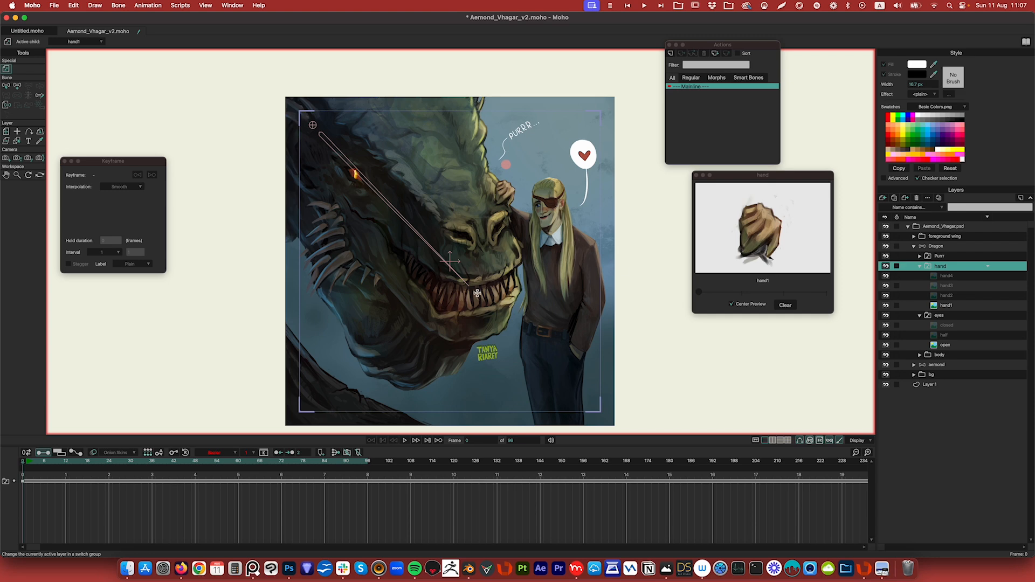
{"action": "left_click", "coordinate": [405, 441]}
{"action": "left_click", "coordinate": [405, 440]}
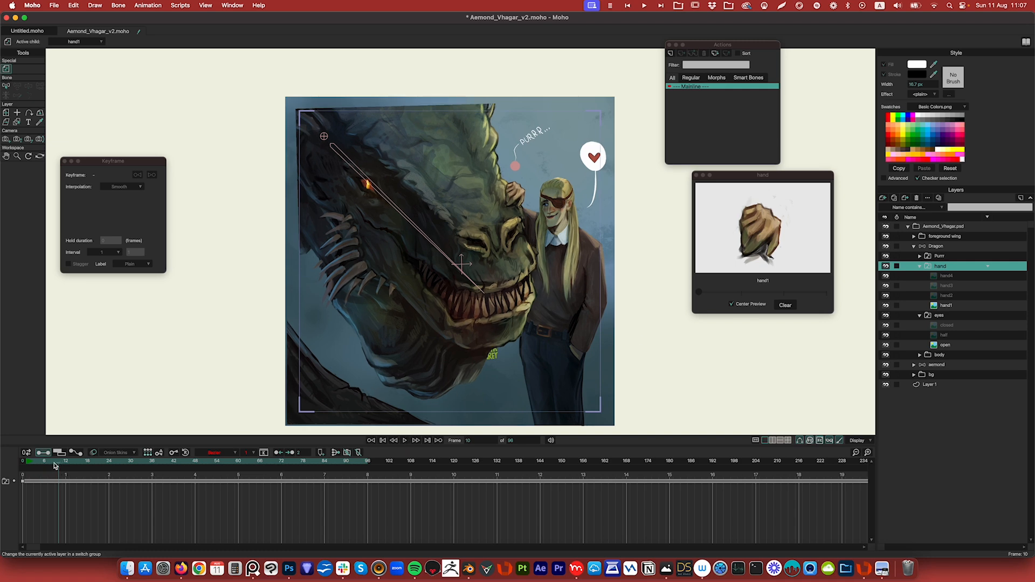
{"action": "mouse_move", "coordinate": [55, 463]}
{"action": "left_mouse_down"}
{"action": "mouse_move", "coordinate": [28, 463]}
{"action": "mouse_move", "coordinate": [59, 466]}
{"action": "left_mouse_up"}
{"action": "left_click", "coordinate": [717, 297]}
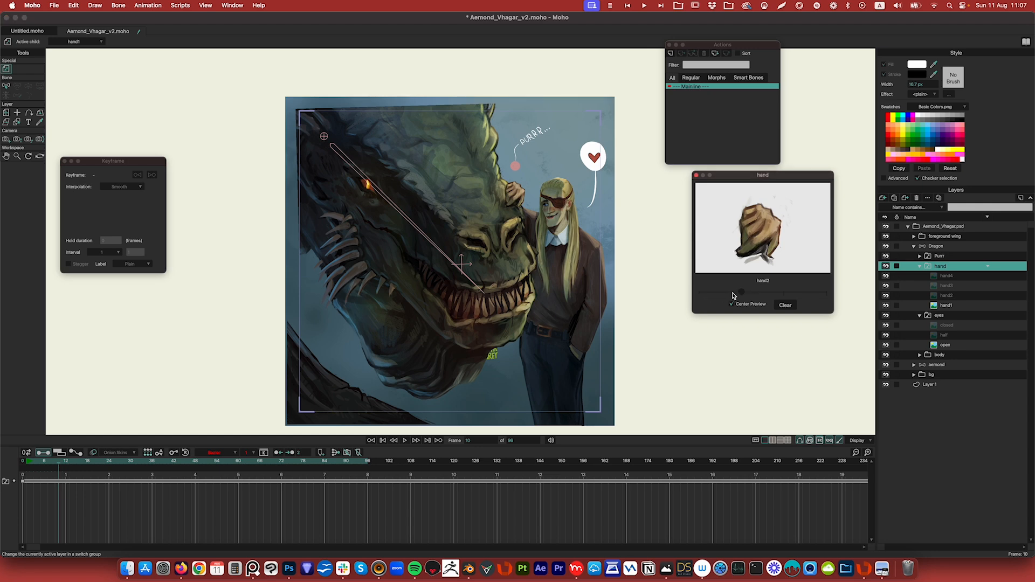
{"action": "left_click", "coordinate": [64, 465]}
{"action": "left_click", "coordinate": [764, 293]}
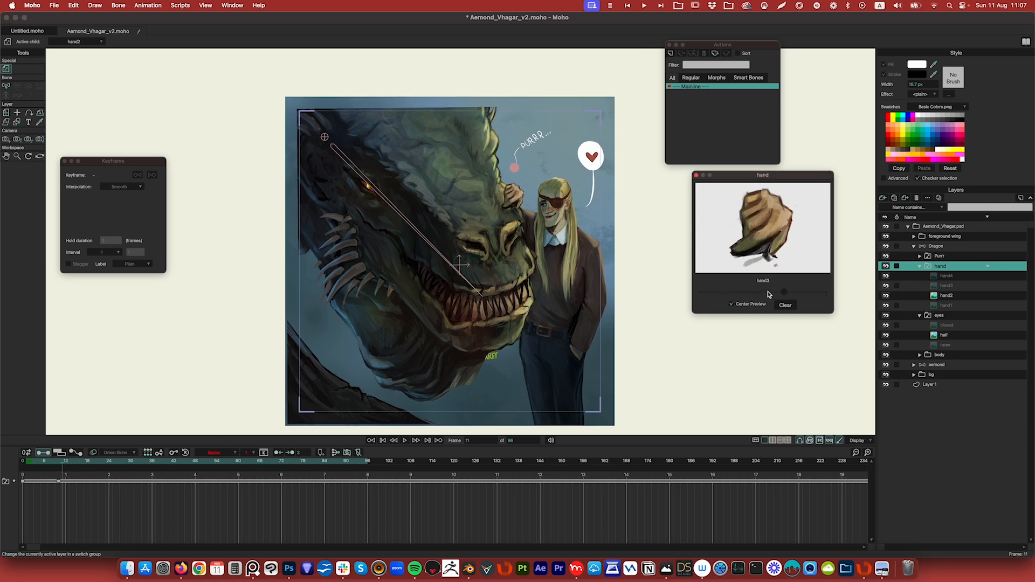
{"action": "left_click", "coordinate": [66, 465]}
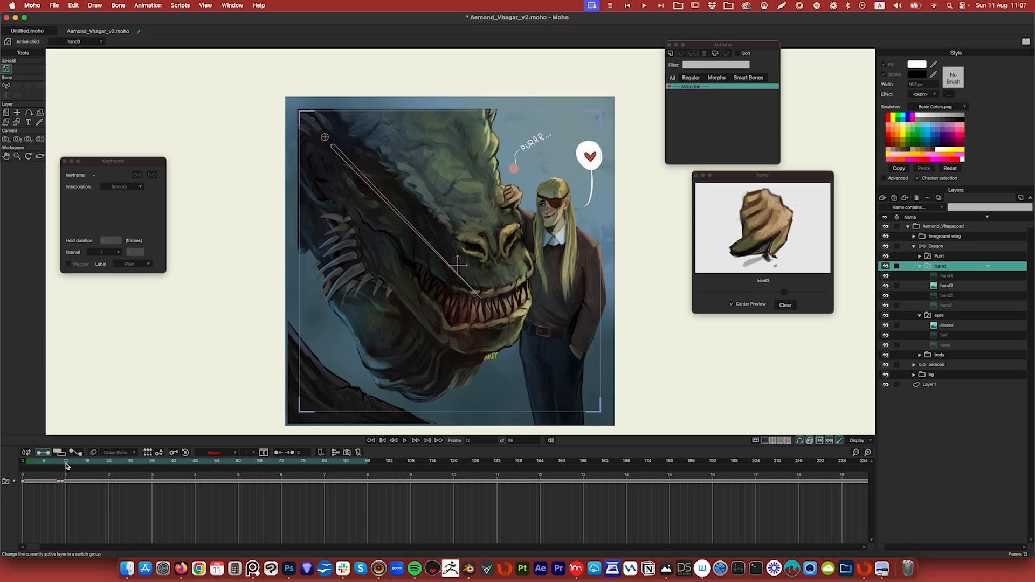
{"action": "left_click_drag", "start_coordinate": [786, 293], "coordinate": [816, 294]}
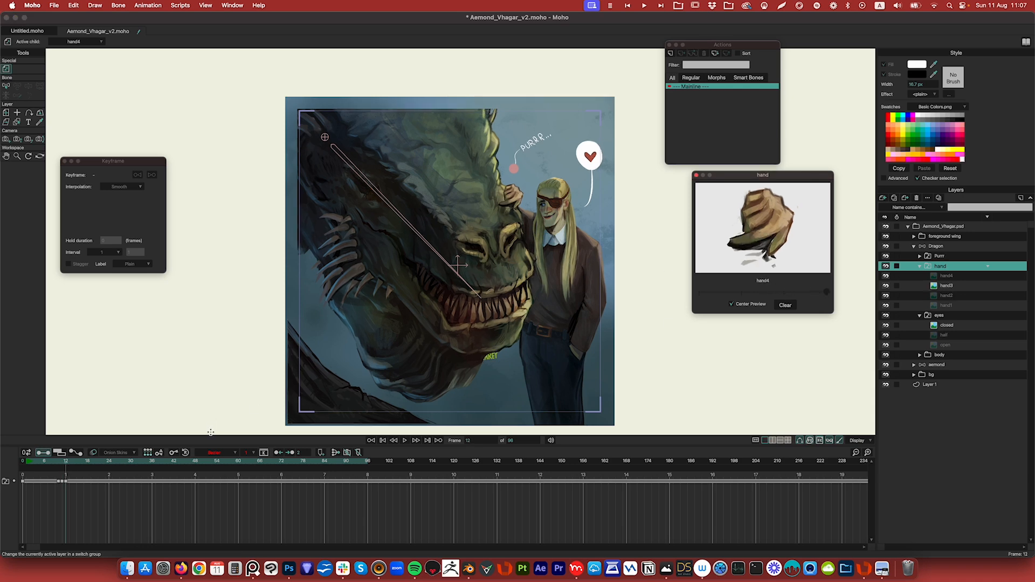
Step: Reverse the hand drawings by switching to hand3 at frame 13 and hand2 at frame 14
{"action": "left_click", "coordinate": [69, 464]}
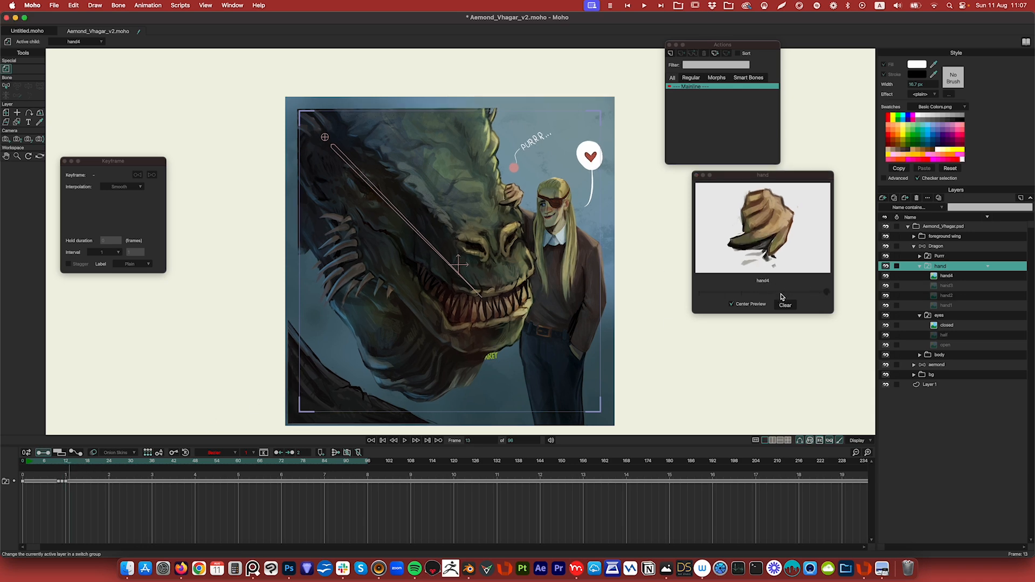
{"action": "left_click", "coordinate": [801, 293]}
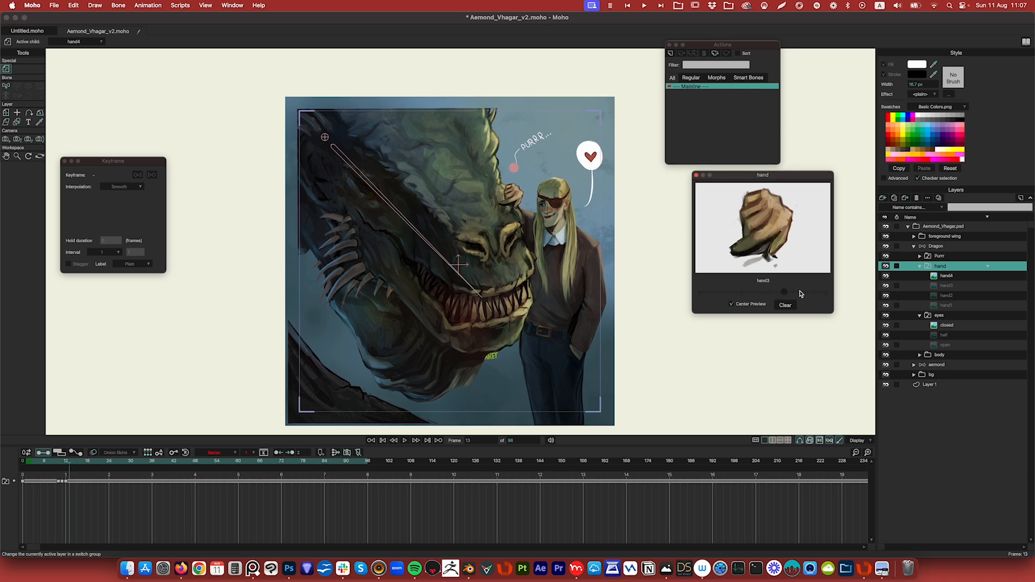
{"action": "left_click", "coordinate": [72, 463]}
{"action": "left_click_drag", "start_coordinate": [788, 292], "coordinate": [748, 294]}
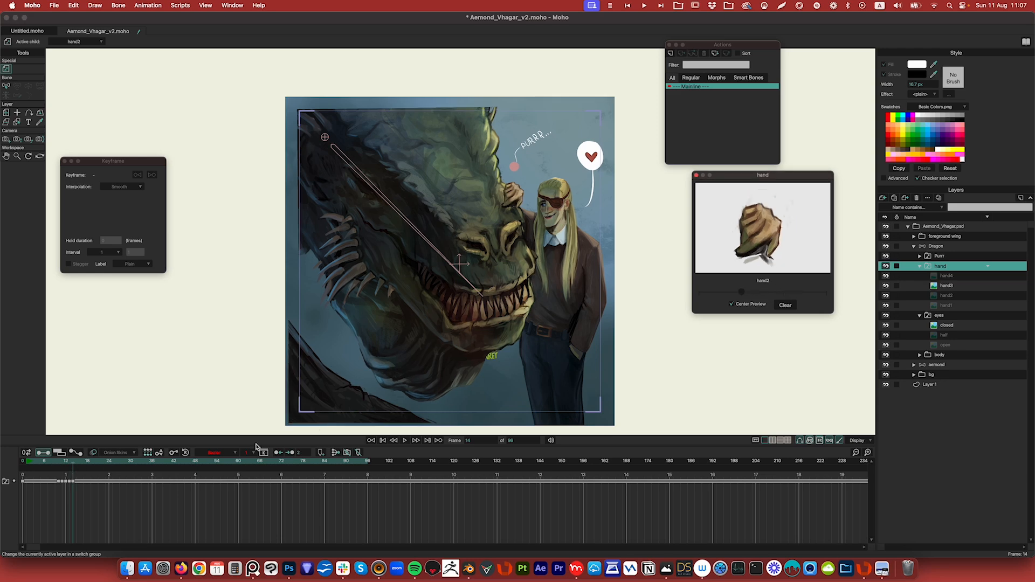
Step: Copy the hand switch keyframes of frames 10 to 14 and paste them at frames 15, 30, 35 and 40
{"action": "mouse_move", "coordinate": [72, 464]}
{"action": "left_mouse_down"}
{"action": "mouse_move", "coordinate": [48, 465]}
{"action": "mouse_move", "coordinate": [75, 466]}
{"action": "mouse_move", "coordinate": [79, 479]}
{"action": "left_mouse_up"}
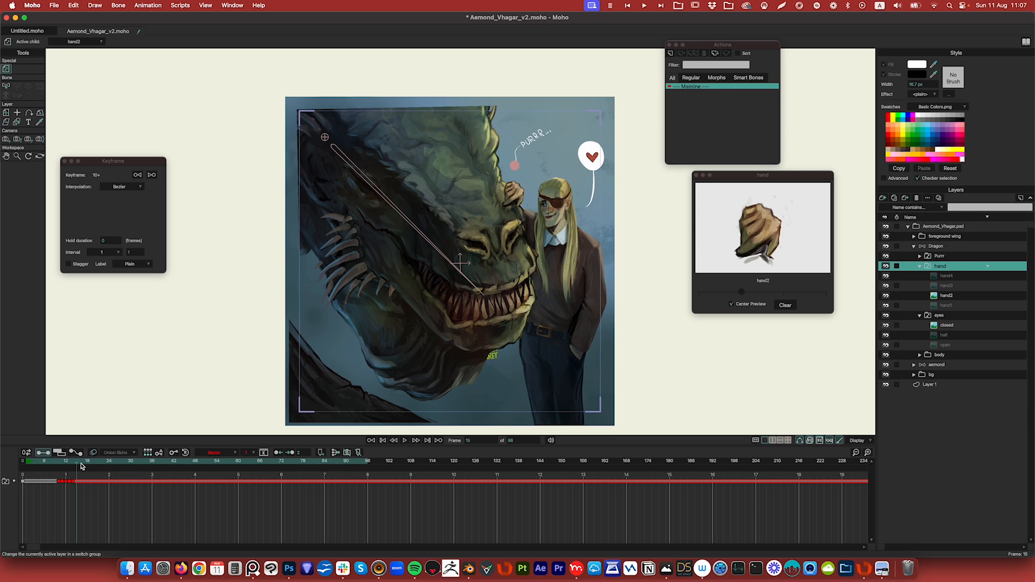
{"action": "key", "text": "ctrl+v"}
{"action": "left_click_drag", "start_coordinate": [78, 467], "coordinate": [167, 468]}
{"action": "key", "text": "super+v"}
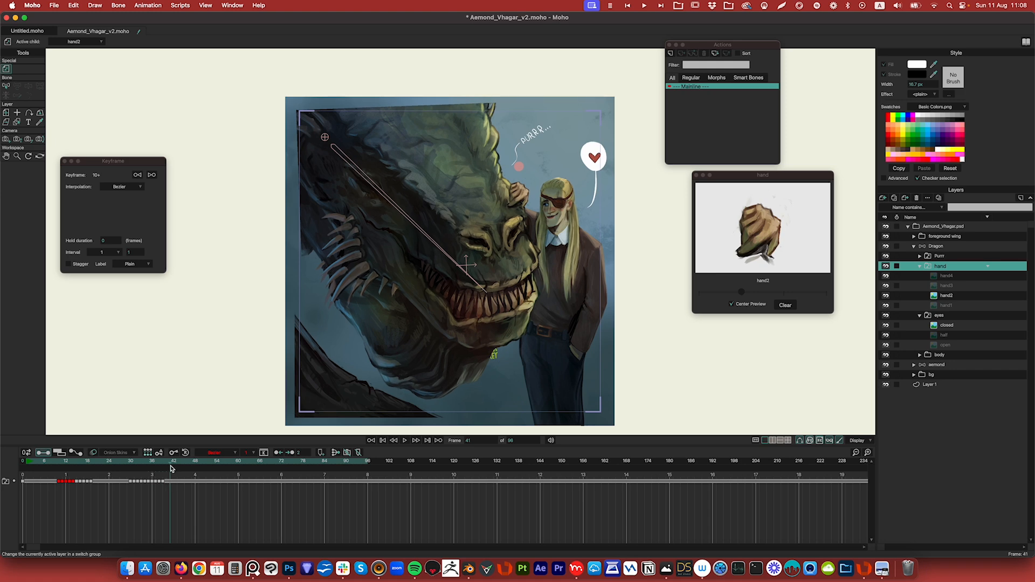
{"action": "key", "text": "super+v"}
Step: Paste the copied hand switch keyframes at frames 48, 63 and 68, and move to frame 96
{"action": "left_click_drag", "start_coordinate": [167, 467], "coordinate": [196, 471]}
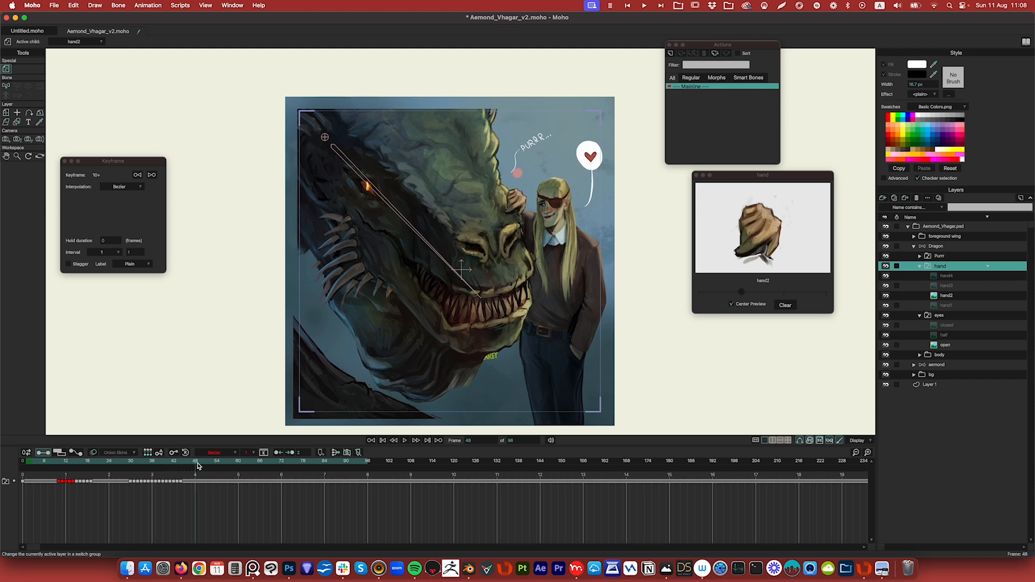
{"action": "left_click_drag", "start_coordinate": [197, 467], "coordinate": [250, 477]}
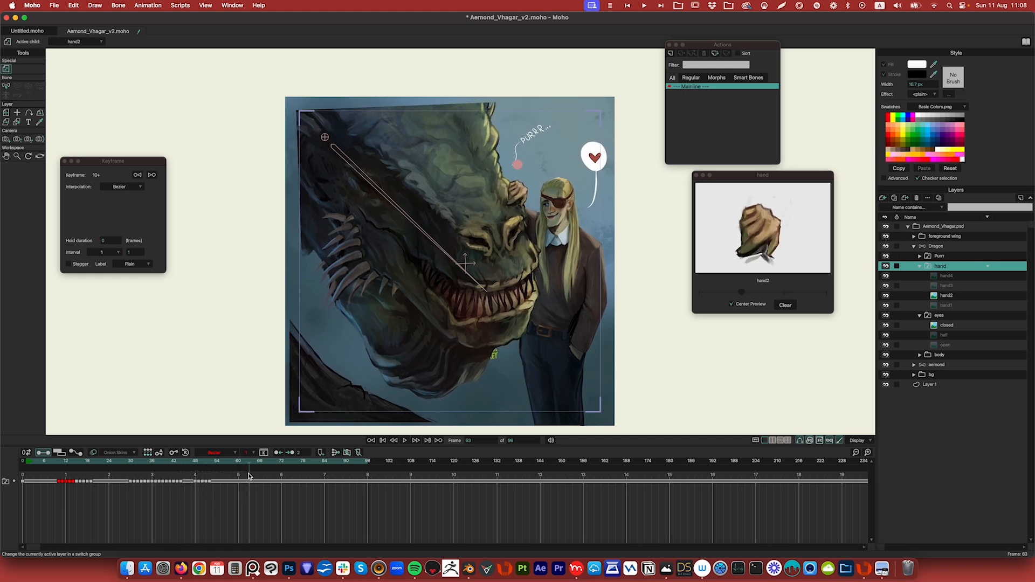
{"action": "key", "text": "super+v"}
{"action": "left_click_drag", "start_coordinate": [251, 466], "coordinate": [357, 465]}
{"action": "key", "text": "super+v"}
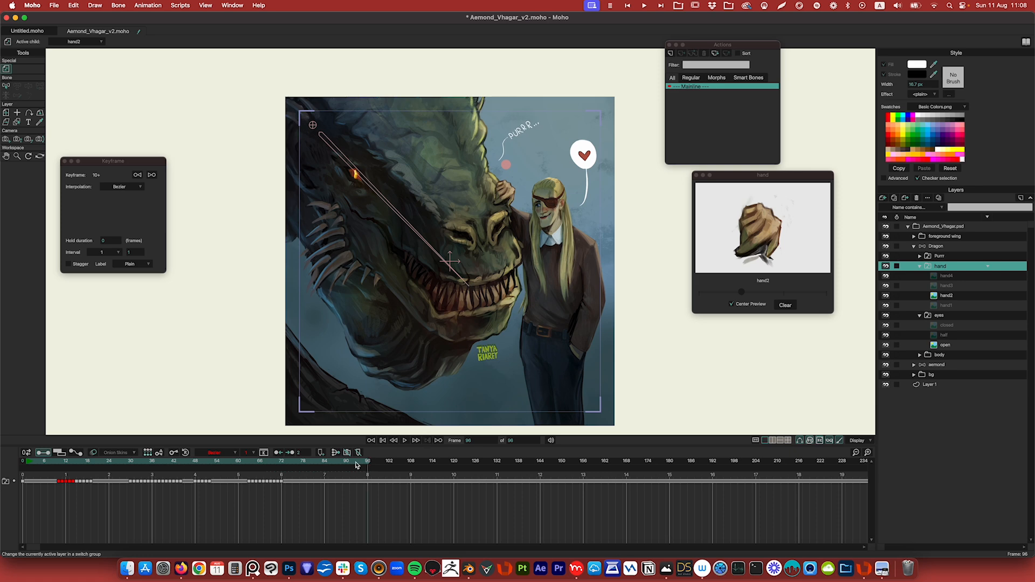
Step: Compare the hand's drawing at frame 0 with the last frames of the animation to check the loop
{"action": "left_click", "coordinate": [22, 462]}
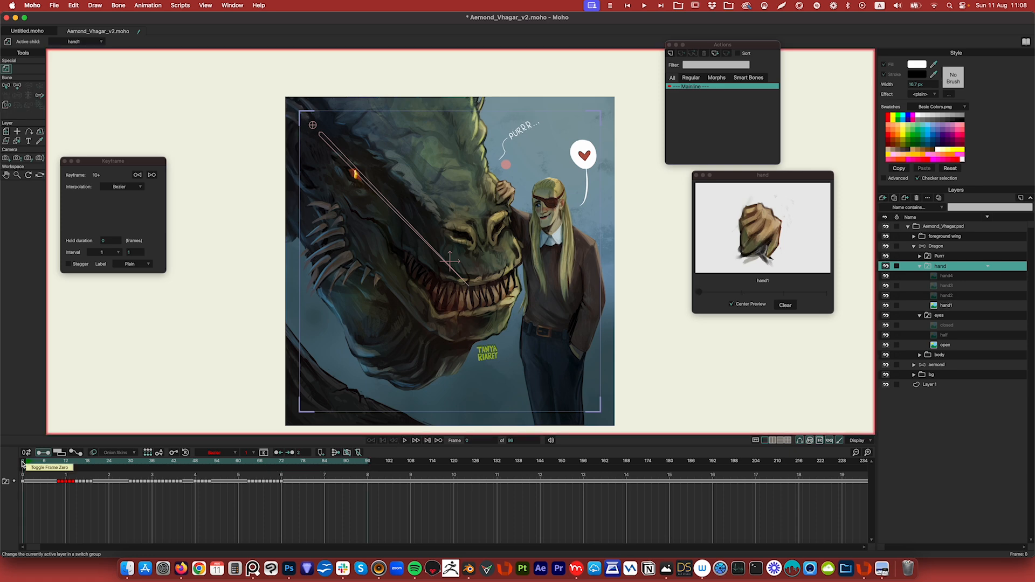
{"action": "left_click", "coordinate": [366, 465]}
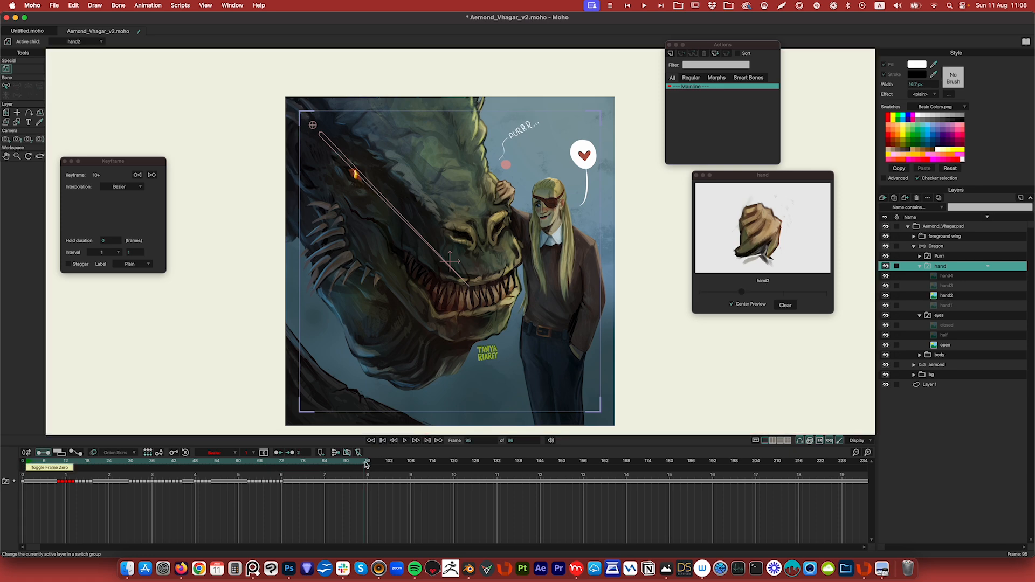
{"action": "left_click_drag", "start_coordinate": [364, 465], "coordinate": [350, 464]}
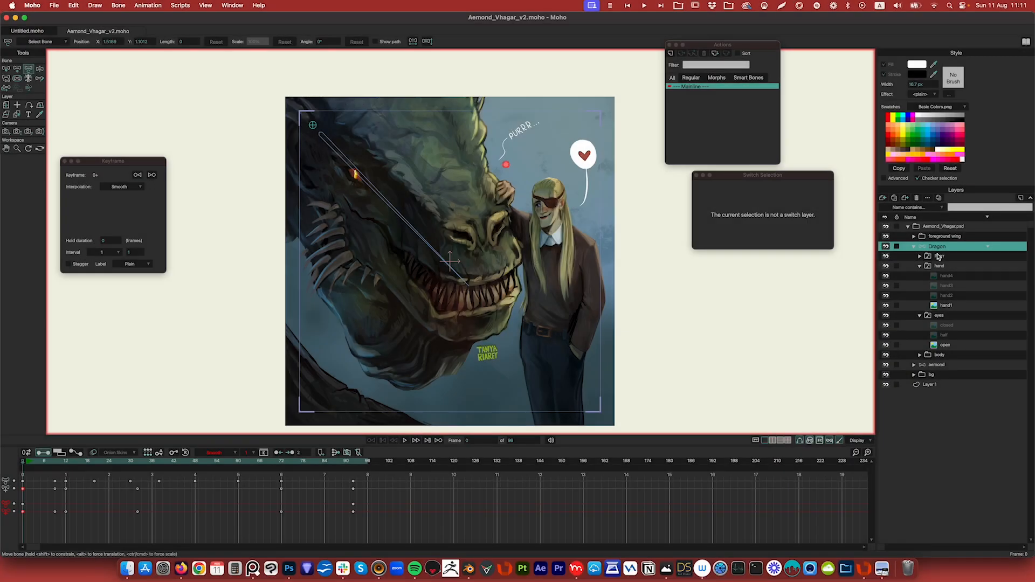
Step: Create a mesh layer from the Group 1 copy image in the Dragon's body group
{"action": "left_click", "coordinate": [920, 356]}
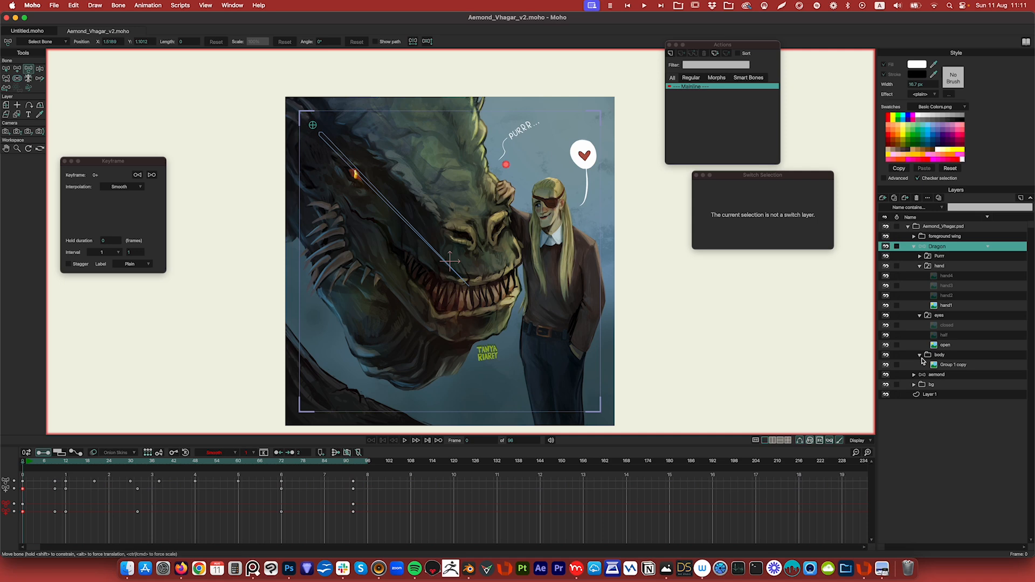
{"action": "left_click", "coordinate": [950, 366]}
{"action": "left_click", "coordinate": [886, 365]}
{"action": "left_click", "coordinate": [886, 365]}
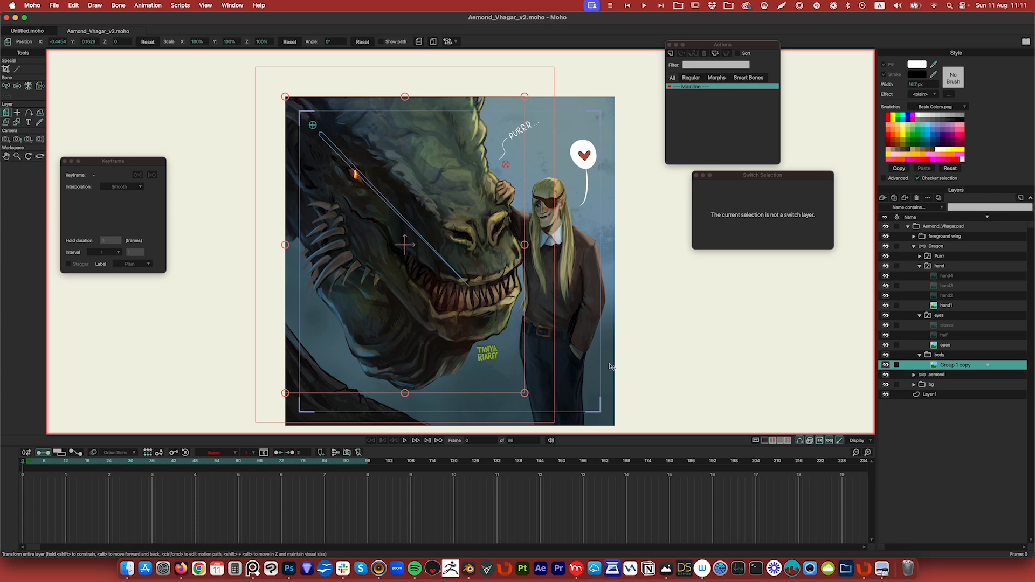
{"action": "left_click", "coordinate": [890, 366]}
{"action": "left_click", "coordinate": [890, 365]}
{"action": "left_click", "coordinate": [74, 5]}
{"action": "mouse_move", "coordinate": [98, 6]}
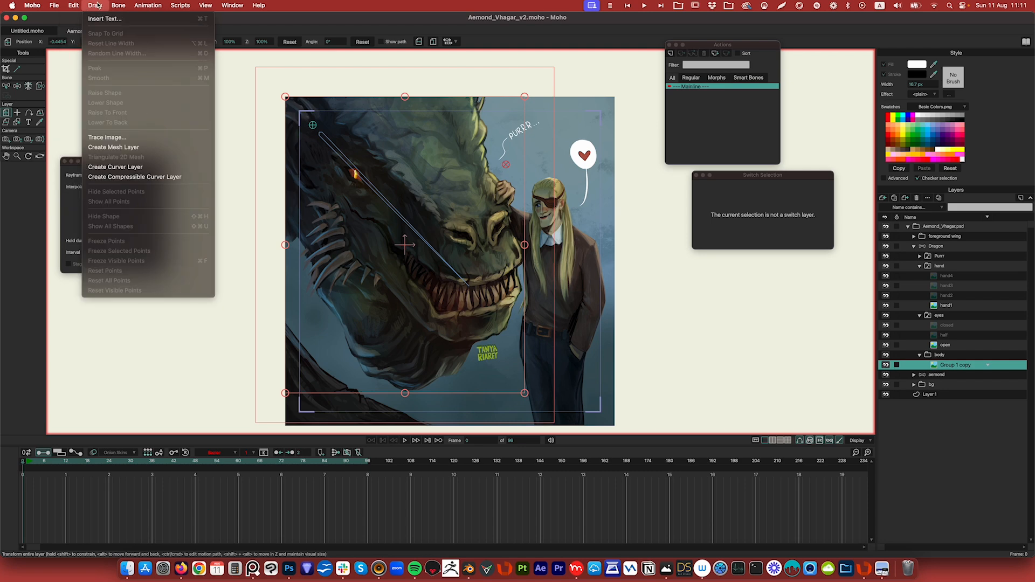
{"action": "left_click", "coordinate": [118, 148]}
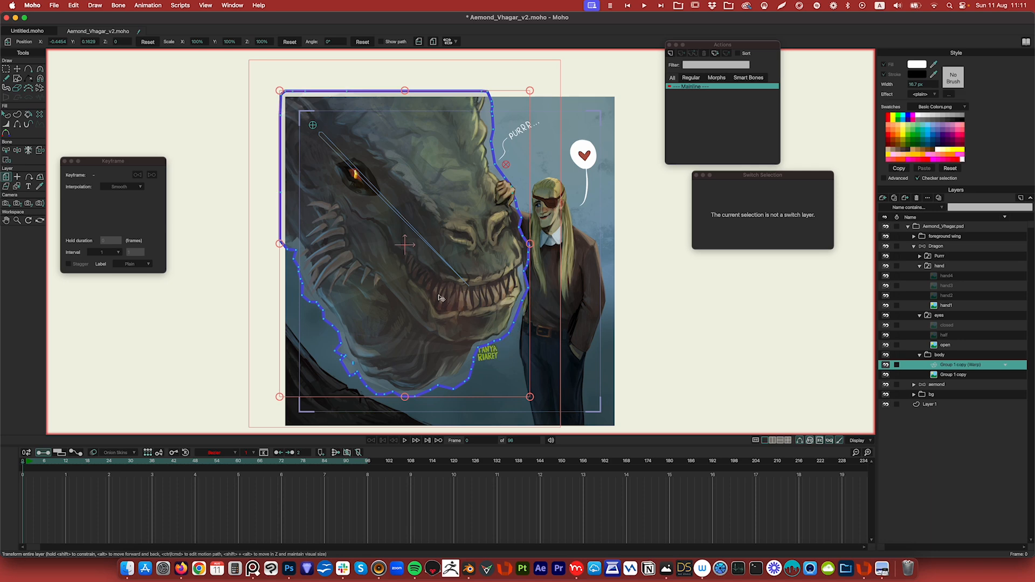
Step: Add interior points to the warp mesh behind the dragon's jaw and across its nostril area
{"action": "left_click", "coordinate": [29, 72]}
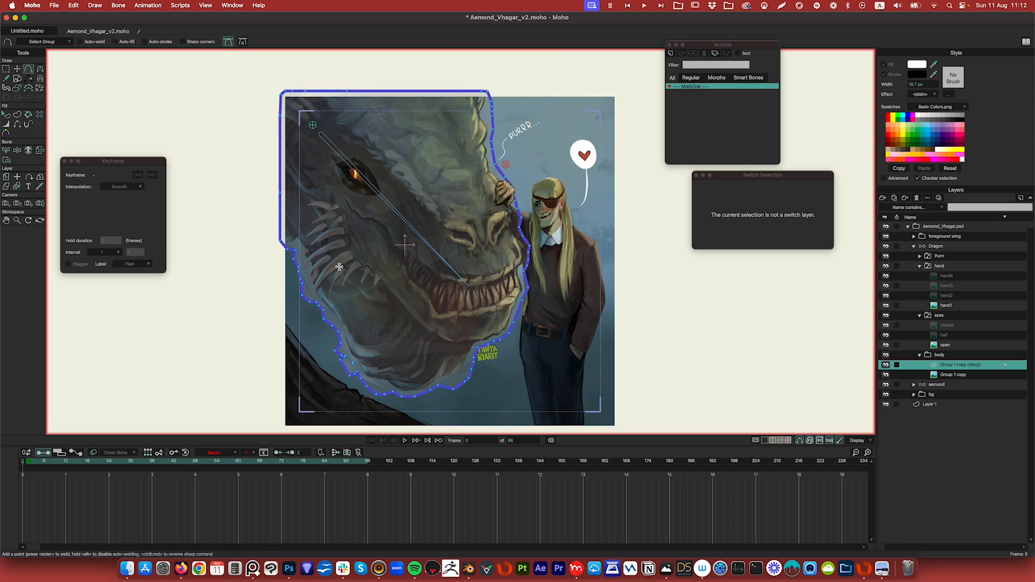
{"action": "left_click_drag", "start_coordinate": [339, 268], "coordinate": [376, 276]}
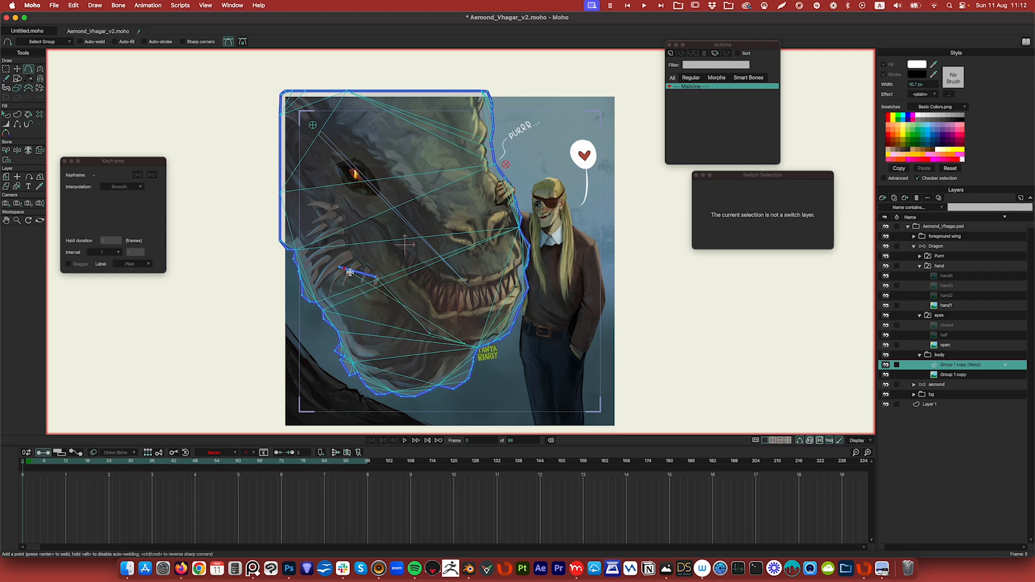
{"action": "key", "text": "super+z"}
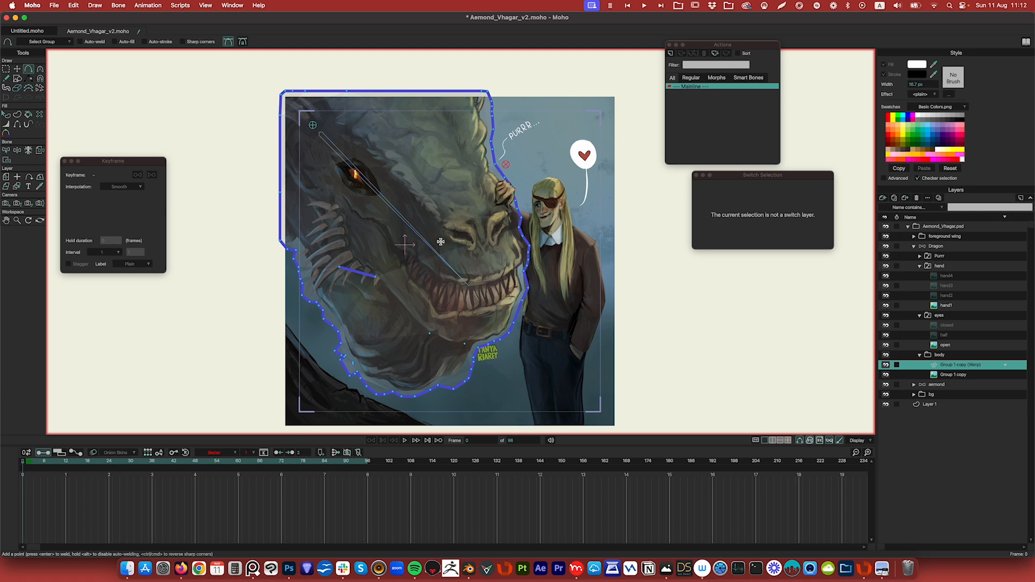
{"action": "left_click_drag", "start_coordinate": [440, 241], "coordinate": [472, 252]}
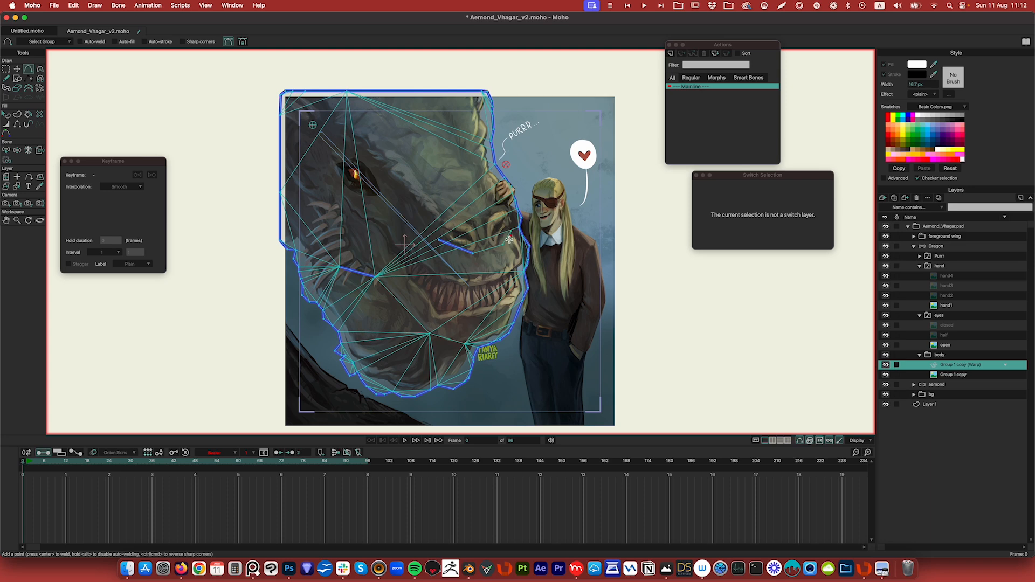
{"action": "key", "text": "super+z"}
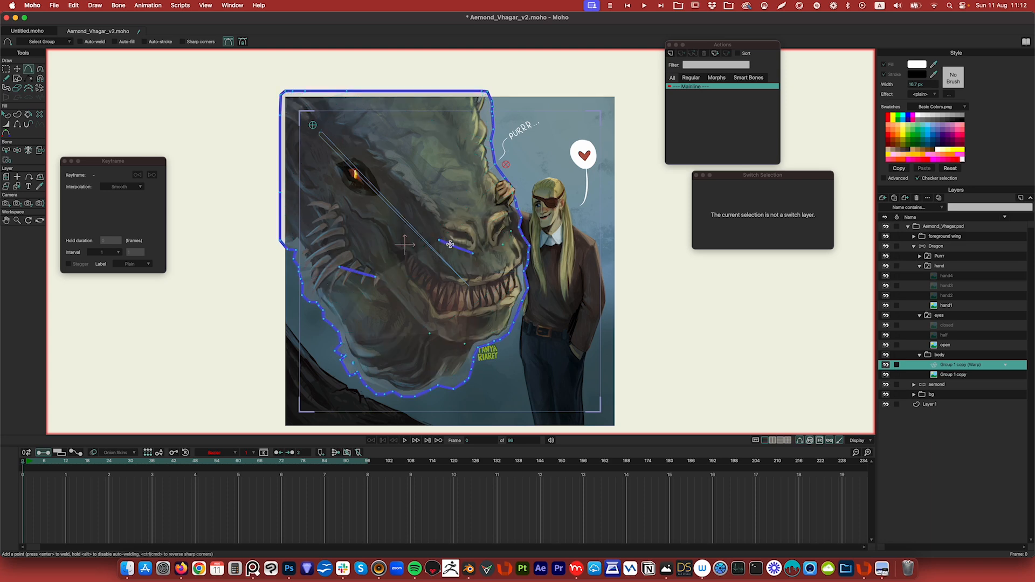
Step: Add mesh points around the back and underside of the dragon's eye
{"action": "left_click_drag", "start_coordinate": [331, 166], "coordinate": [344, 188]}
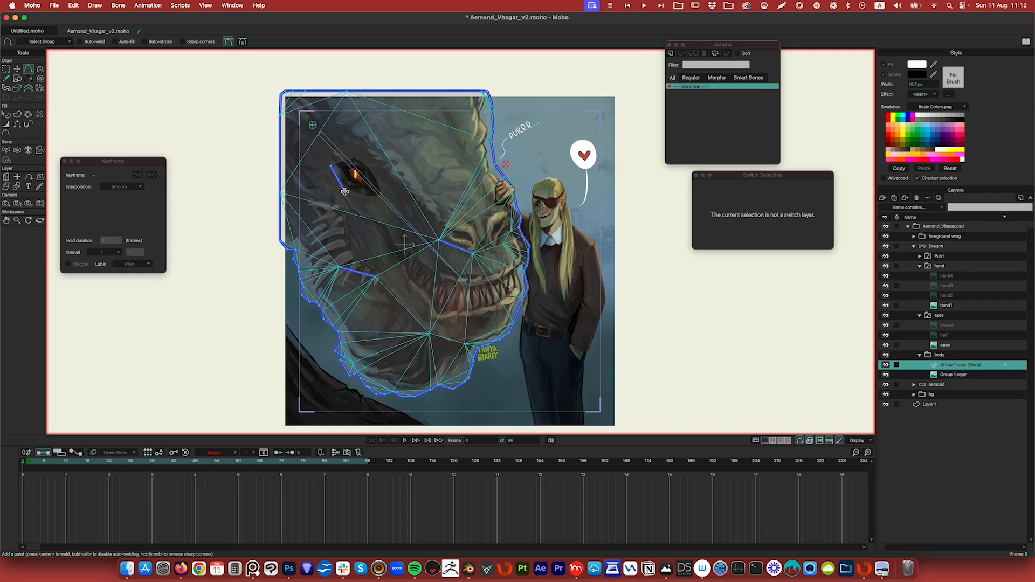
{"action": "left_click", "coordinate": [365, 202]}
{"action": "left_click", "coordinate": [389, 200]}
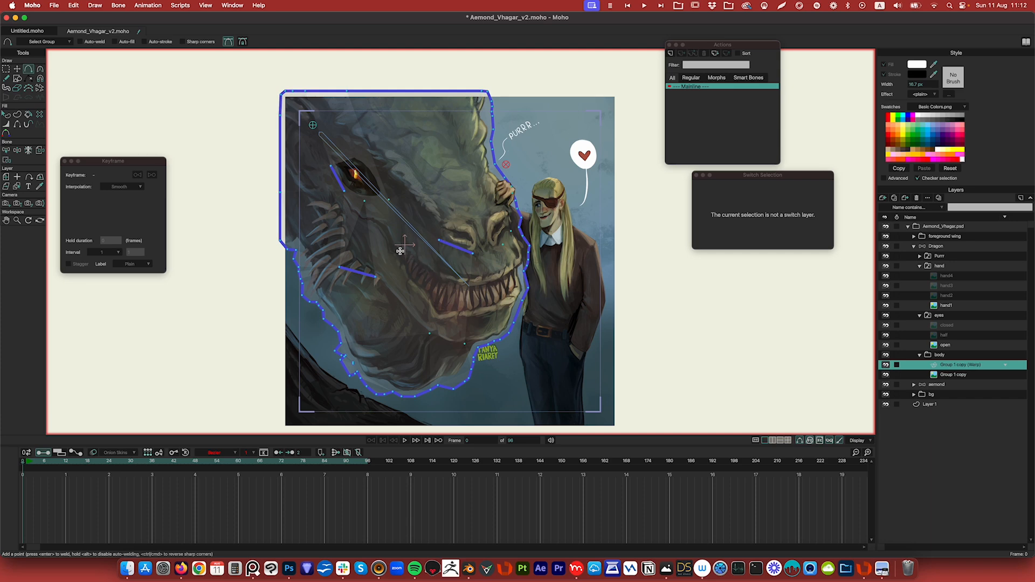
Step: Add mesh points along the dragon's upper lip and lower lip, from the mouth corner to the snout tip
{"action": "mouse_move", "coordinate": [400, 251]}
{"action": "left_mouse_down"}
{"action": "mouse_move", "coordinate": [440, 281]}
{"action": "mouse_move", "coordinate": [473, 287]}
{"action": "left_mouse_up"}
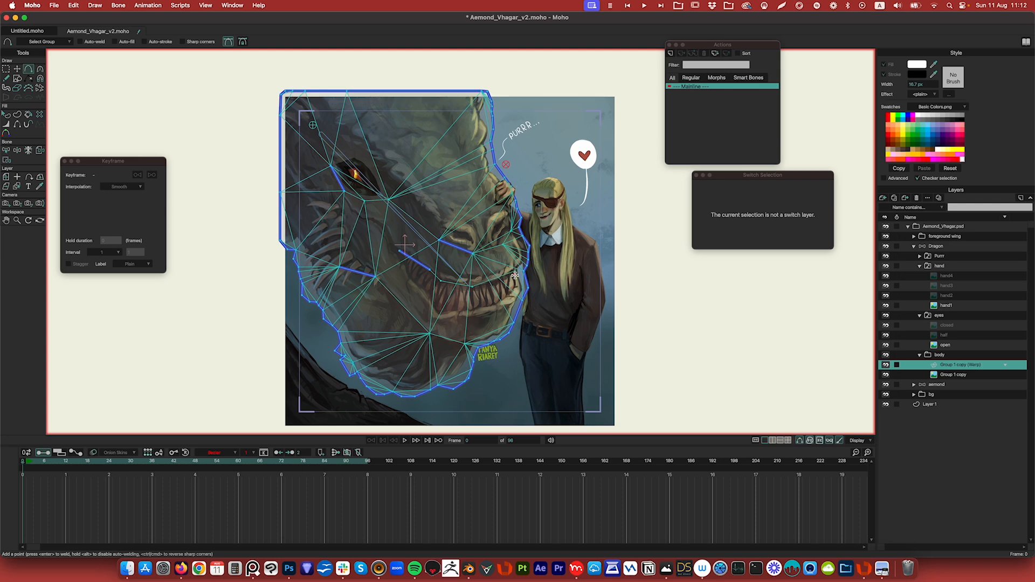
{"action": "left_click", "coordinate": [515, 272]}
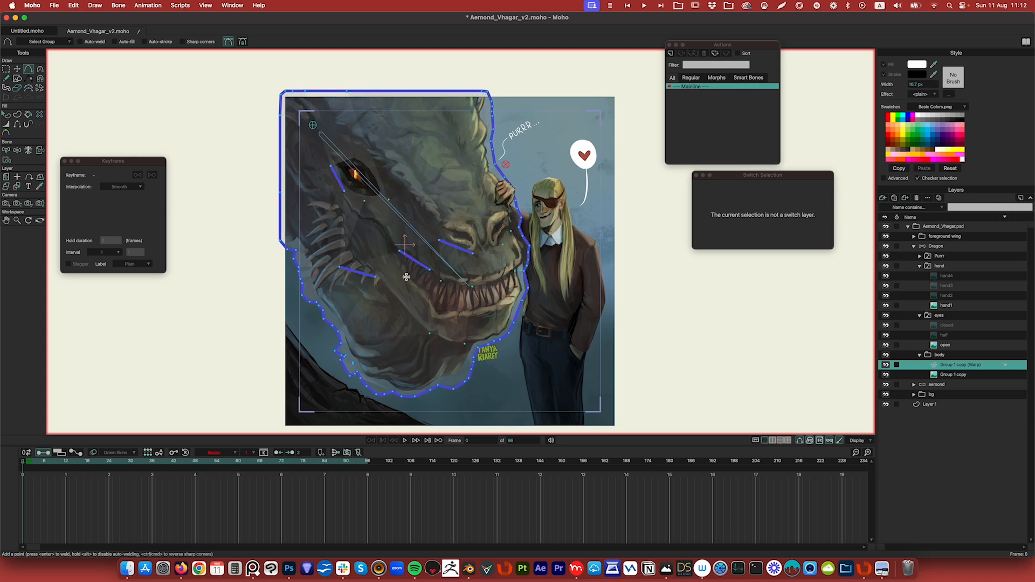
{"action": "left_click_drag", "start_coordinate": [407, 277], "coordinate": [429, 294]}
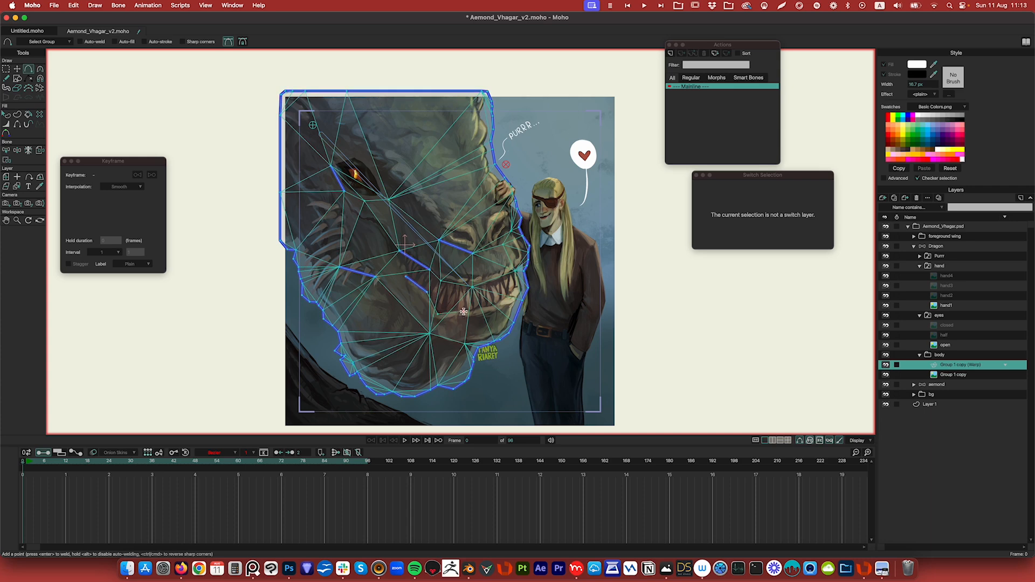
{"action": "left_click", "coordinate": [518, 292]}
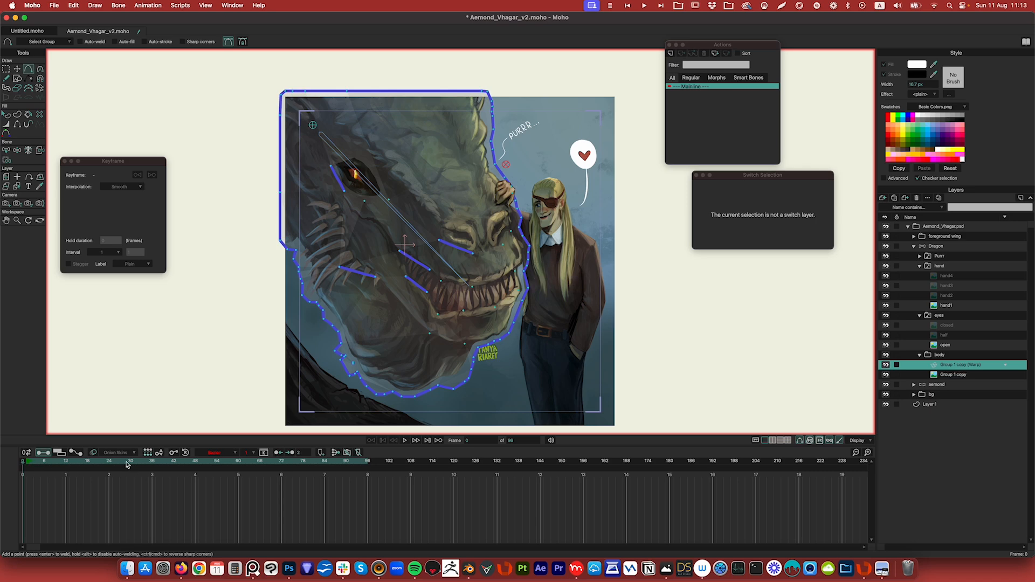
Step: At frame 12, shift the warp mesh points along the dragon's lips and mouth corner slightly to reshape the mouth
{"action": "left_click", "coordinate": [66, 462]}
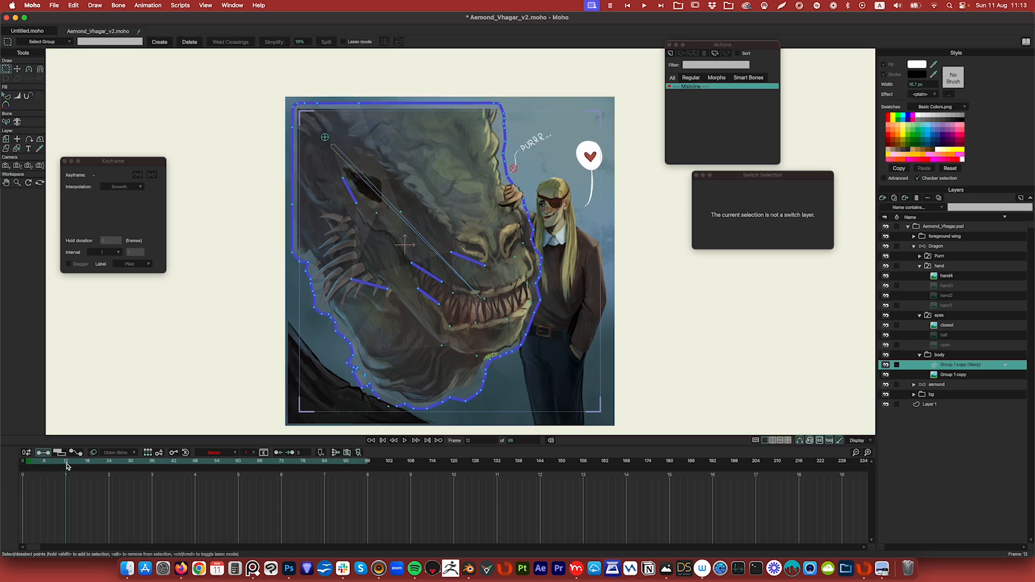
{"action": "left_click", "coordinate": [18, 70]}
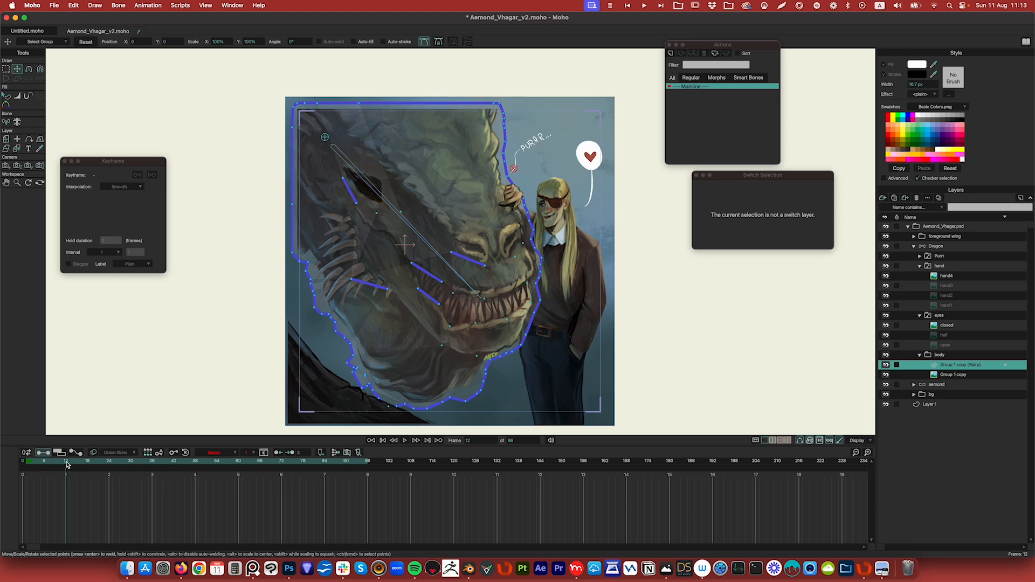
{"action": "left_click_drag", "start_coordinate": [487, 300], "coordinate": [529, 285]}
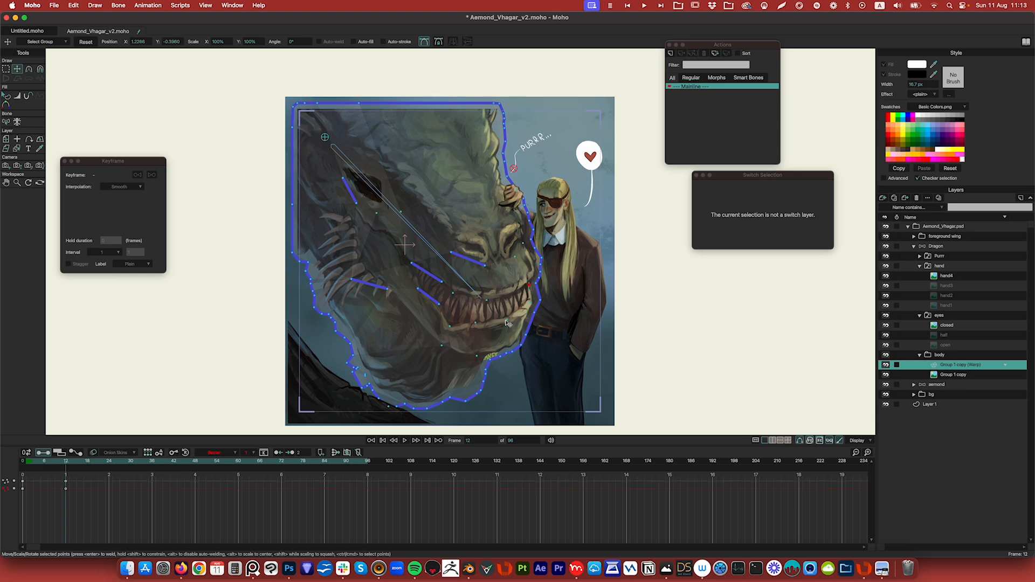
{"action": "left_click_drag", "start_coordinate": [506, 321], "coordinate": [507, 316]}
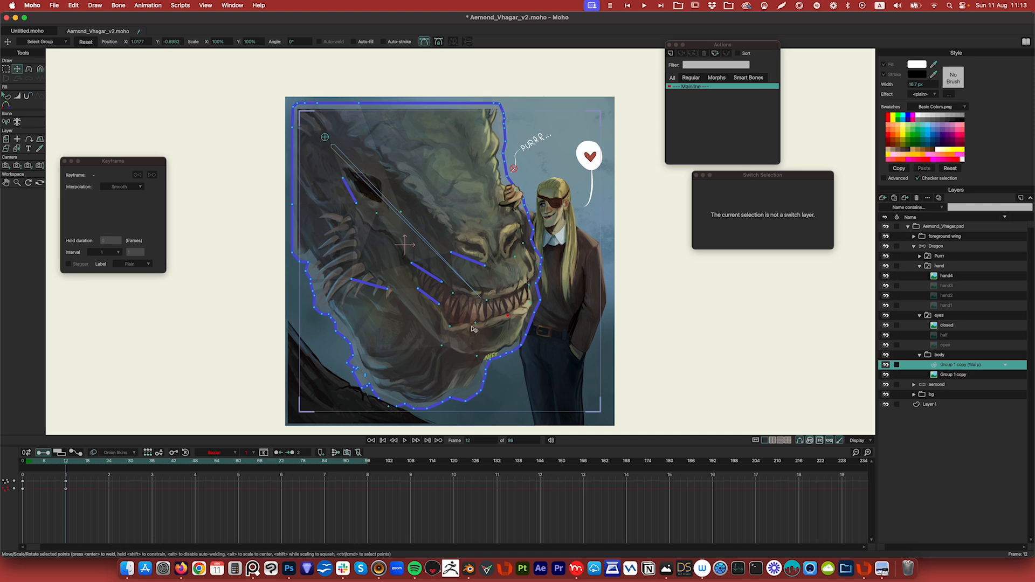
{"action": "left_click", "coordinate": [476, 323]}
{"action": "left_click", "coordinate": [532, 304]}
{"action": "left_click", "coordinate": [541, 299]}
{"action": "left_click", "coordinate": [445, 306]}
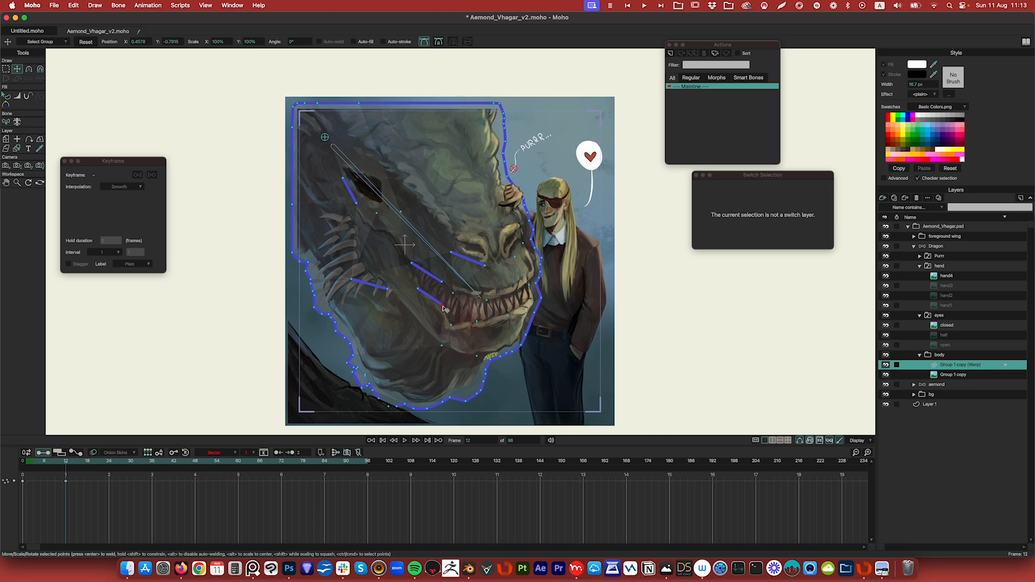
{"action": "left_click", "coordinate": [443, 282]}
Step: Copy the warp mesh's point keyframes at frame 0, paste them at frame 95 and compare both poses
{"action": "left_click", "coordinate": [64, 460]}
{"action": "left_click_drag", "start_coordinate": [64, 460], "coordinate": [20, 503]}
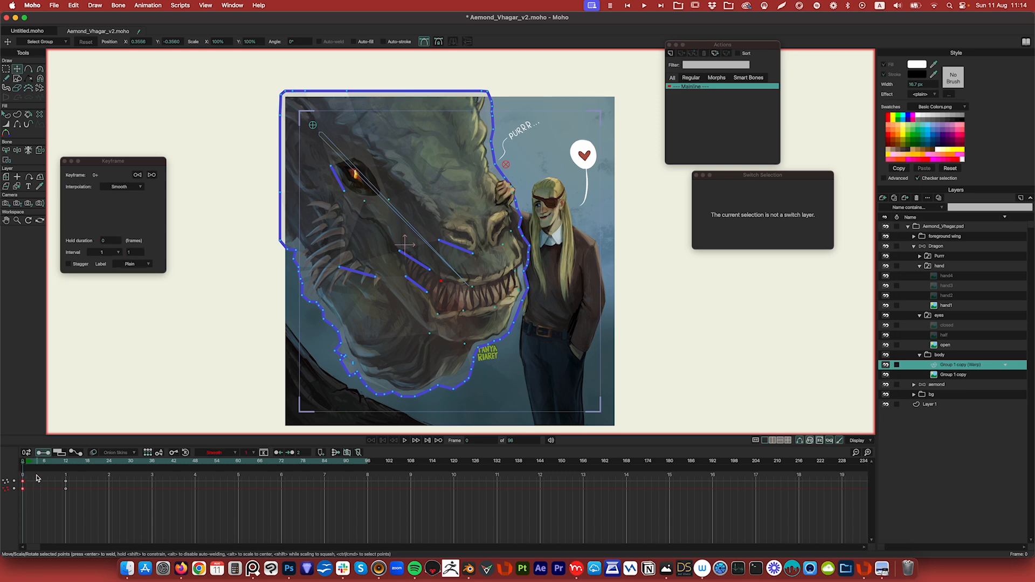
{"action": "key", "text": "super+c"}
{"action": "left_click", "coordinate": [364, 463]}
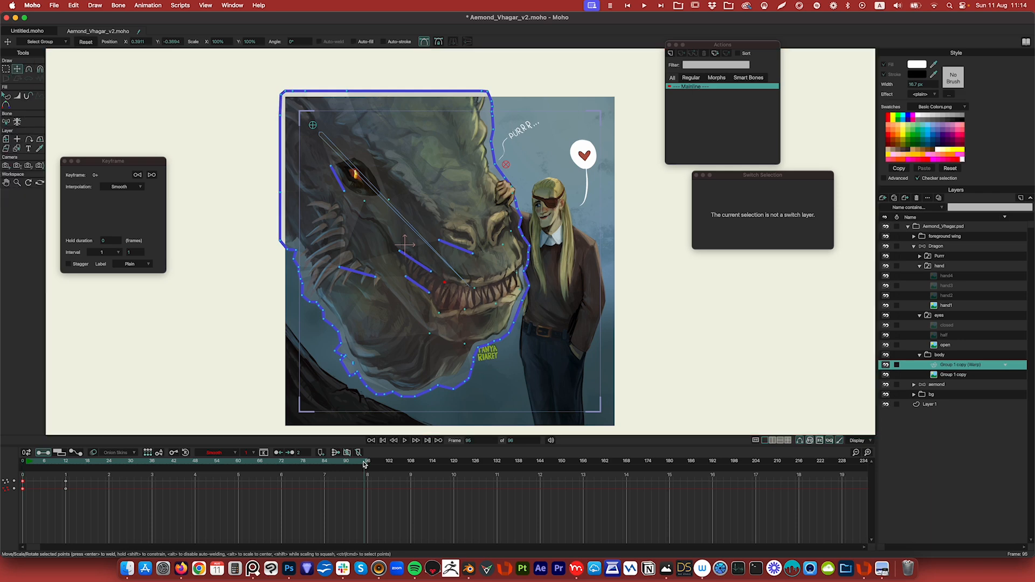
{"action": "key", "text": "super+v"}
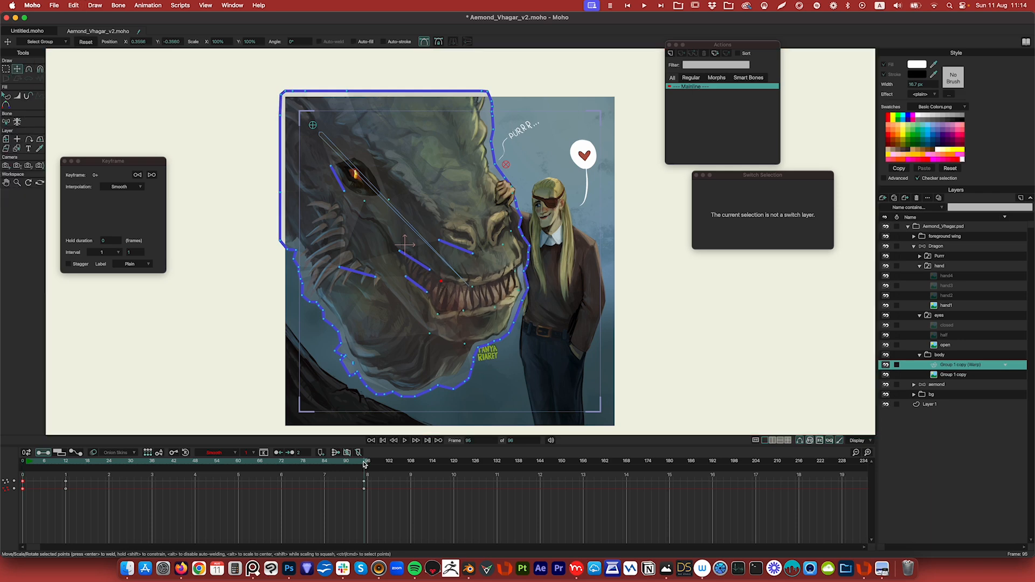
{"action": "left_click", "coordinate": [26, 464]}
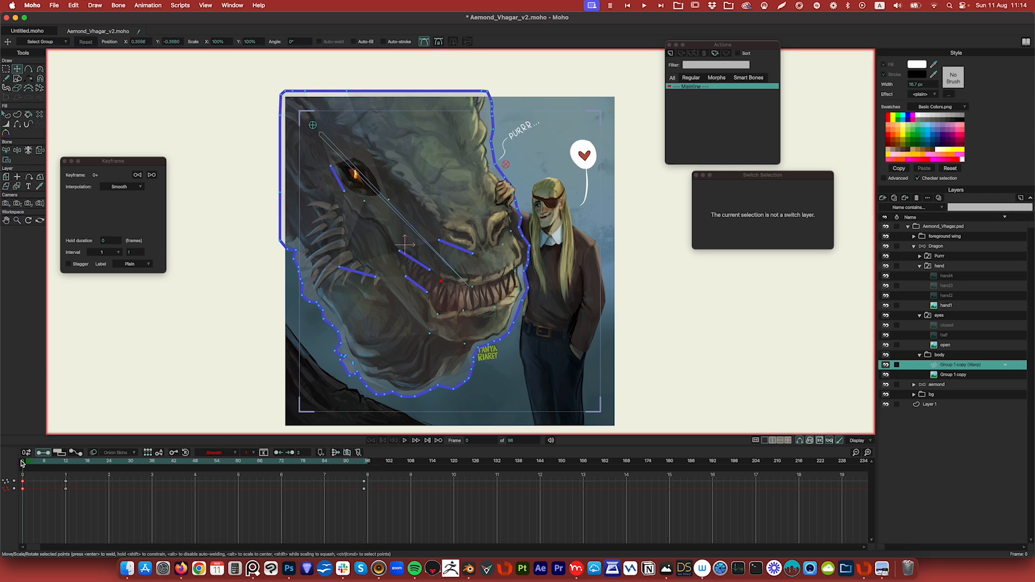
{"action": "left_click", "coordinate": [366, 464]}
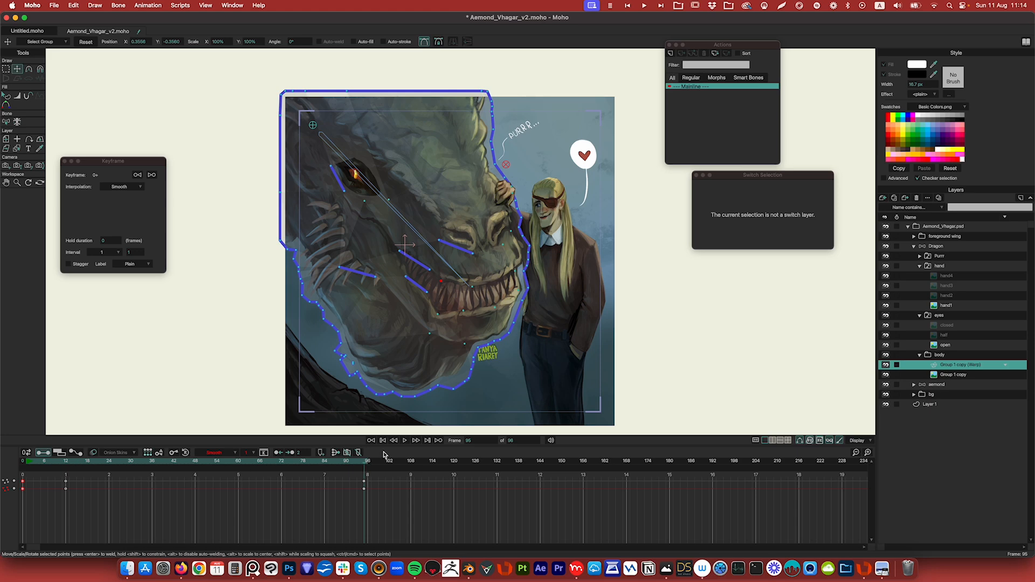
Step: At frame 36, move the mesh points at the dragon's mouth corner, cheek and upper lip
{"action": "left_click_drag", "start_coordinate": [366, 463], "coordinate": [152, 468]}
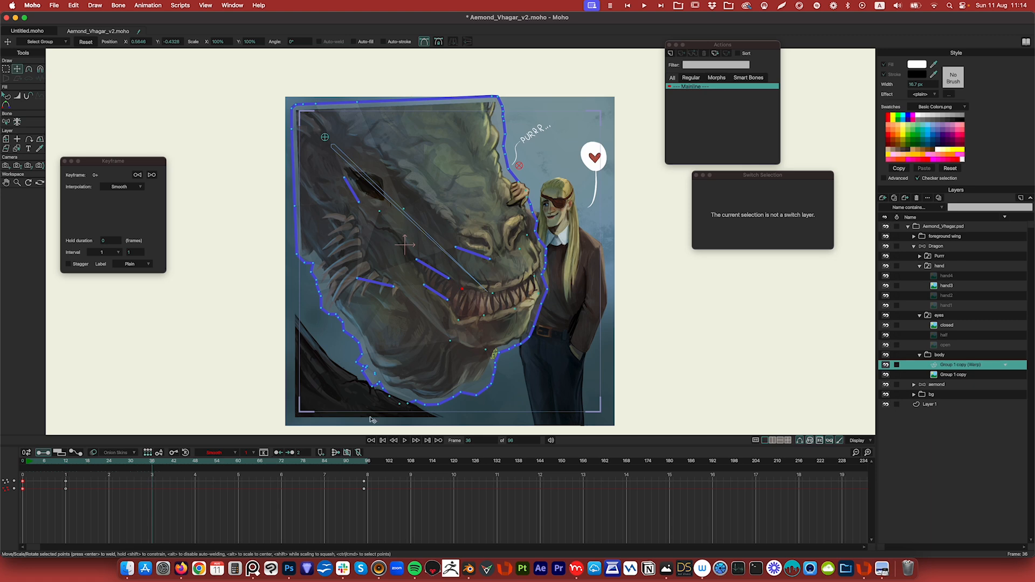
{"action": "left_click", "coordinate": [448, 296]}
{"action": "left_click", "coordinate": [458, 311]}
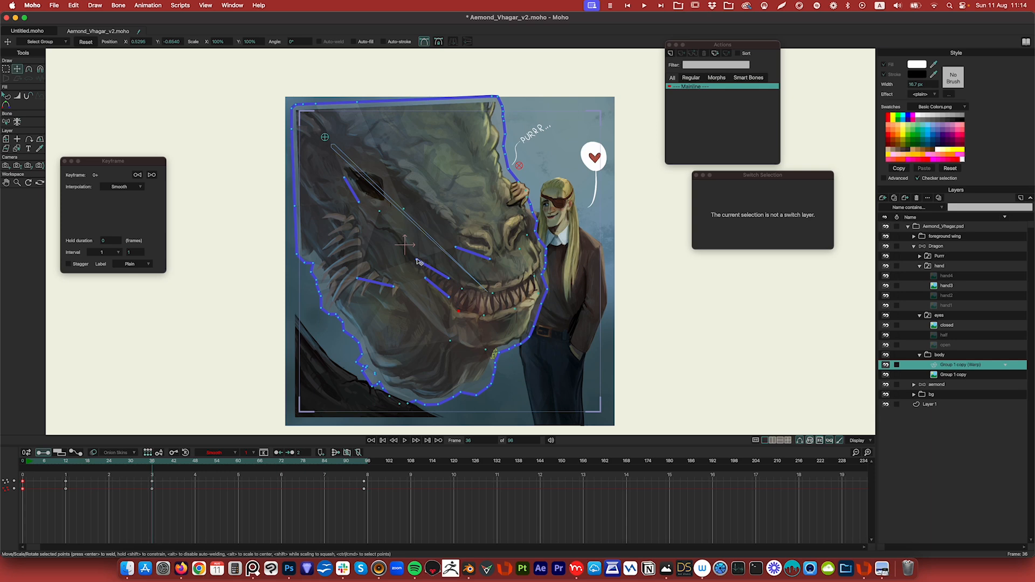
{"action": "left_click_drag", "start_coordinate": [417, 259], "coordinate": [419, 252]}
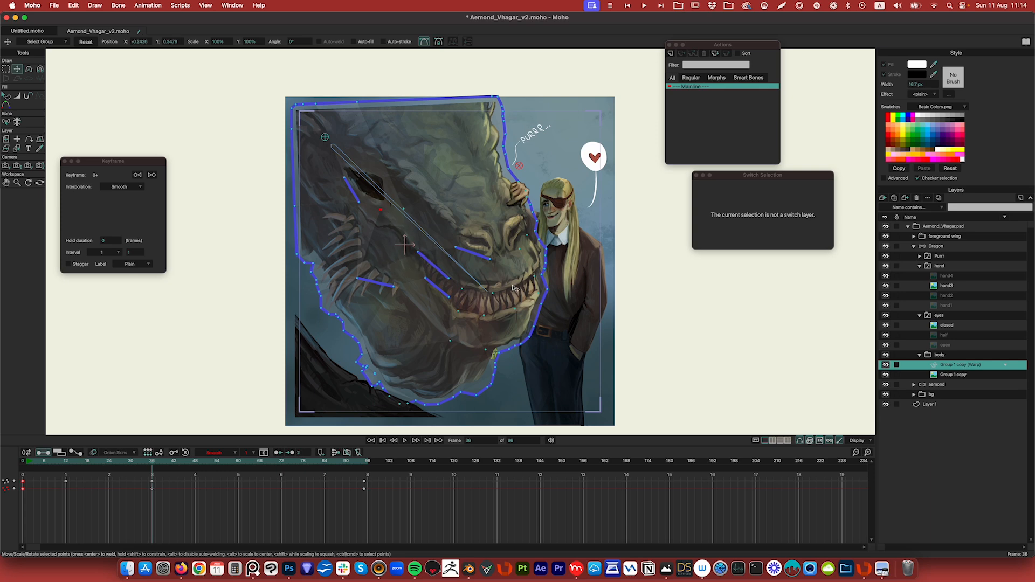
{"action": "left_click", "coordinate": [495, 295]}
{"action": "left_click", "coordinate": [536, 278]}
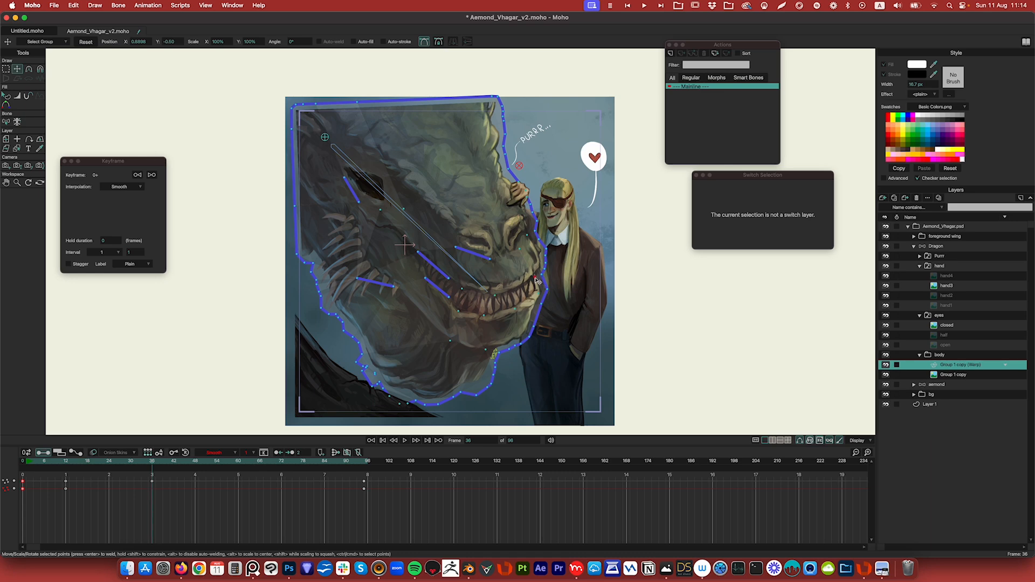
Step: At frame 36, adjust the mesh points along the dragon's lower lip and around its nostrils
{"action": "left_click_drag", "start_coordinate": [485, 315], "coordinate": [517, 307]}
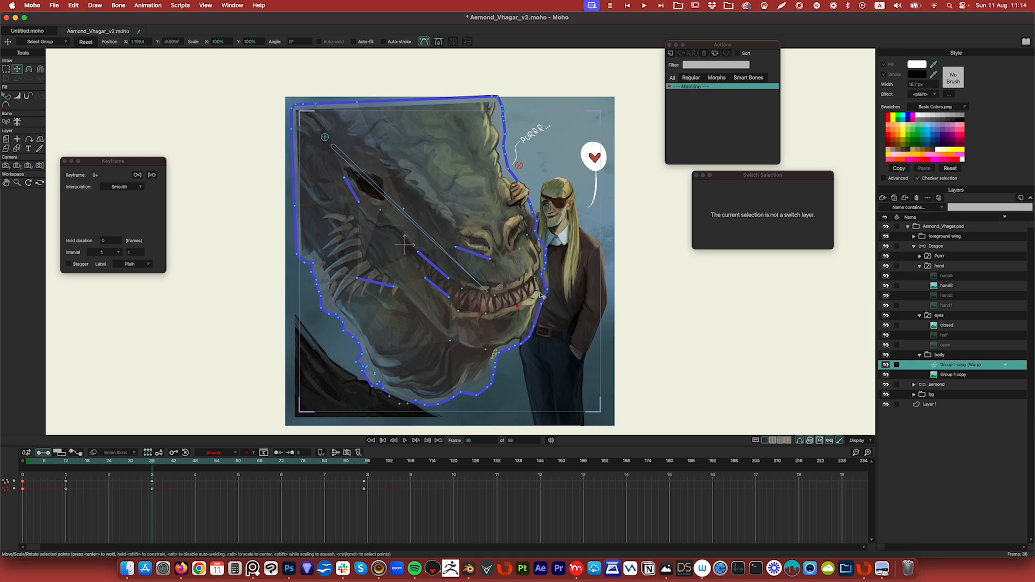
{"action": "left_click", "coordinate": [462, 308]}
{"action": "left_click_drag", "start_coordinate": [462, 308], "coordinate": [459, 310]}
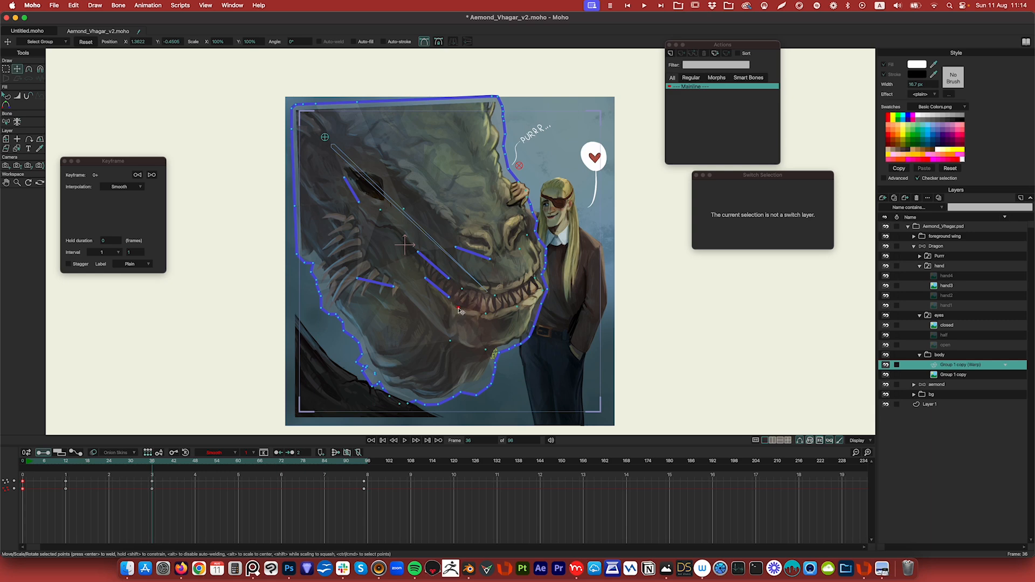
{"action": "left_click", "coordinate": [490, 258]}
{"action": "left_click_drag", "start_coordinate": [519, 251], "coordinate": [517, 244]}
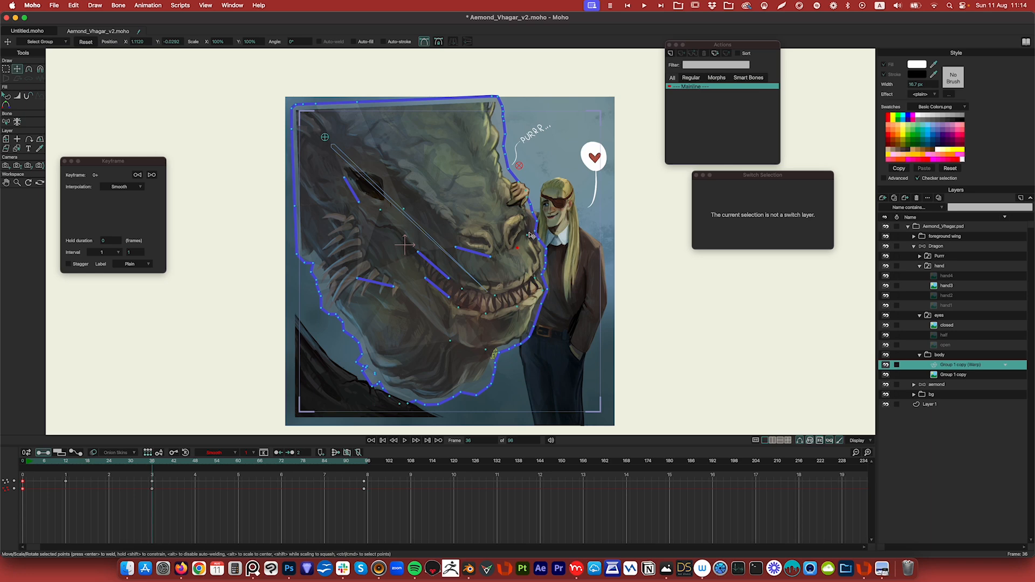
Step: Play the animation from frame 0 to review the dragon's mouth and snout movement
{"action": "left_click_drag", "start_coordinate": [153, 467], "coordinate": [22, 464]}
{"action": "key", "text": "space"}
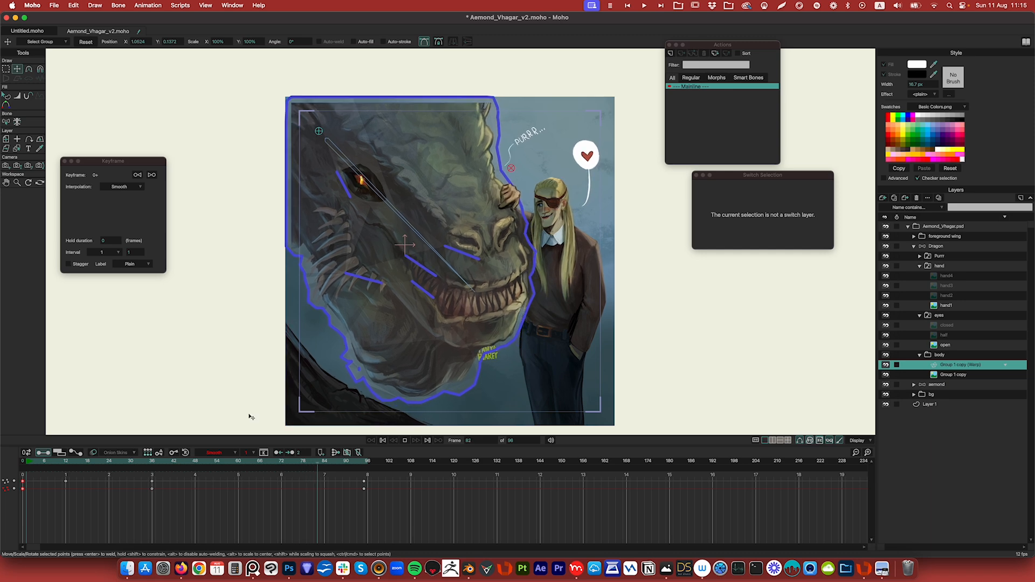
{"action": "left_click", "coordinate": [332, 463]}
Step: Copy the warp mesh keyframes from frame 36 to frame 60 and shift the mesh point on the dragon's cheek there
{"action": "left_click_drag", "start_coordinate": [332, 466], "coordinate": [167, 514]}
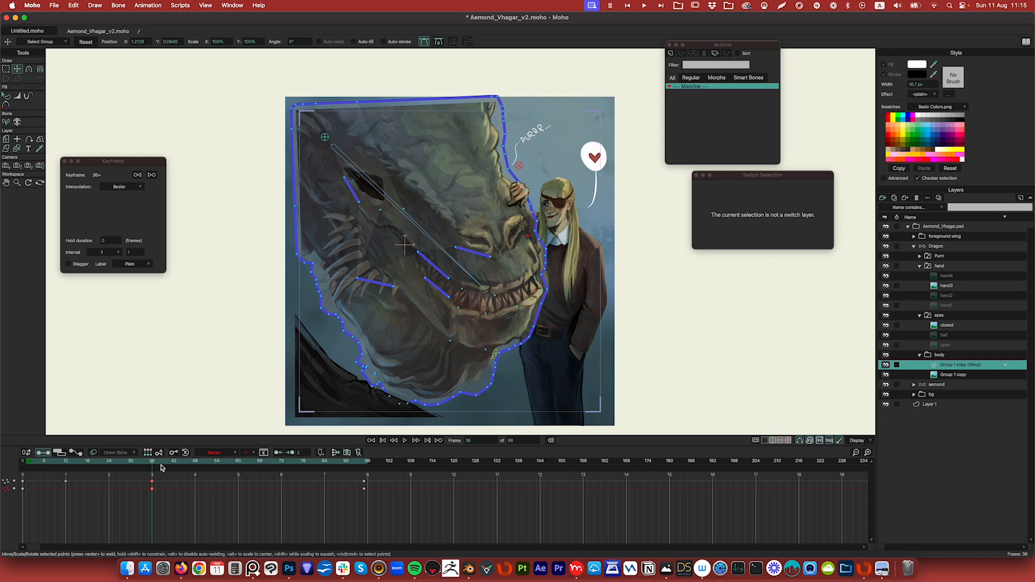
{"action": "left_click_drag", "start_coordinate": [154, 464], "coordinate": [238, 471]}
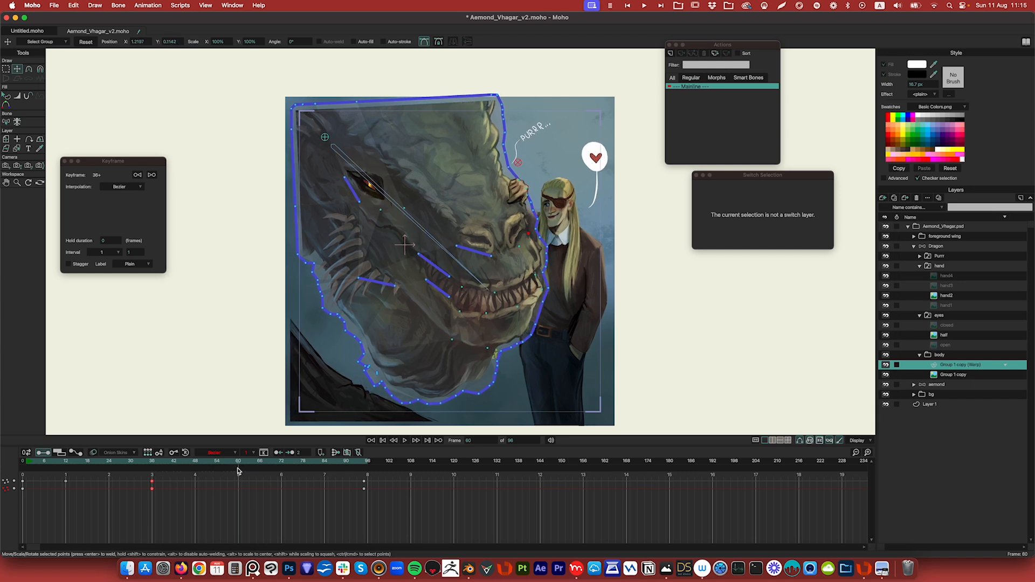
{"action": "key", "text": "super+v"}
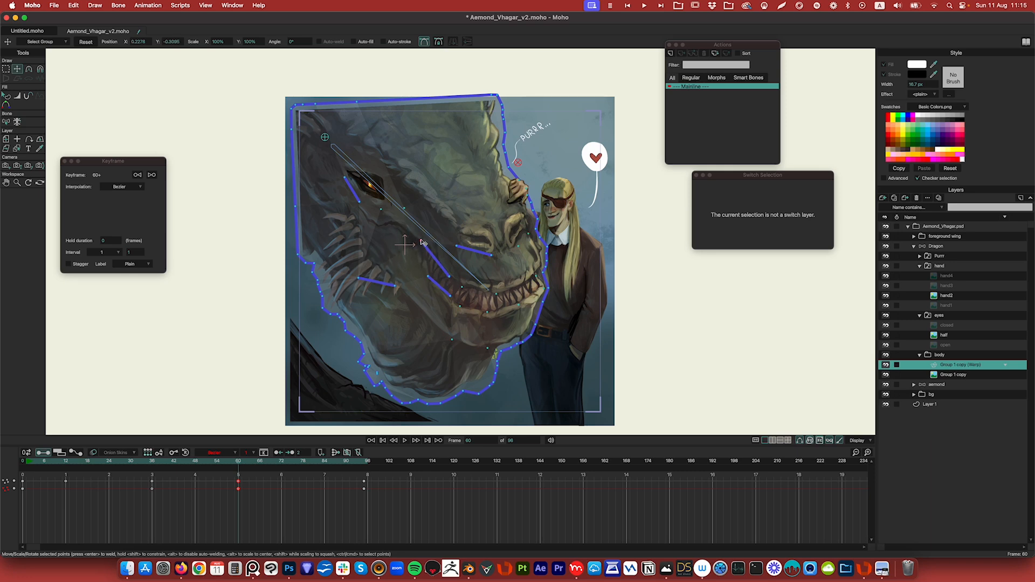
Step: Replay the animation from the start to check the mesh motion with the keyframe at frame 60
{"action": "left_click_drag", "start_coordinate": [237, 463], "coordinate": [15, 464]}
{"action": "key", "text": "space"}
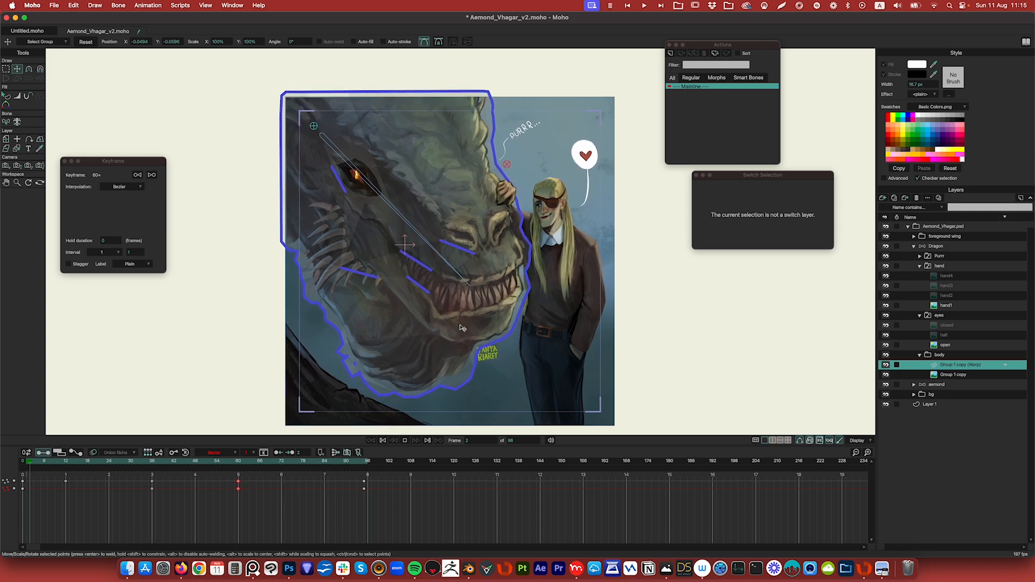
{"action": "key", "text": "space"}
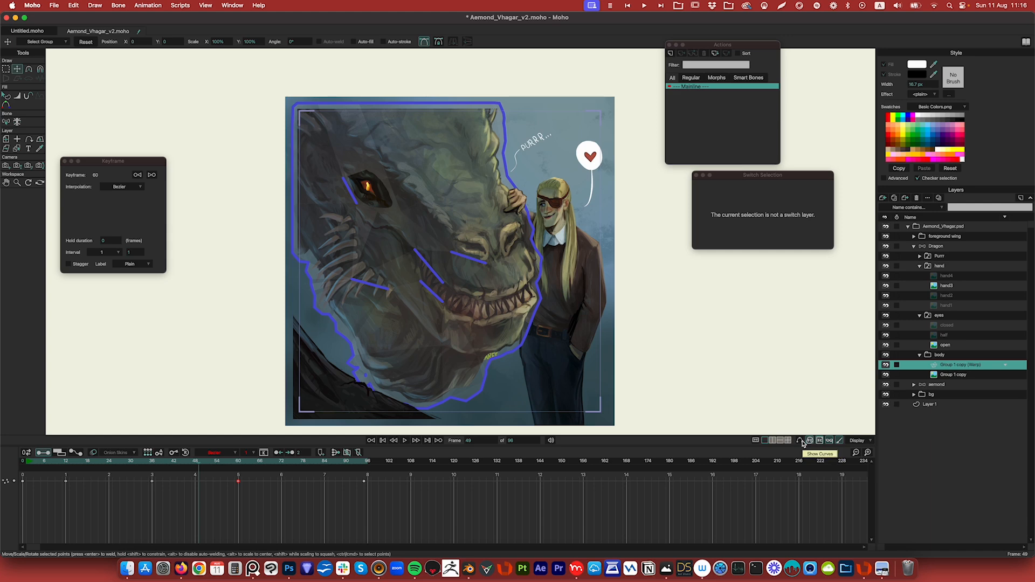
Step: Hide the fills, strokes and mesh curve overlays while keeping images visible, and play the clean artwork from frame 0
{"action": "left_click", "coordinate": [804, 441]}
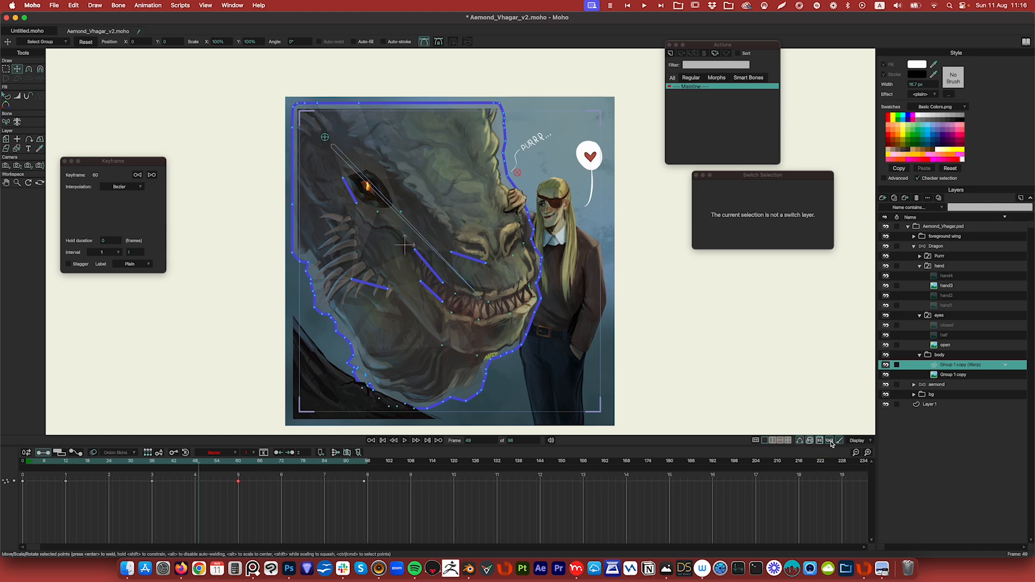
{"action": "left_click", "coordinate": [868, 442]}
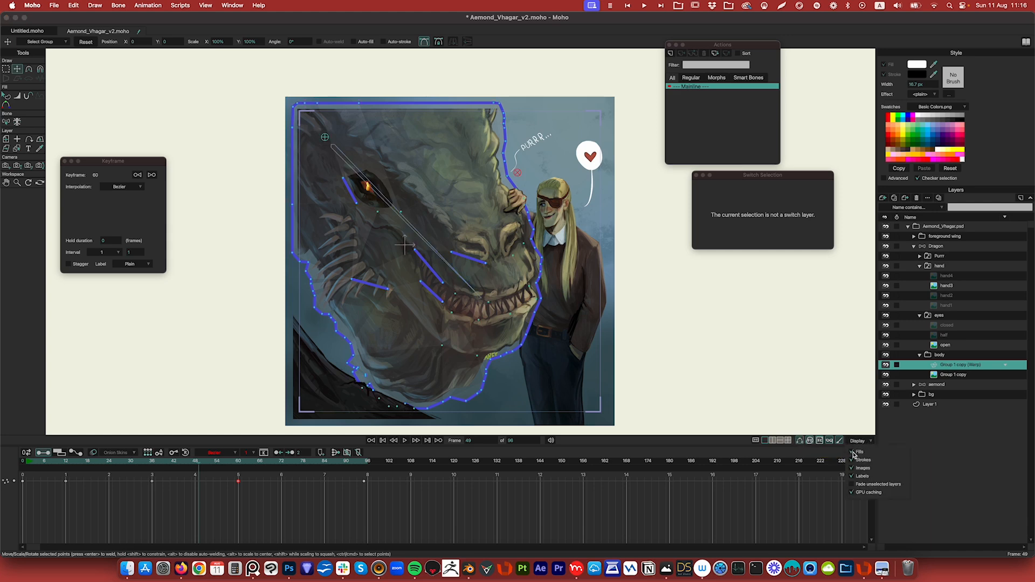
{"action": "left_click", "coordinate": [853, 453]}
{"action": "left_click", "coordinate": [853, 461]}
{"action": "left_click", "coordinate": [853, 468]}
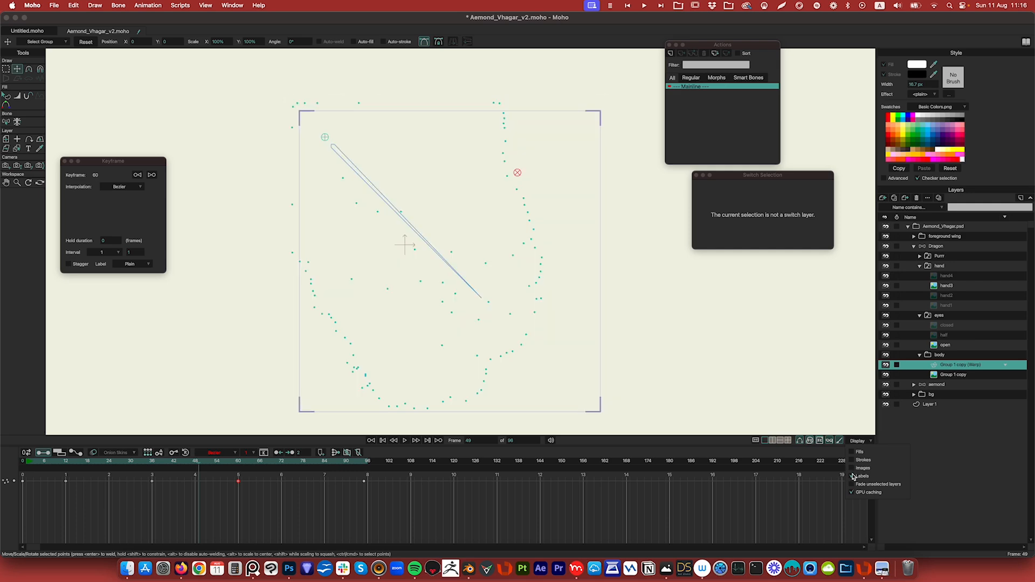
{"action": "left_click", "coordinate": [853, 469]}
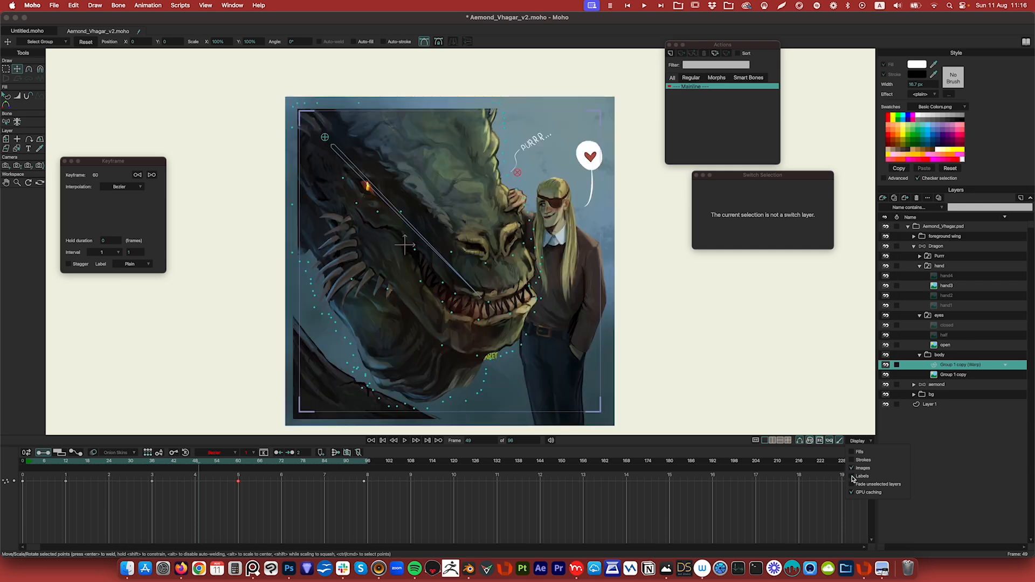
{"action": "left_click", "coordinate": [808, 441]}
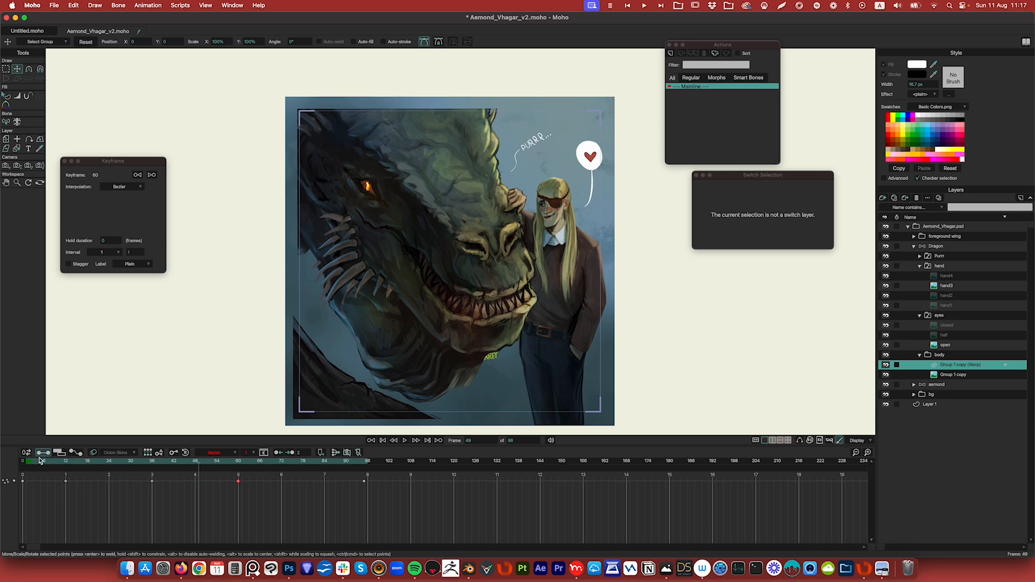
{"action": "left_click", "coordinate": [23, 462]}
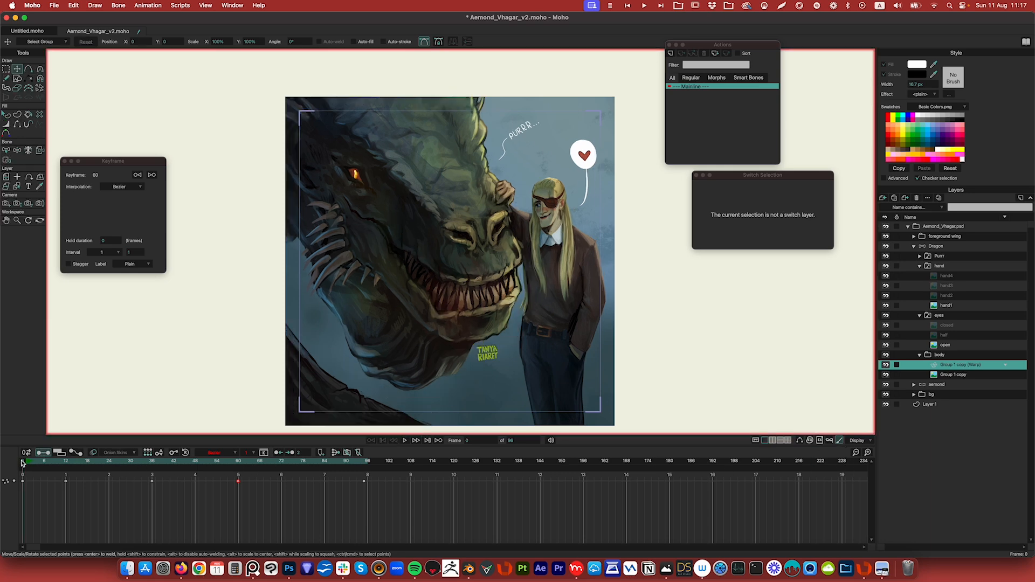
{"action": "left_click", "coordinate": [406, 441]}
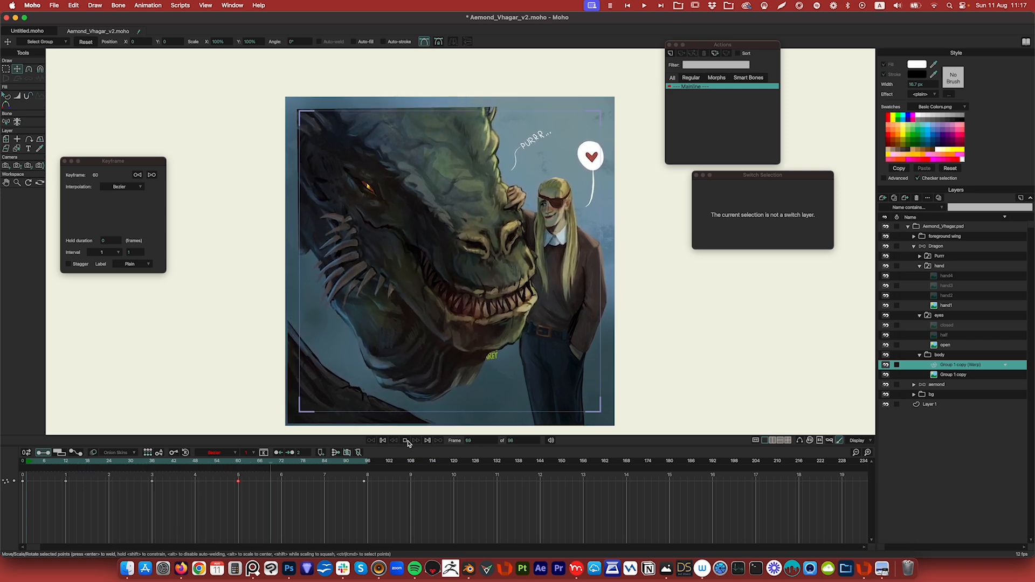
Step: Open the animation export settings for frames 1 to 96 and set the output format to Video
{"action": "left_click", "coordinate": [54, 5]}
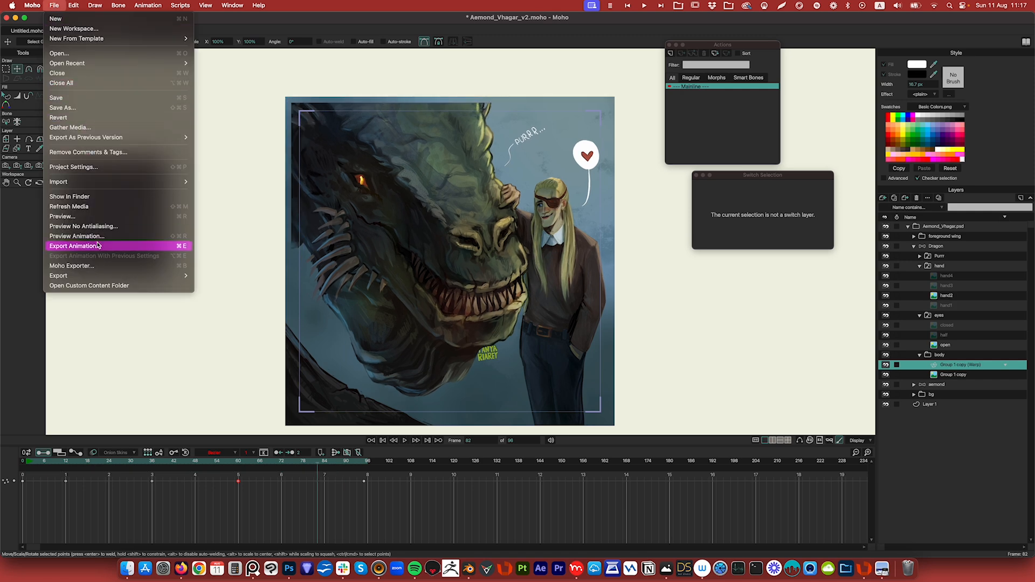
{"action": "mouse_move", "coordinate": [87, 277]}
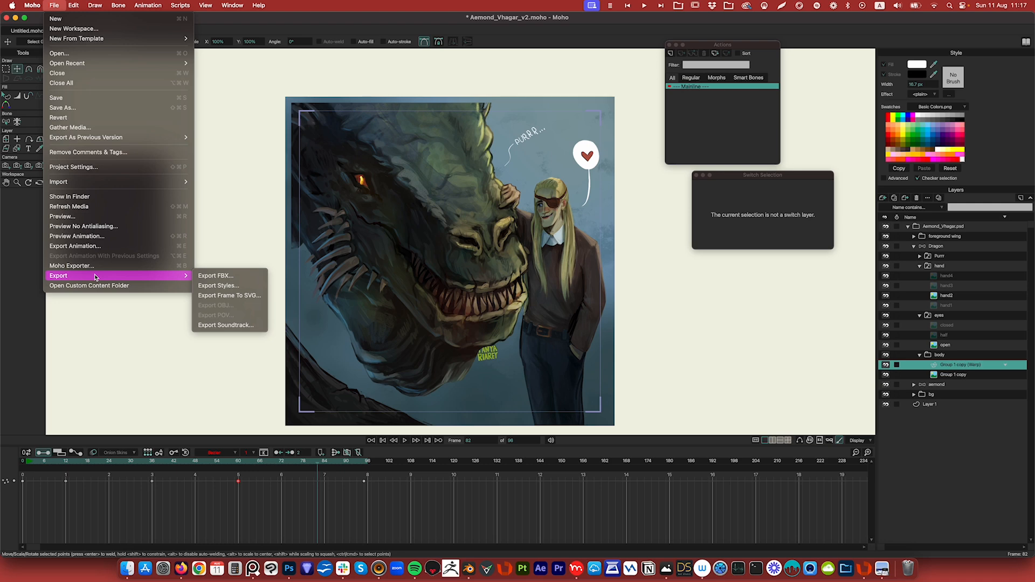
{"action": "left_click", "coordinate": [74, 247]}
{"action": "left_click", "coordinate": [420, 199]}
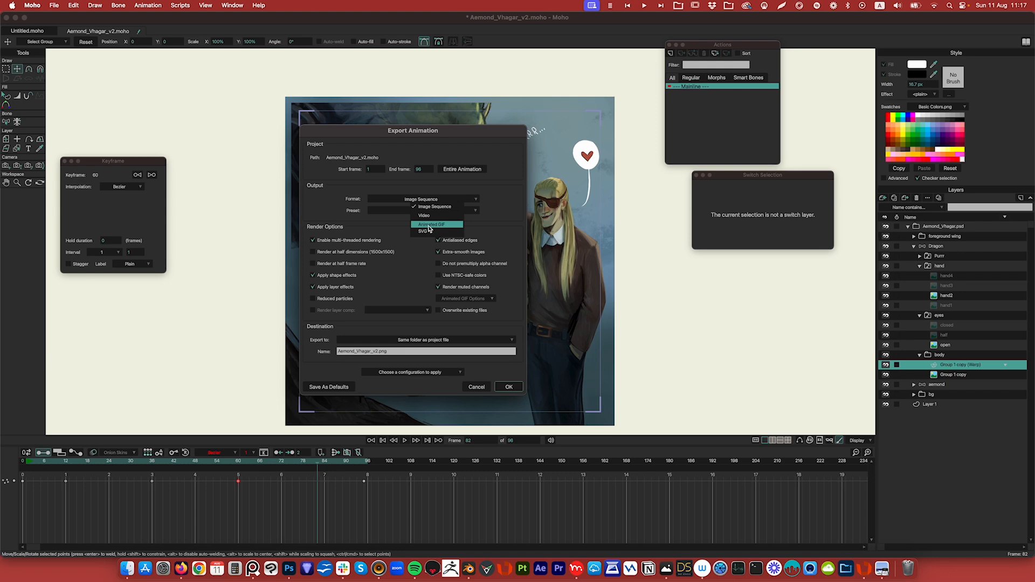
{"action": "left_click", "coordinate": [425, 216]}
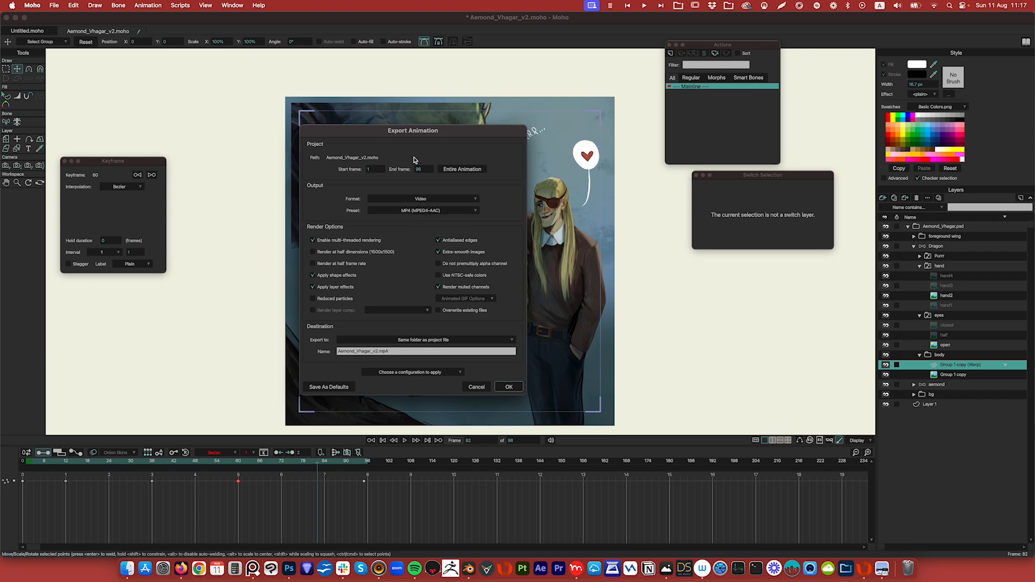